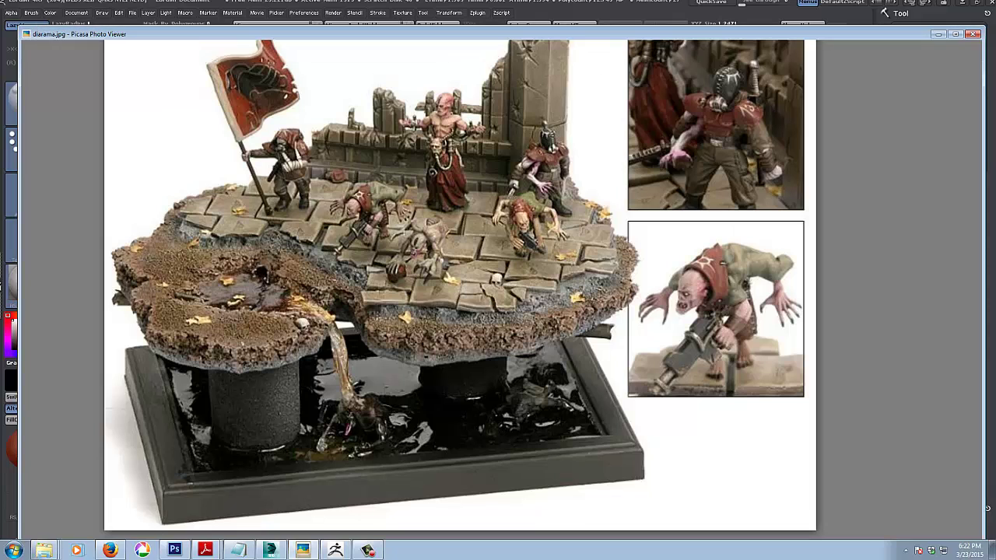
# Step: Copy the Tank_Body2 subtool from the tank model and paste it into the Cylinder3D tool
pyautogui.press('Escape')
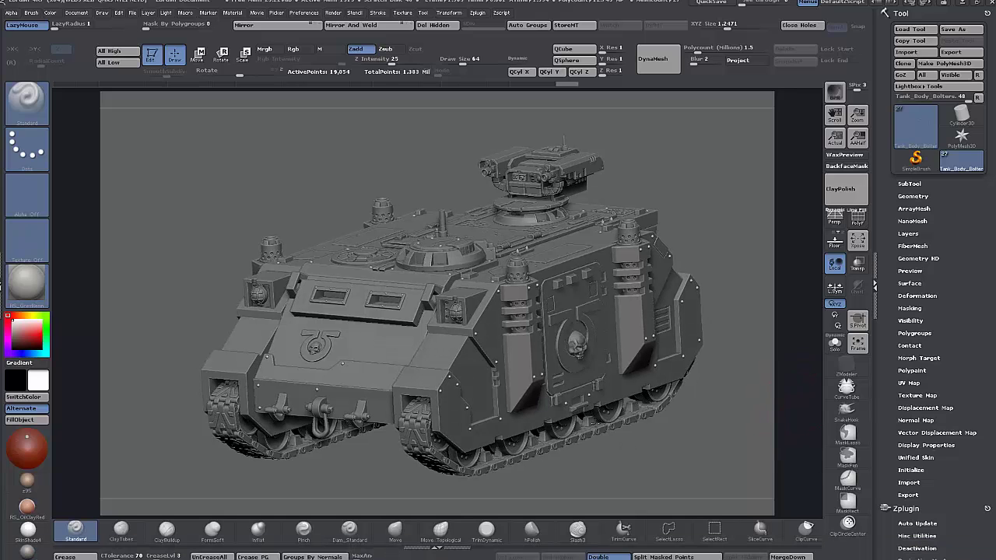
pyautogui.keyDown('alt'); pyautogui.click(460, 374); pyautogui.keyUp('alt')
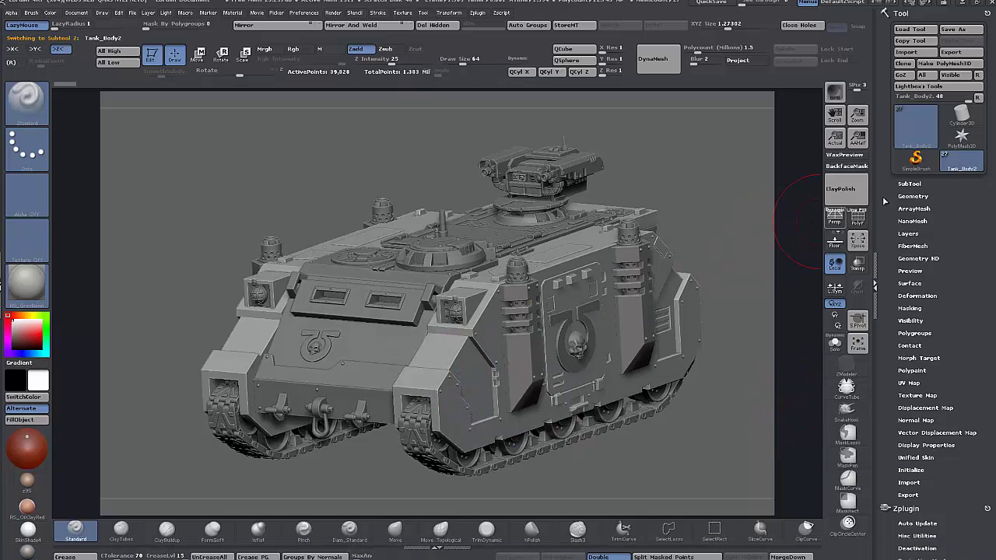
pyautogui.click(911, 183)
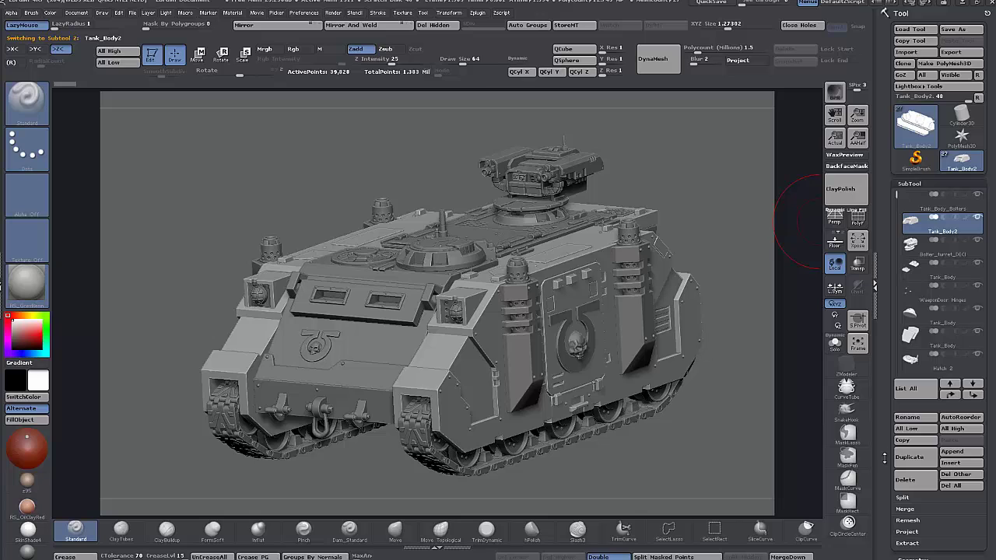
pyautogui.click(903, 440)
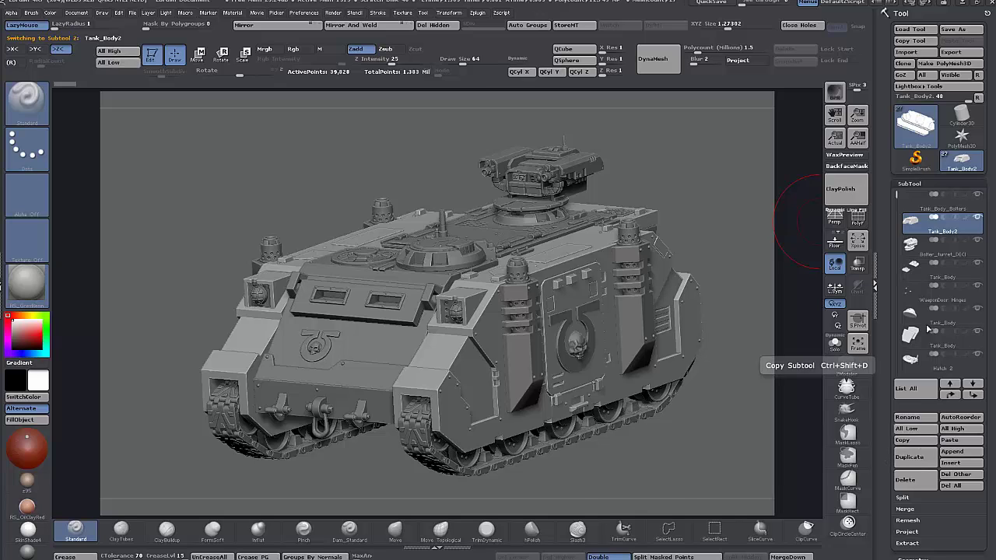
pyautogui.click(961, 122)
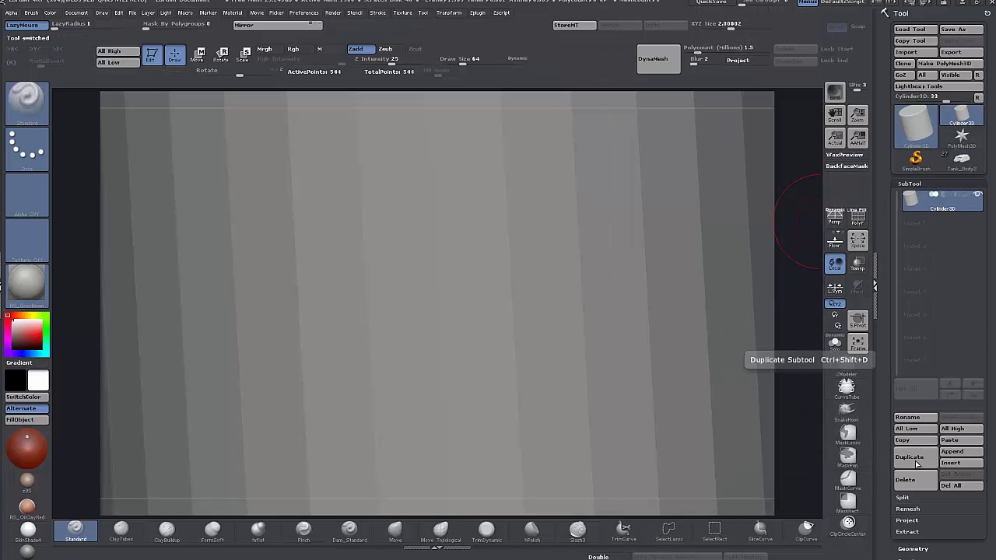
pyautogui.click(962, 440)
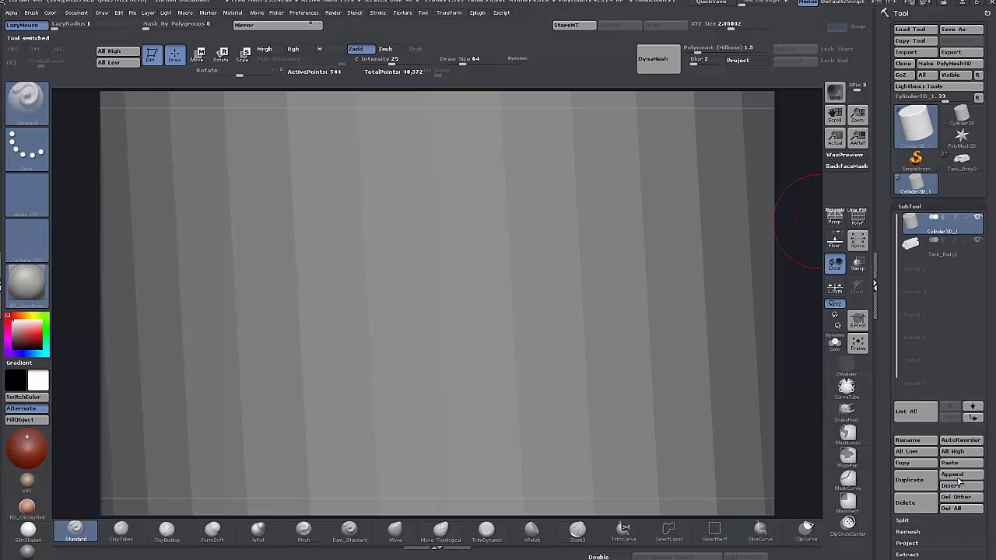
# Step: Delete the original cylinder subtool, always allowing this non-undoable action, and show the remaining tank body with its polyframe
pyautogui.click(908, 480)
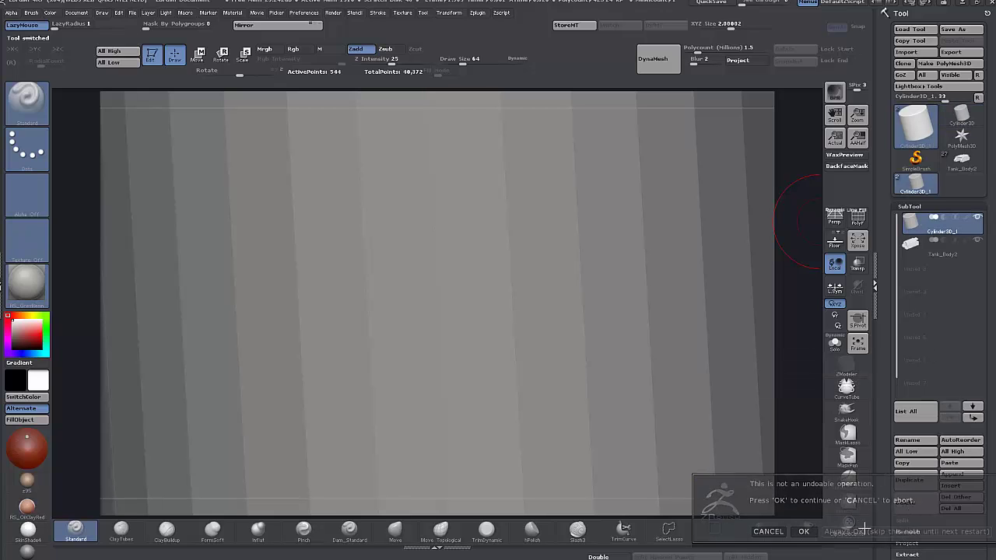
pyautogui.click(865, 529)
pyautogui.keyDown('alt'); pyautogui.moveTo(671, 451); pyautogui.dragTo(638, 362); pyautogui.keyUp('alt')
pyautogui.click(857, 220)
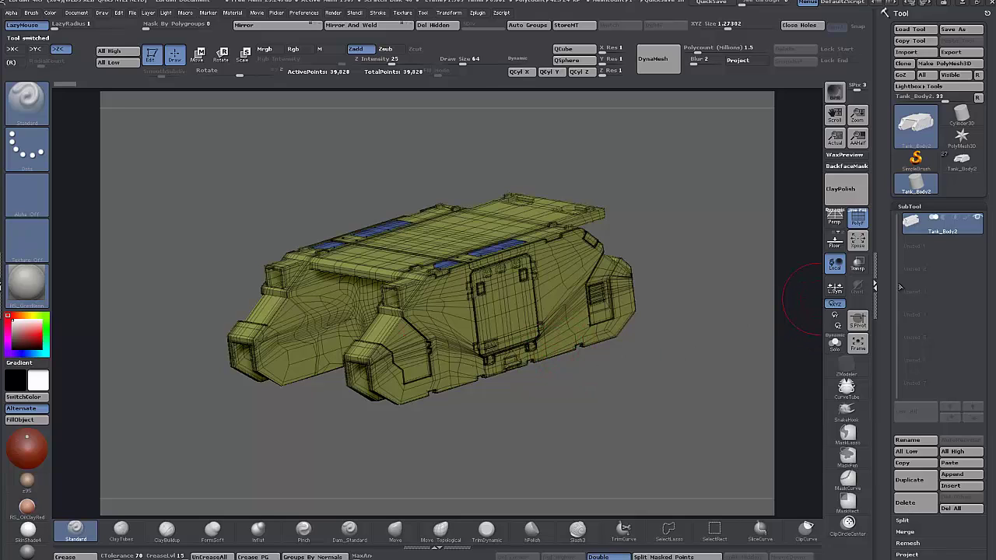
# Step: Set the tank body's export scale factor to 500
pyautogui.moveTo(883, 350); pyautogui.dragTo(883, 263)
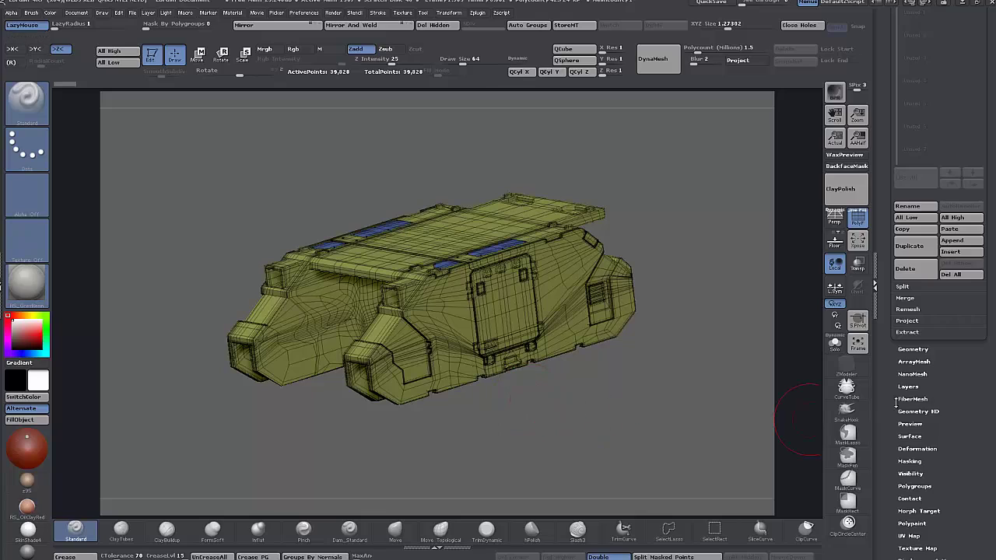
pyautogui.scroll(-4, 886, 353)
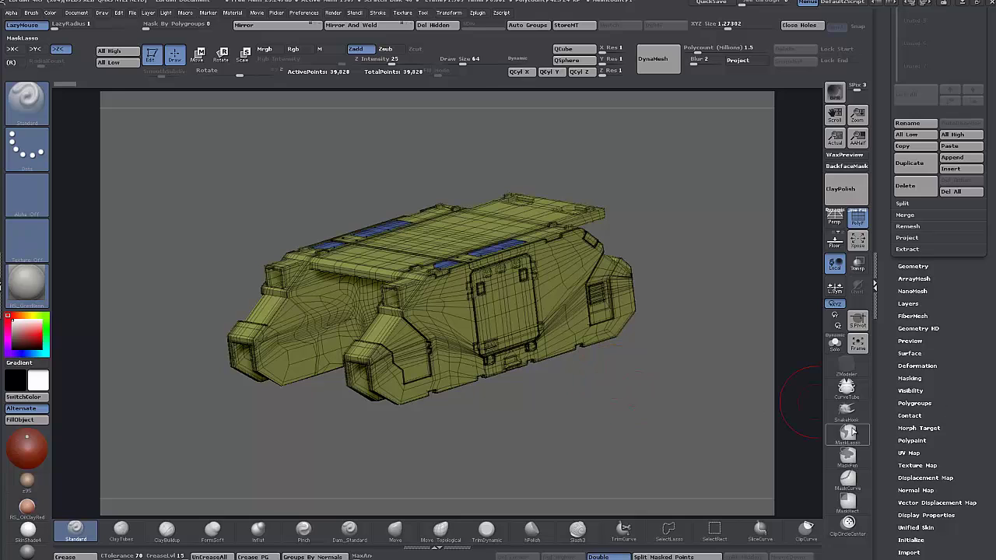
pyautogui.scroll(1, 887, 420)
pyautogui.scroll(3, 892, 423)
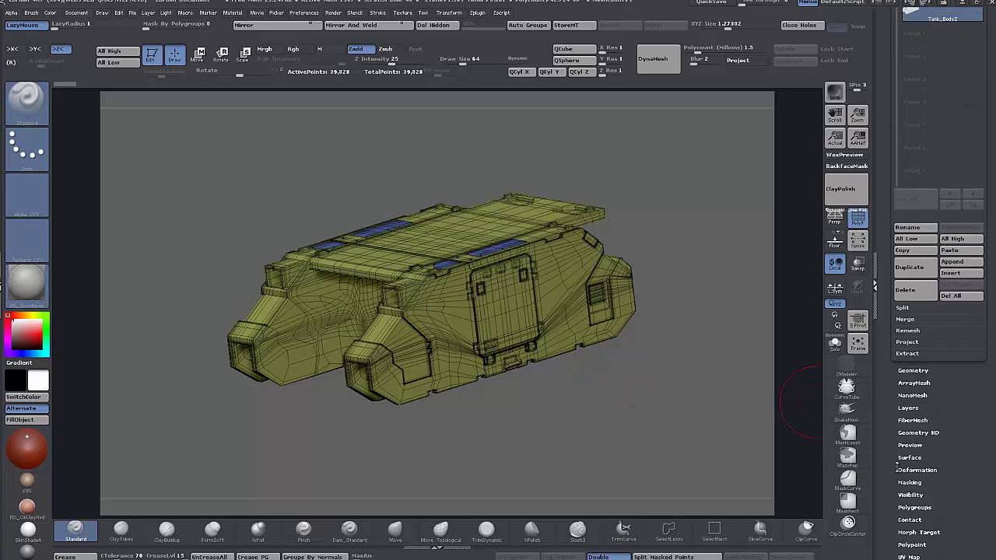
pyautogui.scroll(-2, 896, 449)
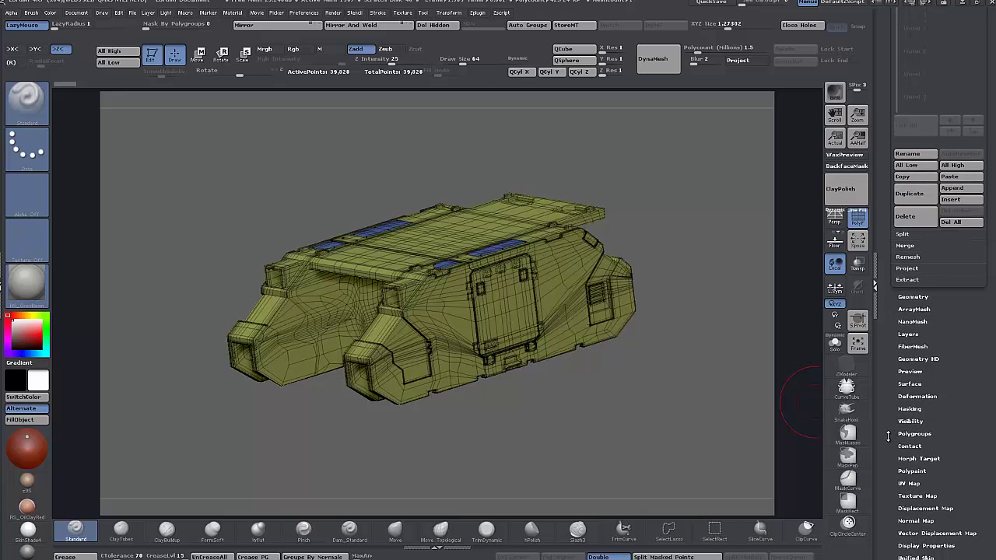
pyautogui.scroll(-1, 888, 437)
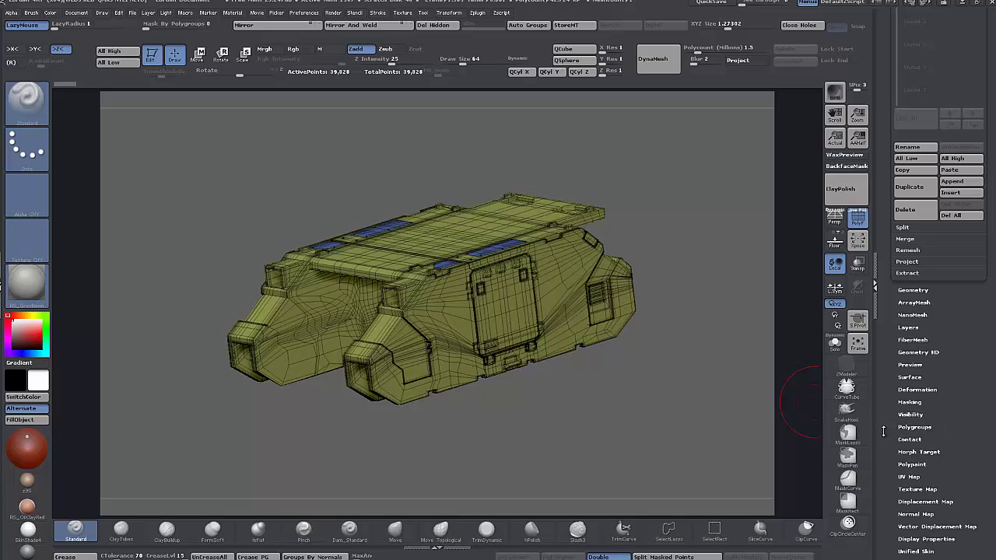
pyautogui.scroll(-6, 883, 431)
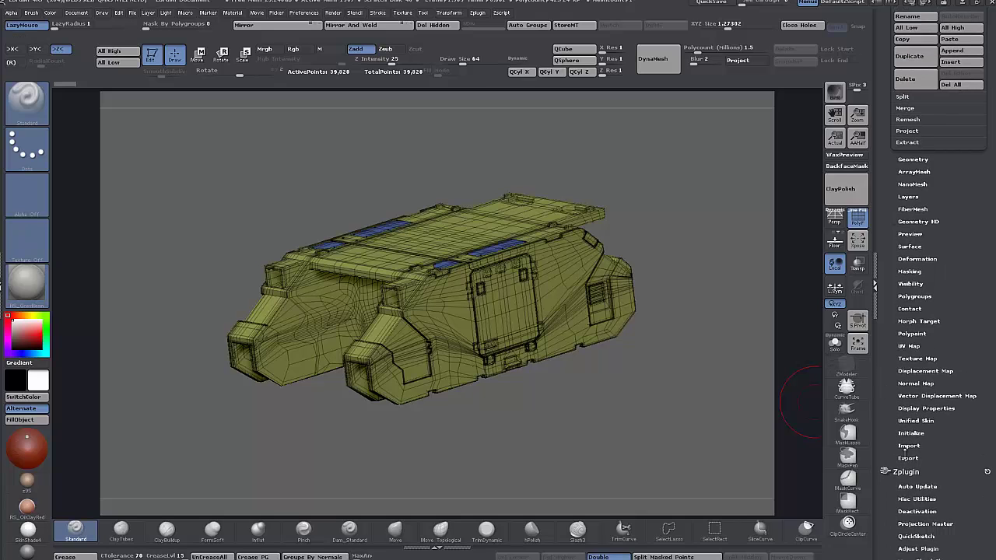
pyautogui.click(908, 458)
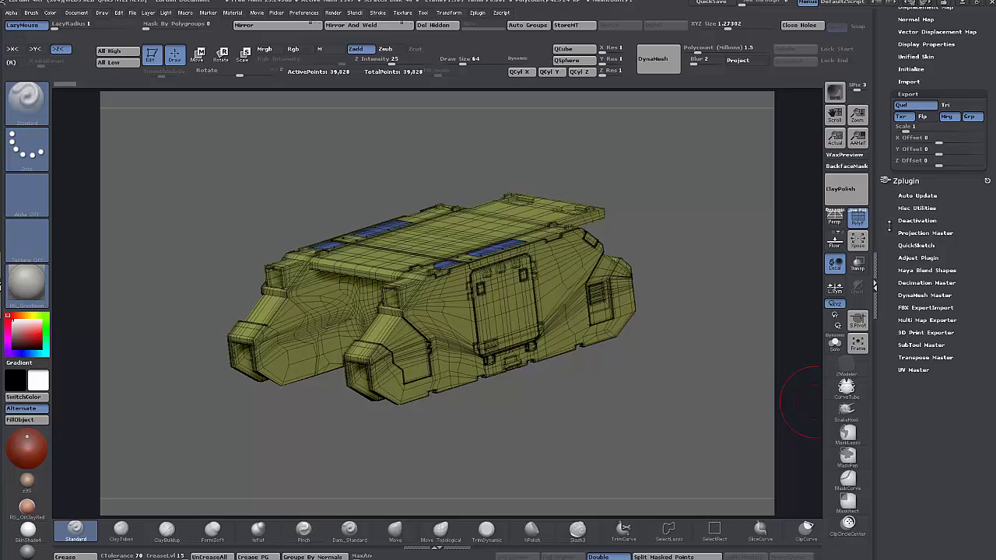
pyautogui.scroll(3, 889, 267)
pyautogui.scroll(2, 890, 266)
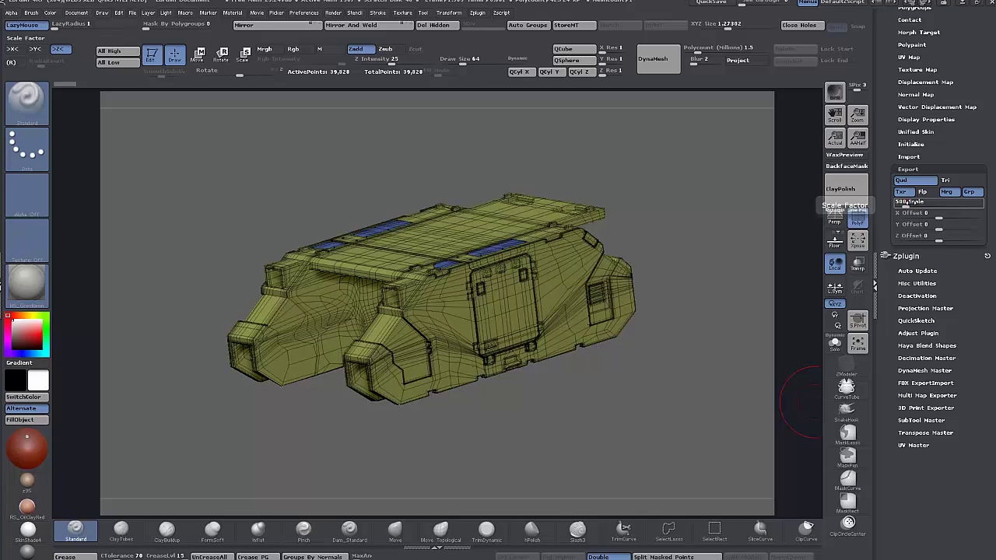
pyautogui.press('Return')
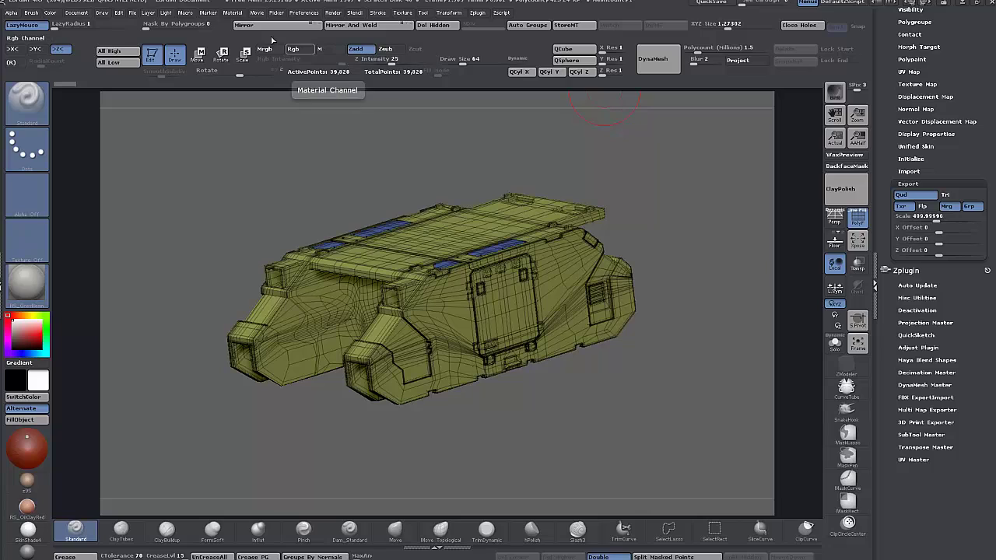
# Step: Send the single-subtool tank body to 3ds Max with GoZ
pyautogui.click(304, 12)
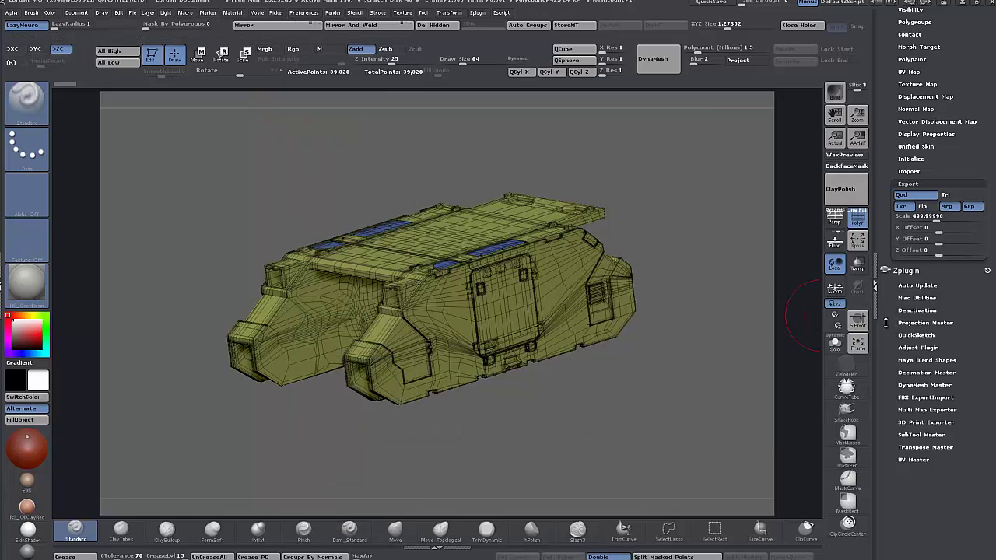
pyautogui.moveTo(888, 323); pyautogui.dragTo(887, 442)
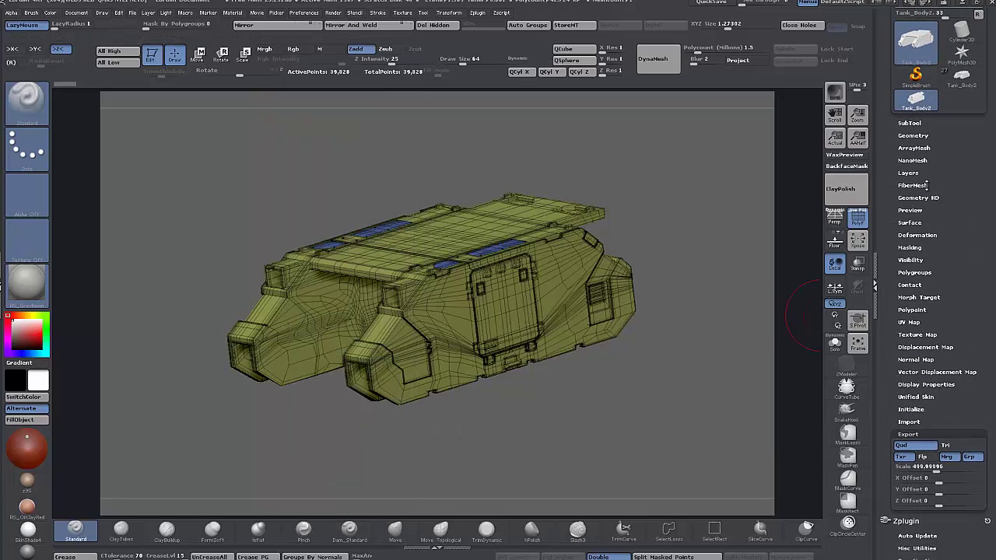
pyautogui.click(910, 123)
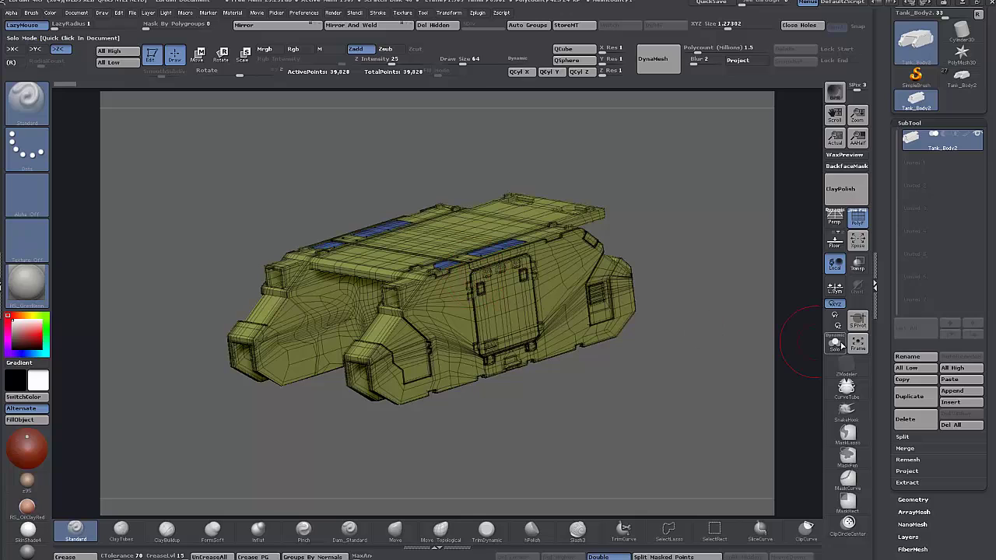
pyautogui.moveTo(886, 70); pyautogui.dragTo(887, 153)
pyautogui.click(900, 75)
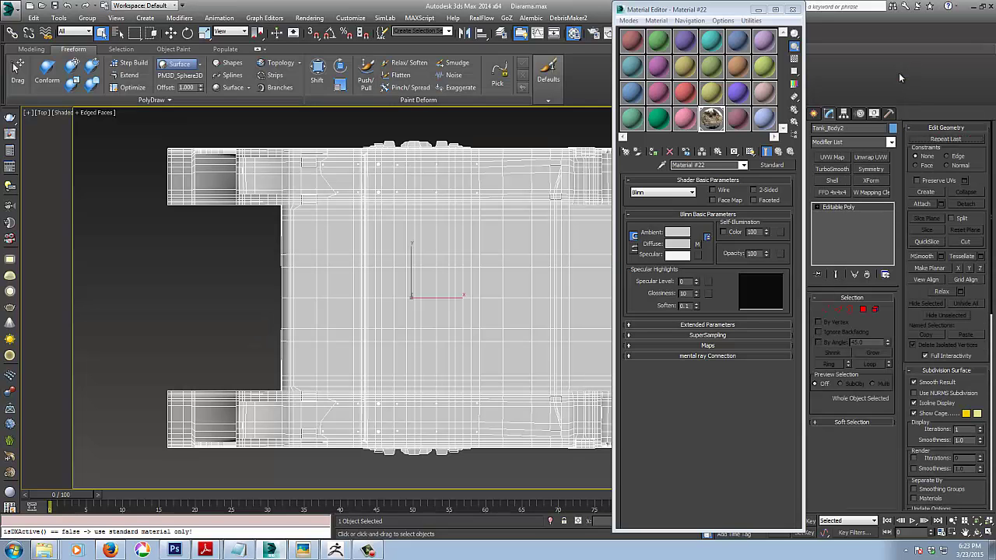
# Step: Show the tank body from the front and move the Material Editor clear of the viewport
pyautogui.moveTo(440, 402); pyautogui.dragTo(427, 361, button='middle')
pyautogui.press('f')
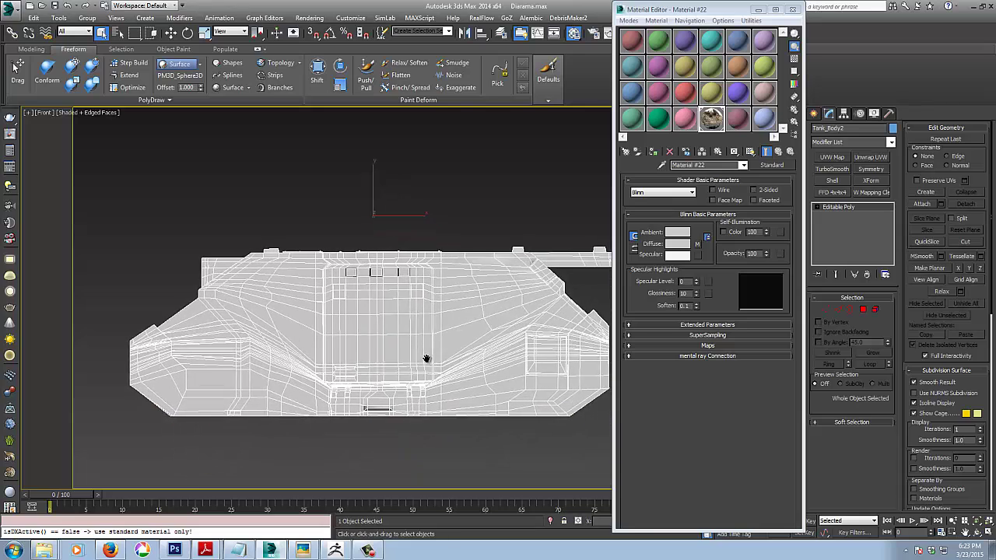
pyautogui.moveTo(730, 8); pyautogui.dragTo(995, 17)
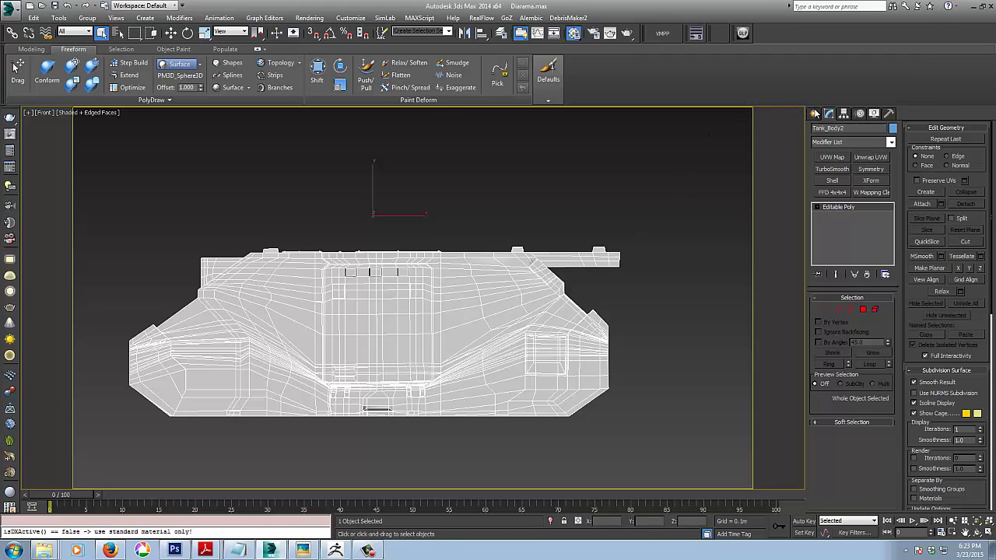
# Step: Measure the tank body's height from its underside to its roof with a Tape helper, leaving no tape in the scene
pyautogui.click(813, 114)
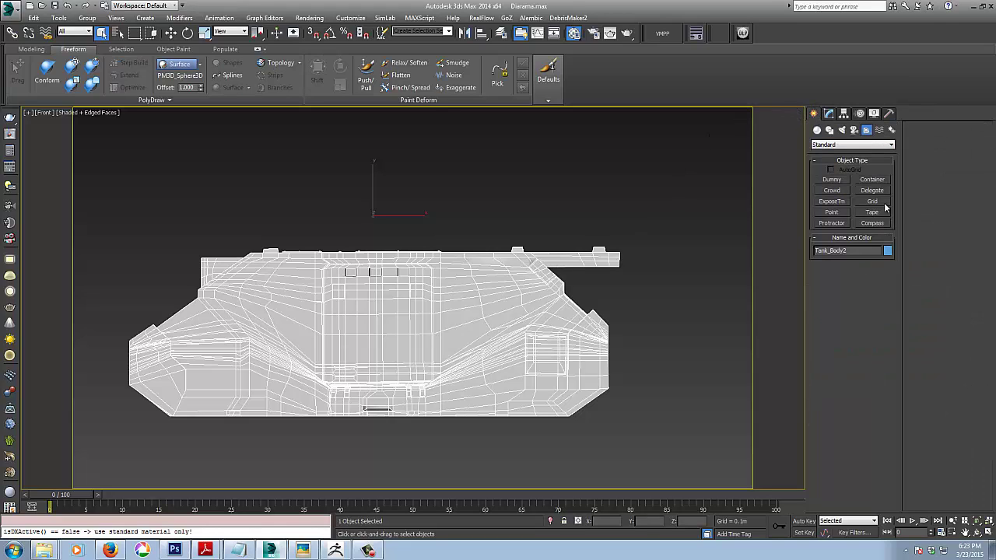
pyautogui.click(883, 211)
pyautogui.moveTo(351, 416); pyautogui.dragTo(351, 252)
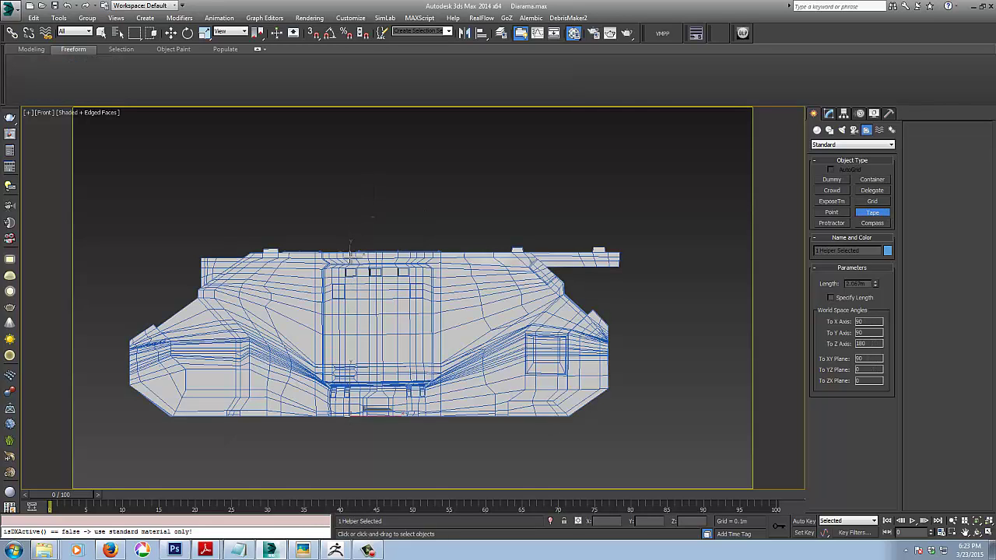
pyautogui.click(451, 306)
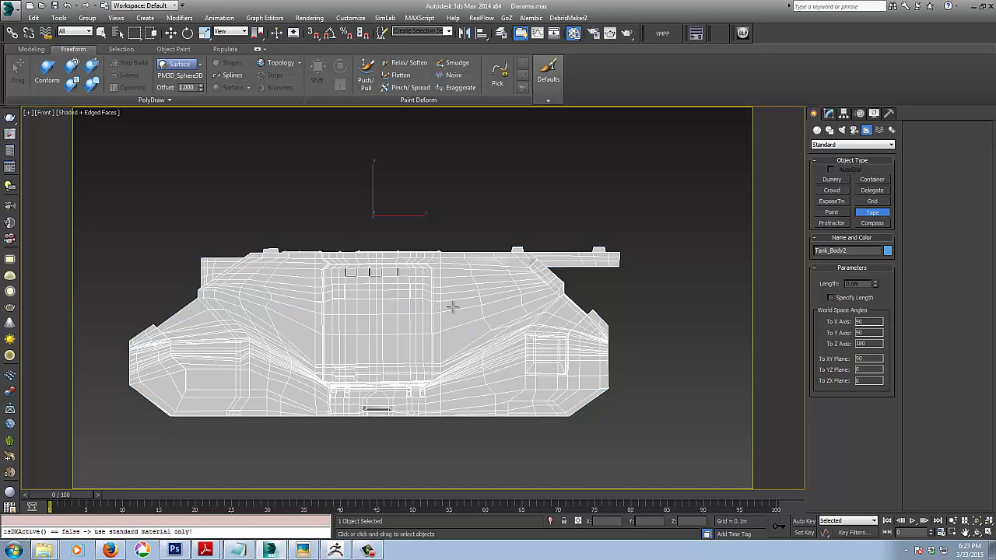
# Step: Find the small diorama reference image plane beside the tank body, select it and frame it in the viewport
pyautogui.moveTo(619, 333); pyautogui.dragTo(602, 324, button='middle')
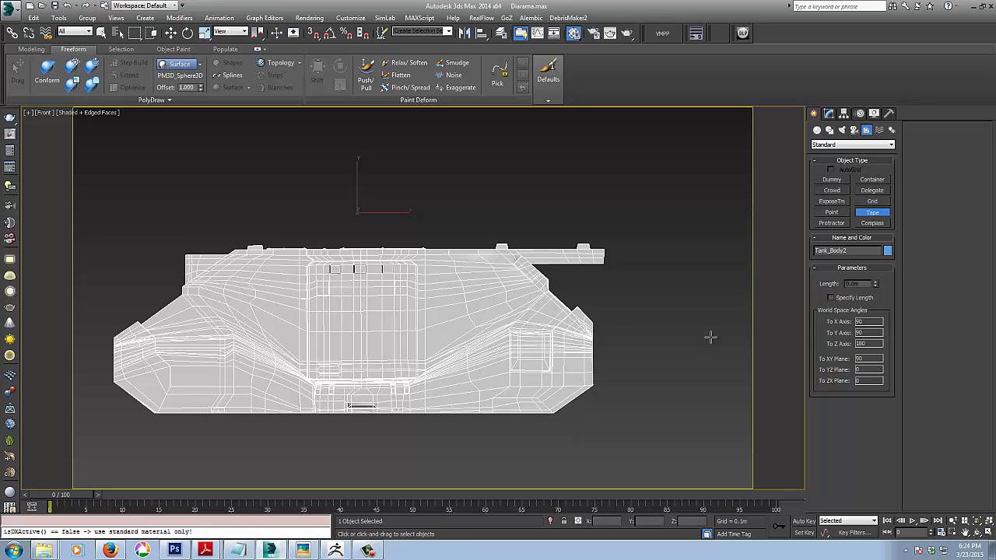
pyautogui.moveTo(622, 325)
pyautogui.keyDown('alt'); pyautogui.mouseDown(button='middle')
pyautogui.moveTo(644, 343)
pyautogui.moveTo(643, 329)
pyautogui.moveTo(658, 334)
pyautogui.moveTo(639, 325)
pyautogui.mouseUp(button='middle'); pyautogui.keyUp('alt')
pyautogui.keyDown('alt'); pyautogui.moveTo(365, 182); pyautogui.dragTo(414, 323, button='middle'); pyautogui.keyUp('alt')
pyautogui.keyDown('alt'); pyautogui.moveTo(529, 349); pyautogui.dragTo(511, 289, button='middle'); pyautogui.keyUp('alt')
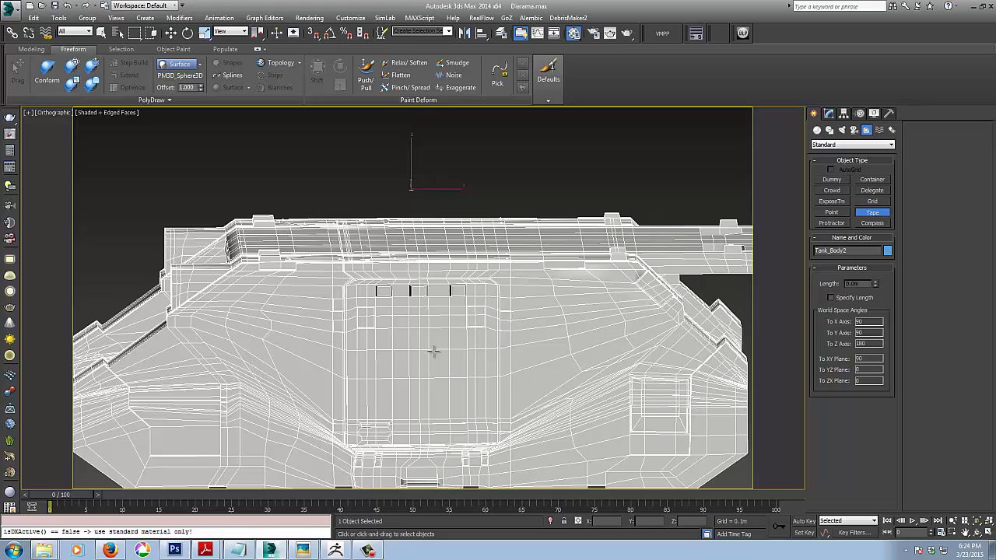
pyautogui.scroll(4, 427, 230)
pyautogui.scroll(5, 428, 231)
pyautogui.moveTo(400, 211); pyautogui.dragTo(487, 540, button='middle')
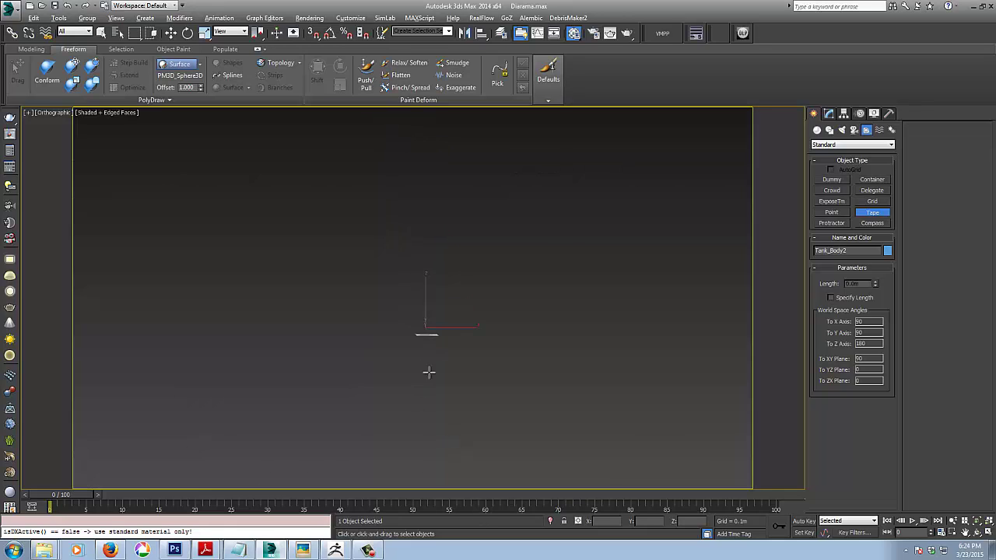
pyautogui.keyDown('alt'); pyautogui.moveTo(428, 371); pyautogui.dragTo(474, 326, button='middle'); pyautogui.keyUp('alt')
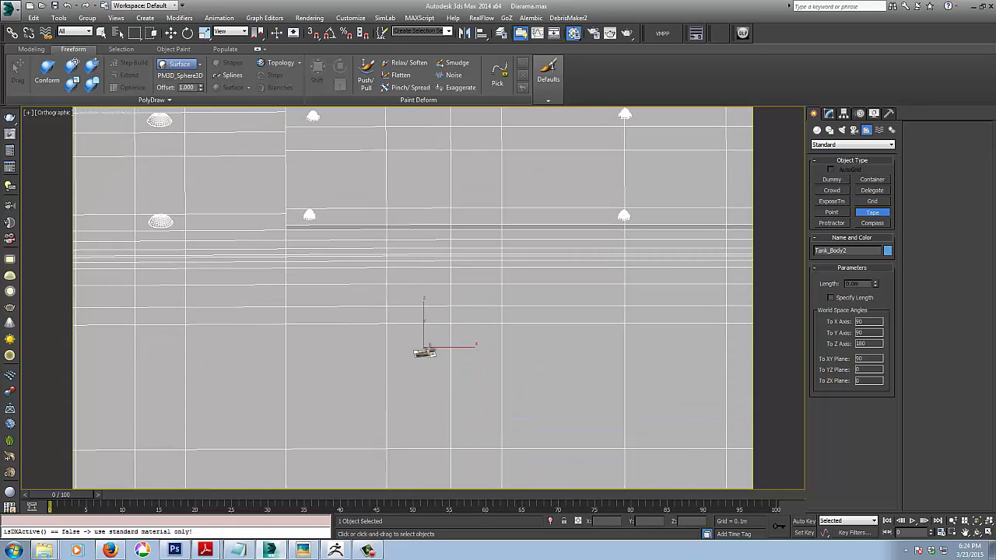
pyautogui.rightClick(427, 352)
pyautogui.click(425, 354)
pyautogui.press('z')
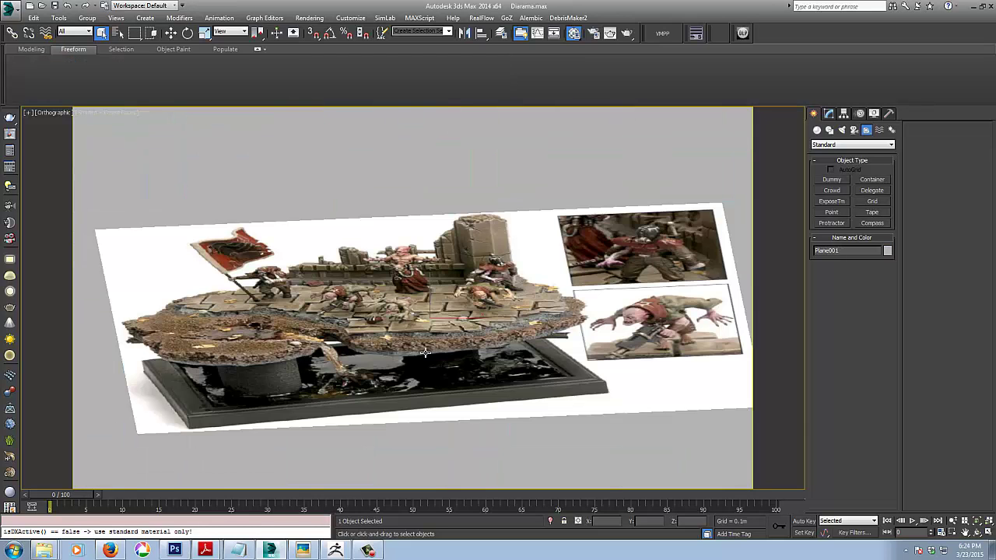
# Step: Examine the diorama reference image plane and compare its size with the surrounding tank body
pyautogui.scroll(-3, 466, 374)
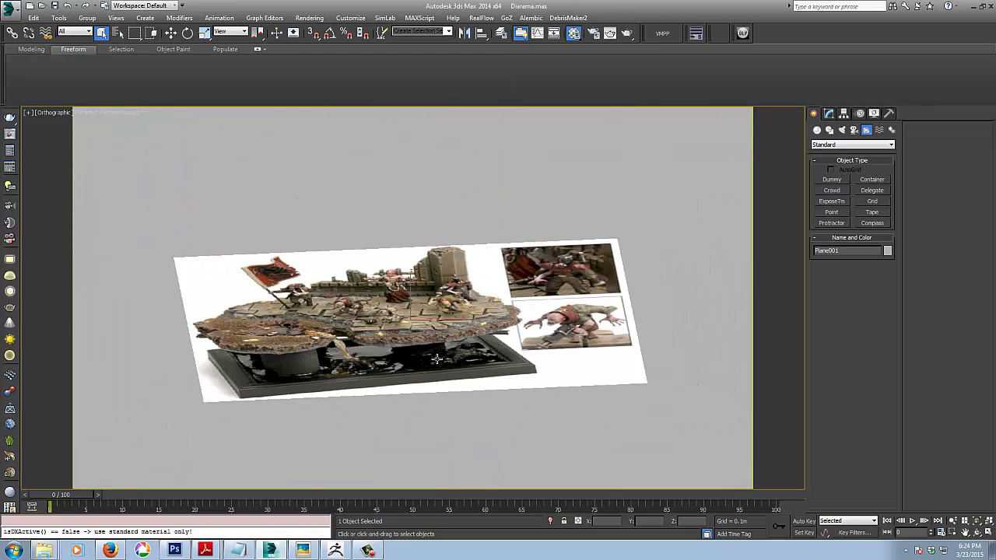
pyautogui.scroll(2, 436, 359)
pyautogui.keyDown('alt'); pyautogui.moveTo(457, 354); pyautogui.dragTo(430, 375, button='middle'); pyautogui.keyUp('alt')
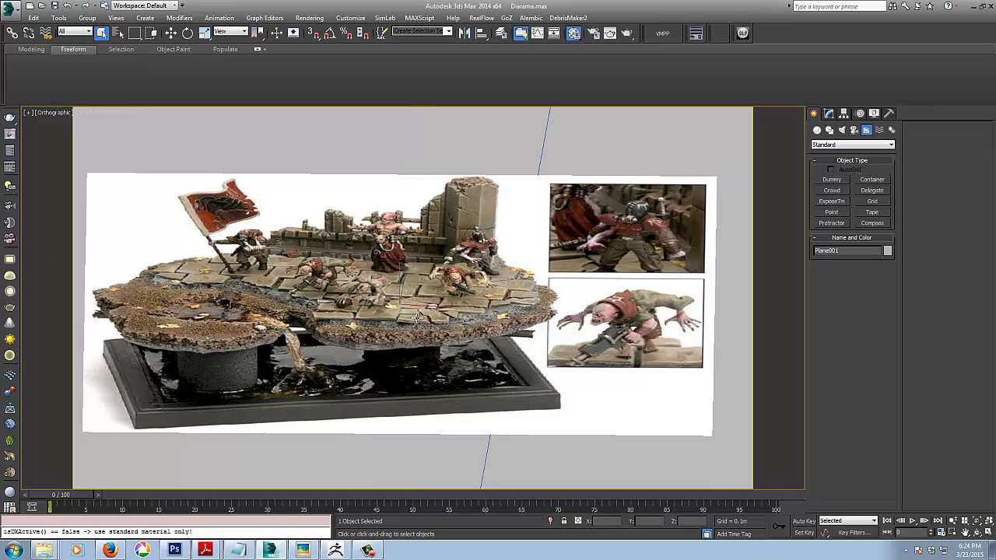
pyautogui.moveTo(290, 296); pyautogui.dragTo(320, 293, button='middle')
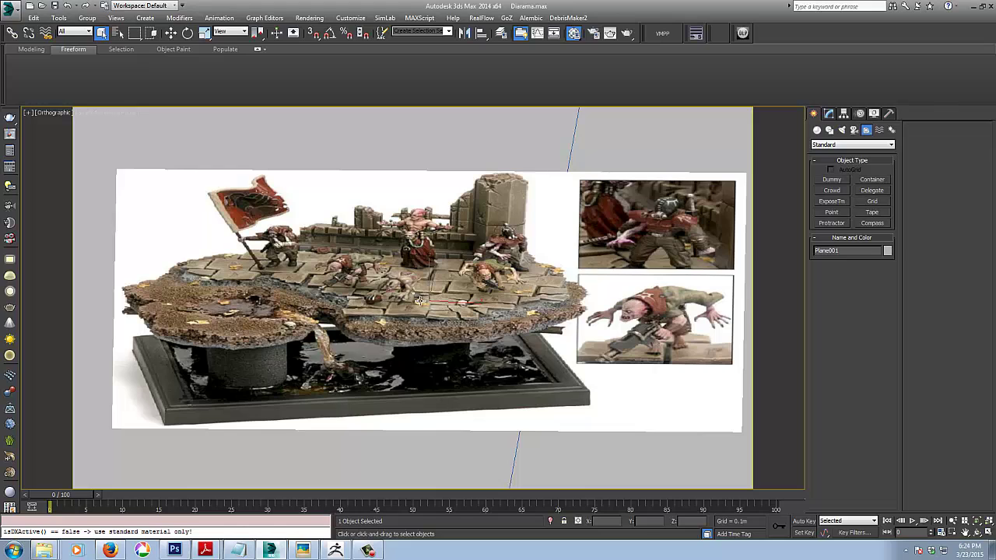
pyautogui.scroll(-15, 419, 301)
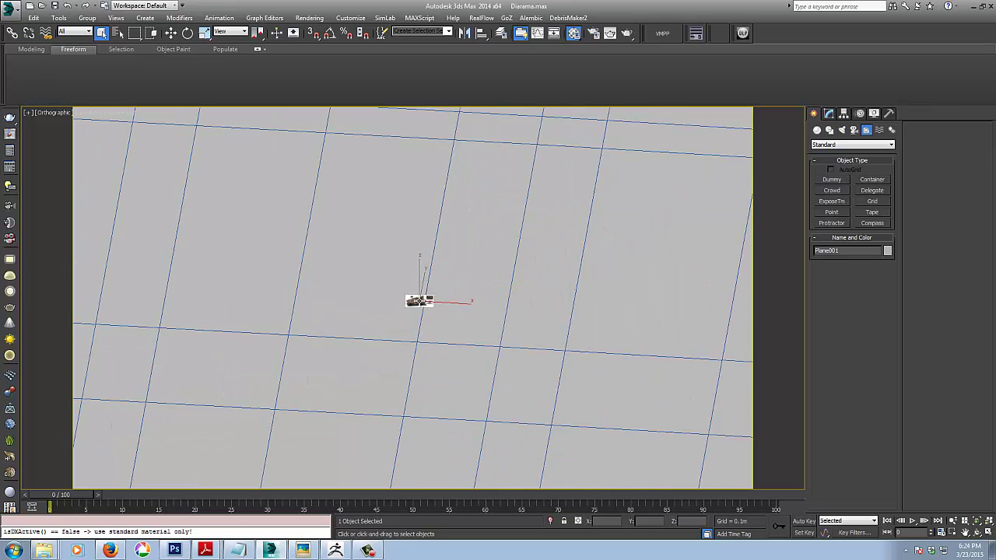
# Step: Compare the tiny diorama reference plane with the tank body around it and hide the tank body
pyautogui.scroll(12, 419, 301)
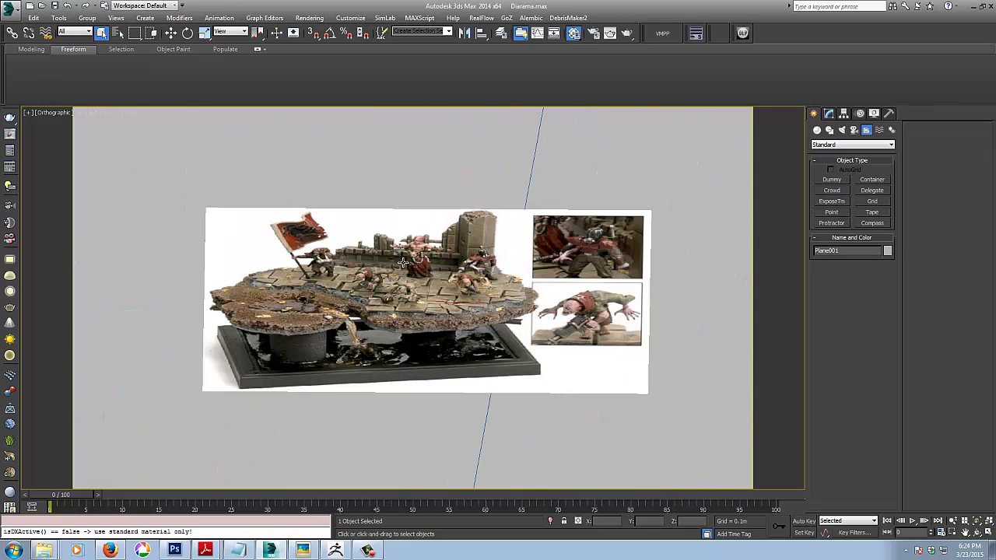
pyautogui.scroll(-8, 419, 277)
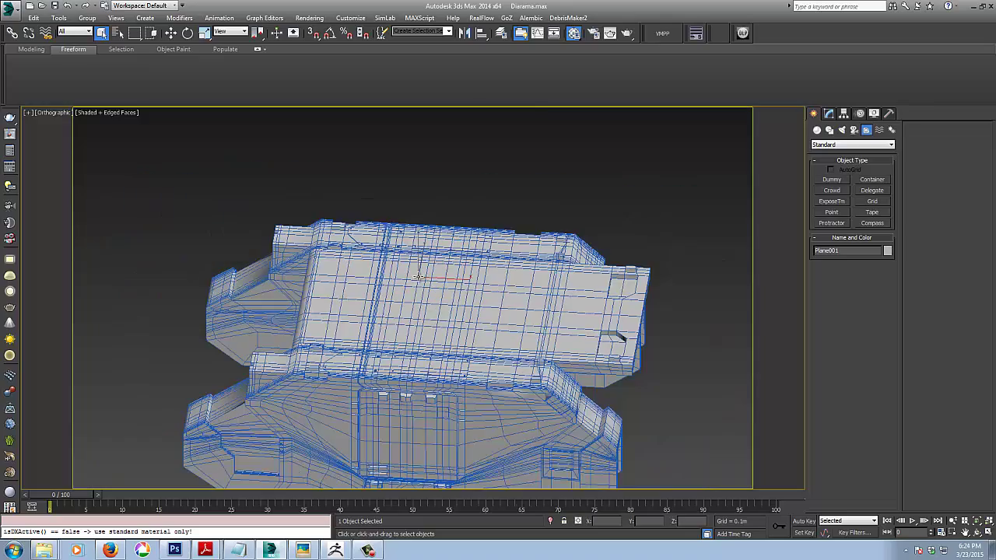
pyautogui.scroll(-6, 418, 276)
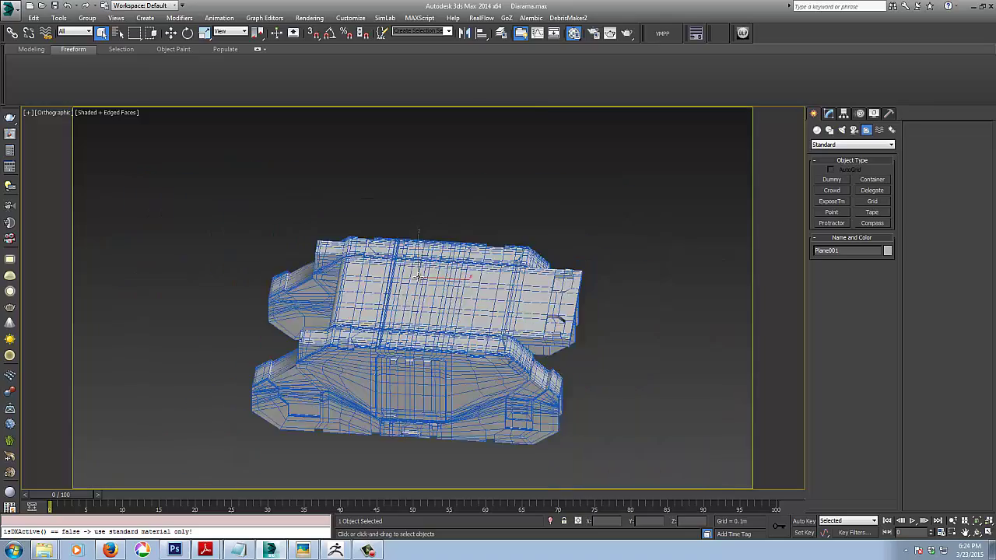
pyautogui.scroll(10, 418, 276)
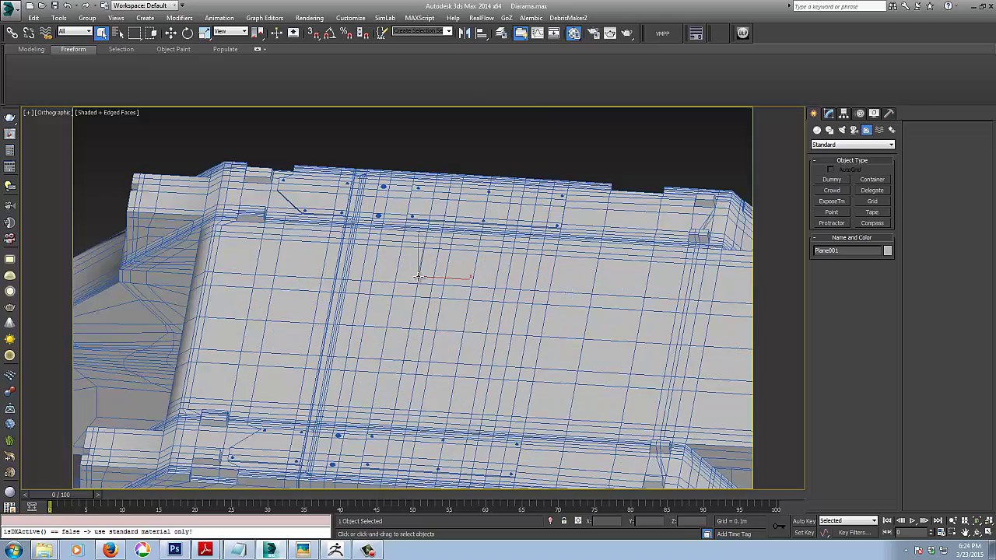
pyautogui.scroll(-8, 419, 276)
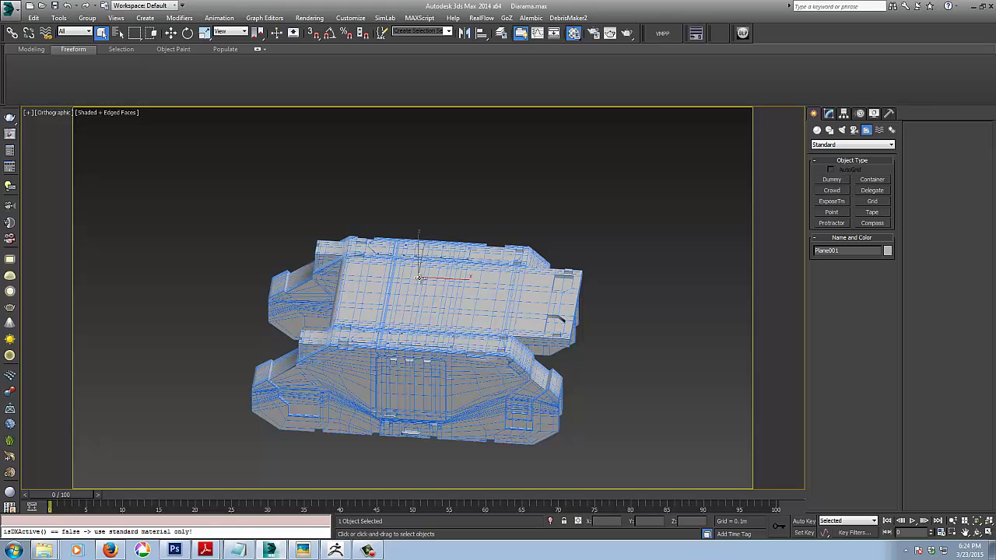
pyautogui.rightClick(491, 294)
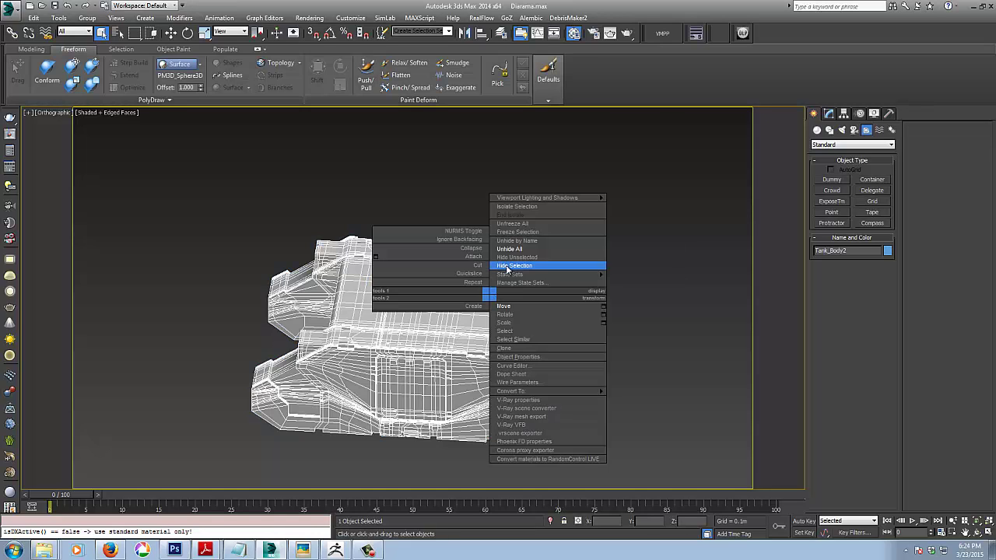
pyautogui.click(506, 269)
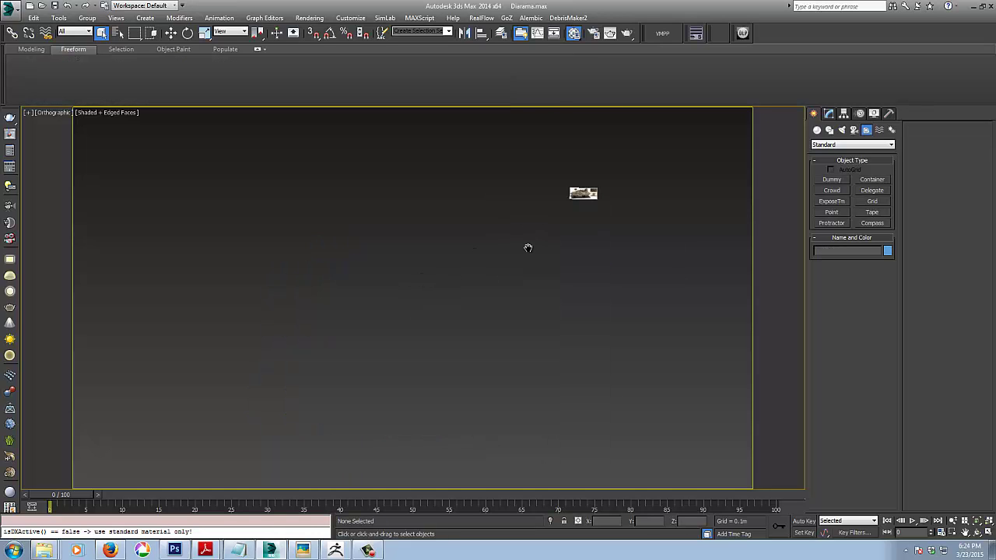
# Step: Select the diorama reference plane and show it close up from the top
pyautogui.moveTo(420, 321); pyautogui.dragTo(406, 387, button='middle')
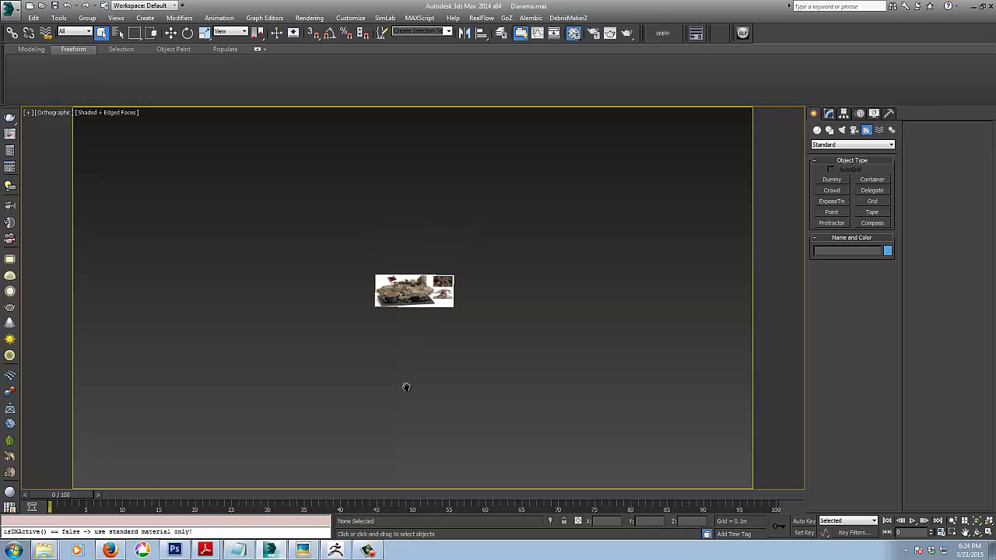
pyautogui.moveTo(338, 254); pyautogui.dragTo(557, 361)
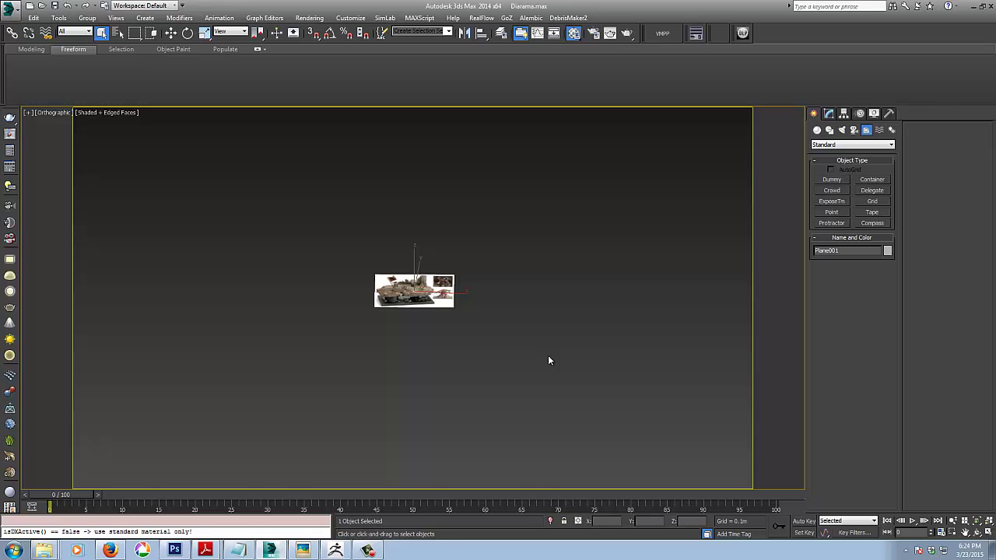
pyautogui.press('t')
pyautogui.scroll(8, 403, 313)
pyautogui.moveTo(361, 271); pyautogui.dragTo(426, 424, button='middle')
pyautogui.scroll(3, 500, 298)
# Step: Scale the diorama reference plane up uniformly to about 1376 percent
pyautogui.rightClick(433, 334)
pyautogui.click(444, 360)
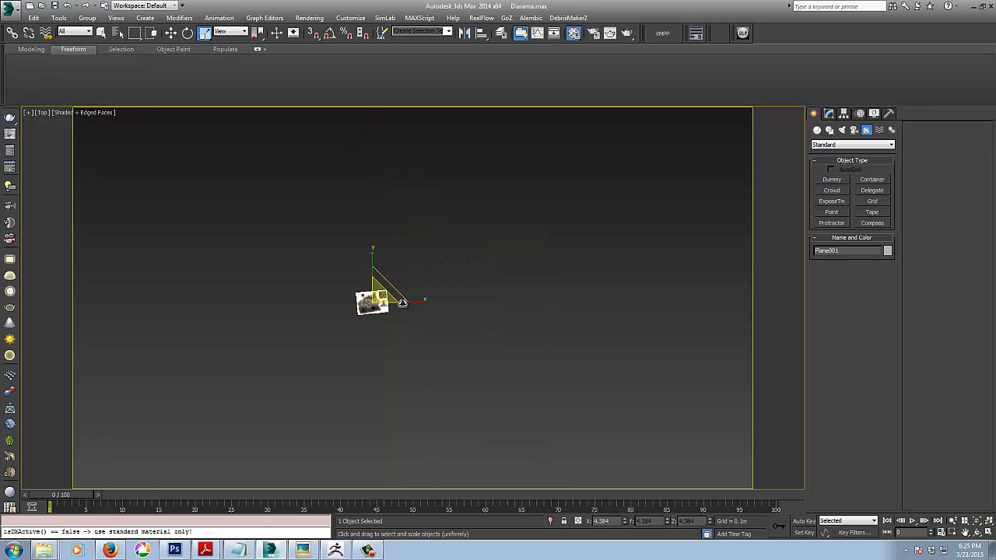
pyautogui.moveTo(380, 293); pyautogui.dragTo(631, 149)
pyautogui.moveTo(384, 298); pyautogui.dragTo(651, 70)
pyautogui.scroll(-6, 466, 317)
pyautogui.moveTo(446, 309); pyautogui.dragTo(622, 113)
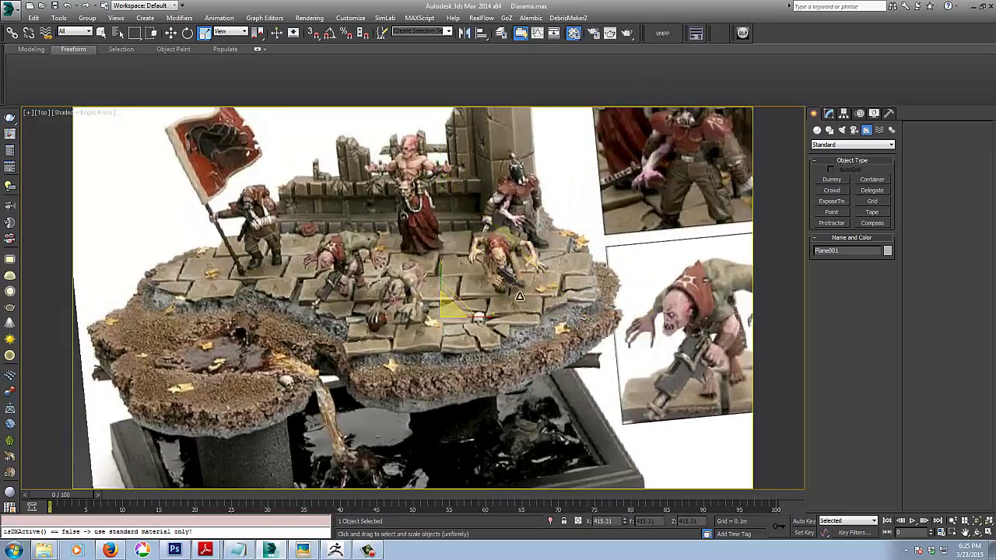
pyautogui.scroll(-5, 457, 337)
pyautogui.moveTo(455, 326); pyautogui.dragTo(483, 321)
pyautogui.scroll(-5, 483, 321)
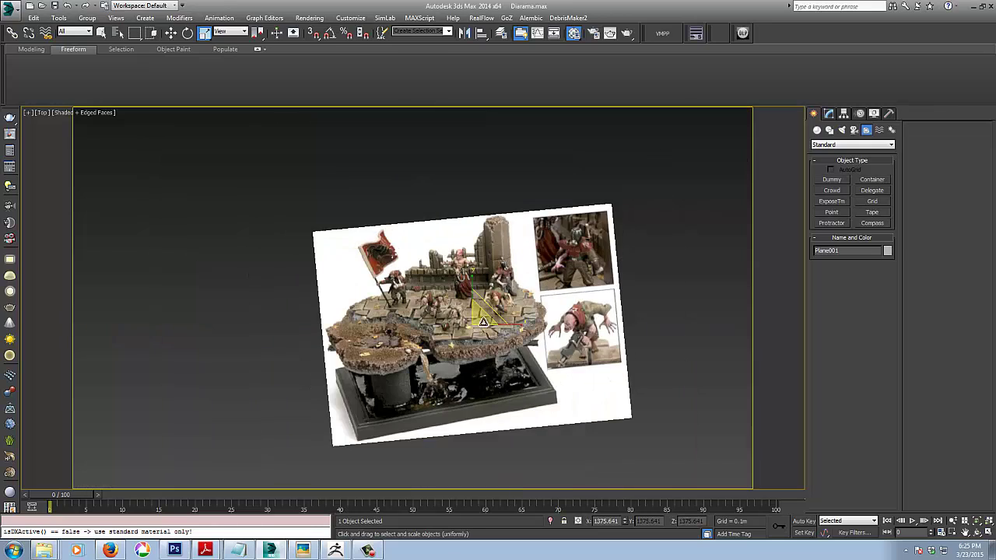
# Step: Lower the enlarged diorama plane to a Z position of about -5.28 m and unhide the tank body above it
pyautogui.rightClick(743, 333)
pyautogui.moveTo(506, 351); pyautogui.dragTo(467, 331, button='middle')
pyautogui.scroll(-5, 480, 349)
pyautogui.scroll(5, 480, 350)
pyautogui.rightClick(461, 272)
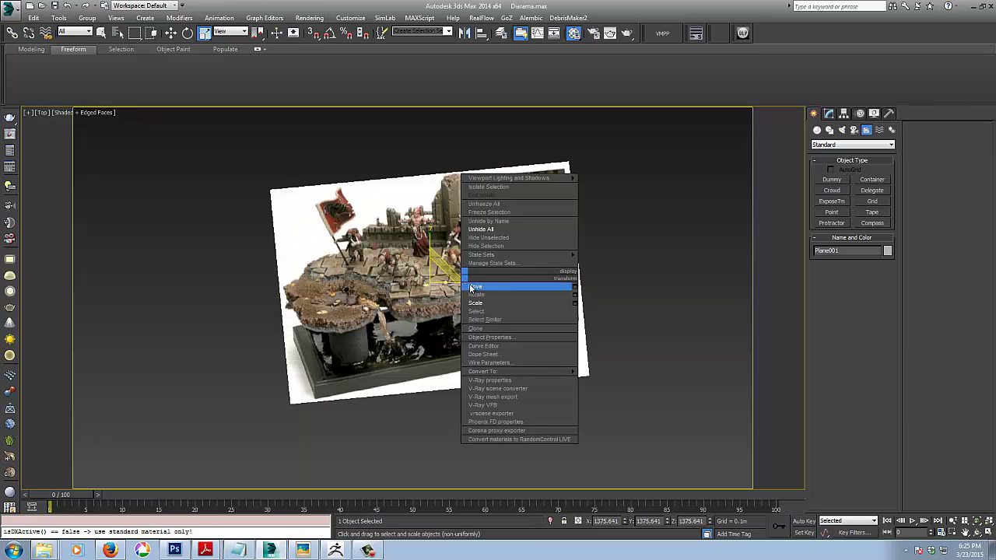
pyautogui.click(472, 287)
pyautogui.keyDown('alt'); pyautogui.moveTo(471, 266); pyautogui.dragTo(458, 215, button='middle'); pyautogui.keyUp('alt')
pyautogui.moveTo(432, 253); pyautogui.dragTo(418, 386)
pyautogui.keyDown('alt'); pyautogui.moveTo(418, 386); pyautogui.dragTo(526, 234, button='middle'); pyautogui.keyUp('alt')
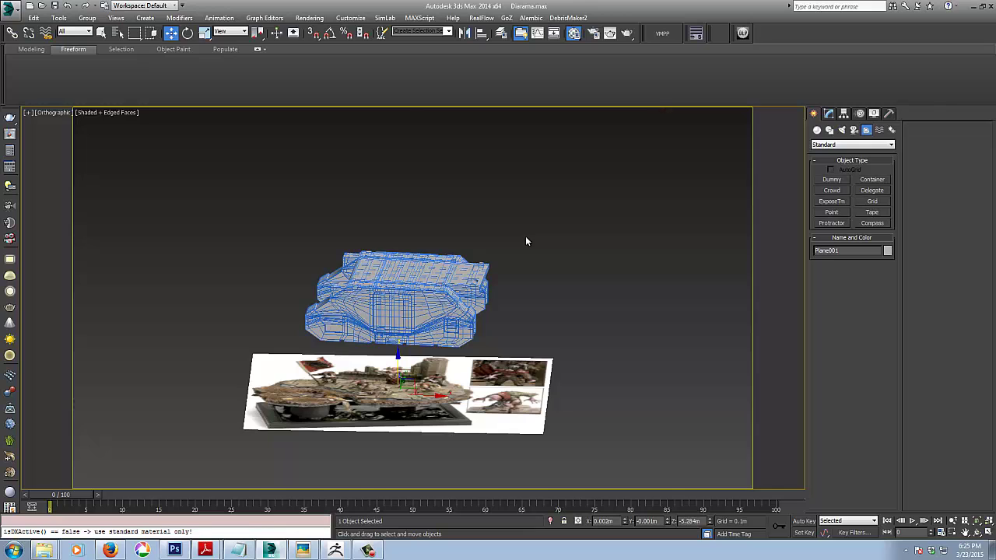
# Step: Scale the diorama plane uniformly to about 2199 percent, judging its figures against the tank body from the top
pyautogui.press('t')
pyautogui.scroll(-6, 525, 243)
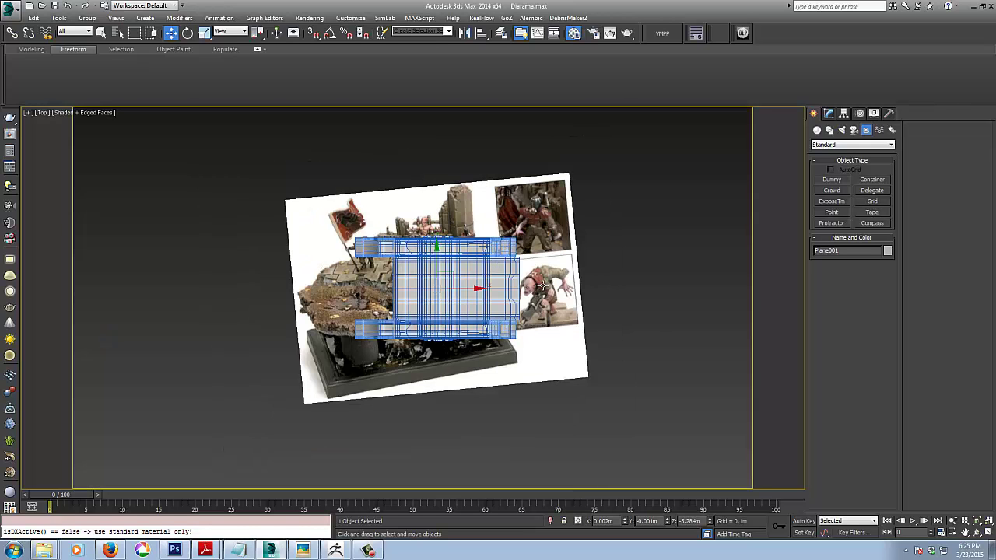
pyautogui.rightClick(543, 287)
pyautogui.click(551, 309)
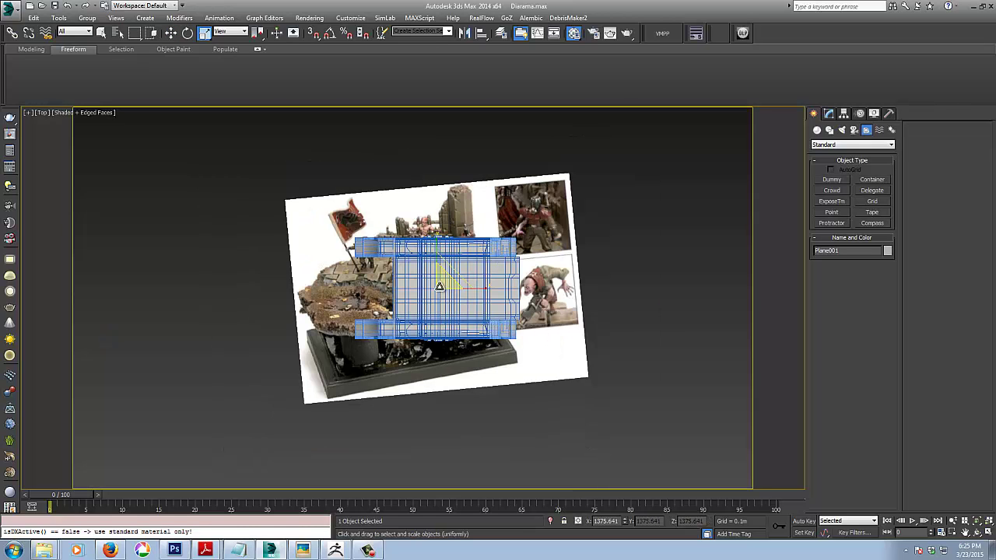
pyautogui.moveTo(440, 287); pyautogui.dragTo(477, 251)
pyautogui.moveTo(502, 319); pyautogui.dragTo(538, 336, button='middle')
pyautogui.moveTo(480, 304); pyautogui.dragTo(476, 301)
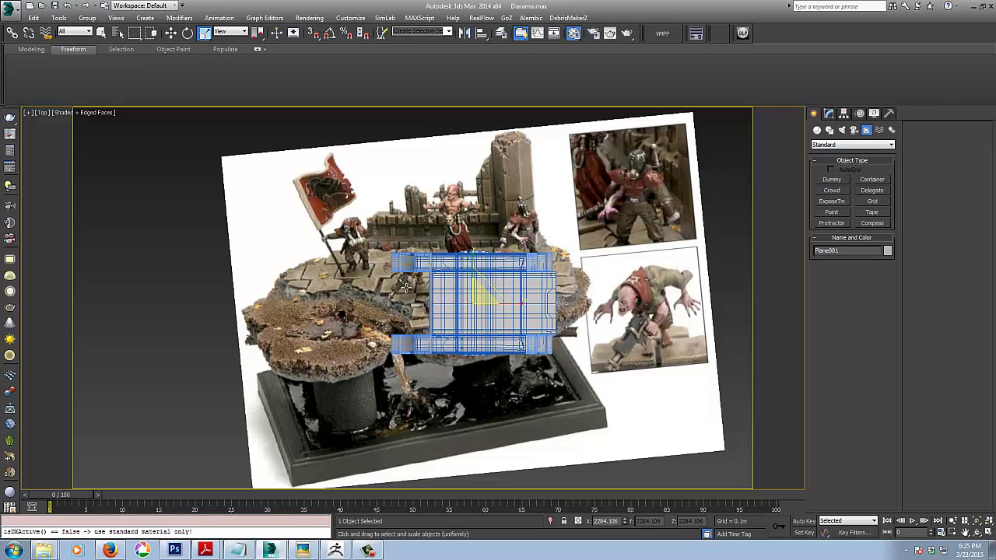
pyautogui.moveTo(404, 288); pyautogui.dragTo(409, 285, button='middle')
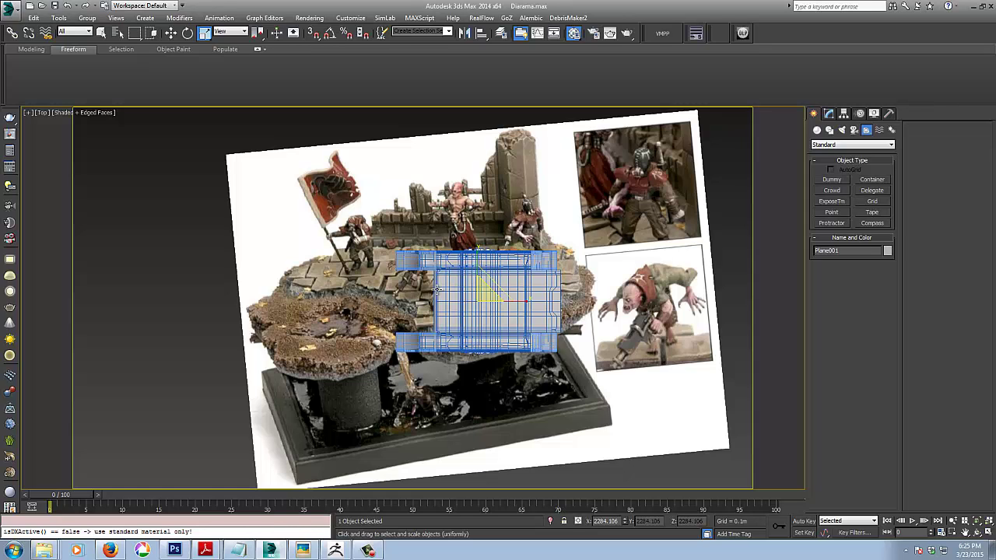
pyautogui.moveTo(480, 297); pyautogui.dragTo(479, 299)
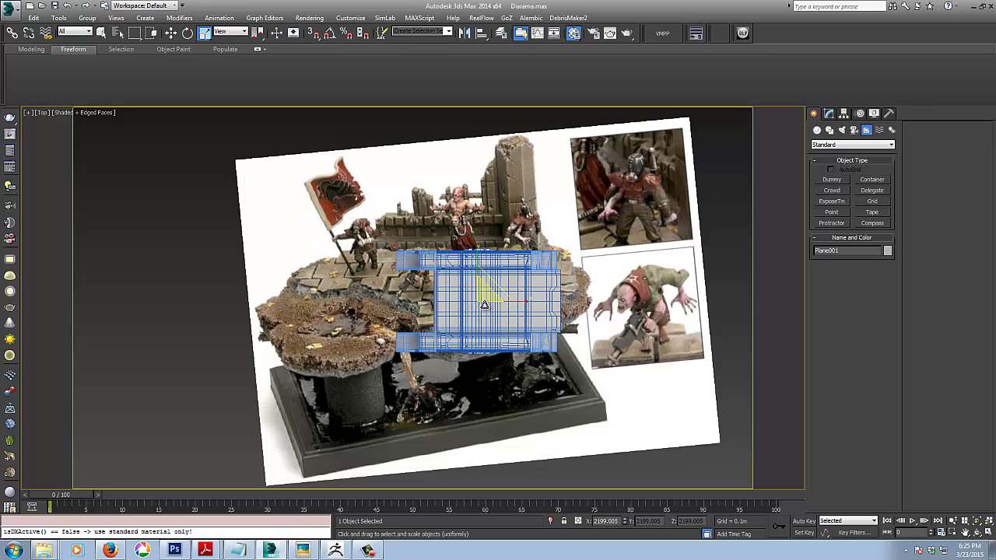
# Step: Select the tank body and tilt it about -43 degrees around X to match the diorama photo's perspective
pyautogui.rightClick(501, 315)
pyautogui.click(489, 322)
pyautogui.click(489, 320)
pyautogui.rightClick(485, 319)
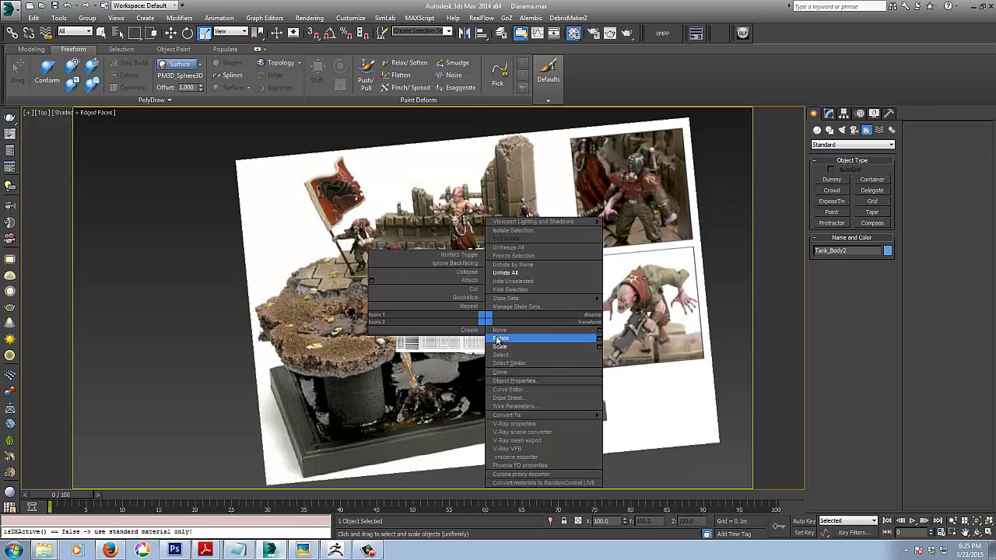
pyautogui.click(498, 339)
# Step: Move the tilted tank body over the diorama's paved platform, to about X 0.58 m and Y 1.88 m
pyautogui.rightClick(478, 270)
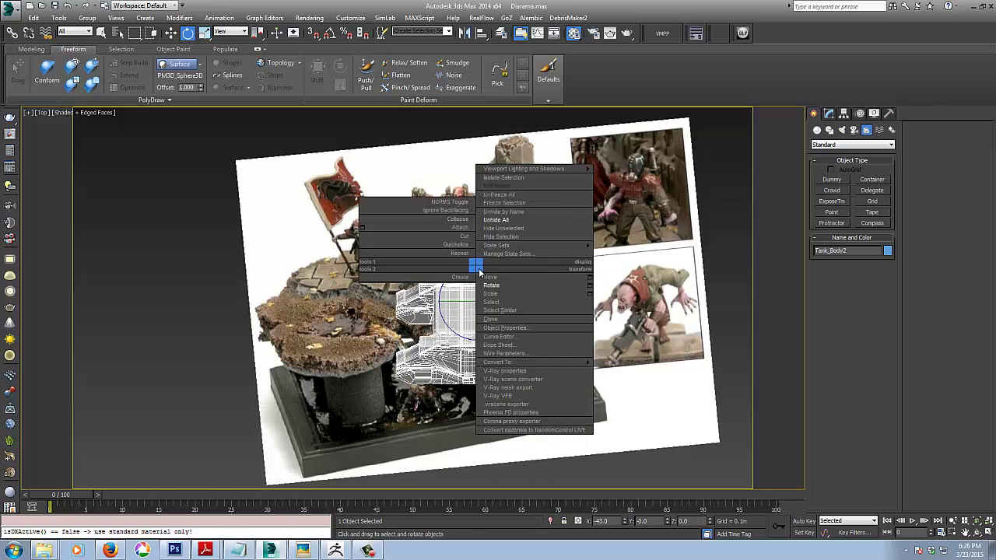
pyautogui.click(490, 277)
pyautogui.moveTo(489, 291); pyautogui.dragTo(511, 239)
pyautogui.moveTo(395, 377); pyautogui.dragTo(406, 386, button='middle')
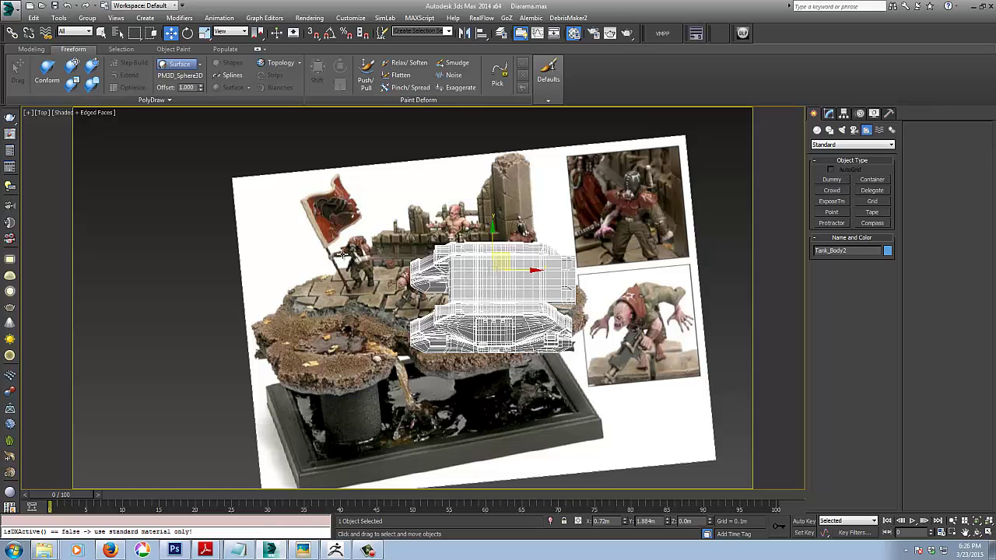
pyautogui.moveTo(536, 266); pyautogui.dragTo(571, 274)
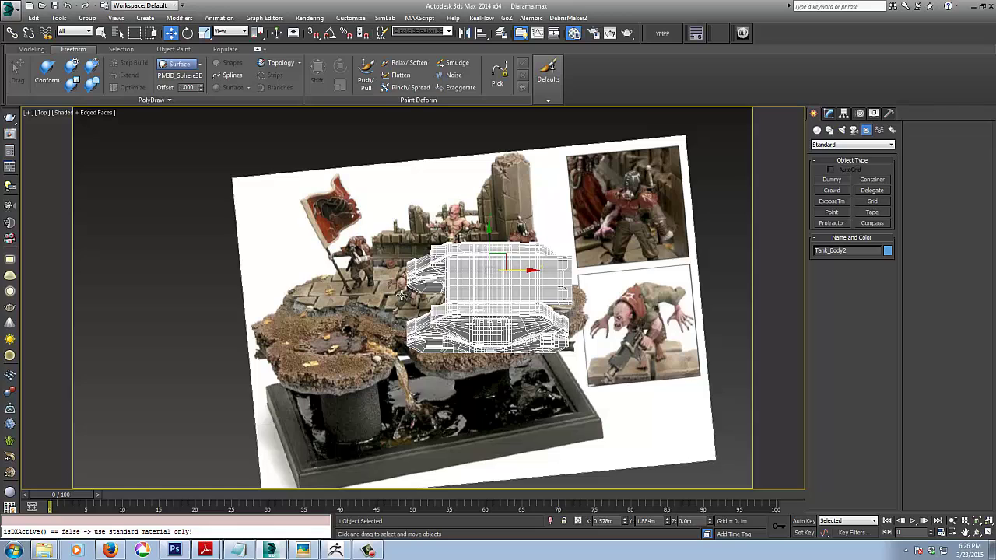
# Step: Hide the tilted tank body and look over the uncovered diorama reference image
pyautogui.rightClick(552, 285)
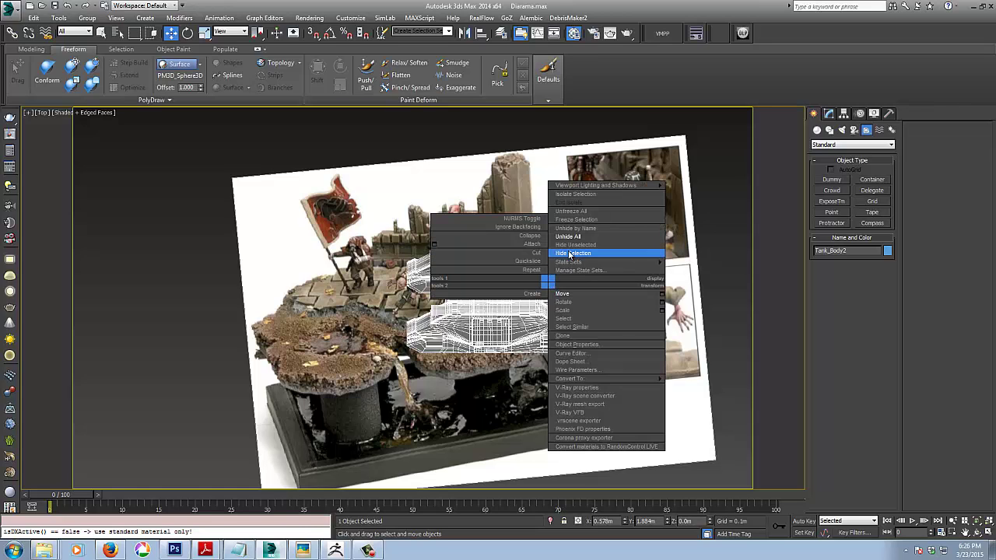
pyautogui.click(580, 252)
pyautogui.moveTo(450, 315); pyautogui.dragTo(424, 306, button='middle')
pyautogui.scroll(2, 424, 306)
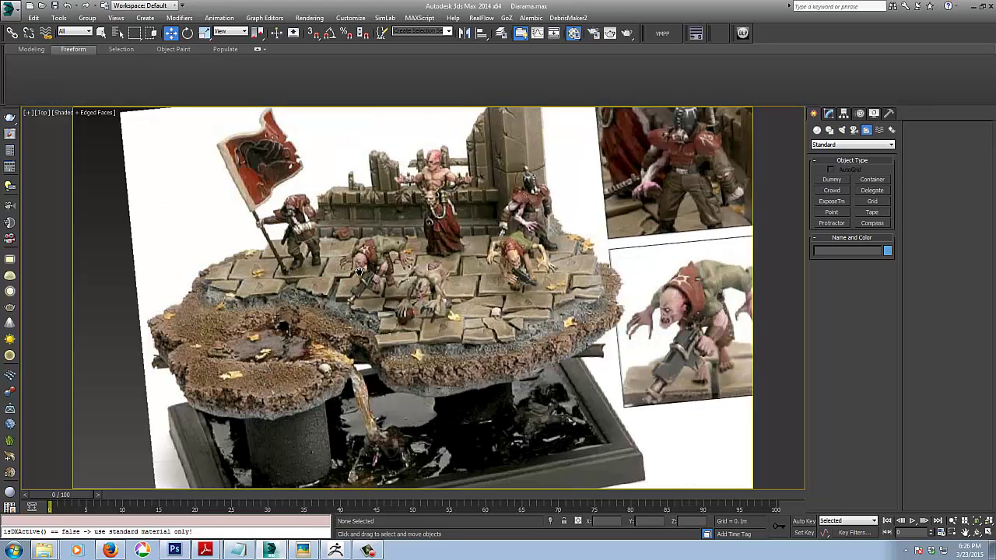
pyautogui.moveTo(357, 270); pyautogui.dragTo(379, 292, button='middle')
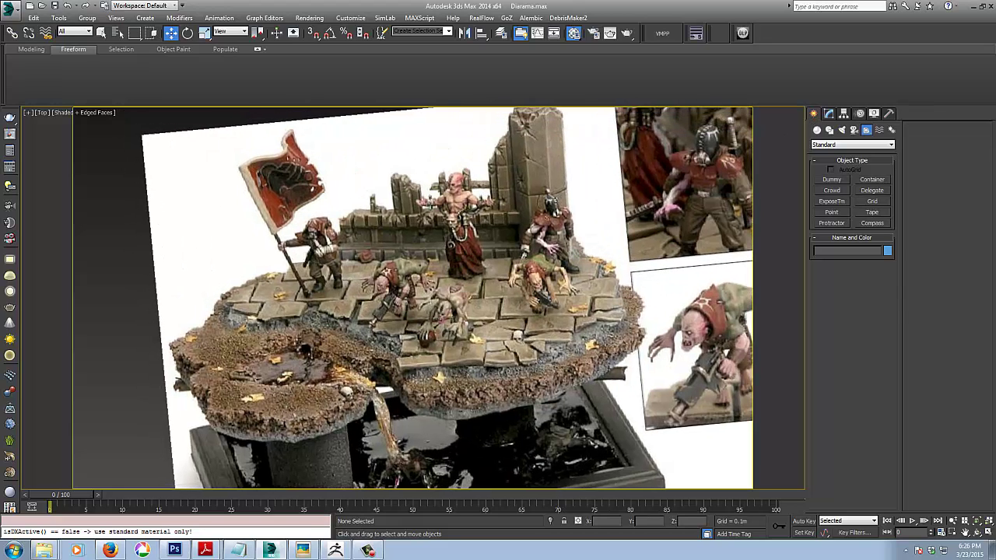
pyautogui.hotkey('alt', 'Tab')
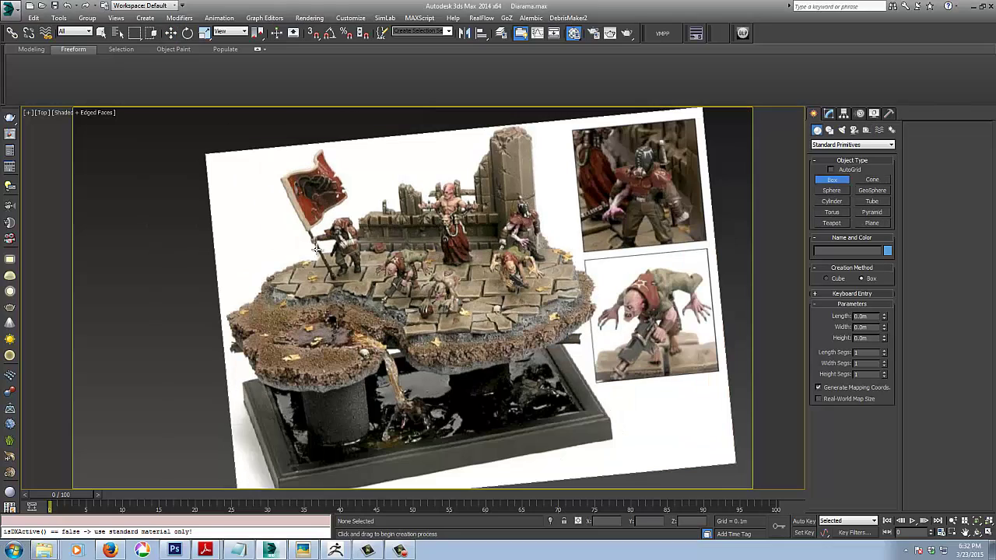
# Step: Create a box about 0.987 m long, 1.353 m wide and 0.168 m high, with 5 length and 9 width segments
pyautogui.moveTo(319, 250); pyautogui.dragTo(357, 275)
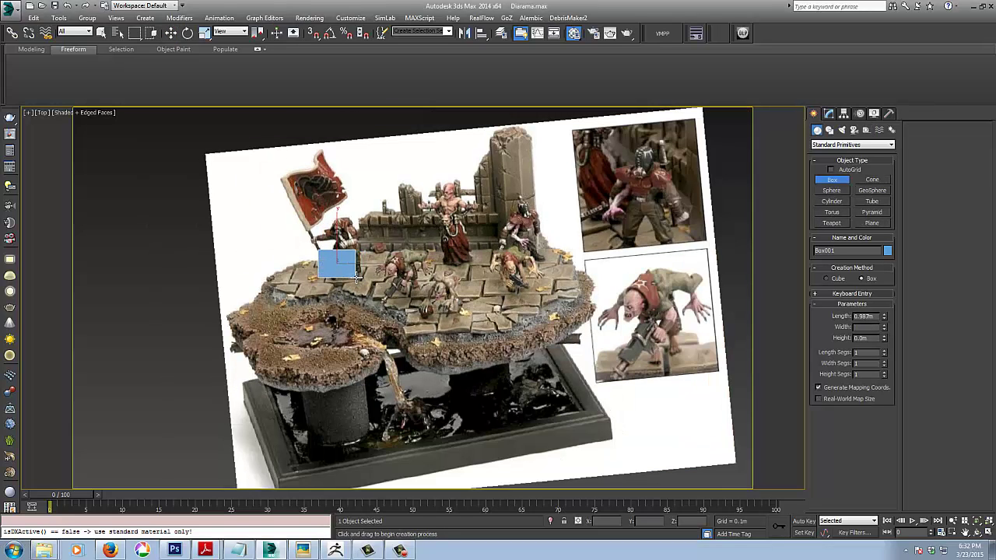
pyautogui.keyDown('alt'); pyautogui.moveTo(357, 268); pyautogui.dragTo(433, 242, button='middle'); pyautogui.keyUp('alt')
pyautogui.scroll(5, 354, 244)
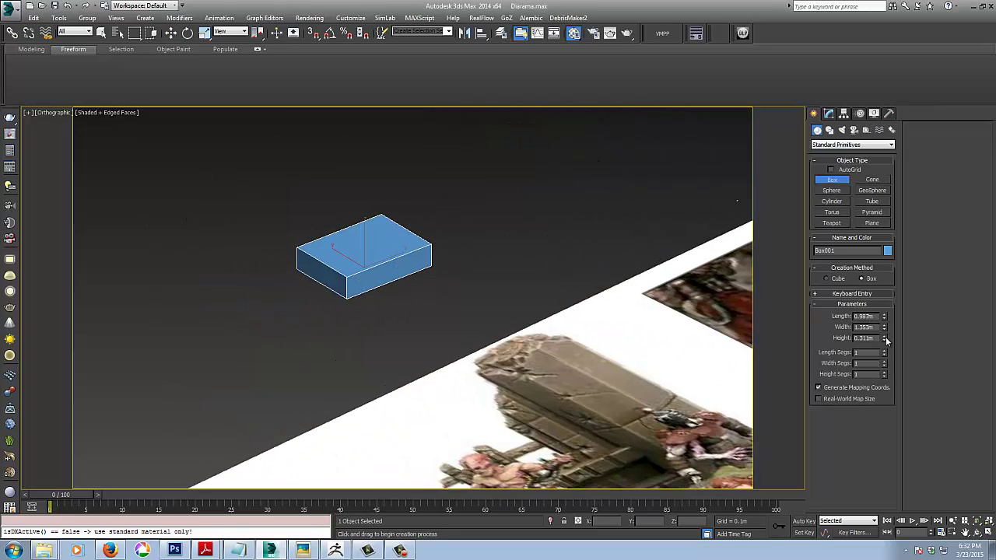
pyautogui.moveTo(884, 339); pyautogui.dragTo(884, 364)
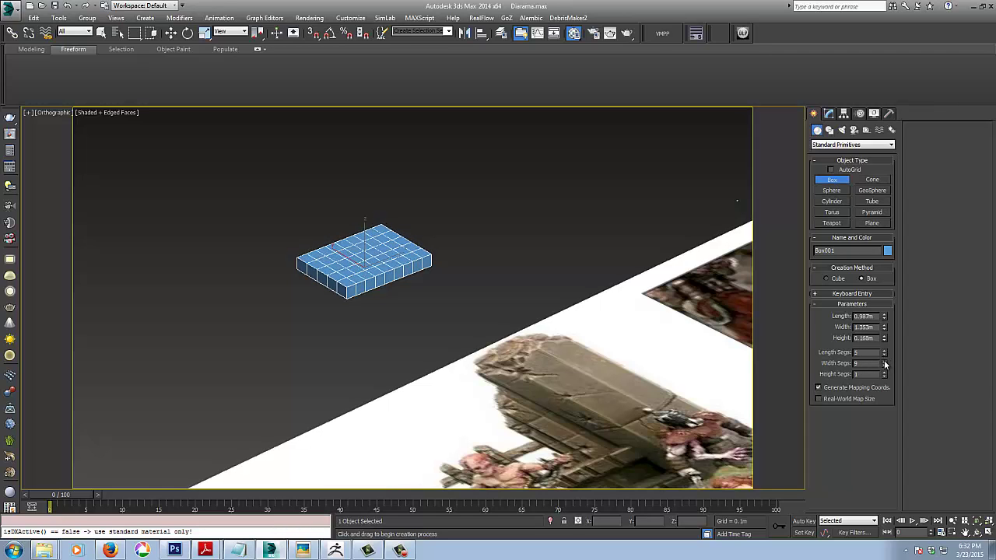
# Step: Convert the box to an Editable Poly and enter edge editing on it
pyautogui.moveTo(400, 316); pyautogui.dragTo(356, 307, button='middle')
pyautogui.rightClick(354, 306)
pyautogui.click(492, 354)
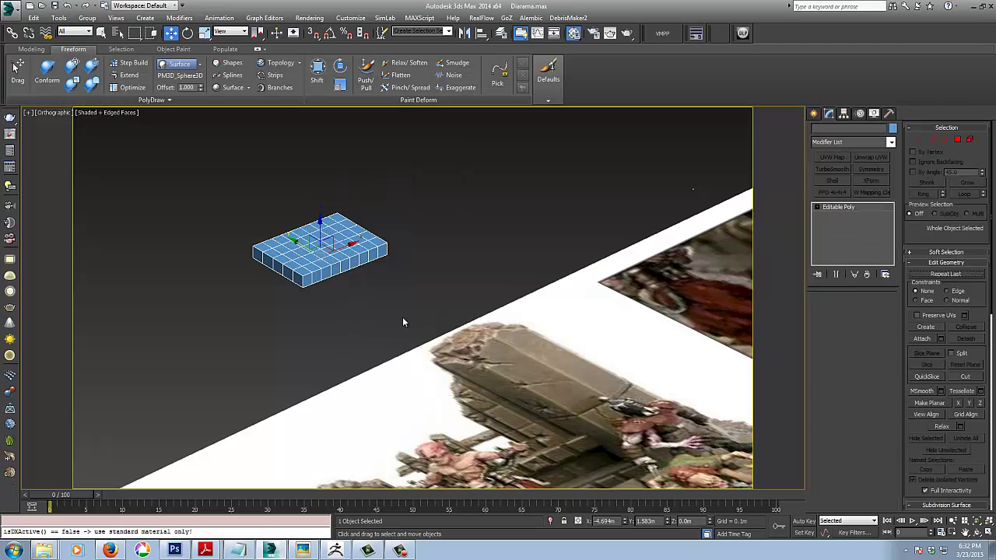
pyautogui.press('z')
pyautogui.moveTo(567, 430); pyautogui.dragTo(574, 392, button='middle')
pyautogui.scroll(-5, 580, 405)
pyautogui.click(838, 309)
pyautogui.moveTo(502, 425); pyautogui.dragTo(454, 411, button='middle')
# Step: Select only the box's upper and lower outline edges and its four vertical corner edges
pyautogui.press('t')
pyautogui.press('z')
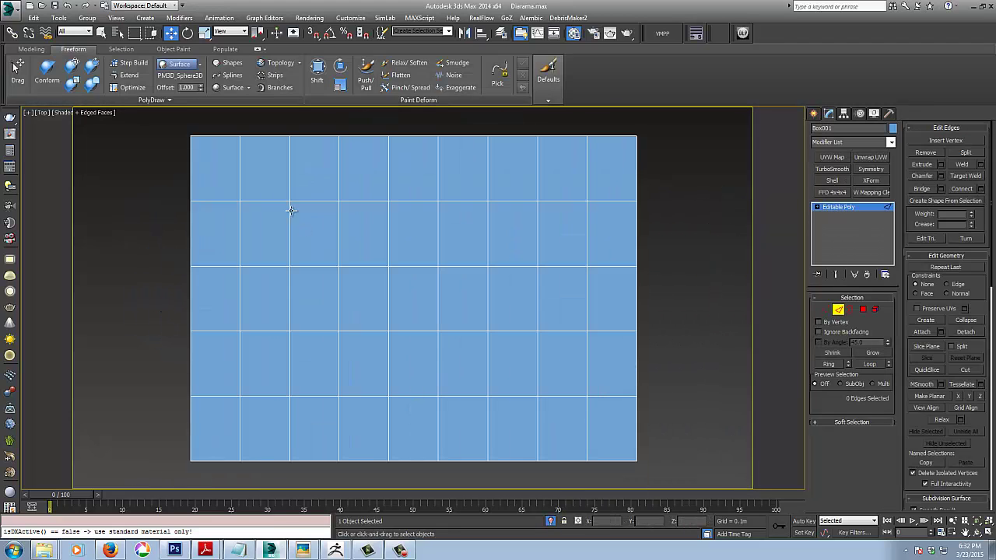
pyautogui.hotkey('ctrl', 'a')
pyautogui.press('f')
pyautogui.press('z')
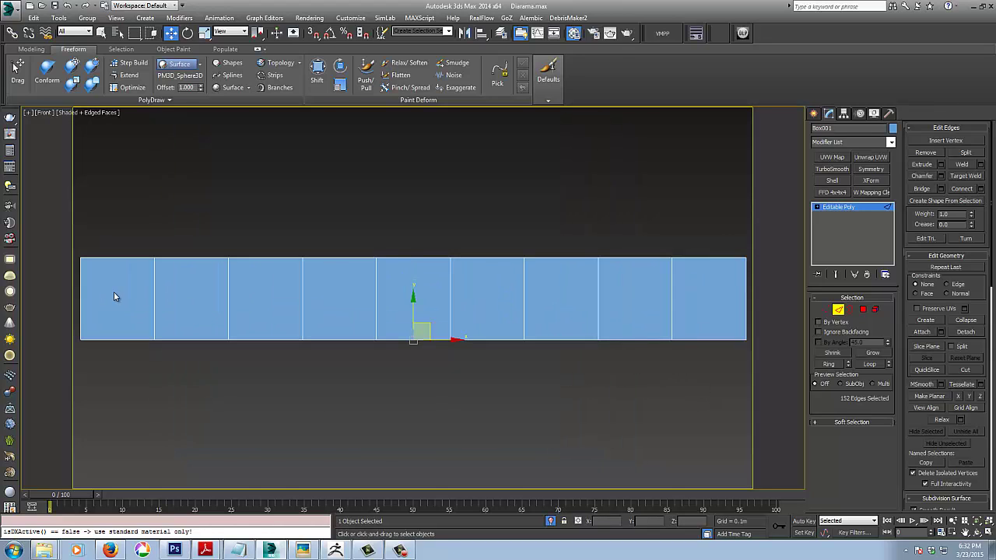
pyautogui.keyDown('ctrl'); pyautogui.moveTo(115, 293); pyautogui.dragTo(705, 309); pyautogui.keyUp('ctrl')
pyautogui.press('l')
pyautogui.press('z')
pyautogui.keyDown('ctrl'); pyautogui.moveTo(132, 300); pyautogui.dragTo(675, 334); pyautogui.keyUp('ctrl')
pyautogui.keyDown('alt'); pyautogui.moveTo(465, 383); pyautogui.dragTo(505, 400, button='middle'); pyautogui.keyUp('alt')
pyautogui.hotkey('ctrl', 'i')
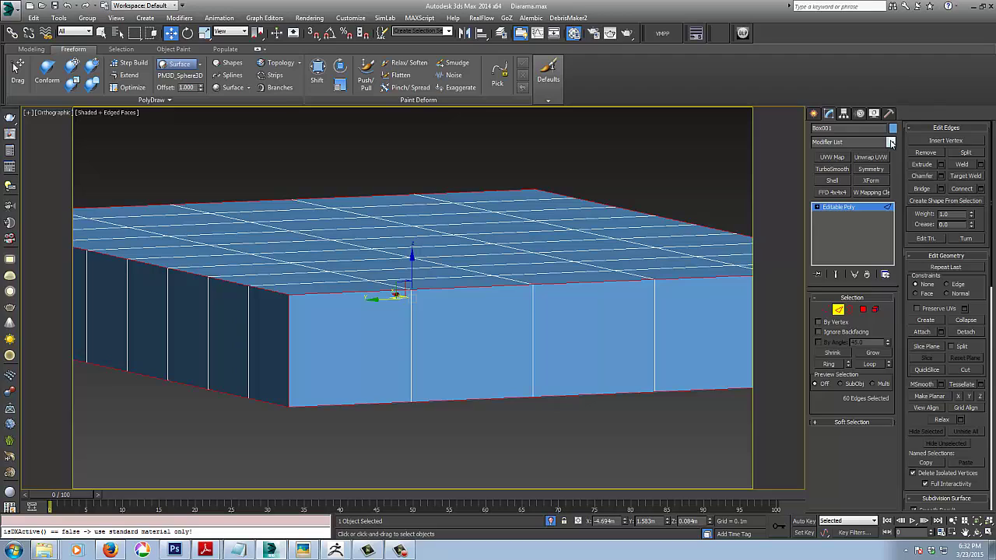
# Step: Add a Quad Chamfer modifier to the box's selected outer edges
pyautogui.click(891, 143)
pyautogui.press('q')
pyautogui.click(861, 155)
pyautogui.scroll(-5, 522, 320)
pyautogui.keyDown('alt'); pyautogui.moveTo(494, 367); pyautogui.dragTo(519, 351, button='middle'); pyautogui.keyUp('alt')
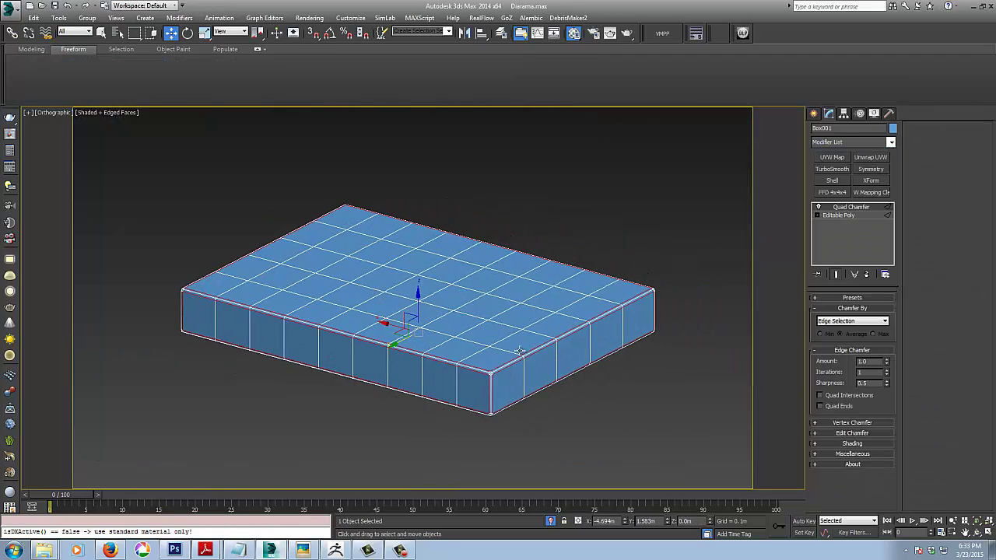
# Step: Add a TurboSmooth modifier and a Noise modifier above the slab's Quad Chamfer
pyautogui.click(837, 171)
pyautogui.click(891, 142)
pyautogui.scroll(-5, 846, 155)
pyautogui.click(847, 155)
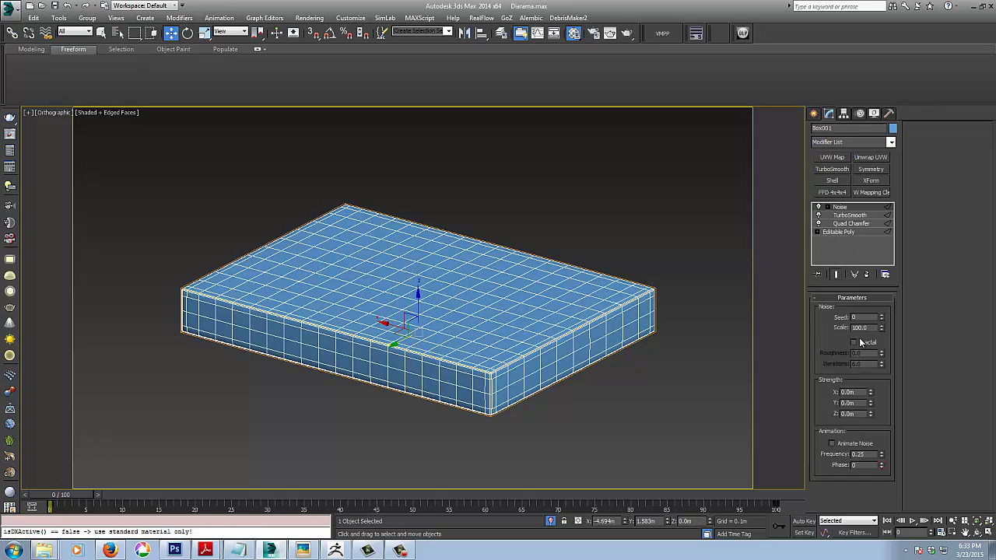
# Step: Enable fractal noise on the slab with scale about 14.79 and strengths X 0.016 m, Y 0.011 m and Z 0.003 m
pyautogui.click(854, 342)
pyautogui.moveTo(871, 393); pyautogui.dragTo(870, 345)
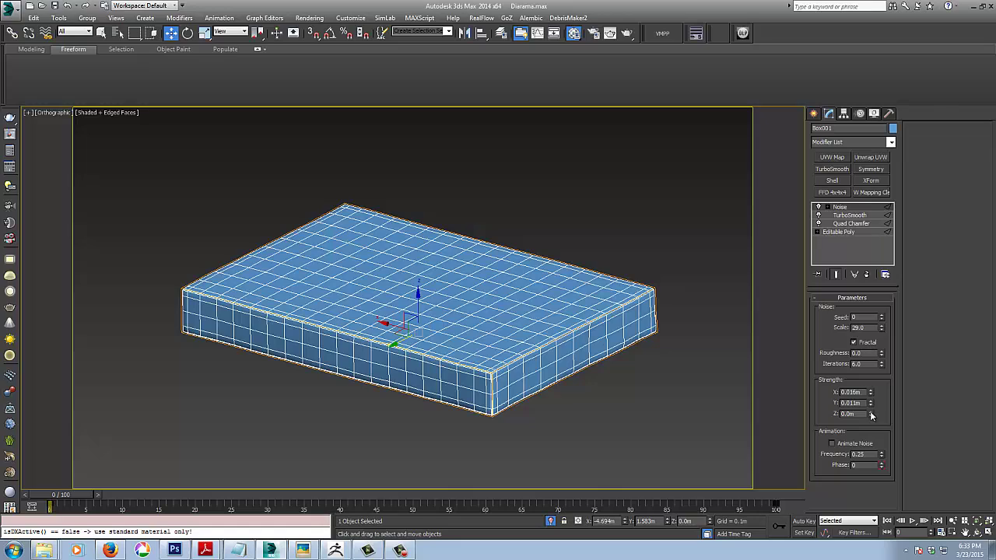
pyautogui.moveTo(871, 415); pyautogui.dragTo(872, 391)
pyautogui.moveTo(882, 329); pyautogui.dragTo(889, 356)
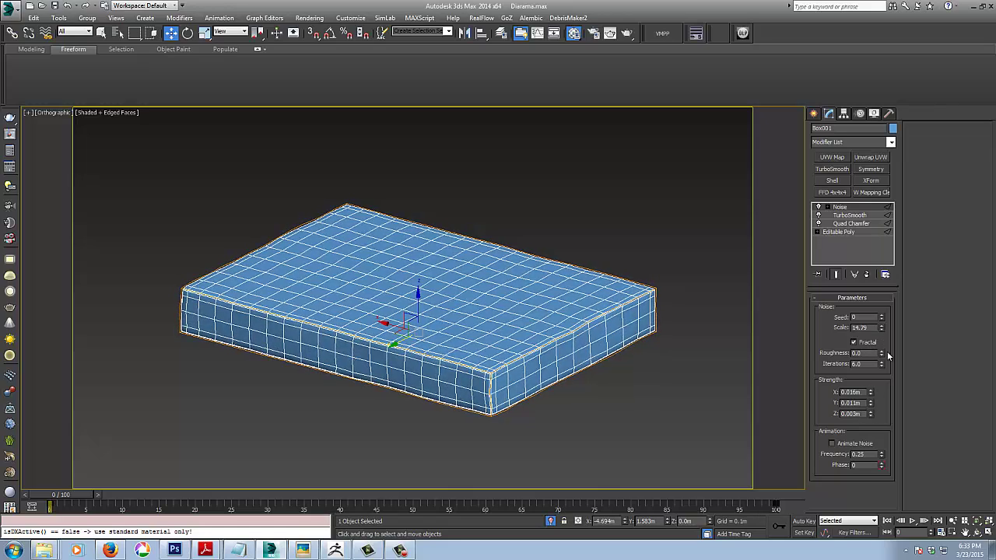
# Step: Hide the edged-face display and set the noise strength to 0.025 m in X and 0.015 m in Y
pyautogui.press('F4')
pyautogui.keyDown('alt'); pyautogui.moveTo(273, 374); pyautogui.dragTo(440, 377, button='middle'); pyautogui.keyUp('alt')
pyautogui.scroll(-5, 319, 399)
pyautogui.scroll(5, 445, 372)
pyautogui.moveTo(450, 327); pyautogui.dragTo(666, 320, button='middle')
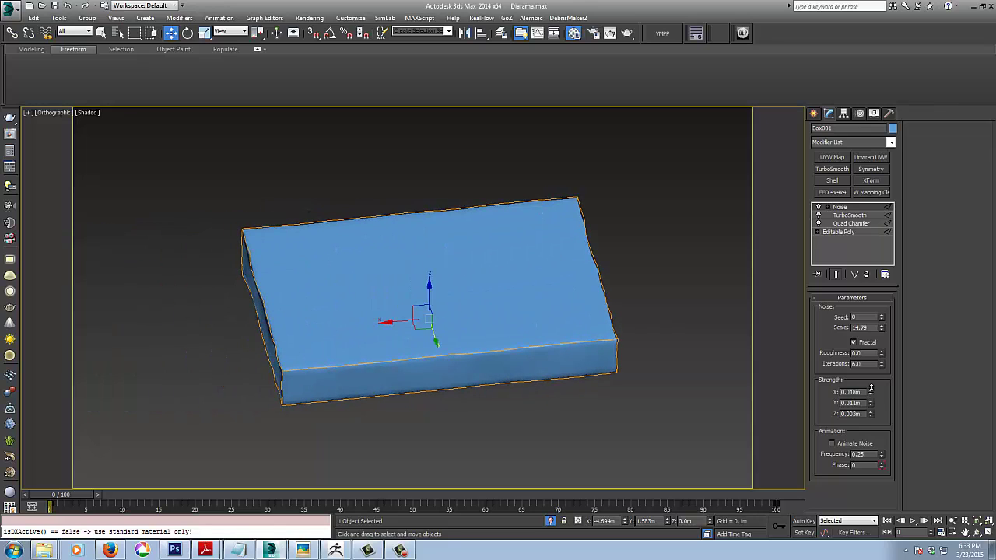
pyautogui.moveTo(871, 389); pyautogui.dragTo(881, 354)
pyautogui.keyDown('alt'); pyautogui.moveTo(597, 413); pyautogui.dragTo(544, 393, button='middle'); pyautogui.keyUp('alt')
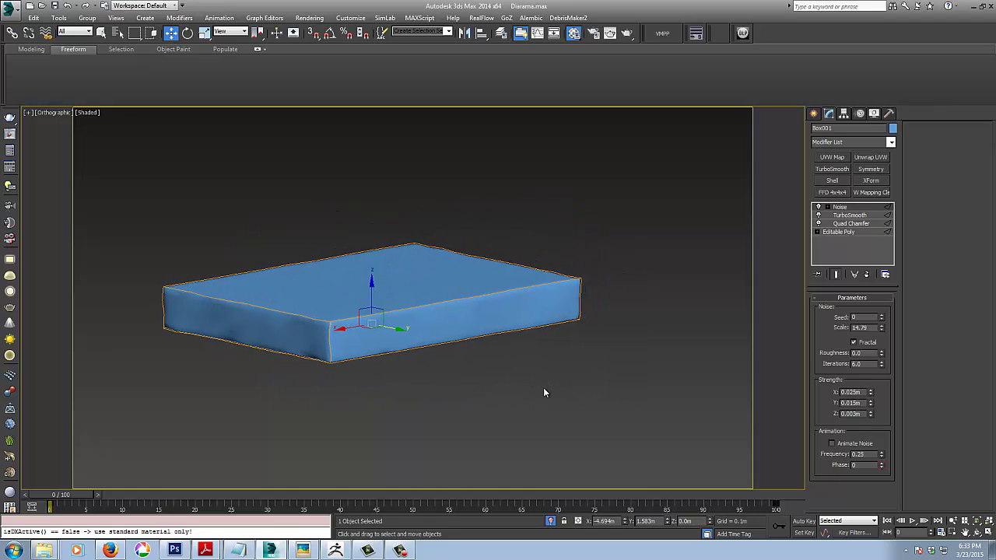
pyautogui.click(846, 231)
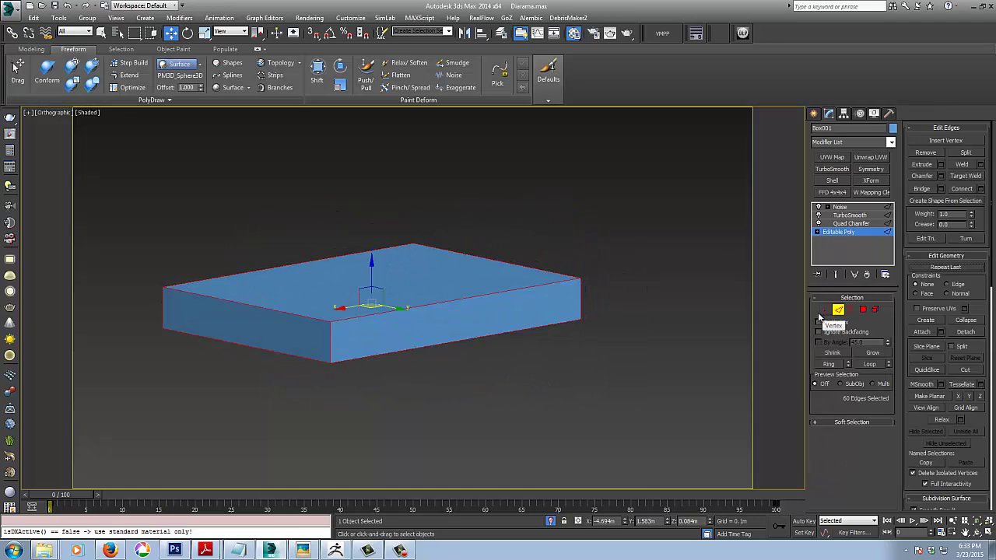
pyautogui.keyDown('alt'); pyautogui.moveTo(568, 399); pyautogui.dragTo(504, 398, button='middle'); pyautogui.keyUp('alt')
pyautogui.click(863, 309)
pyautogui.click(445, 278)
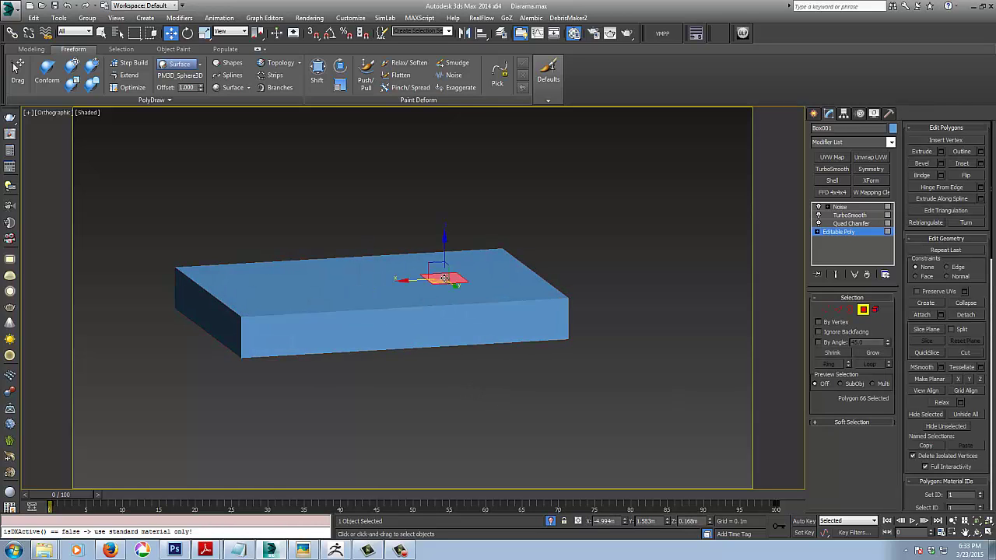
pyautogui.click(443, 277)
pyautogui.keyDown('alt'); pyautogui.moveTo(637, 348); pyautogui.dragTo(587, 350, button='middle'); pyautogui.keyUp('alt')
pyautogui.click(636, 348)
# Step: Try to thin the slab by lowering its upper row of vertices about 0.035 m along Z
pyautogui.click(825, 310)
pyautogui.press('F4')
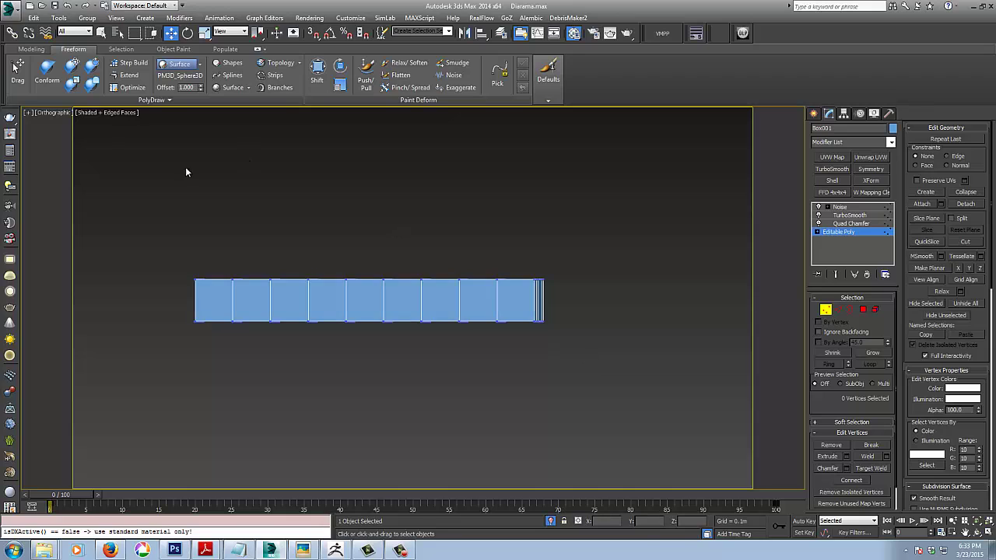
pyautogui.moveTo(187, 169); pyautogui.dragTo(603, 288)
pyautogui.rightClick(604, 287)
pyautogui.moveTo(368, 244); pyautogui.dragTo(369, 253)
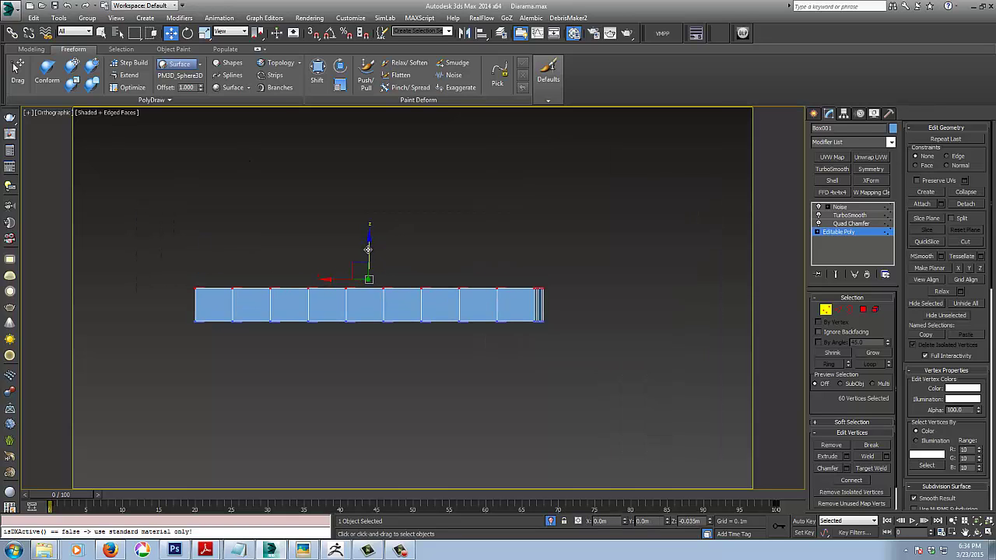
# Step: Restore the edge selection below the chamfer, return to the Noise modifier and try a different X strength
pyautogui.click(848, 231)
pyautogui.click(835, 275)
pyautogui.click(838, 309)
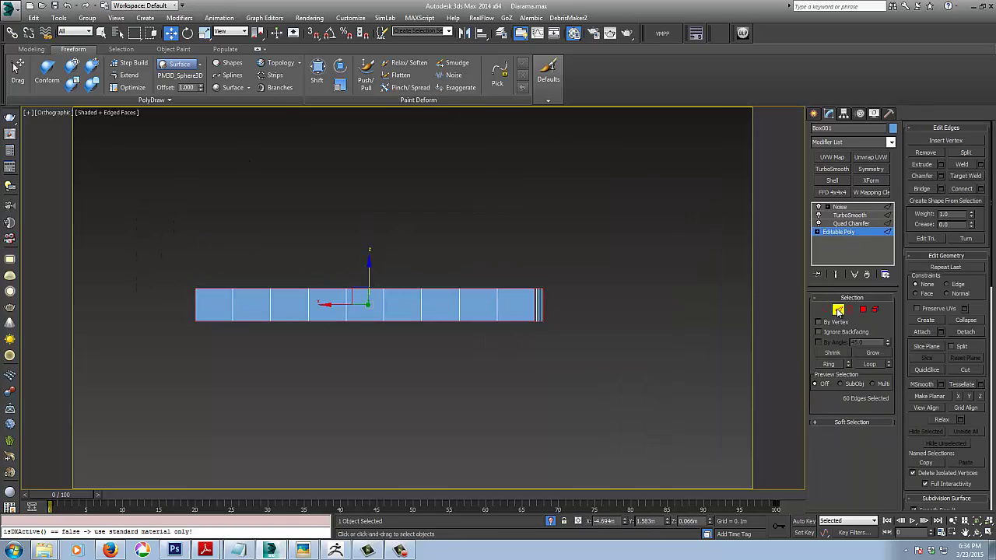
pyautogui.click(853, 209)
pyautogui.moveTo(637, 249)
pyautogui.keyDown('alt'); pyautogui.mouseDown(button='middle')
pyautogui.moveTo(674, 279)
pyautogui.moveTo(633, 271)
pyautogui.moveTo(619, 334)
pyautogui.moveTo(629, 320)
pyautogui.mouseUp(button='middle'); pyautogui.keyUp('alt')
pyautogui.press('F4')
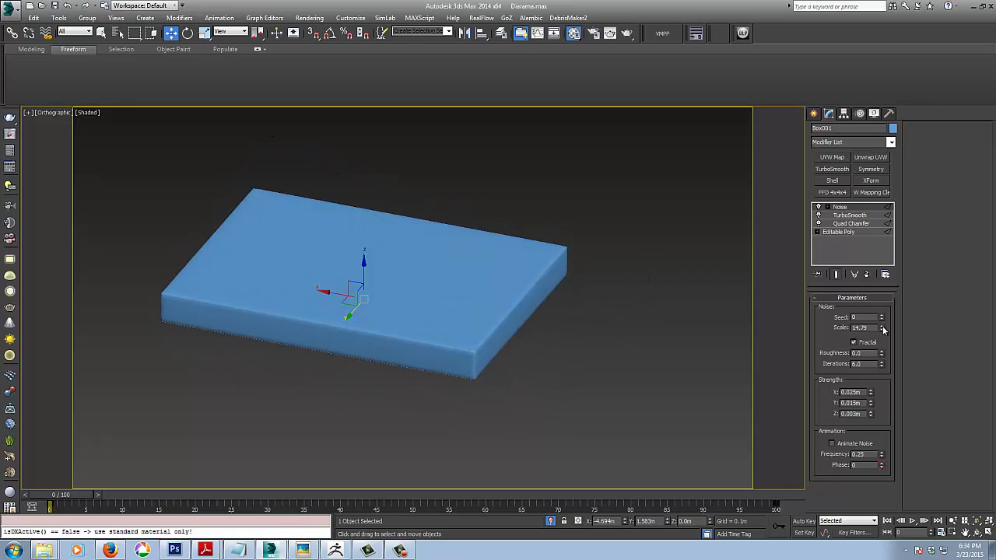
pyautogui.moveTo(869, 392); pyautogui.dragTo(878, 214)
# Step: Scale the whole slab along Z to about 78 percent of its height
pyautogui.press('r')
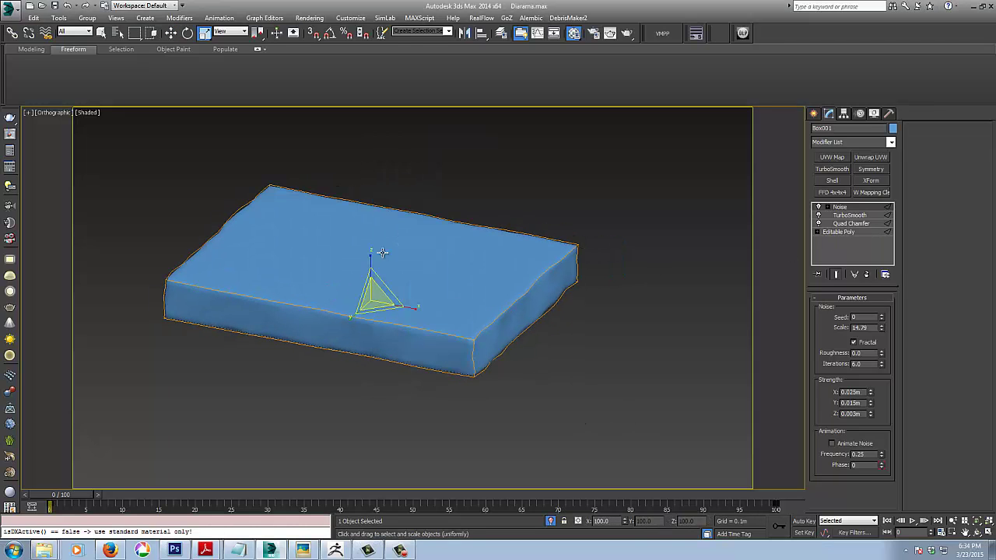
pyautogui.moveTo(370, 262); pyautogui.dragTo(370, 270)
pyautogui.keyDown('alt'); pyautogui.moveTo(614, 432); pyautogui.dragTo(637, 429, button='middle'); pyautogui.keyUp('alt')
# Step: In the Top view, move the slab to about X -4.909 m, Y 1.944 m at the rear-left of the pictured paving
pyautogui.press('t')
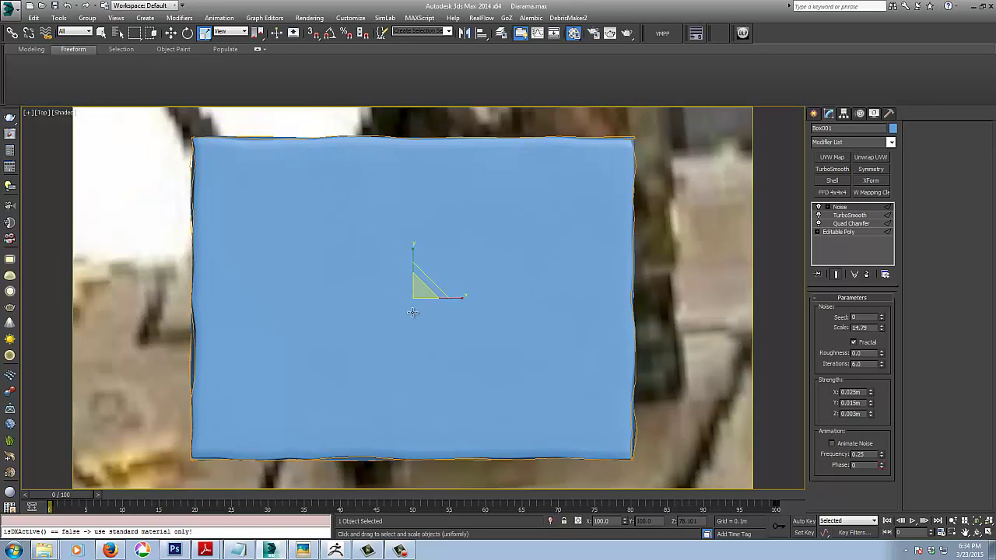
pyautogui.scroll(-10, 413, 311)
pyautogui.rightClick(412, 312)
pyautogui.click(437, 327)
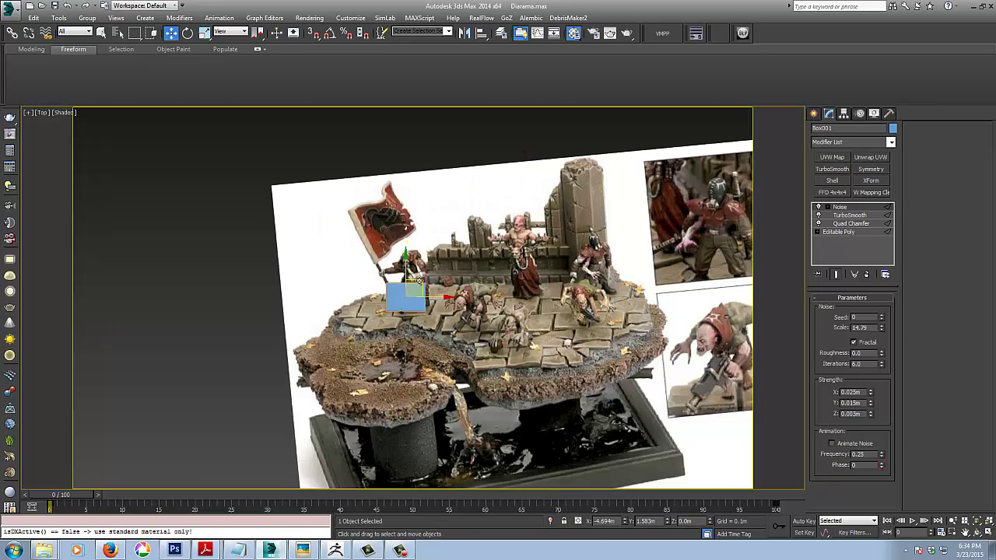
pyautogui.moveTo(414, 267); pyautogui.dragTo(400, 291)
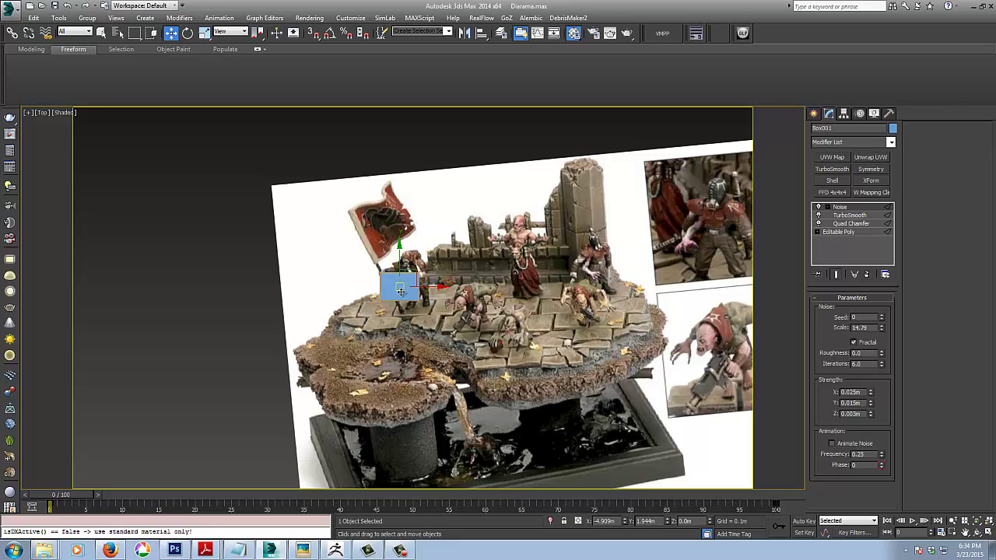
pyautogui.moveTo(431, 257); pyautogui.dragTo(389, 259, button='middle')
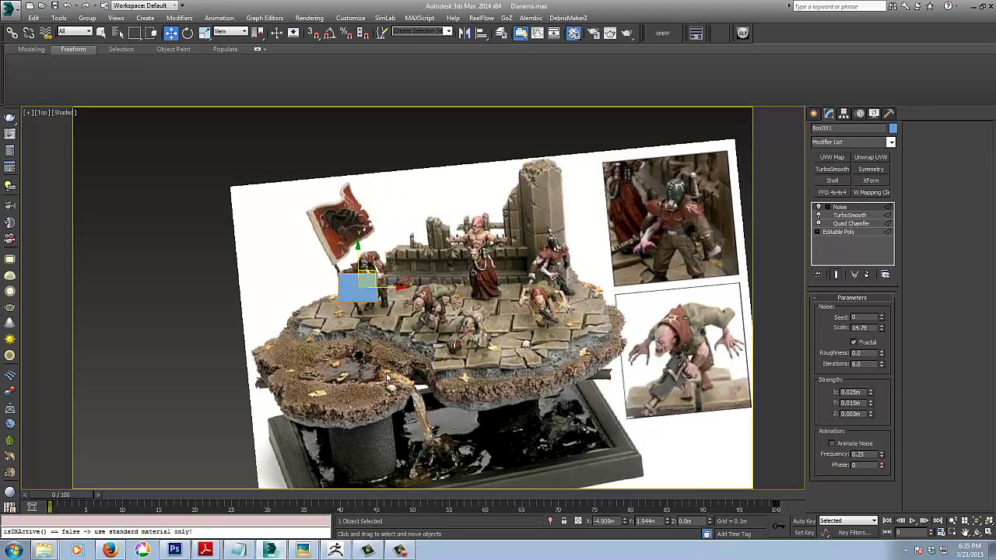
# Step: Clone the slab along X as 7 independent copies to form a row with narrow gaps
pyautogui.keyDown('shift'); pyautogui.moveTo(389, 285); pyautogui.dragTo(431, 284); pyautogui.keyUp('shift')
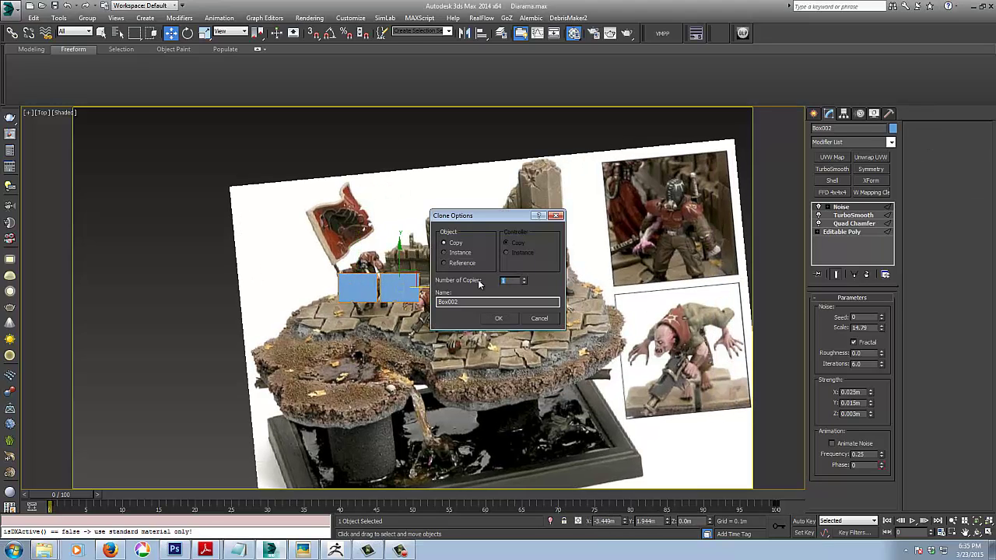
pyautogui.write('7')
pyautogui.click(499, 318)
pyautogui.moveTo(518, 339); pyautogui.dragTo(493, 337, button='middle')
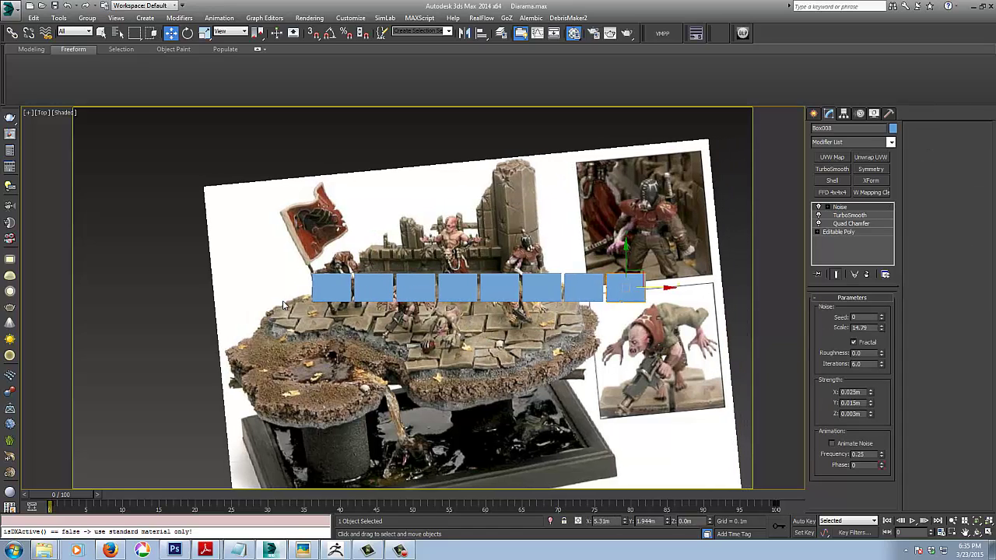
# Step: Select the row of eight slabs and scale it narrower along X
pyautogui.hotkey('ctrl', 'a')
pyautogui.moveTo(511, 288); pyautogui.dragTo(478, 288)
pyautogui.rightClick(484, 288)
pyautogui.click(514, 319)
pyautogui.rightClick(523, 343)
pyautogui.click(534, 357)
# Step: Set the Noise seed of the row's second slab to 3
pyautogui.click(358, 285)
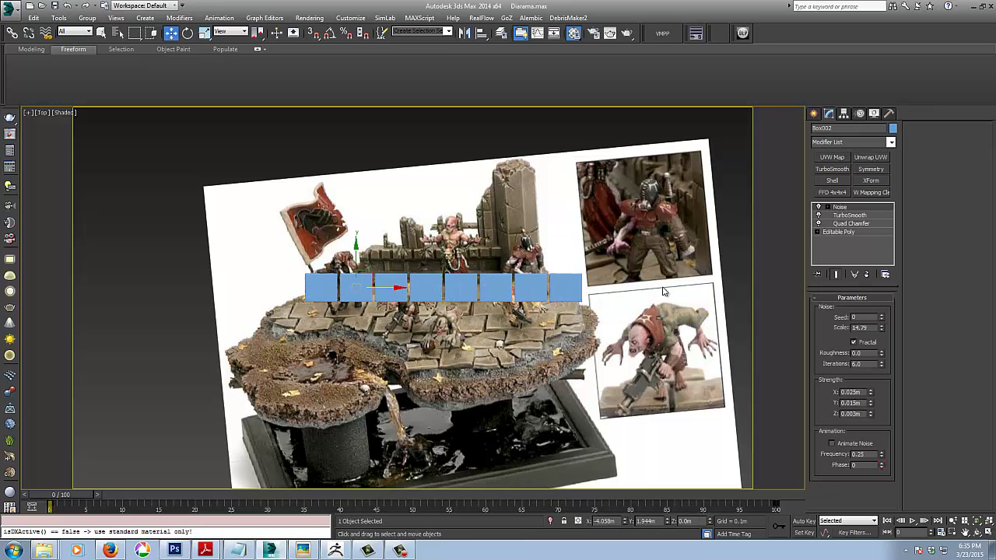
pyautogui.scroll(3, 391, 311)
pyautogui.moveTo(390, 312); pyautogui.dragTo(314, 333, button='middle')
pyautogui.scroll(2, 314, 333)
pyautogui.moveTo(314, 333); pyautogui.dragTo(352, 342, button='middle')
pyautogui.click(882, 315)
pyautogui.click(882, 315)
pyautogui.click(882, 315)
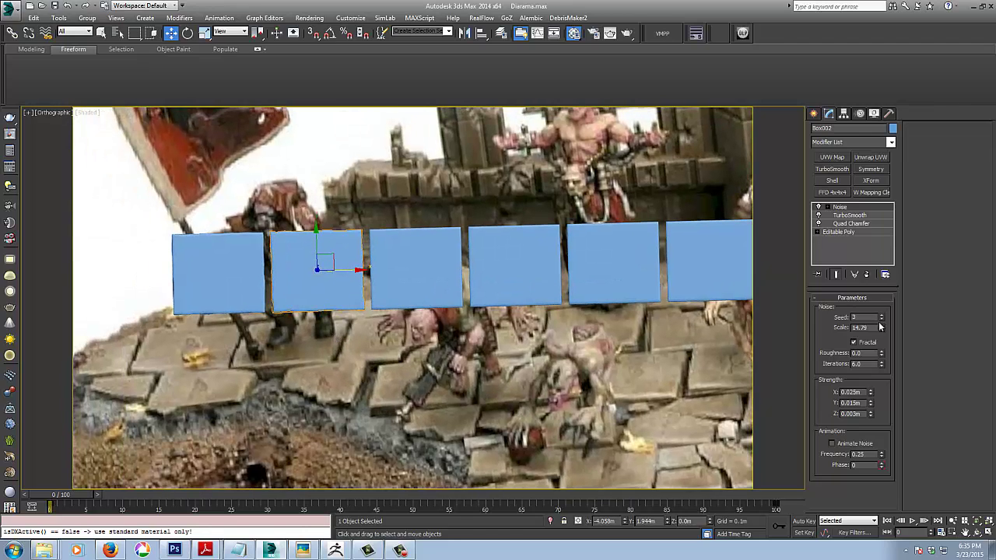
# Step: Vary the Noise seeds of the third and fourth slabs and set the fifth slab's seed to 5
pyautogui.click(388, 267)
pyautogui.click(515, 261)
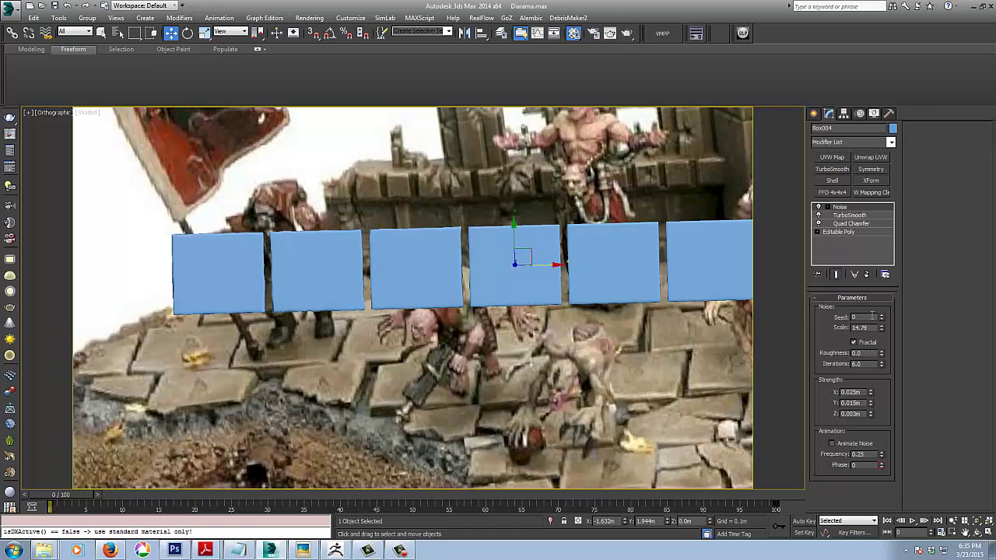
pyautogui.click(623, 242)
pyautogui.click(882, 315)
pyautogui.click(882, 316)
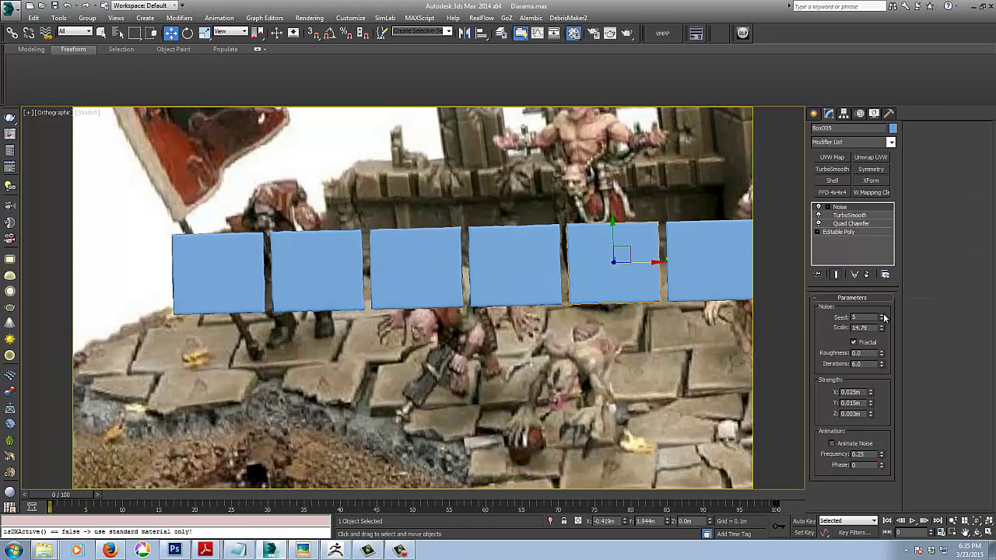
# Step: Set the Noise seed of the sixth slab to 7
pyautogui.moveTo(629, 336); pyautogui.dragTo(458, 315, button='middle')
pyautogui.click(537, 253)
pyautogui.click(882, 317)
pyautogui.click(882, 317)
pyautogui.click(882, 317)
pyautogui.click(883, 317)
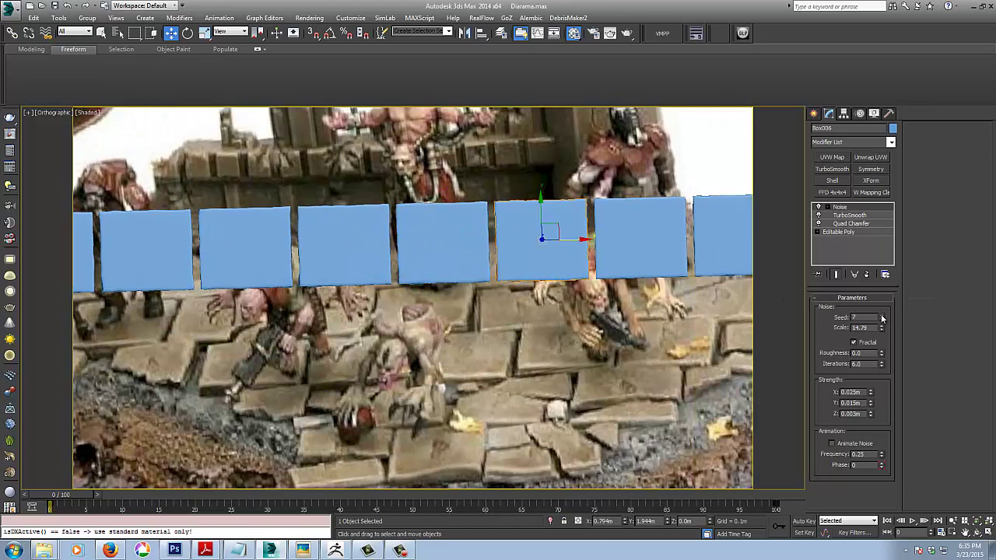
# Step: Raise the Noise seed of the seventh slab to about 9
pyautogui.moveTo(654, 241); pyautogui.dragTo(500, 252, button='middle')
pyautogui.click(501, 252)
pyautogui.click(883, 317)
pyautogui.click(882, 317)
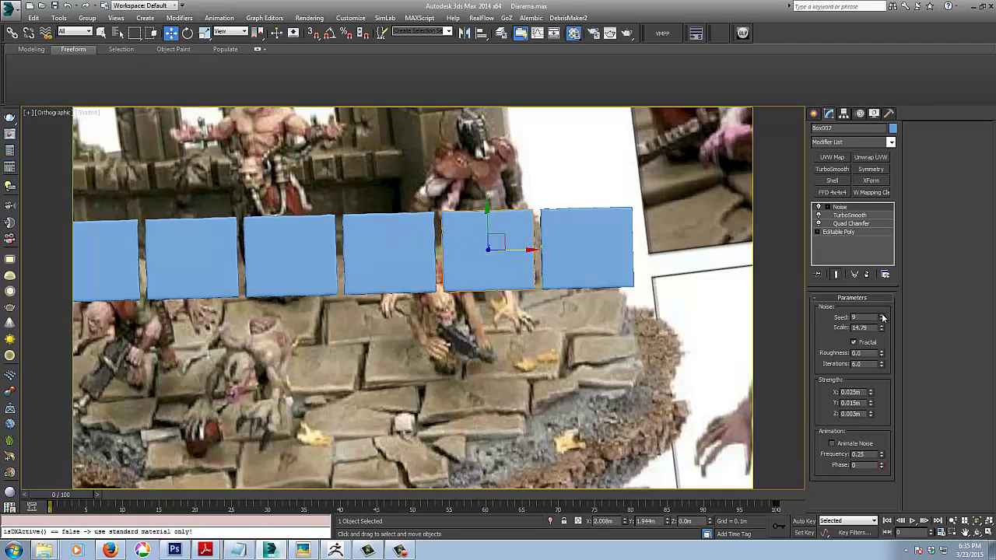
pyautogui.click(882, 317)
# Step: Set the Noise seed of the last slab in the row to 20
pyautogui.click(578, 249)
pyautogui.moveTo(873, 317); pyautogui.dragTo(787, 319)
pyautogui.write('20')
pyautogui.press('Return')
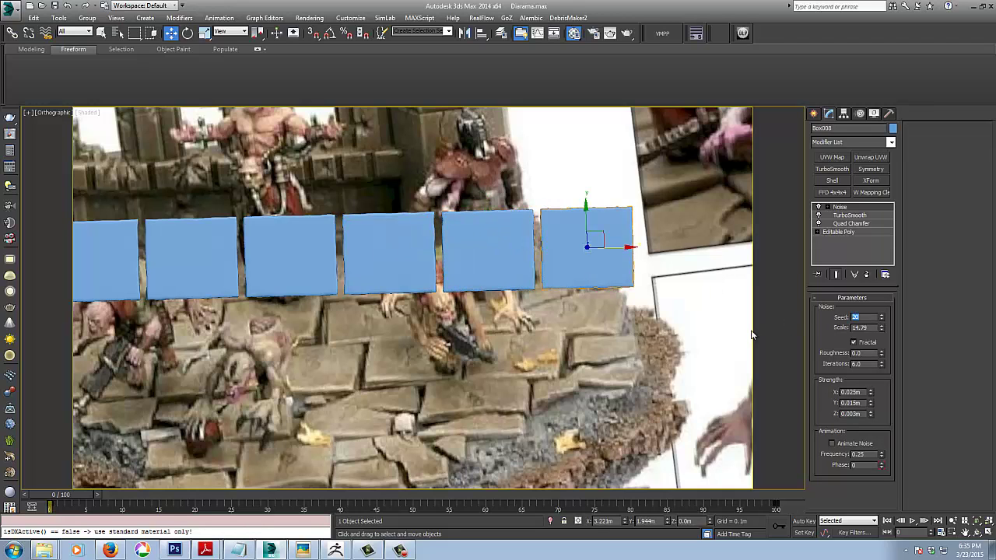
# Step: Copy the row of eight slabs in front of the first, shifted sideways to stagger the joints
pyautogui.scroll(-5, 751, 335)
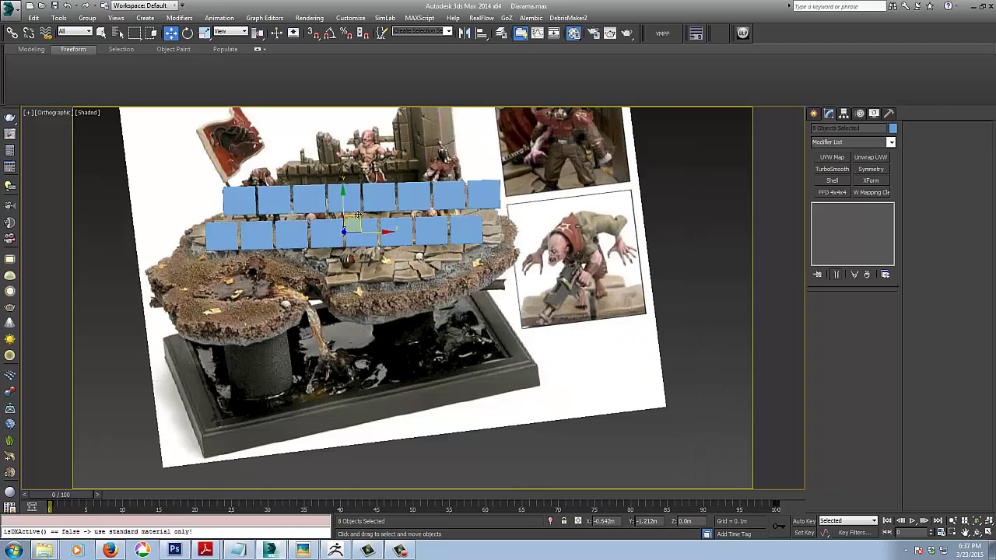
pyautogui.moveTo(366, 234); pyautogui.dragTo(357, 211)
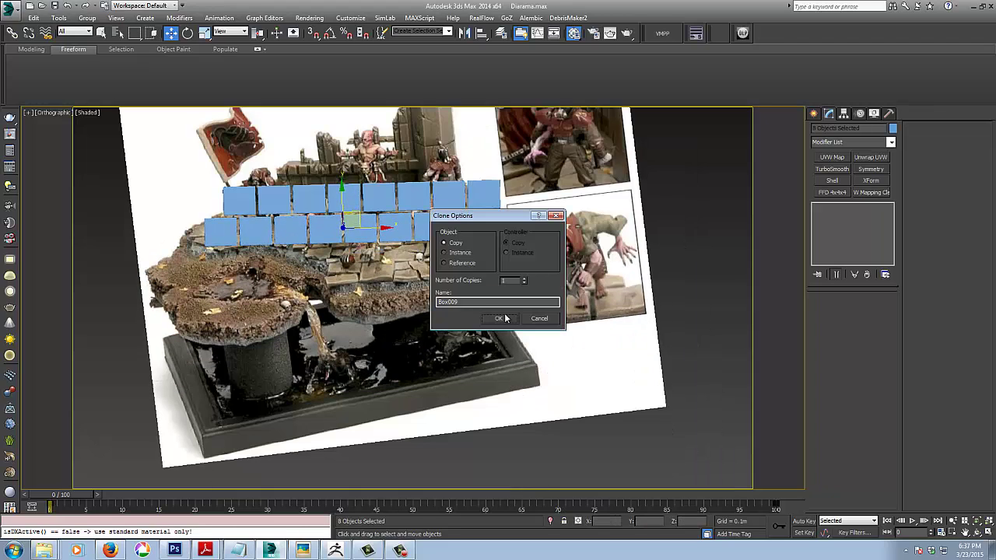
pyautogui.click(505, 318)
# Step: Select both slab rows and copy them forward as a third and fourth staggered row
pyautogui.moveTo(136, 174); pyautogui.dragTo(583, 247)
pyautogui.keyDown('shift'); pyautogui.moveTo(355, 180); pyautogui.dragTo(347, 240); pyautogui.keyUp('shift')
pyautogui.click(498, 320)
pyautogui.moveTo(447, 330); pyautogui.dragTo(471, 296)
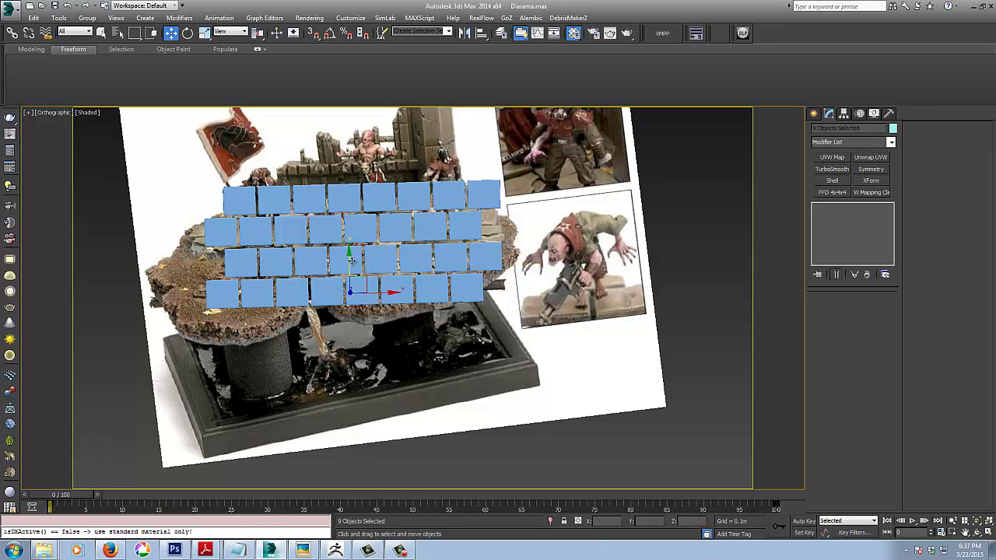
pyautogui.keyDown('shift'); pyautogui.moveTo(350, 260); pyautogui.dragTo(350, 292); pyautogui.keyUp('shift')
pyautogui.rightClick(350, 291)
# Step: Select the third row of slabs and copy it forward along Y as a fifth row
pyautogui.moveTo(202, 268); pyautogui.dragTo(558, 270)
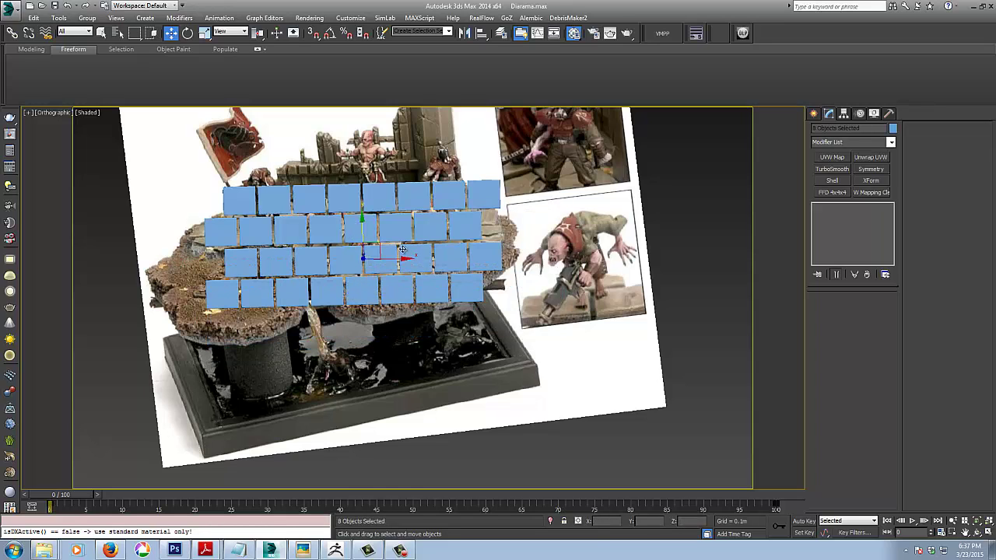
pyautogui.moveTo(362, 226)
pyautogui.keyDown('shift'); pyautogui.mouseDown()
pyautogui.moveTo(364, 310)
pyautogui.moveTo(363, 288)
pyautogui.mouseUp(); pyautogui.keyUp('shift')
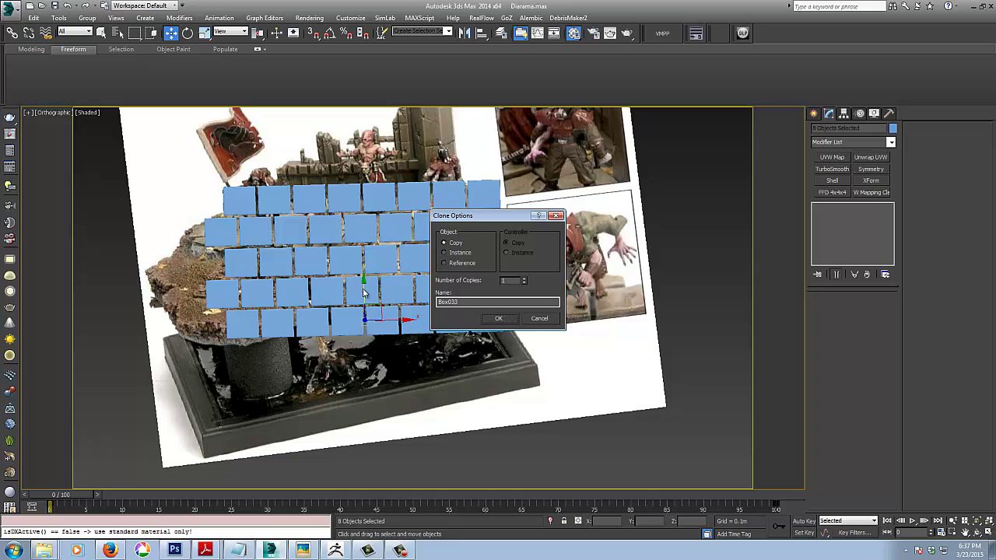
pyautogui.click(498, 318)
pyautogui.moveTo(492, 296); pyautogui.dragTo(458, 307, button='middle')
# Step: Copy the second row's last slab along X to extend that row, and remove the fifth row's last two slabs
pyautogui.click(433, 233)
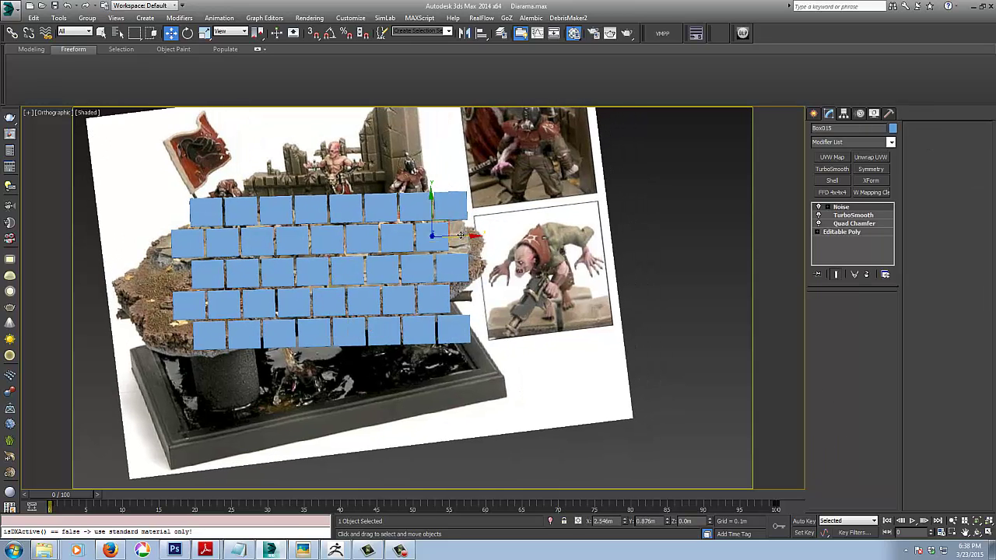
pyautogui.keyDown('shift'); pyautogui.moveTo(433, 233); pyautogui.dragTo(466, 233); pyautogui.keyUp('shift')
pyautogui.click(496, 319)
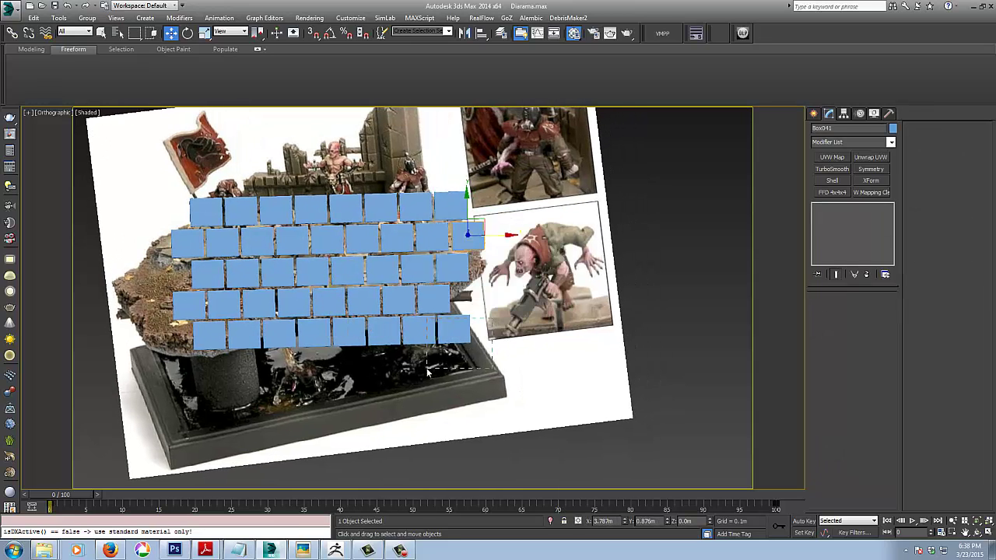
pyautogui.click(425, 366)
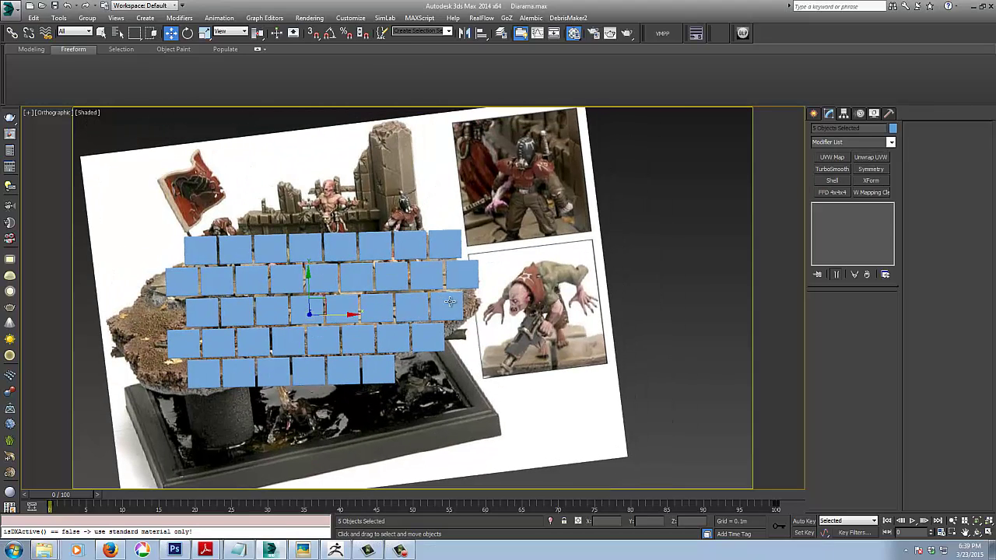
# Step: Copy the last slab of the third row along X to lengthen that row by one slab
pyautogui.click(450, 302)
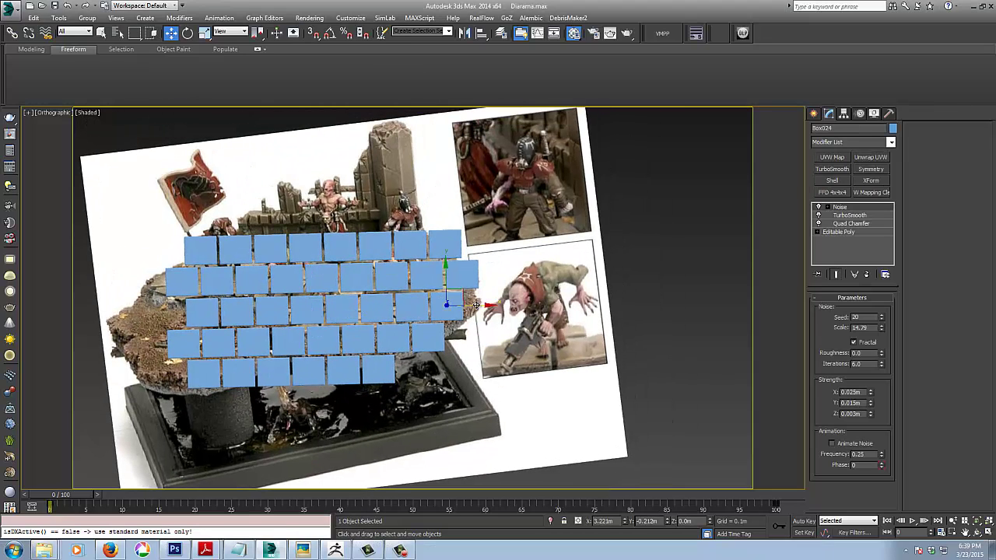
pyautogui.keyDown('shift'); pyautogui.moveTo(450, 302); pyautogui.dragTo(483, 302); pyautogui.keyUp('shift')
pyautogui.click(509, 320)
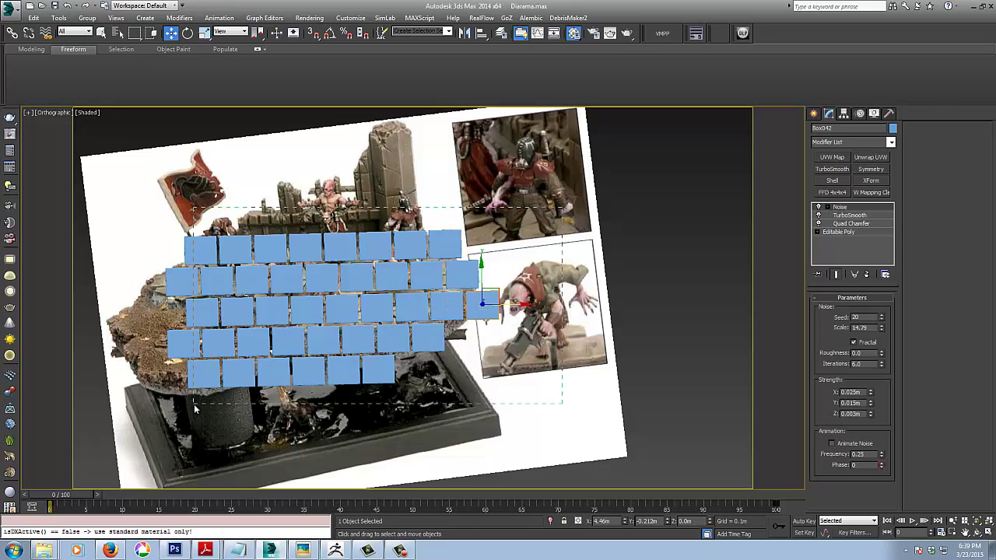
# Step: Convert all of the selected slabs to Editable Poly
pyautogui.rightClick(280, 268)
pyautogui.click(426, 380)
# Step: Narrow the third row's last slab along X by scaling its vertices, and move it against the neighbouring slab
pyautogui.click(482, 305)
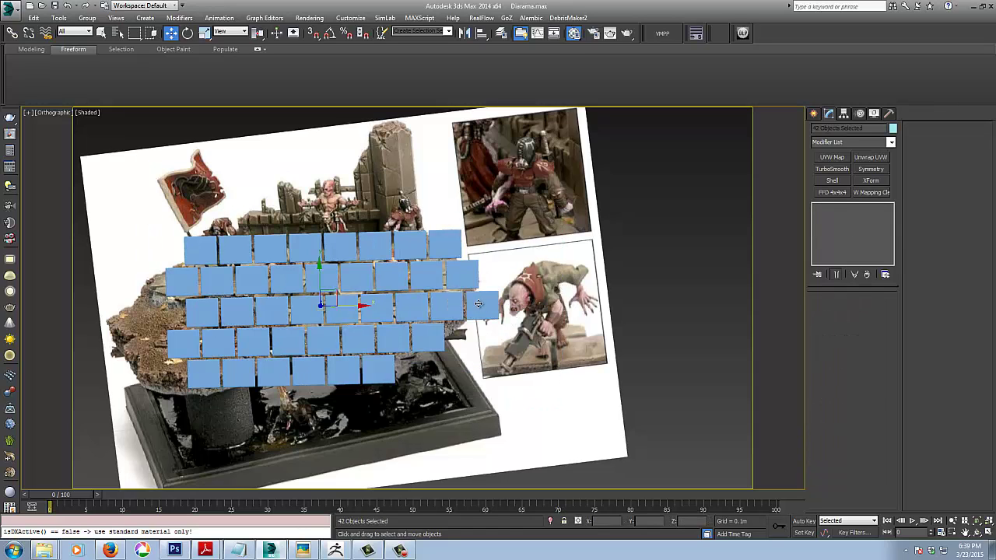
pyautogui.press('1')
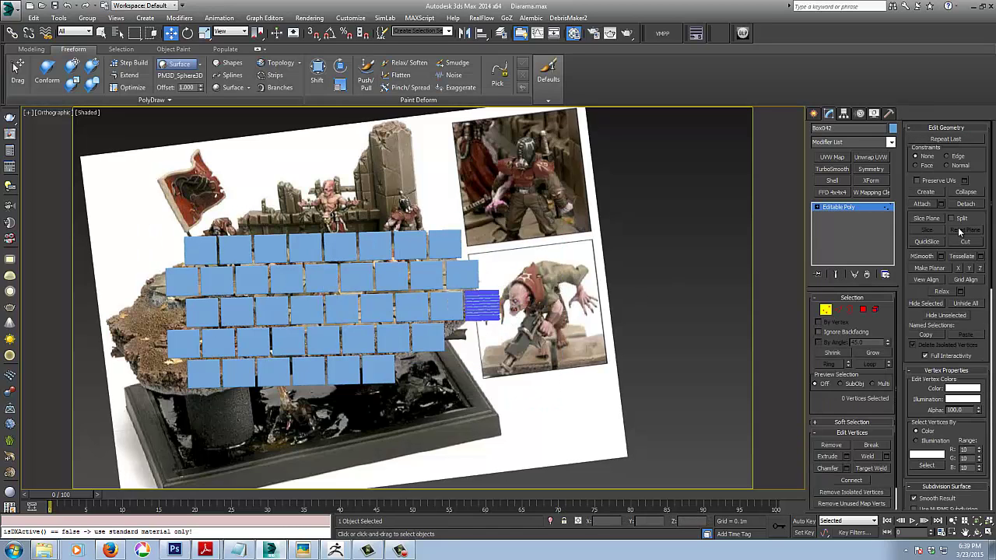
pyautogui.moveTo(540, 285); pyautogui.dragTo(450, 307)
pyautogui.rightClick(492, 316)
pyautogui.click(503, 344)
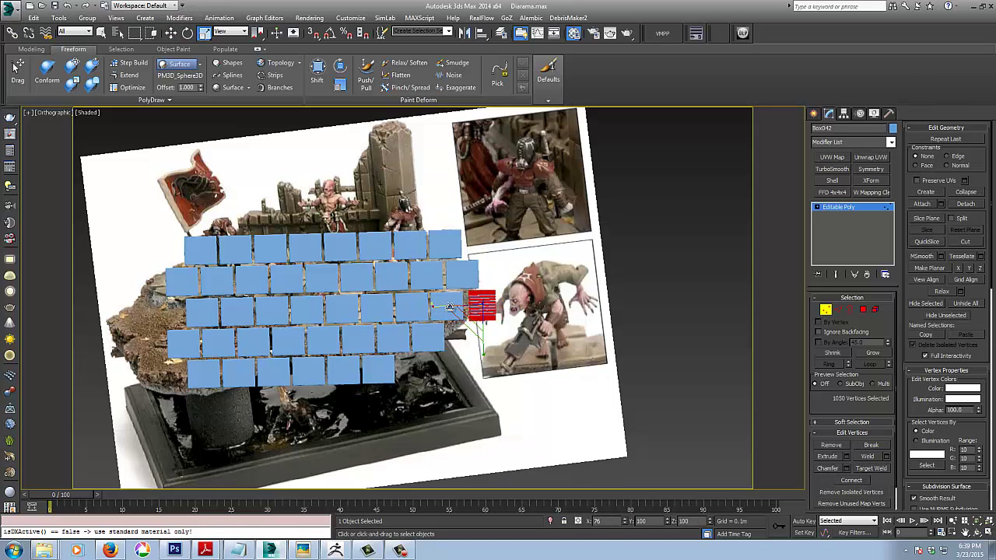
pyautogui.press('w')
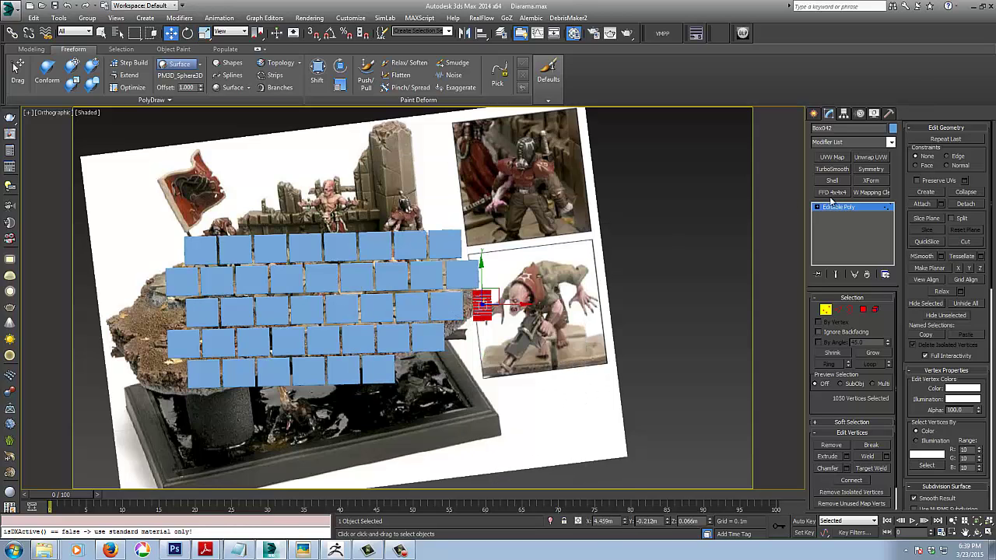
pyautogui.click(838, 206)
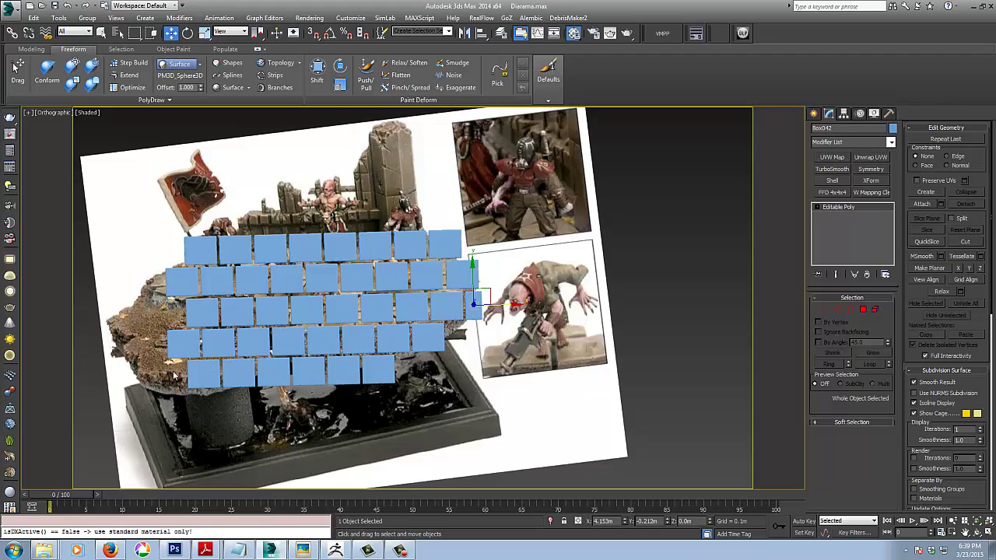
# Step: Delete the first three slabs of the fifth row and the first two slabs of the fourth row
pyautogui.click(272, 391)
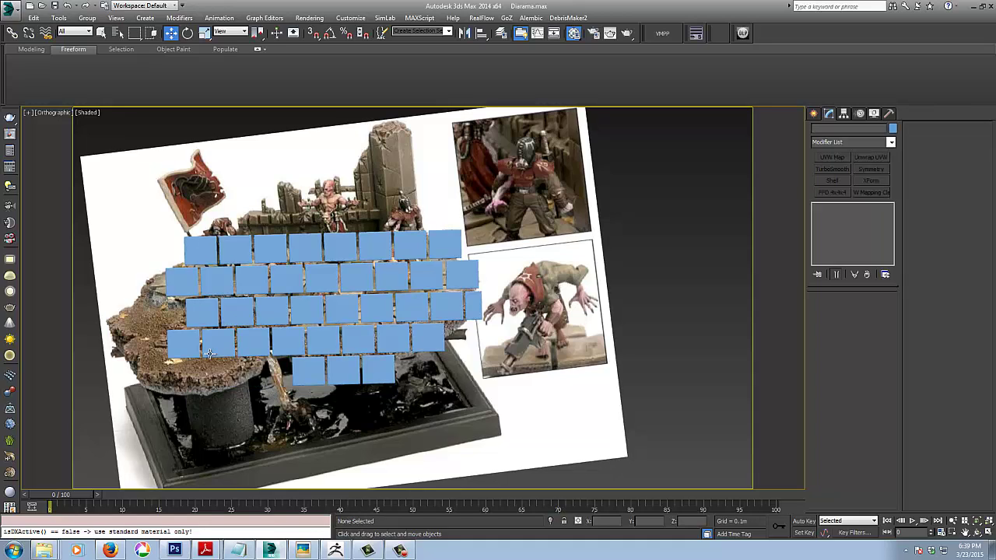
pyautogui.moveTo(155, 352); pyautogui.dragTo(282, 309)
pyautogui.press('Delete')
# Step: Narrow the first remaining slab of the fourth row along X by scaling all of its vertices
pyautogui.click(251, 341)
pyautogui.click(825, 312)
pyautogui.rightClick(283, 307)
pyautogui.click(291, 336)
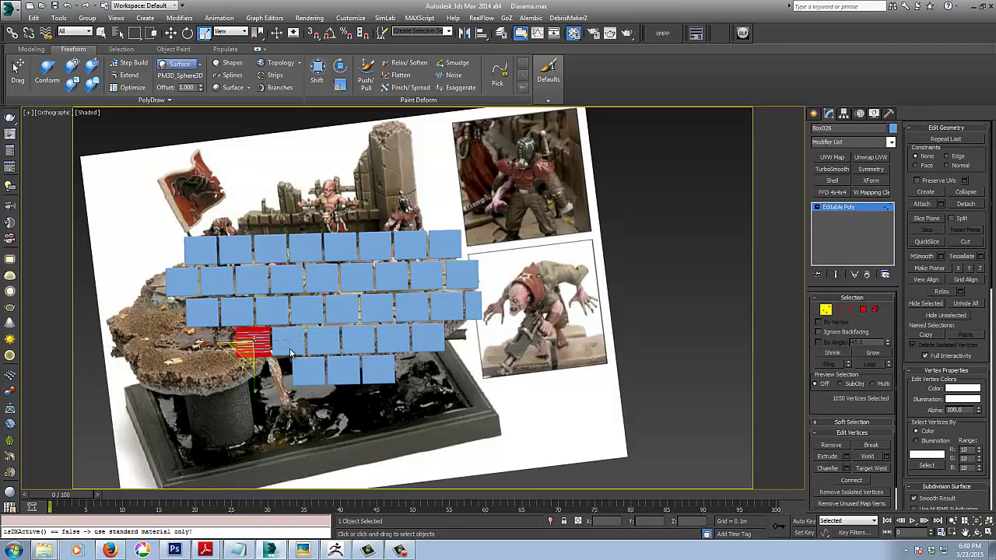
pyautogui.rightClick(238, 338)
pyautogui.click(285, 348)
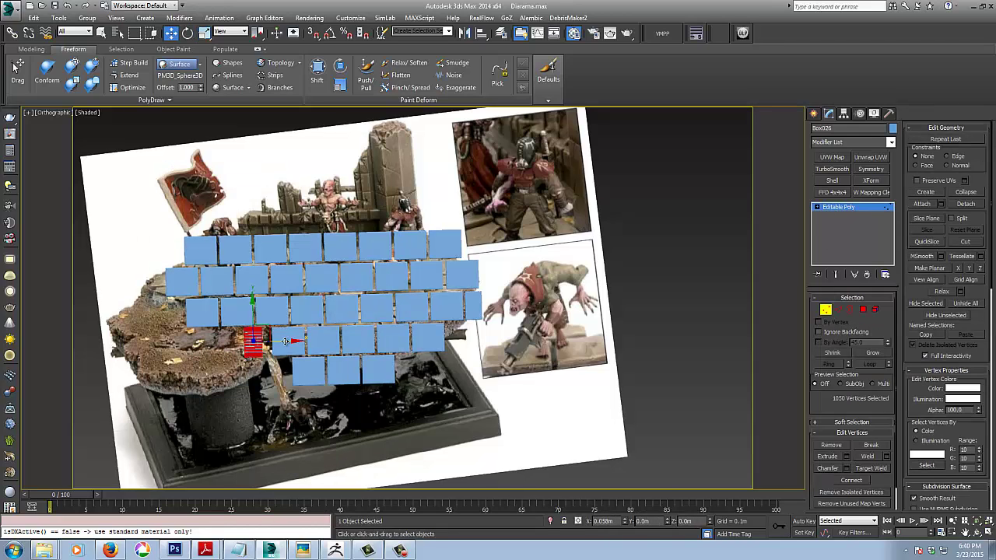
pyautogui.scroll(5, 285, 343)
pyautogui.scroll(-2, 264, 334)
pyautogui.rightClick(243, 312)
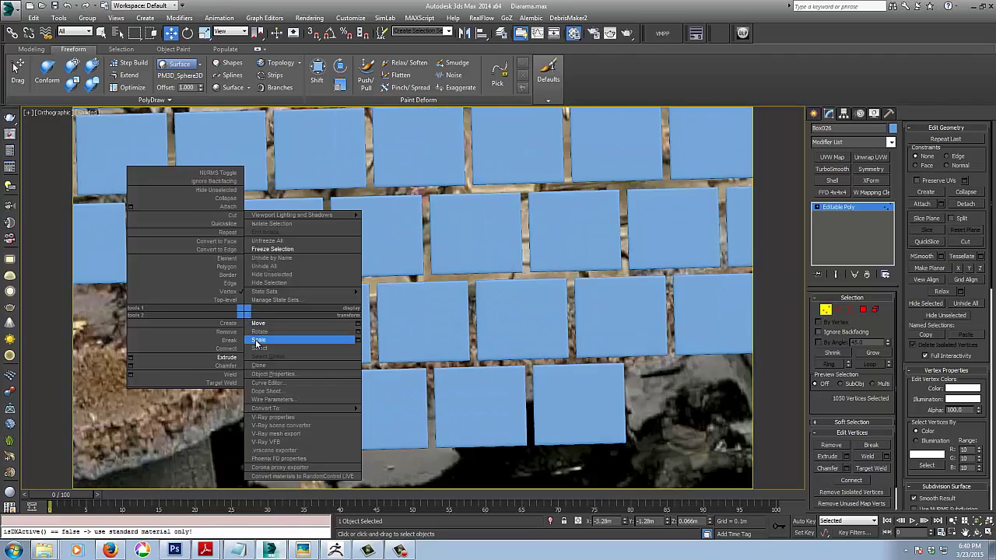
pyautogui.click(256, 340)
pyautogui.moveTo(246, 367); pyautogui.dragTo(247, 357)
# Step: Switch to the Top view, leave vertex editing and reposition the fourth row's first slab along X beside its neighbour
pyautogui.moveTo(350, 354); pyautogui.dragTo(326, 315, button='middle')
pyautogui.press('t')
pyautogui.press('z')
pyautogui.scroll(-4, 359, 311)
pyautogui.scroll(-4, 311, 335)
pyautogui.moveTo(257, 325); pyautogui.dragTo(352, 332, button='middle')
pyautogui.click(351, 333)
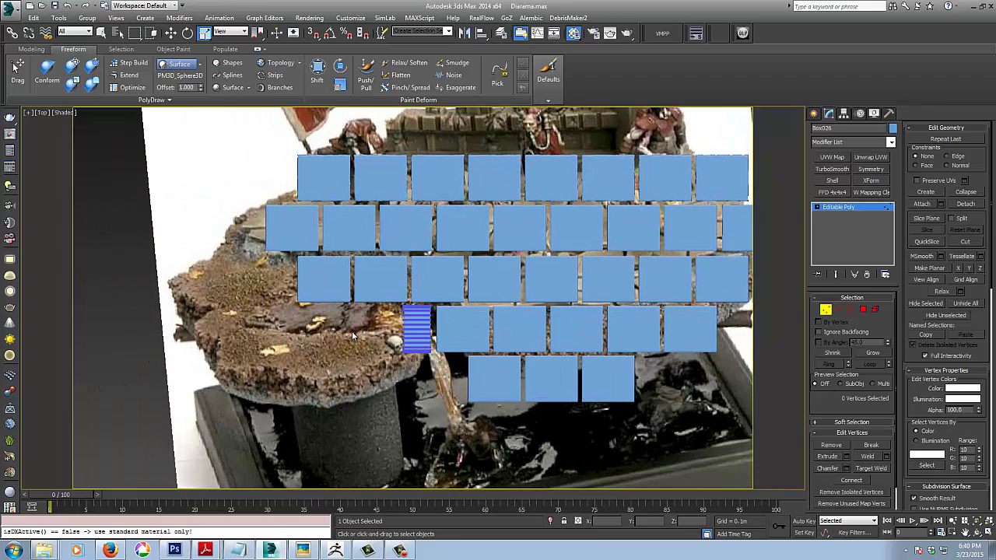
pyautogui.press('1')
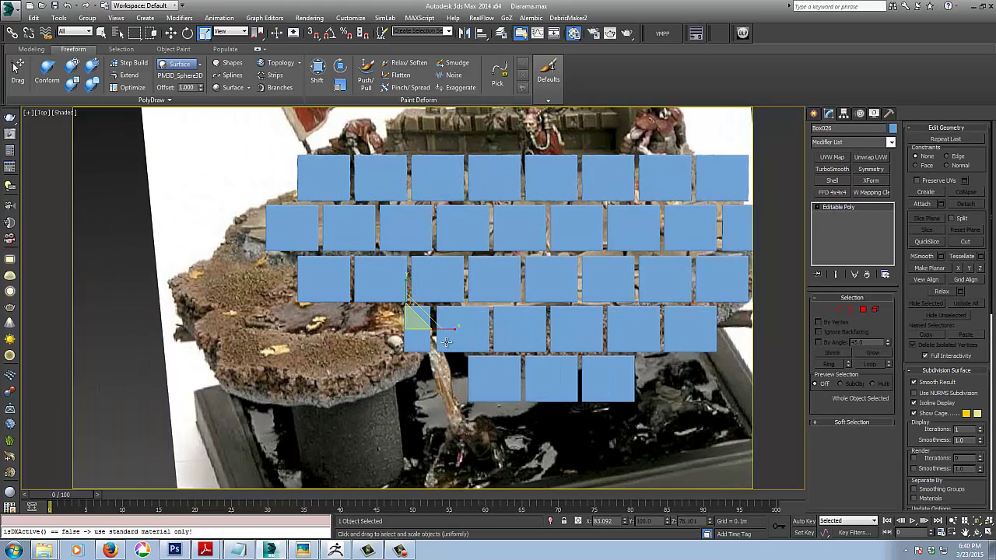
pyautogui.press('w')
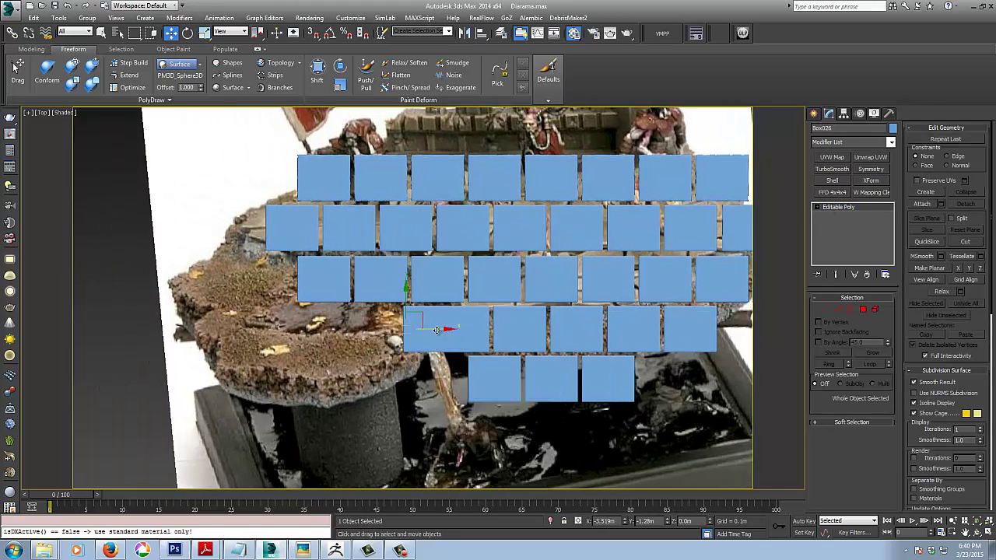
pyautogui.moveTo(440, 331); pyautogui.dragTo(424, 331)
# Step: Rescale the fourth row's first slab wider along X and shorter along Y, and fit it close to the third row
pyautogui.rightClick(425, 329)
pyautogui.click(430, 355)
pyautogui.moveTo(392, 282); pyautogui.dragTo(390, 298)
pyautogui.rightClick(390, 298)
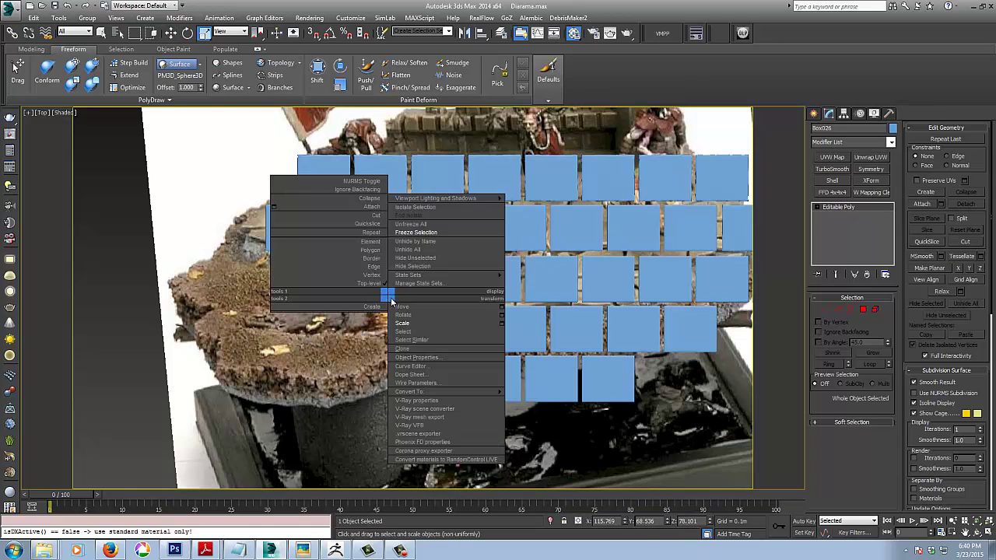
pyautogui.click(398, 322)
pyautogui.press('w')
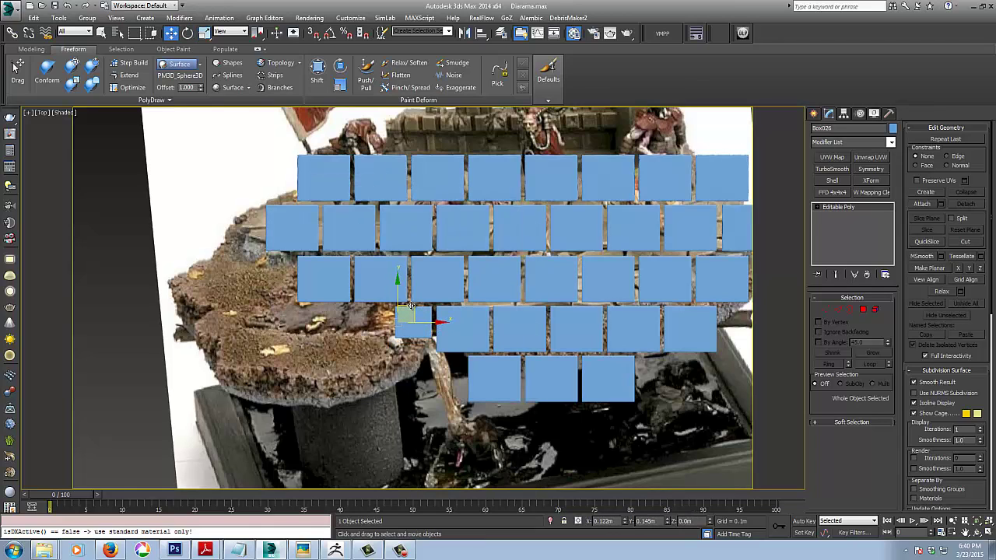
# Step: Shift the first two slabs of the third row outward along X to open uneven gaps
pyautogui.click(310, 279)
pyautogui.moveTo(355, 280); pyautogui.dragTo(333, 280)
pyautogui.click(375, 279)
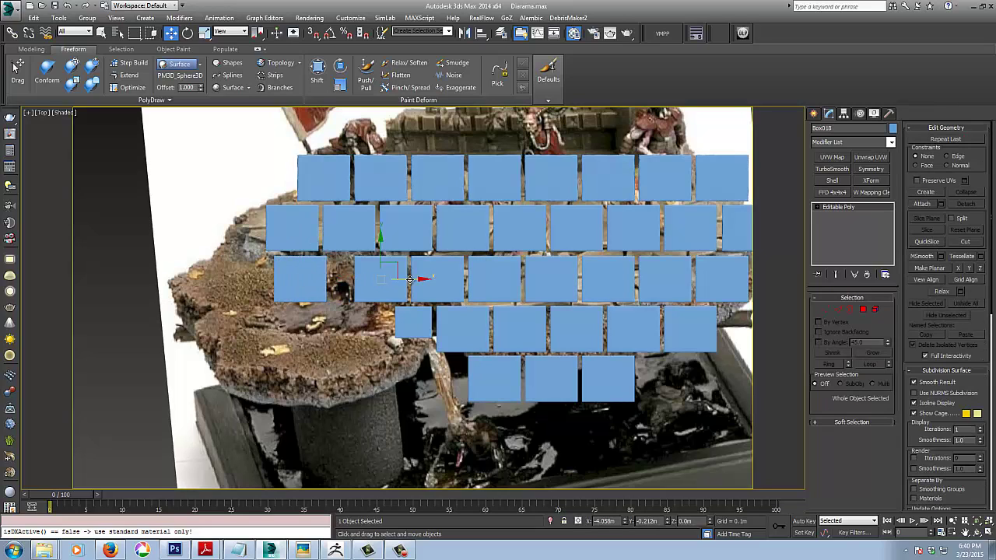
pyautogui.moveTo(410, 280); pyautogui.dragTo(404, 280)
# Step: Copy the first slab of the second row outward along X to extend that row by one slab
pyautogui.click(291, 235)
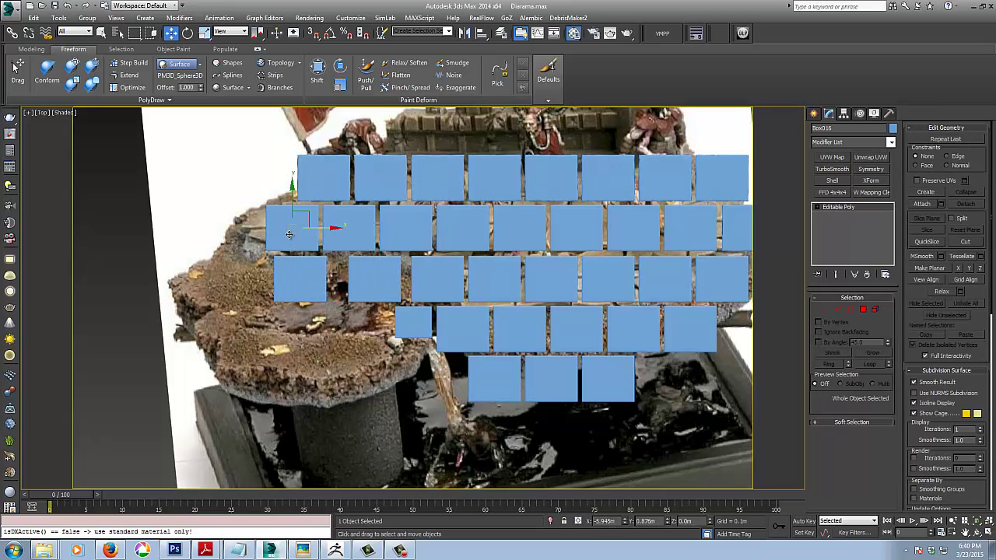
pyautogui.keyDown('shift'); pyautogui.moveTo(326, 228); pyautogui.dragTo(272, 232); pyautogui.keyUp('shift')
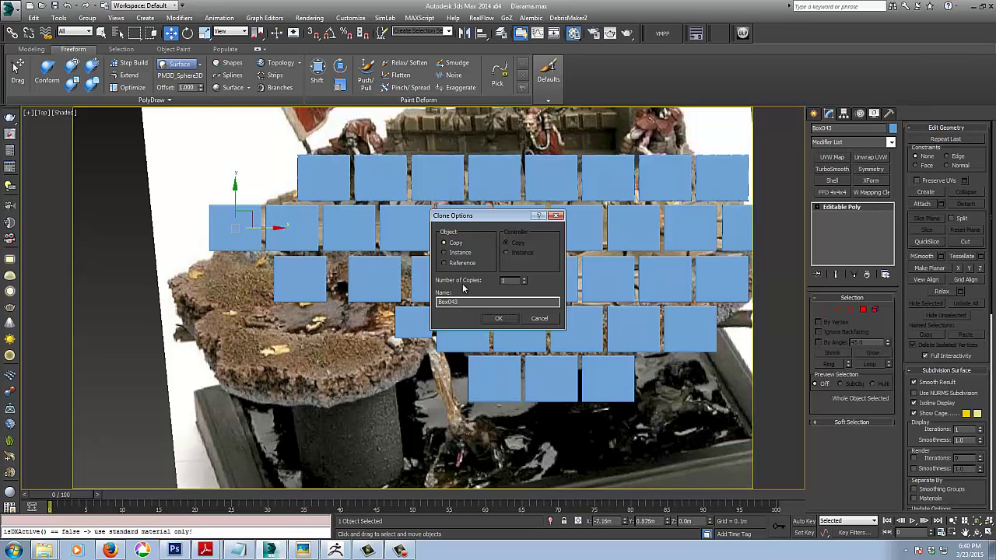
pyautogui.click(499, 319)
# Step: Scale the vertices of the second row's new end slab to make it smaller, and move it beside its neighbour
pyautogui.click(825, 309)
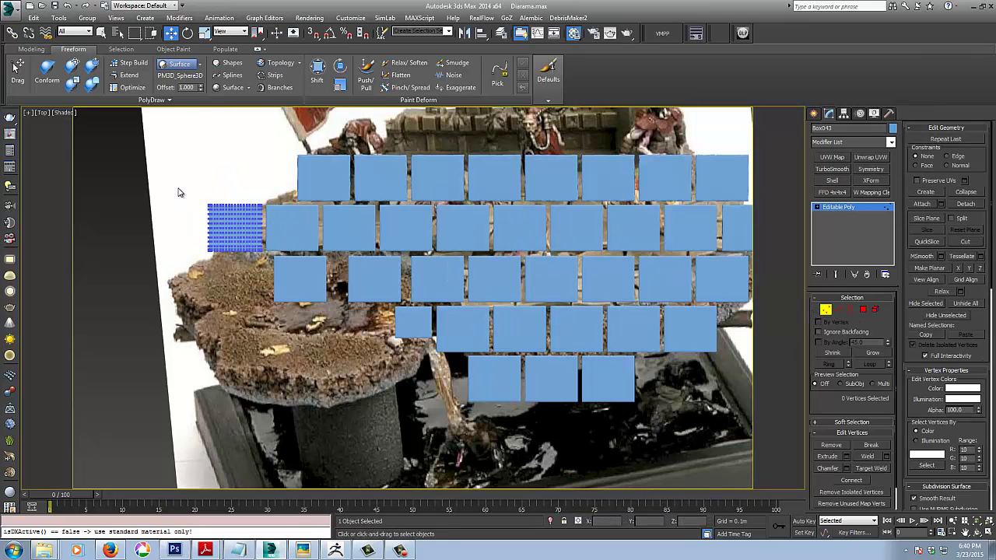
pyautogui.moveTo(178, 192); pyautogui.dragTo(283, 270)
pyautogui.rightClick(283, 270)
pyautogui.click(294, 298)
pyautogui.moveTo(281, 228); pyautogui.dragTo(265, 228)
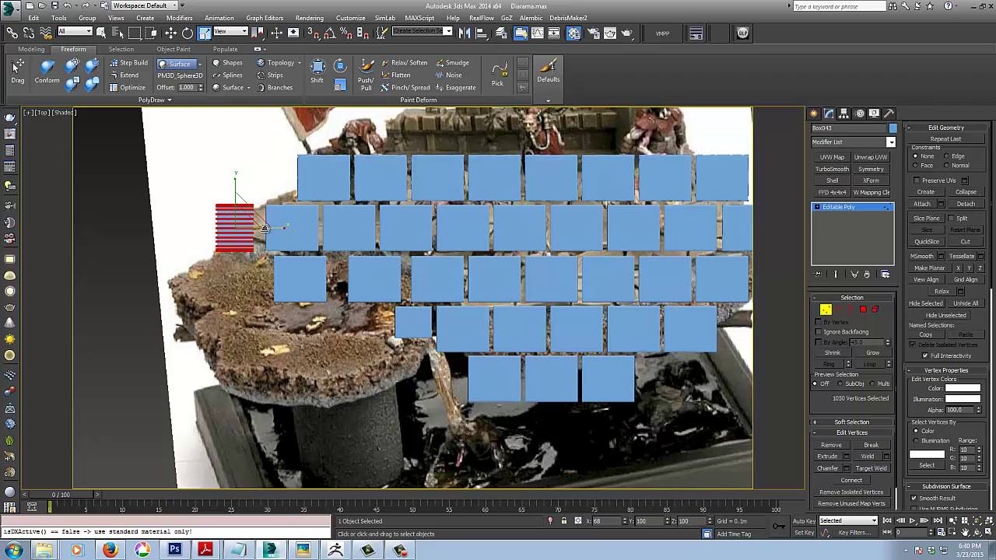
pyautogui.moveTo(237, 180)
pyautogui.mouseDown()
pyautogui.moveTo(258, 215)
pyautogui.moveTo(289, 167)
pyautogui.moveTo(283, 183)
pyautogui.moveTo(293, 178)
pyautogui.mouseUp()
pyautogui.rightClick(236, 186)
pyautogui.click(250, 196)
pyautogui.click(841, 207)
# Step: Copy the small slab to the start of the first row, scale it down further and position it beside that row
pyautogui.click(501, 319)
pyautogui.rightClick(359, 232)
pyautogui.click(366, 250)
pyautogui.rightClick(276, 185)
pyautogui.click(286, 194)
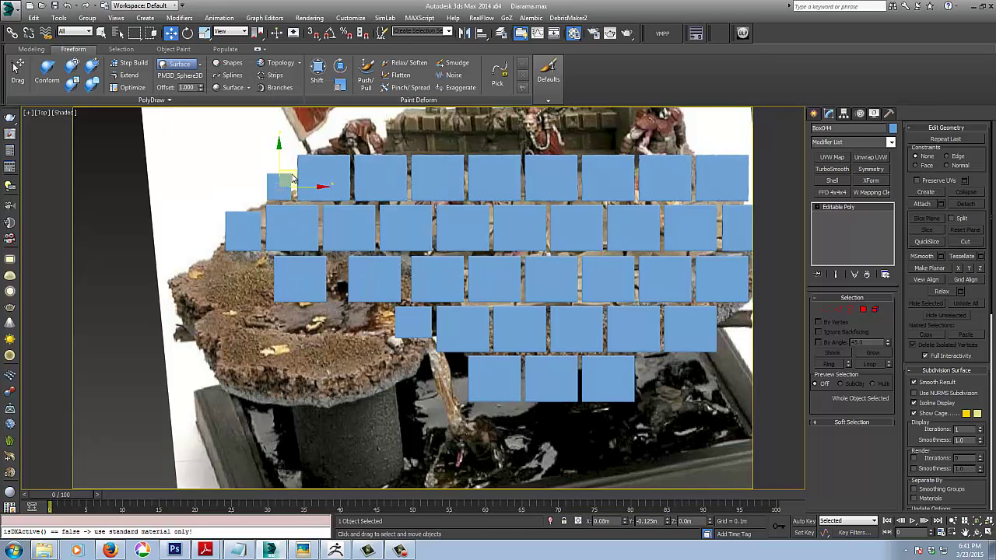
pyautogui.moveTo(293, 180); pyautogui.dragTo(323, 144, button='middle')
# Step: Copy the second row's small end slab forward to the start of the third row
pyautogui.click(287, 182)
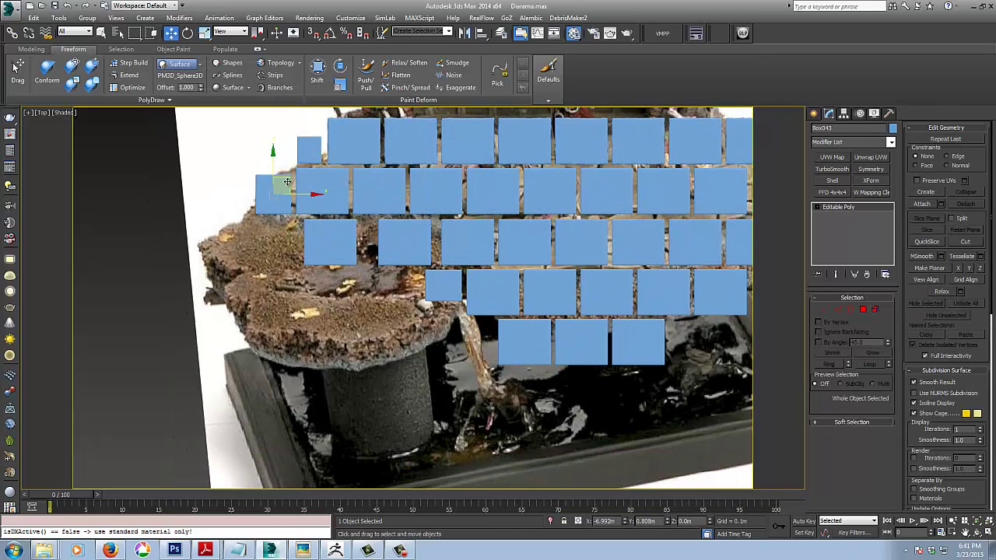
pyautogui.keyDown('shift'); pyautogui.moveTo(287, 181); pyautogui.dragTo(294, 225); pyautogui.keyUp('shift')
pyautogui.click(500, 319)
pyautogui.moveTo(534, 326); pyautogui.dragTo(410, 322, button='middle')
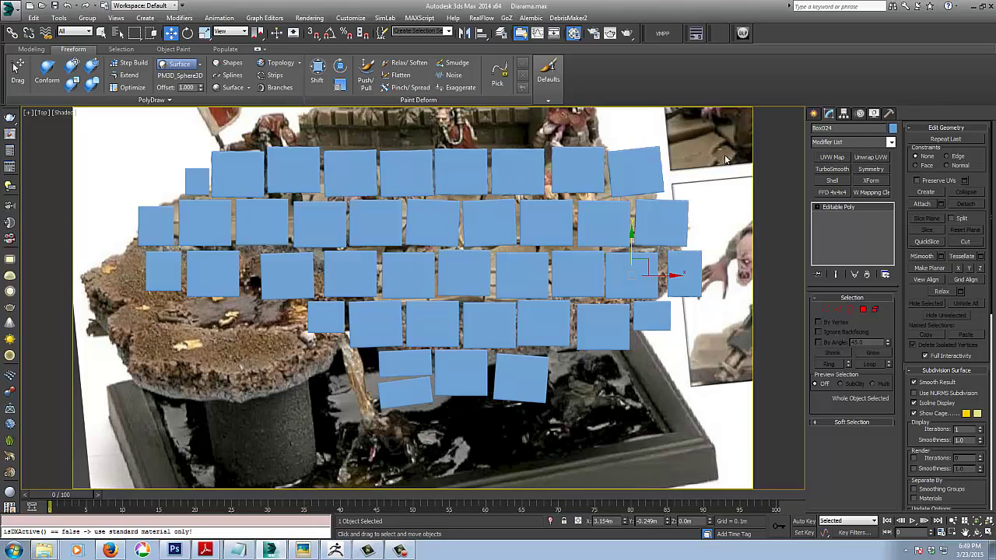
# Step: Select all of the slabs and send them to ZBrush through GoZ
pyautogui.moveTo(721, 149); pyautogui.dragTo(209, 367)
pyautogui.moveTo(141, 392); pyautogui.dragTo(116, 401)
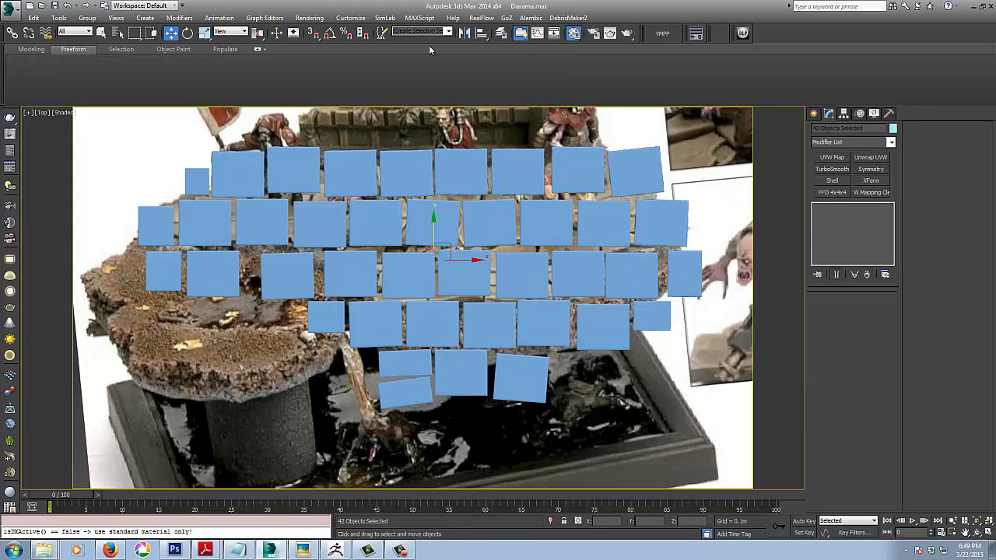
pyautogui.click(506, 17)
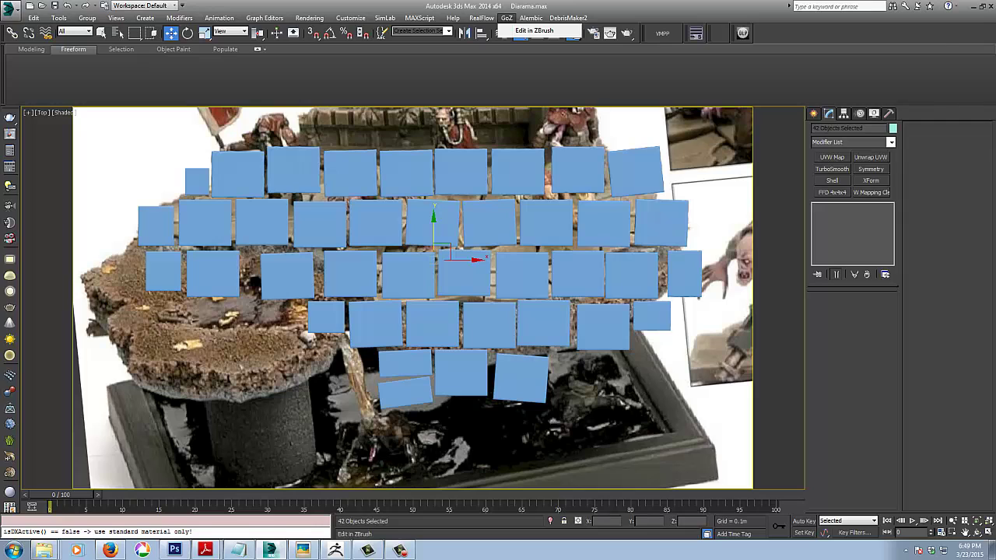
pyautogui.click(534, 30)
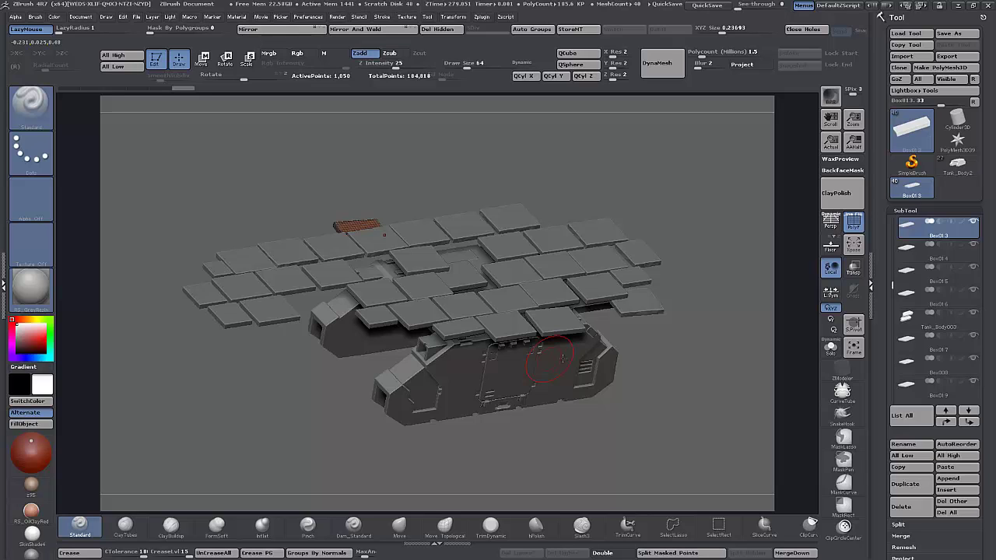
# Step: Select the leftover Tank_Body2 subtool beneath the slabs and delete it
pyautogui.moveTo(671, 380)
pyautogui.mouseDown()
pyautogui.moveTo(667, 411)
pyautogui.moveTo(673, 380)
pyautogui.mouseUp()
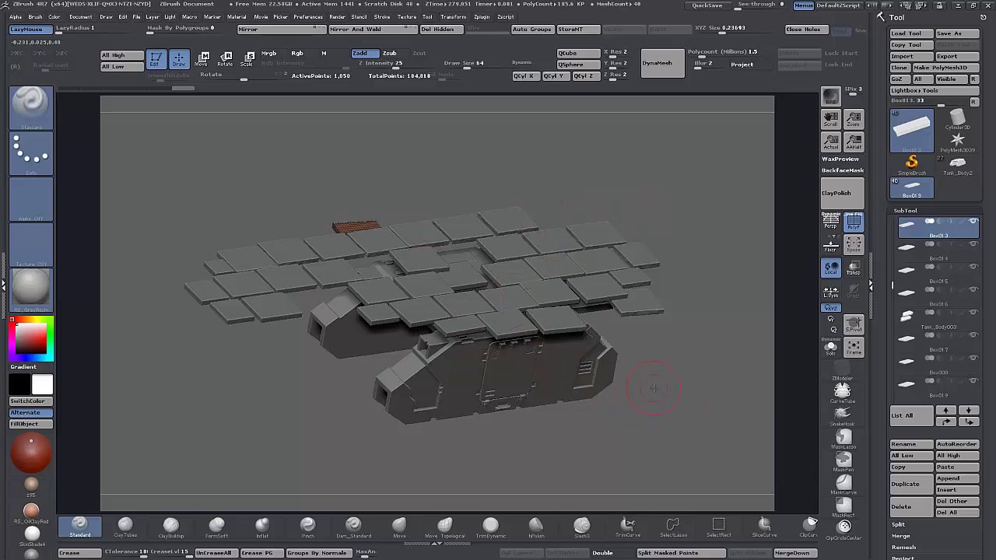
pyautogui.moveTo(655, 388); pyautogui.dragTo(652, 389)
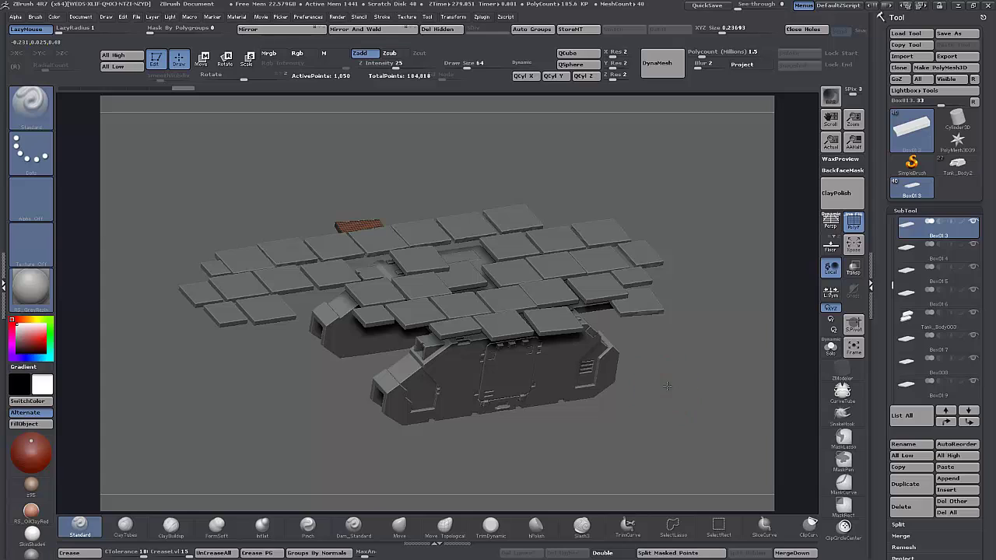
pyautogui.moveTo(667, 386); pyautogui.dragTo(665, 390)
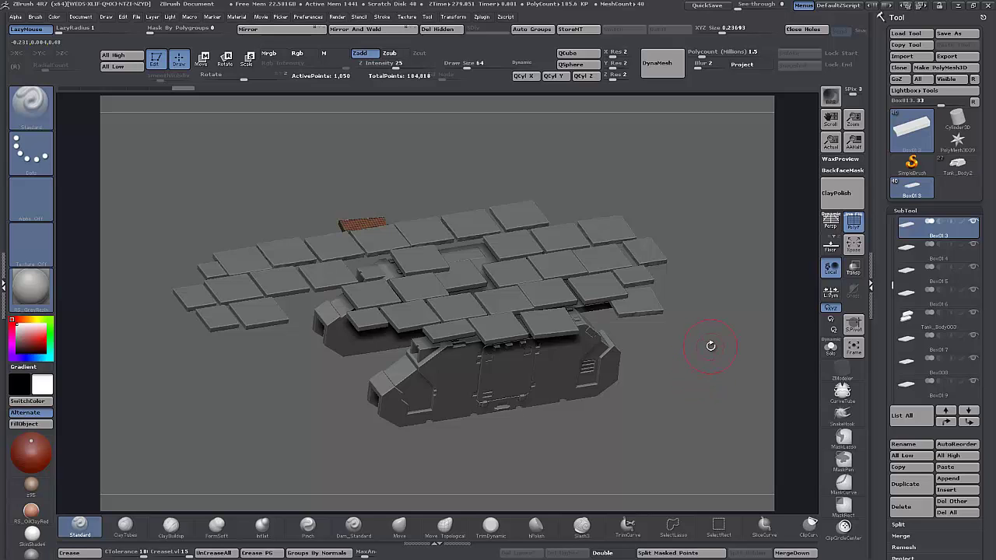
pyautogui.moveTo(711, 346); pyautogui.dragTo(695, 409)
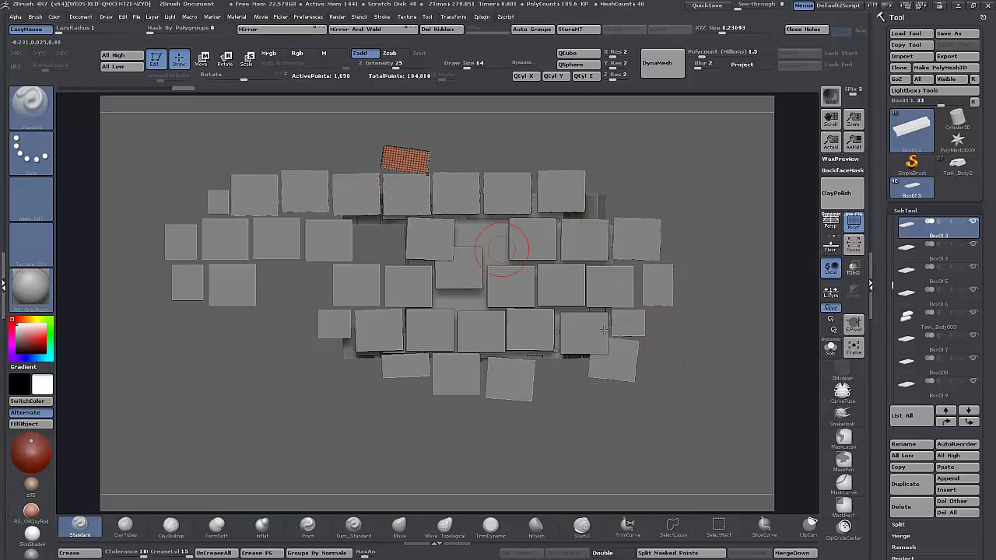
pyautogui.moveTo(705, 400); pyautogui.dragTo(685, 292)
pyautogui.keyDown('alt'); pyautogui.click(533, 373); pyautogui.keyUp('alt')
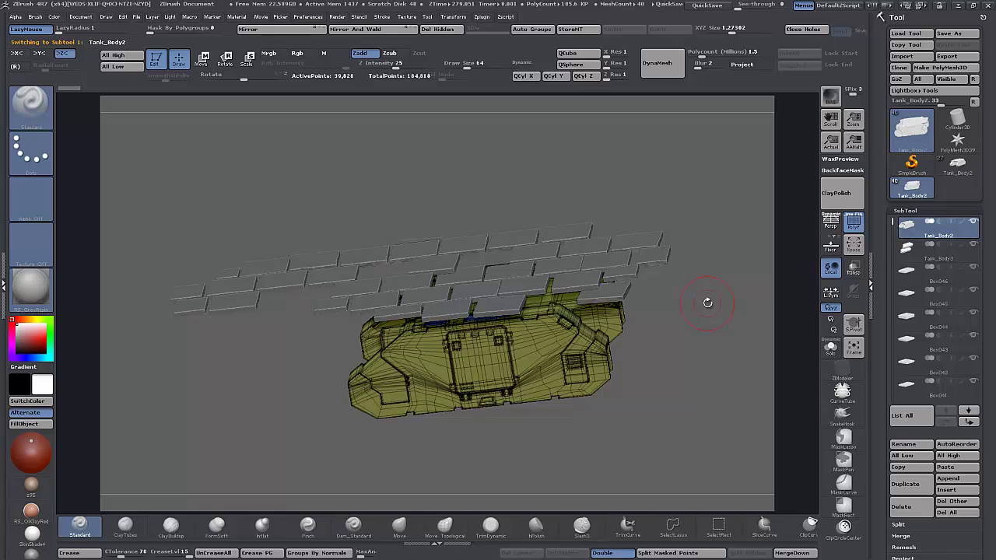
pyautogui.click(724, 495)
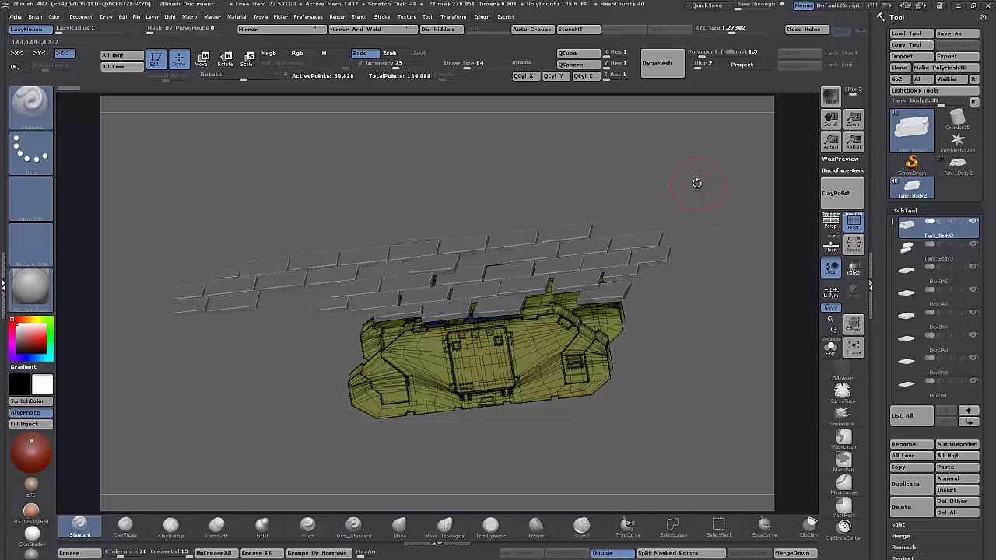
pyautogui.moveTo(693, 178); pyautogui.dragTo(694, 177)
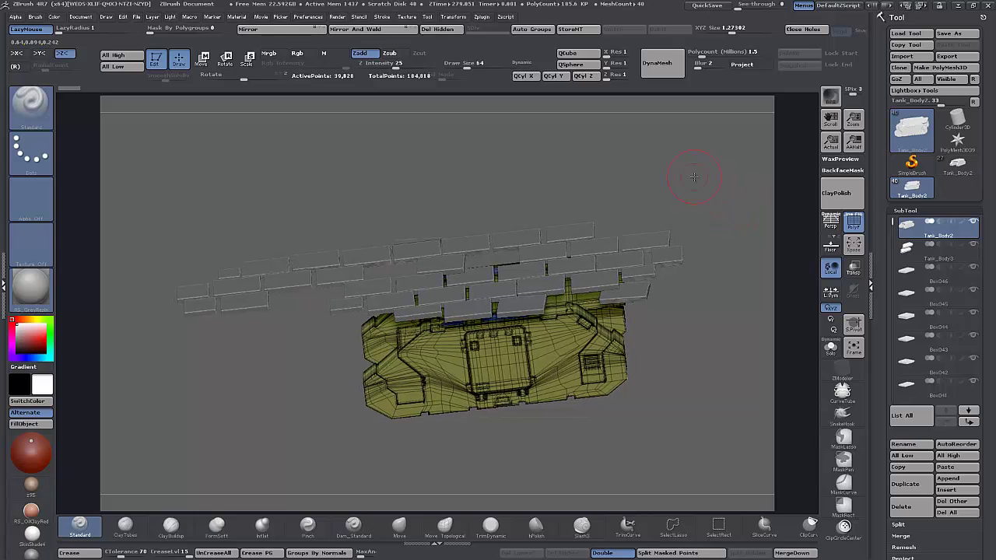
pyautogui.click(904, 509)
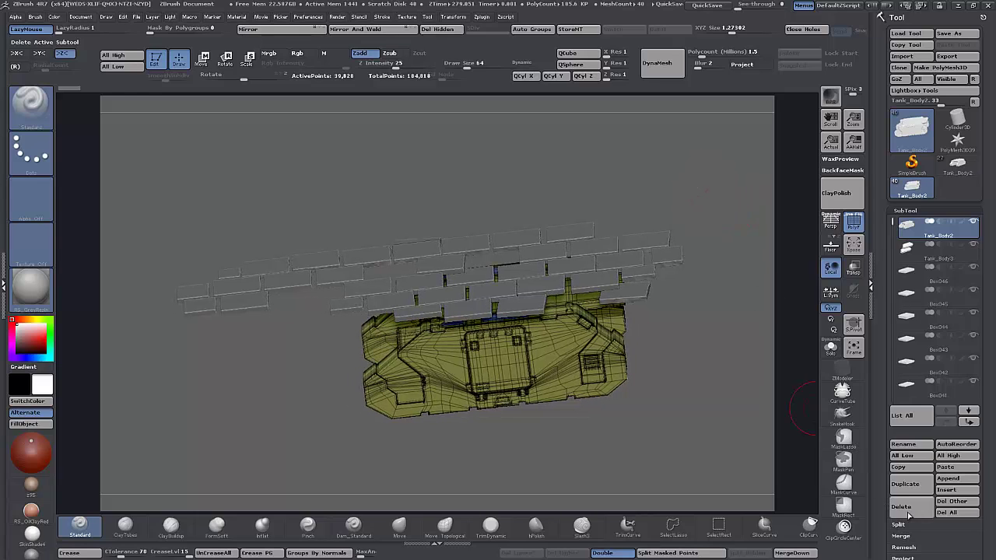
# Step: Select the stray slab that sits below the others at the end of the fourth row and delete it
pyautogui.moveTo(574, 377); pyautogui.dragTo(576, 423)
pyautogui.moveTo(674, 204); pyautogui.dragTo(676, 107)
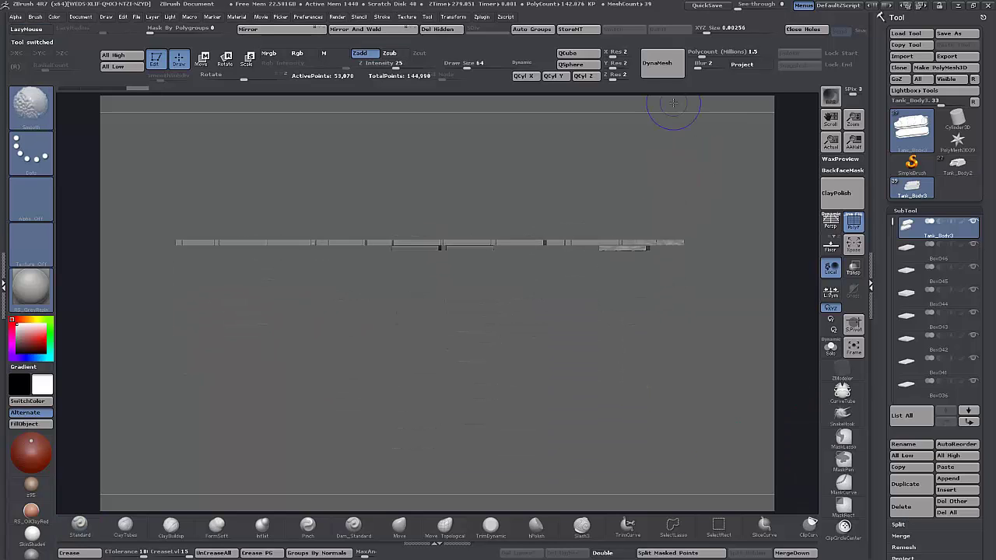
pyautogui.keyDown('alt'); pyautogui.click(621, 247); pyautogui.keyUp('alt')
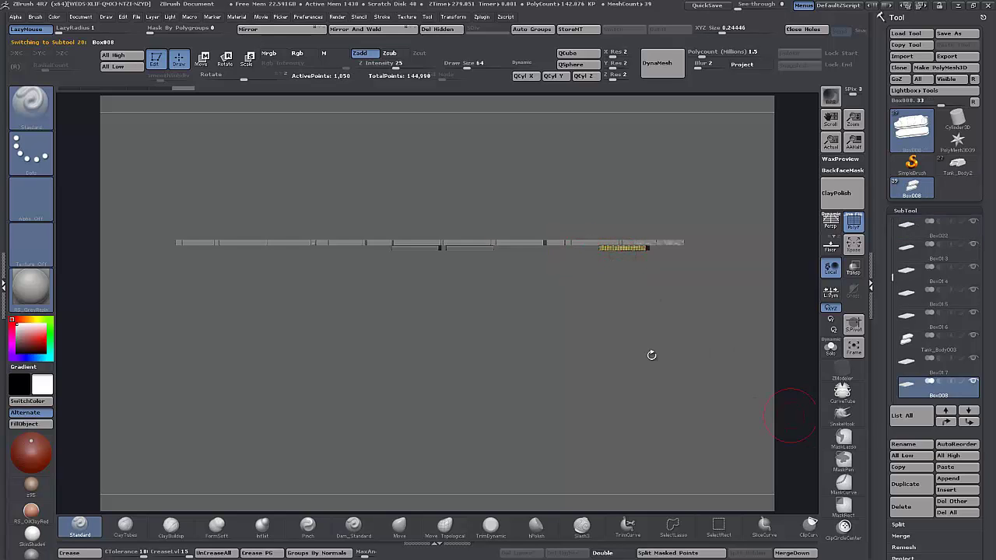
pyautogui.moveTo(568, 322); pyautogui.dragTo(569, 382)
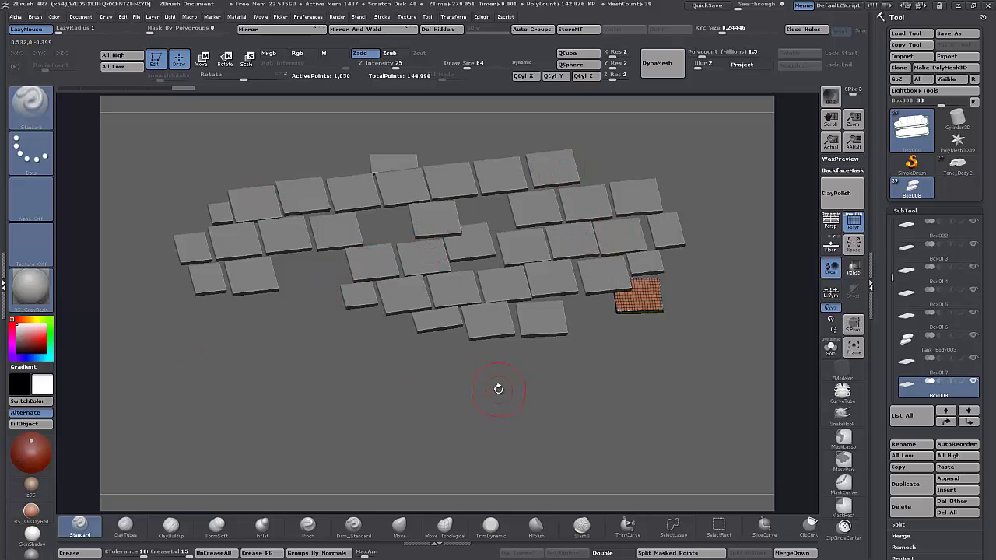
pyautogui.moveTo(669, 371); pyautogui.dragTo(455, 364)
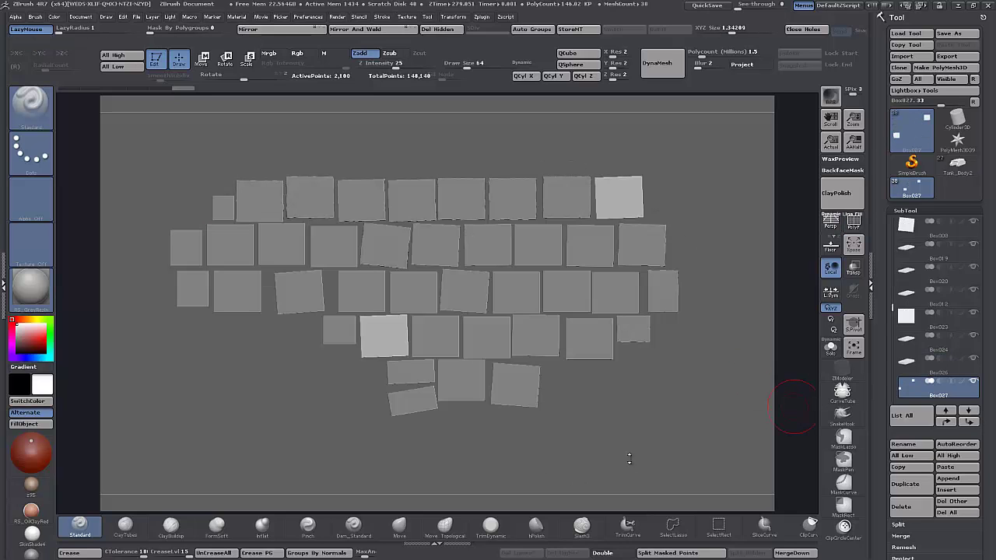
# Step: Select the sunken Box011 slab in a side view and move it straight up, level with the rest of the floor
pyautogui.moveTo(629, 459); pyautogui.dragTo(602, 310)
pyautogui.moveTo(454, 291)
pyautogui.keyDown('alt'); pyautogui.mouseDown()
pyautogui.moveTo(491, 391)
pyautogui.moveTo(484, 377)
pyautogui.moveTo(500, 385)
pyautogui.mouseUp(); pyautogui.keyUp('alt')
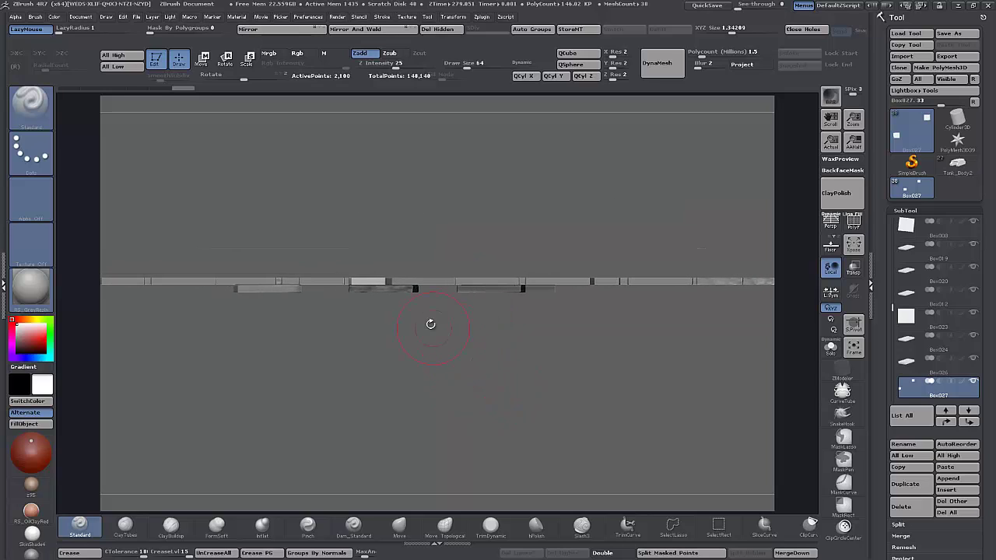
pyautogui.keyDown('alt'); pyautogui.click(259, 290); pyautogui.keyUp('alt')
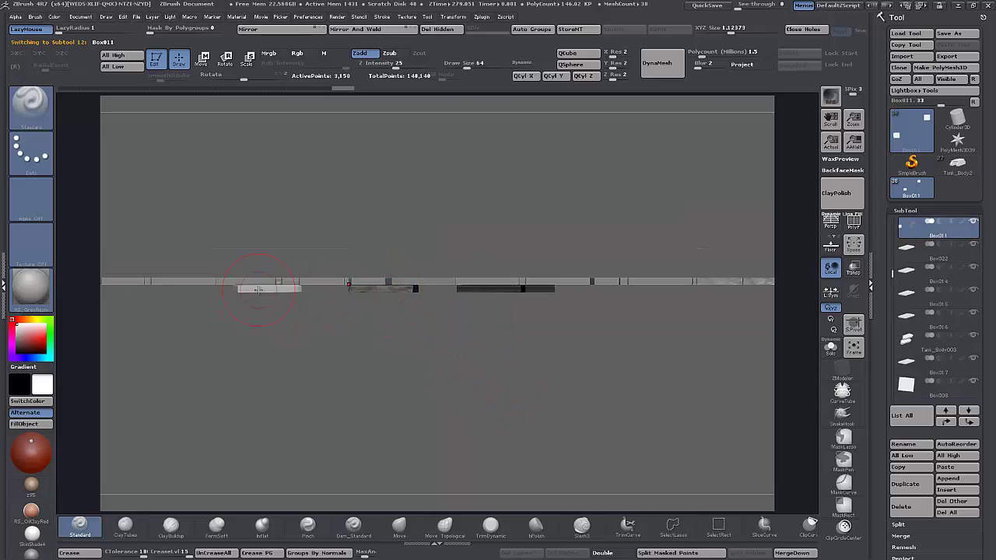
pyautogui.click(201, 58)
pyautogui.moveTo(270, 287); pyautogui.dragTo(278, 155)
pyautogui.moveTo(269, 219); pyautogui.dragTo(270, 211)
pyautogui.keyDown('ctrl'); pyautogui.moveTo(465, 328); pyautogui.dragTo(476, 340); pyautogui.keyUp('ctrl')
# Step: Raise the remaining sunken slabs vertically so they line up with the rest of the floor
pyautogui.keyDown('alt'); pyautogui.click(382, 289); pyautogui.keyUp('alt')
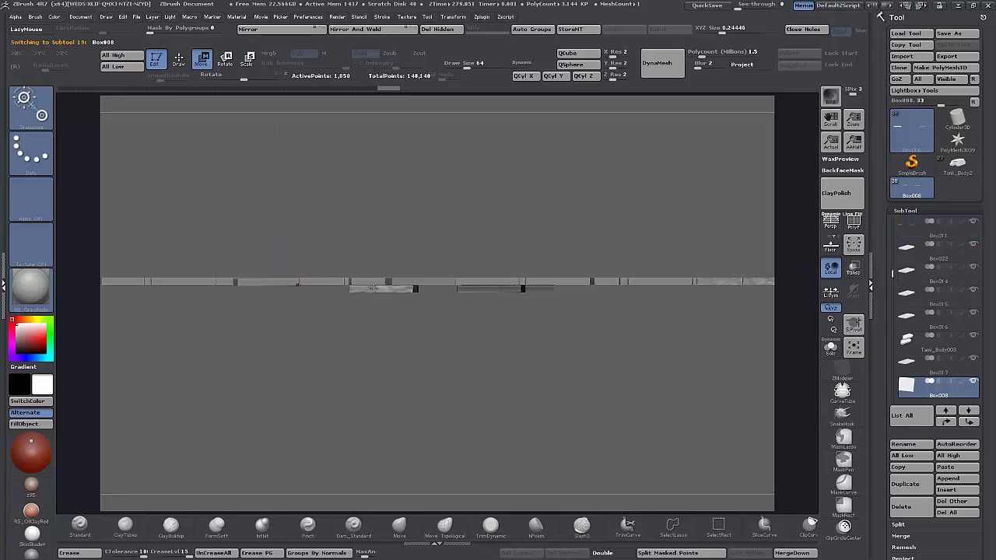
pyautogui.moveTo(373, 291); pyautogui.dragTo(373, 194)
pyautogui.moveTo(374, 253); pyautogui.dragTo(372, 245)
pyautogui.keyDown('alt'); pyautogui.click(469, 289); pyautogui.keyUp('alt')
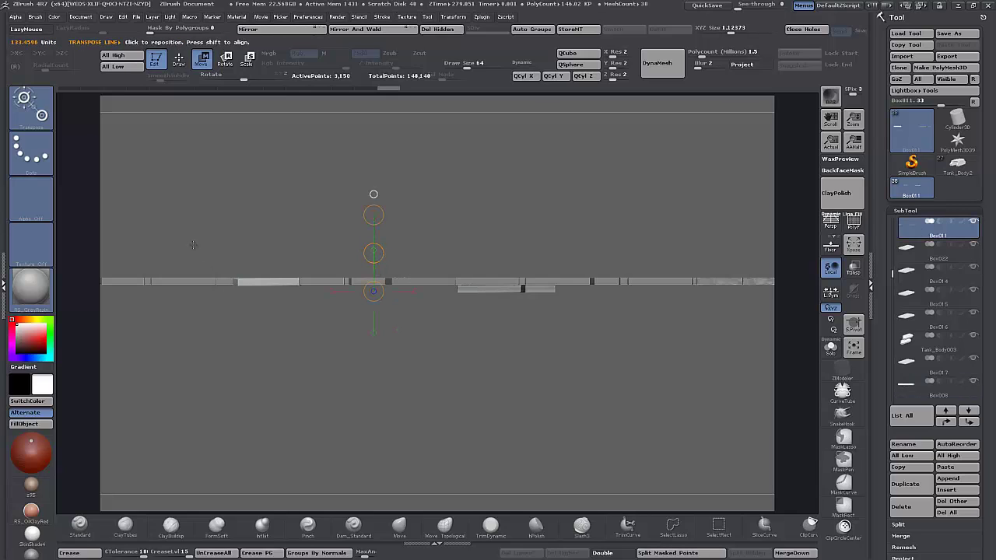
pyautogui.moveTo(374, 253); pyautogui.dragTo(379, 246)
pyautogui.keyDown('alt'); pyautogui.moveTo(567, 360); pyautogui.dragTo(552, 422); pyautogui.keyUp('alt')
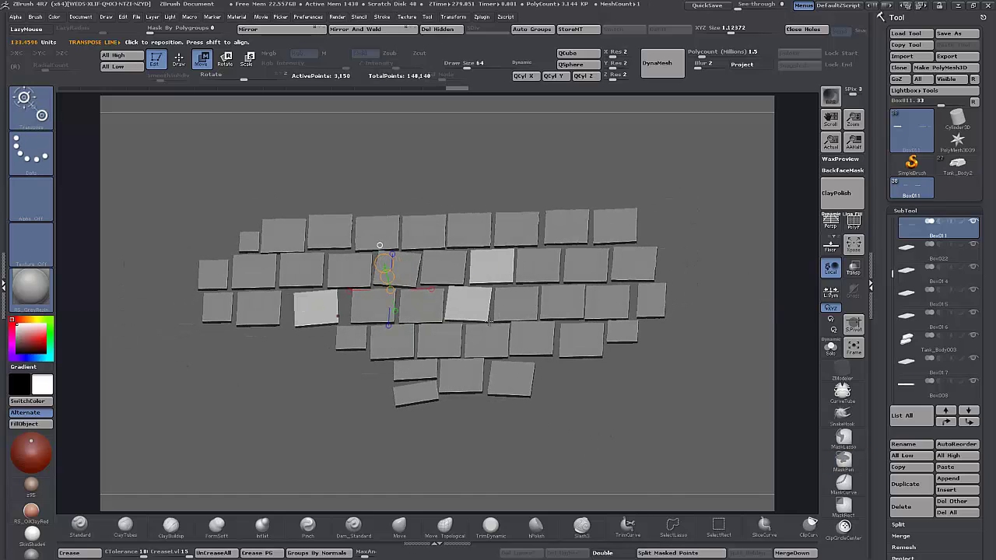
# Step: Turn on the PolyFrame display to show the wireframe of the selected slab subtool
pyautogui.click(854, 222)
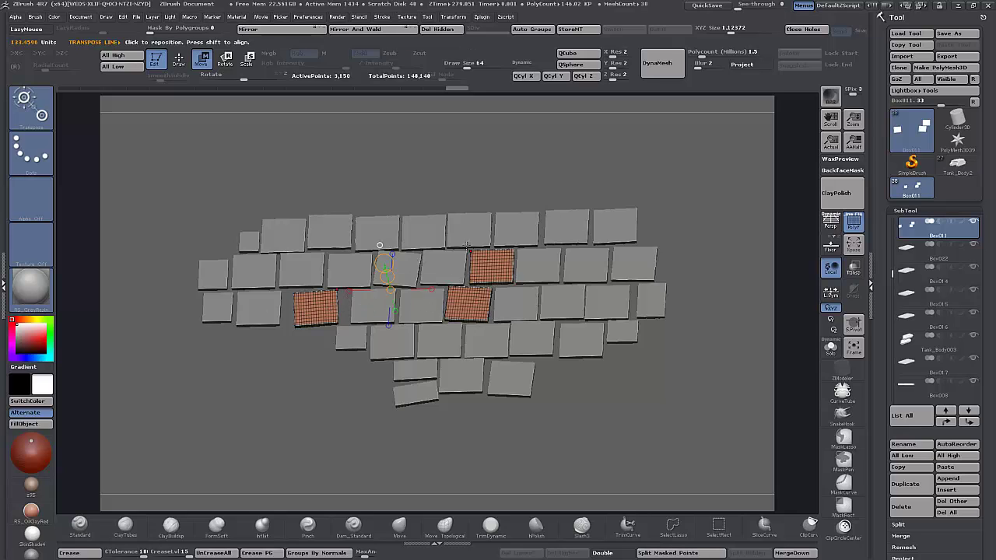
pyautogui.moveTo(597, 403); pyautogui.dragTo(601, 340)
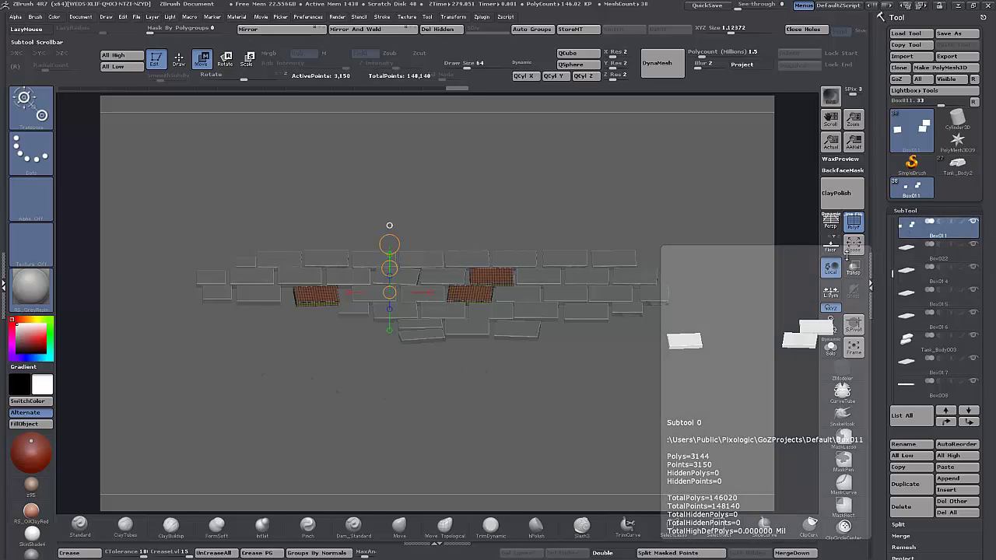
pyautogui.moveTo(453, 382); pyautogui.dragTo(453, 394)
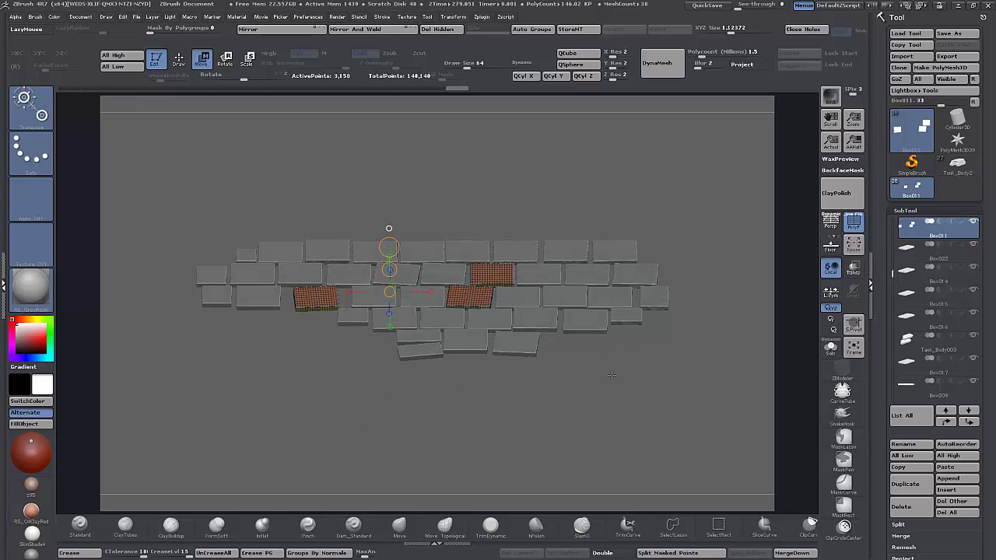
pyautogui.moveTo(617, 366); pyautogui.dragTo(617, 374)
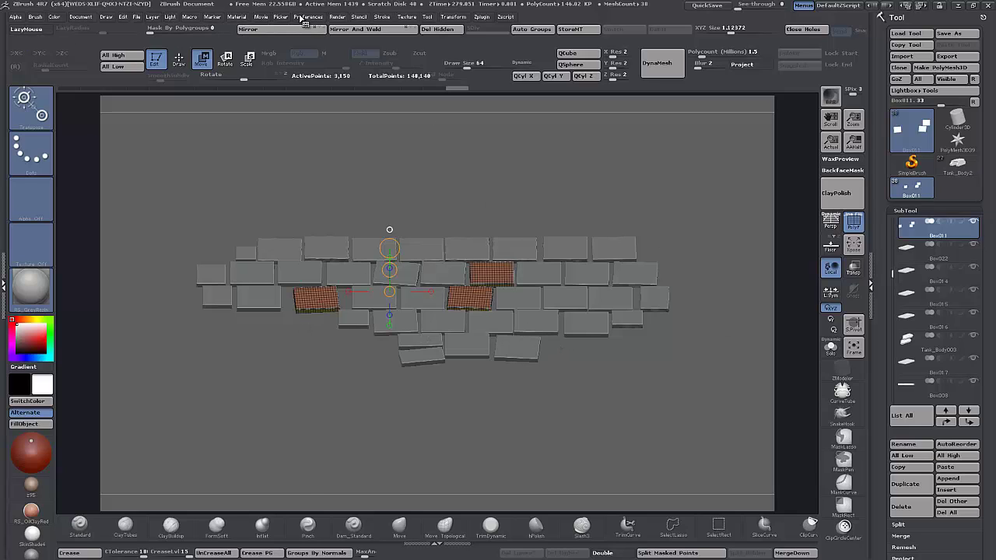
# Step: Review the Import as SubTool option in the GoZ preferences
pyautogui.click(304, 18)
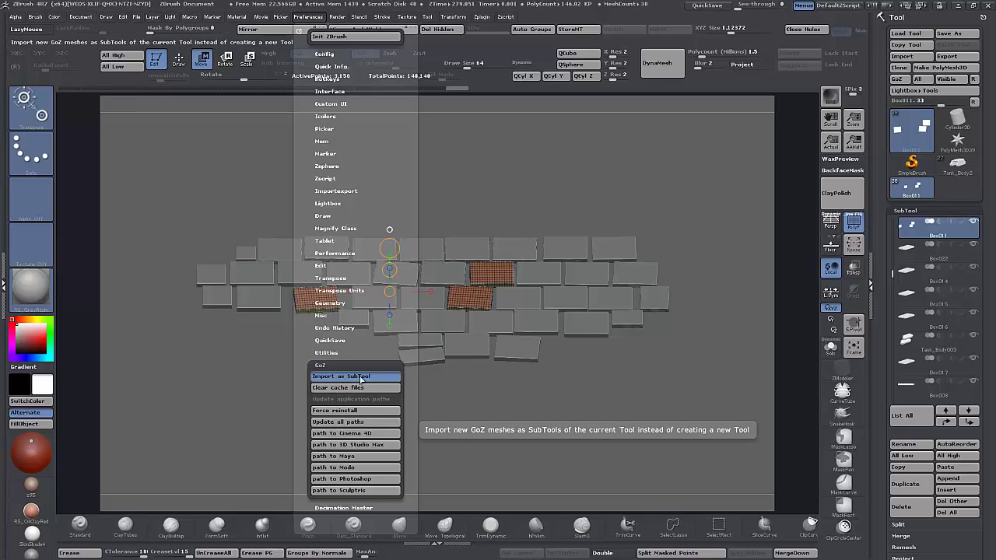
pyautogui.click(360, 379)
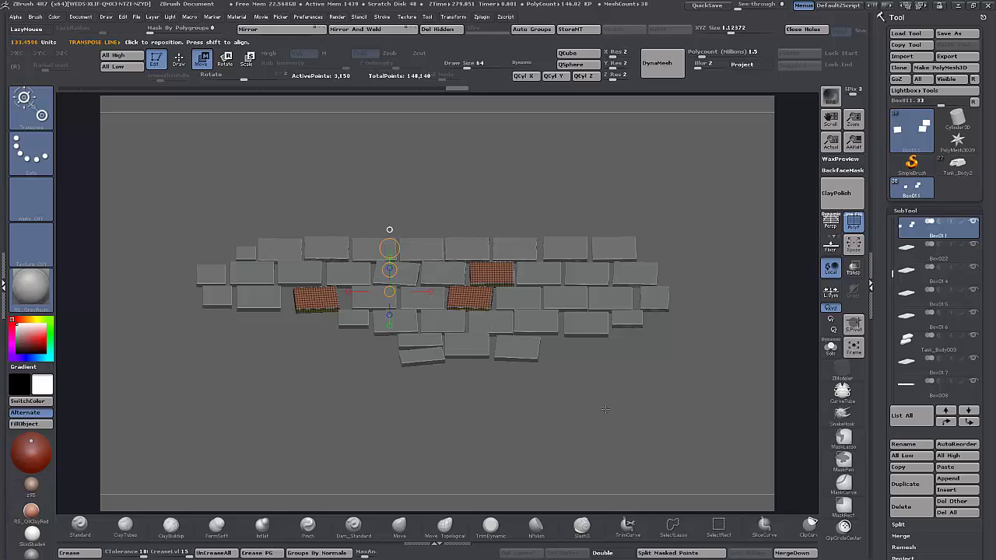
pyautogui.moveTo(605, 409); pyautogui.dragTo(602, 401)
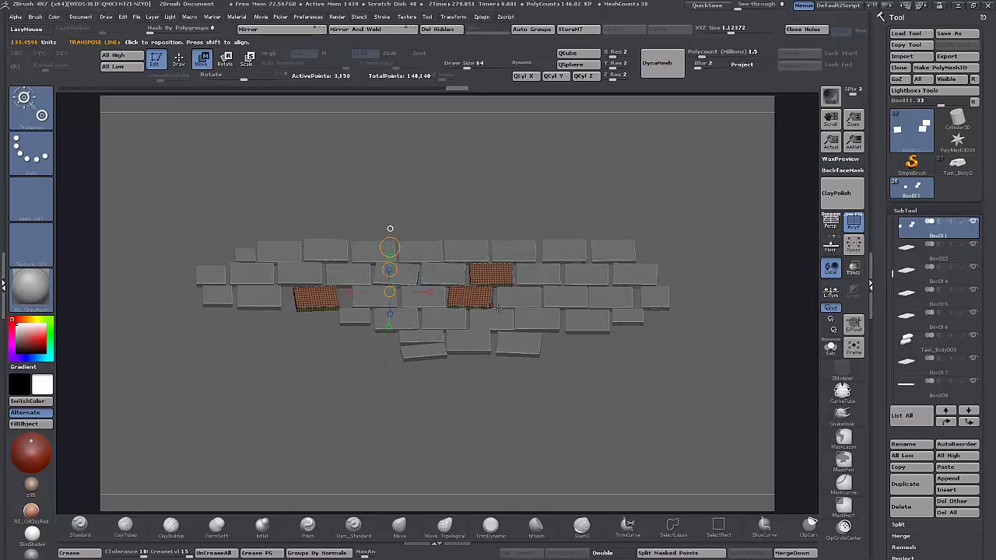
pyautogui.scroll(-2, 931, 359)
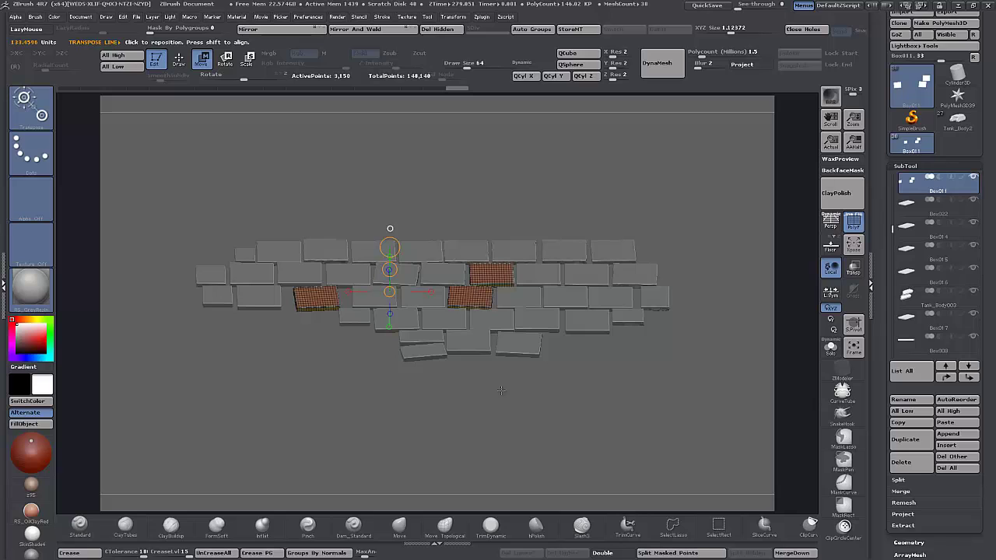
pyautogui.moveTo(569, 391)
pyautogui.mouseDown()
pyautogui.moveTo(567, 443)
pyautogui.moveTo(568, 394)
pyautogui.mouseUp()
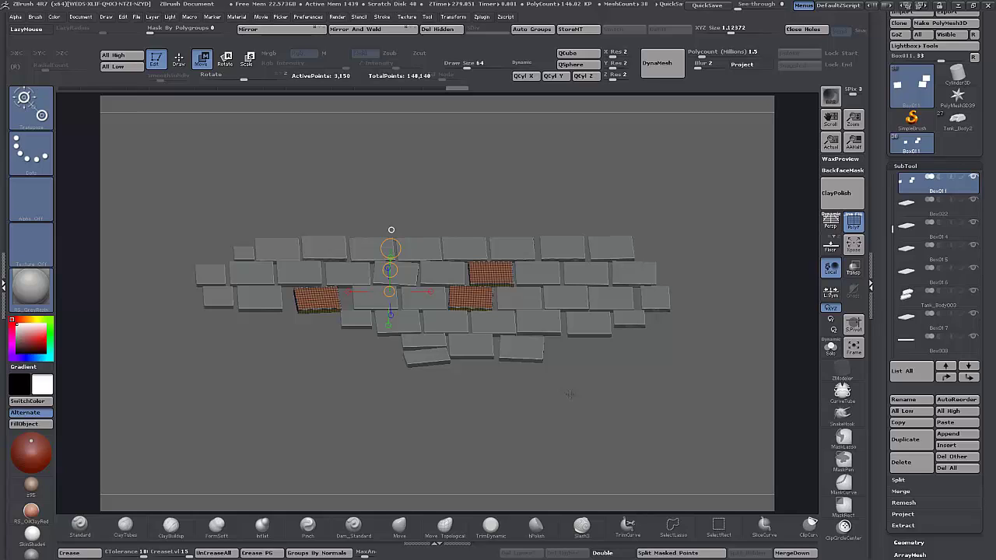
pyautogui.moveTo(572, 397); pyautogui.dragTo(570, 401)
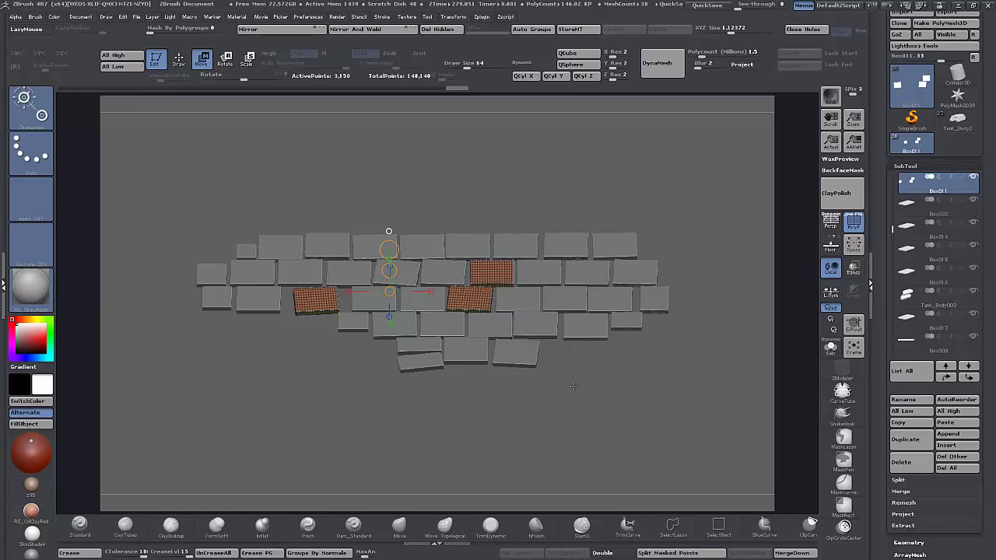
pyautogui.moveTo(574, 386); pyautogui.dragTo(573, 445)
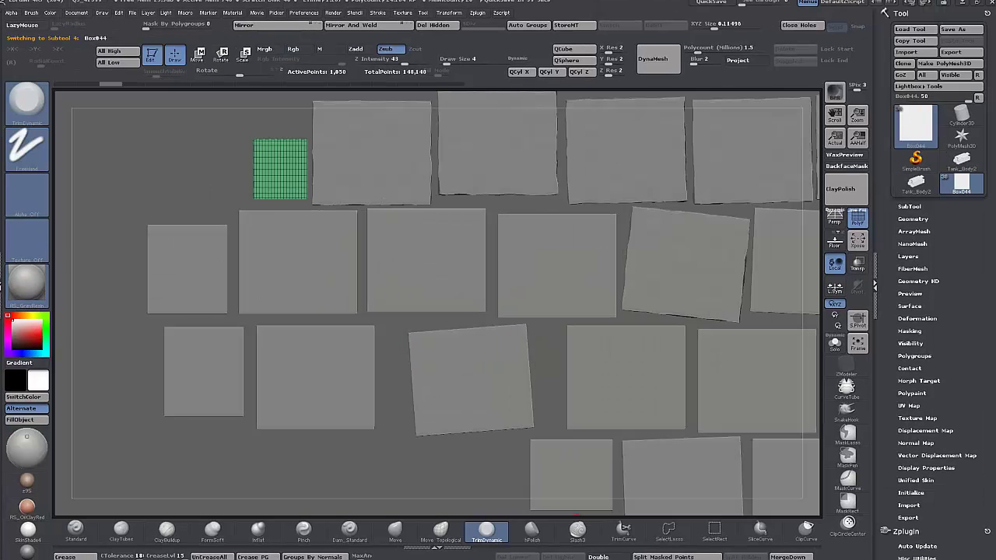
# Step: Choose the SliceCurve brush and try a slice across the small slab at the start of the first row
pyautogui.moveTo(113, 294); pyautogui.dragTo(110, 379)
pyautogui.keyDown('alt'); pyautogui.moveTo(183, 131); pyautogui.dragTo(213, 292); pyautogui.keyUp('alt')
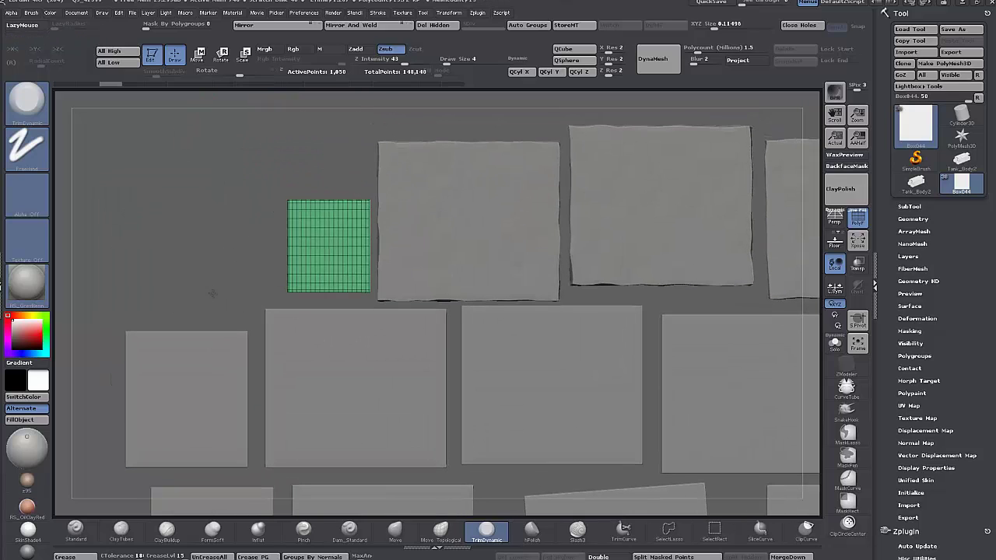
pyautogui.scroll(2, 224, 188)
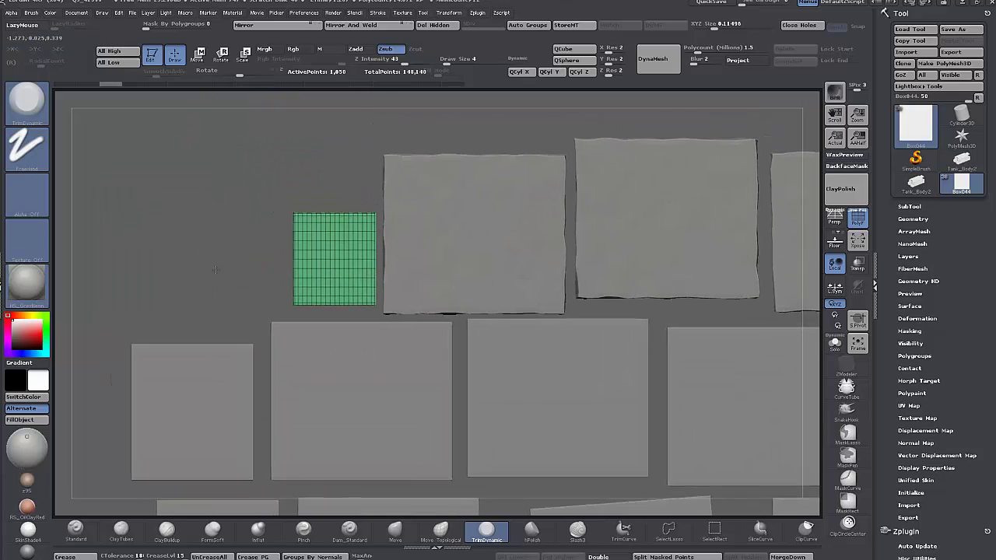
pyautogui.keyDown('alt'); pyautogui.moveTo(224, 188); pyautogui.dragTo(204, 296); pyautogui.keyUp('alt')
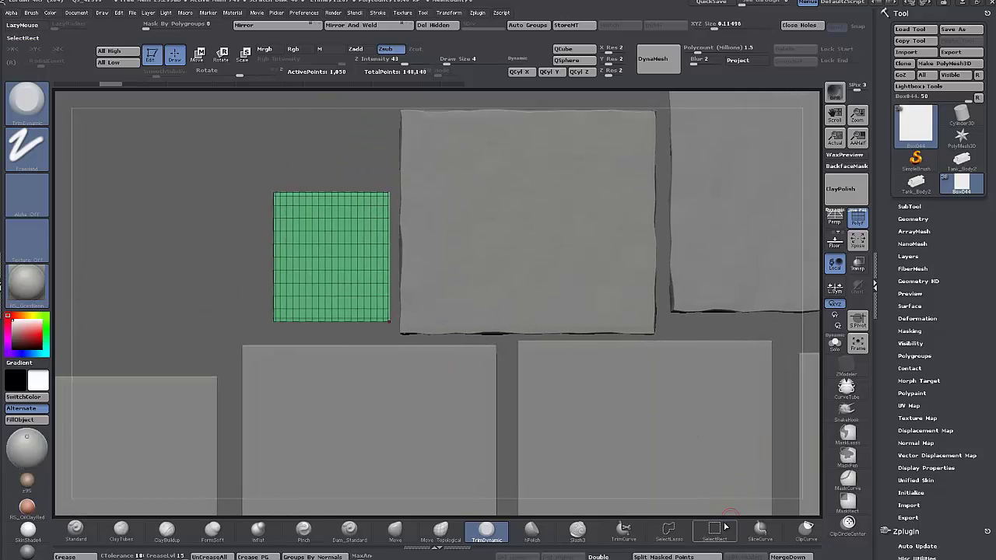
pyautogui.click(758, 531)
pyautogui.keyDown('ctrl'); pyautogui.keyDown('shift'); pyautogui.moveTo(224, 137); pyautogui.dragTo(105, 277); pyautogui.keyUp('shift'); pyautogui.keyUp('ctrl')
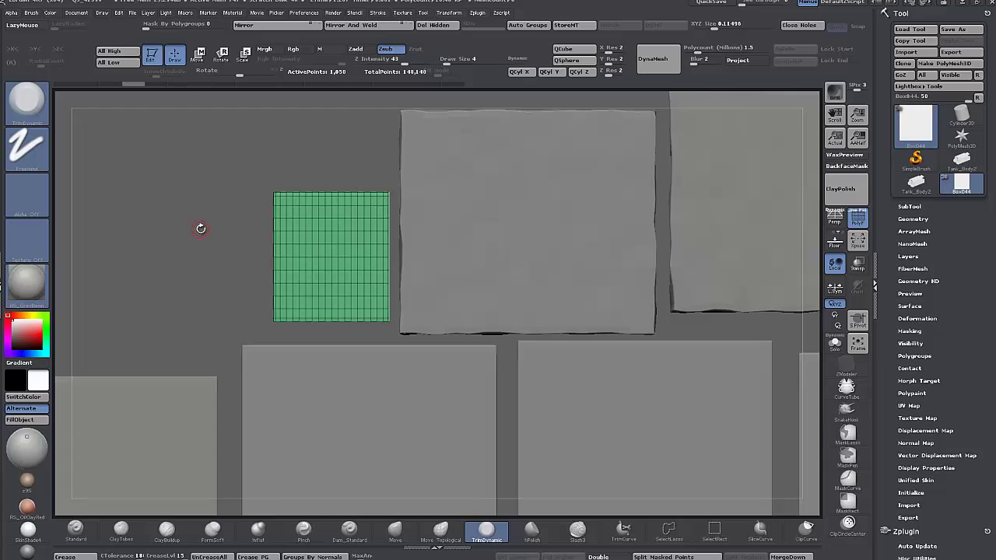
pyautogui.hotkey('ctrl', 'shift')
pyautogui.keyDown('alt'); pyautogui.click(414, 279); pyautogui.keyUp('alt')
pyautogui.moveTo(215, 233); pyautogui.dragTo(312, 299)
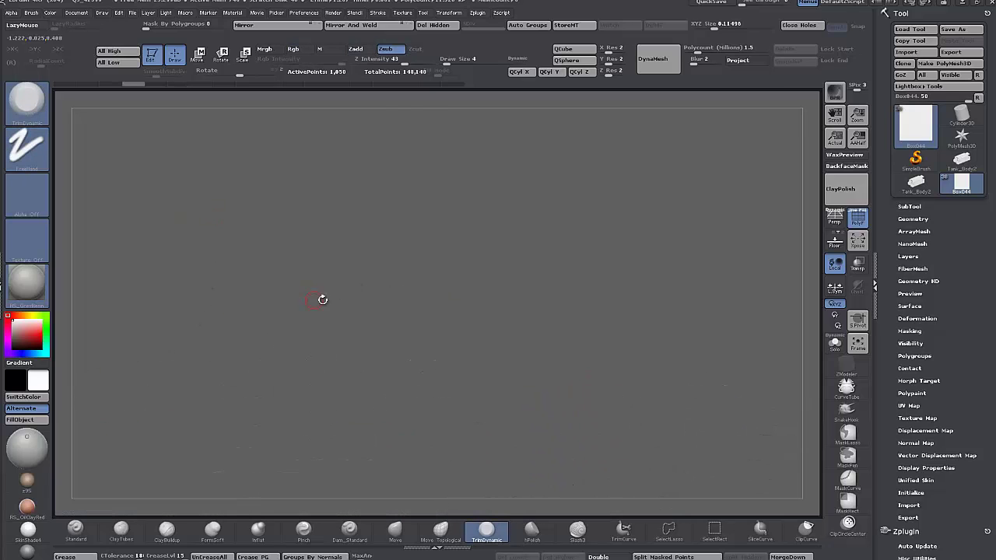
# Step: Slice the small first-row slab with four angled SliceCurve cuts that separate its corners and lower edge from an irregular central piece
pyautogui.keyDown('shift'); pyautogui.moveTo(814, 383); pyautogui.dragTo(806, 505); pyautogui.keyUp('shift')
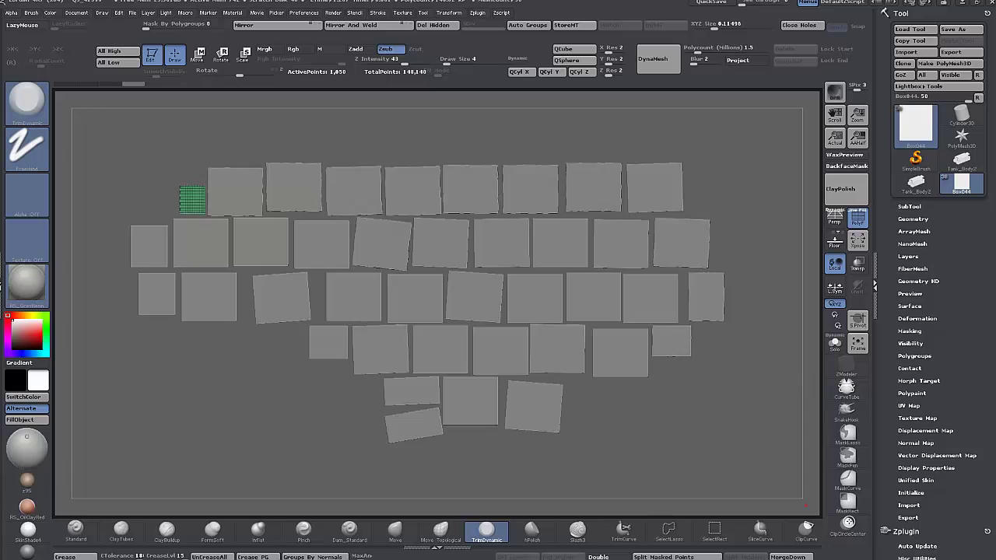
pyautogui.moveTo(134, 391); pyautogui.dragTo(260, 427)
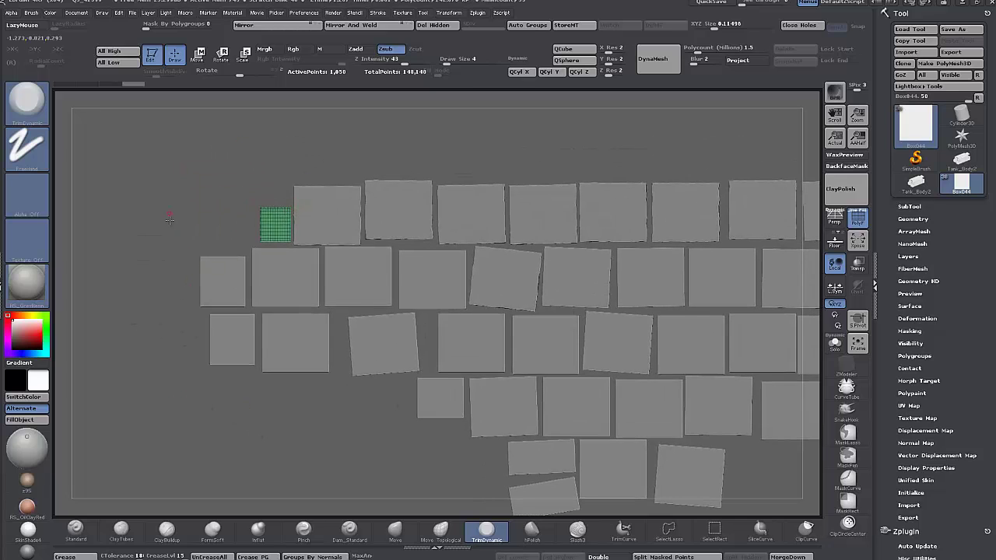
pyautogui.keyDown('alt'); pyautogui.moveTo(168, 216); pyautogui.dragTo(175, 363); pyautogui.keyUp('alt')
pyautogui.keyDown('alt'); pyautogui.moveTo(195, 136); pyautogui.dragTo(160, 344); pyautogui.keyUp('alt')
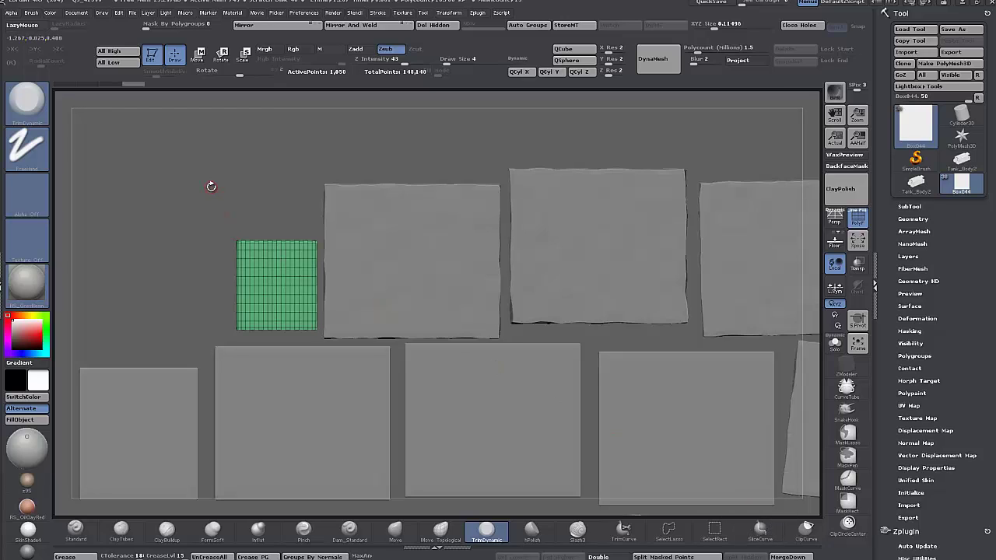
pyautogui.moveTo(270, 176)
pyautogui.keyDown('ctrl'); pyautogui.keyDown('shift'); pyautogui.mouseDown()
pyautogui.moveTo(312, 322)
pyautogui.moveTo(332, 334)
pyautogui.mouseUp(); pyautogui.keyUp('shift'); pyautogui.keyUp('ctrl')
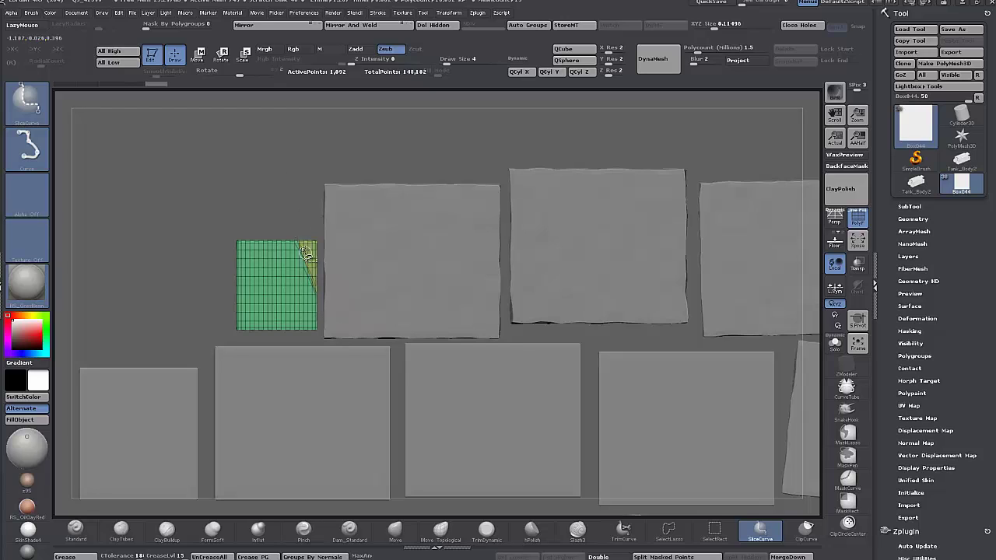
pyautogui.keyDown('ctrl'); pyautogui.keyDown('shift'); pyautogui.moveTo(281, 207); pyautogui.dragTo(210, 327); pyautogui.keyUp('shift'); pyautogui.keyUp('ctrl')
pyautogui.keyDown('ctrl'); pyautogui.keyDown('shift'); pyautogui.moveTo(214, 231); pyautogui.dragTo(295, 361); pyautogui.keyUp('shift'); pyautogui.keyUp('ctrl')
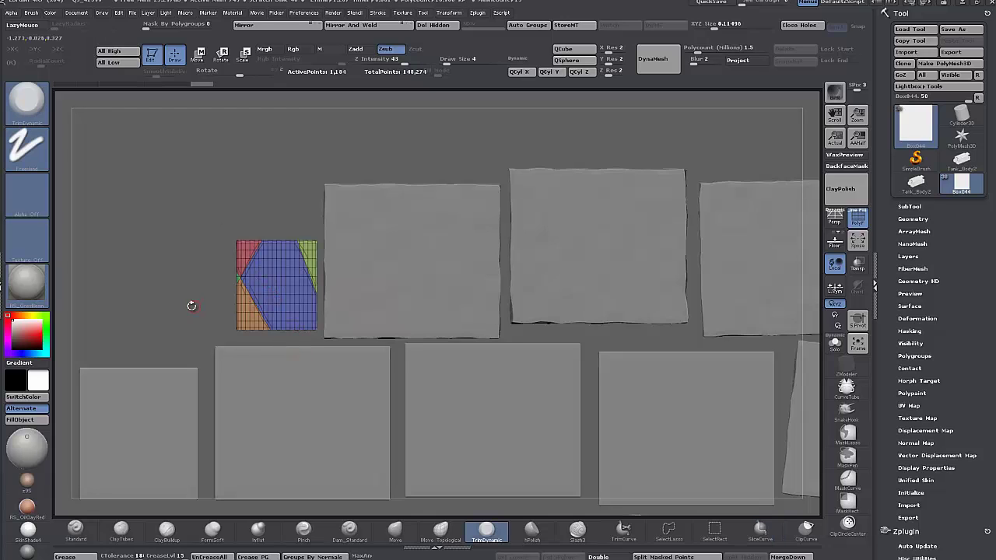
pyautogui.keyDown('ctrl'); pyautogui.keyDown('shift'); pyautogui.moveTo(209, 301); pyautogui.dragTo(336, 335); pyautogui.keyUp('shift'); pyautogui.keyUp('ctrl')
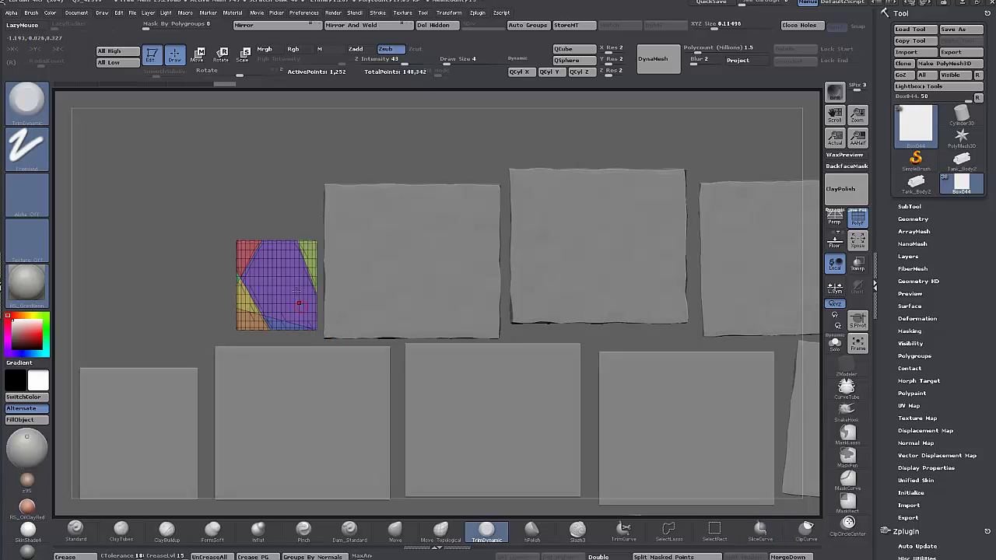
# Step: Keep only the small slab's central piece by deleting the cut-off parts, and close its open holes
pyautogui.keyDown('ctrl'); pyautogui.keyDown('shift'); pyautogui.click(274, 275); pyautogui.keyUp('shift'); pyautogui.keyUp('ctrl')
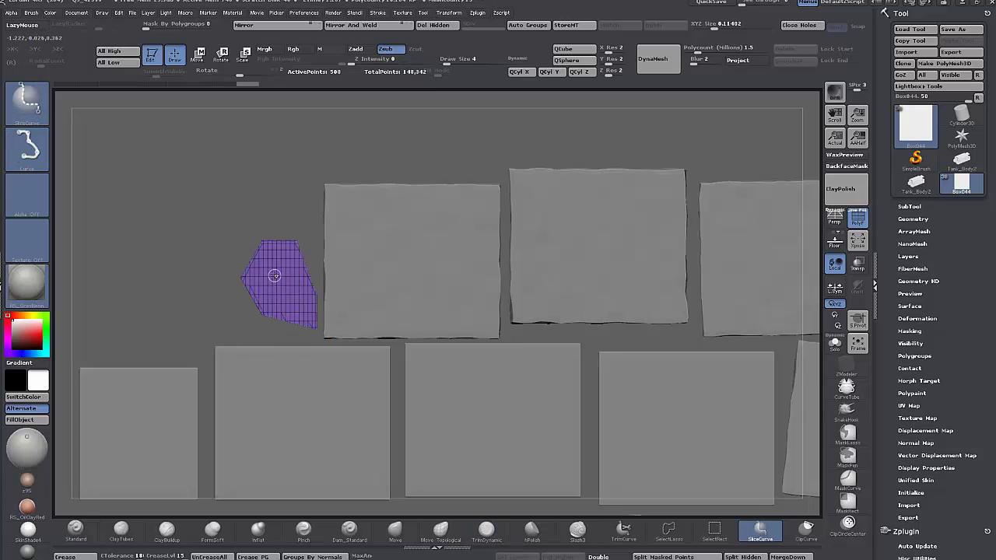
pyautogui.moveTo(185, 284); pyautogui.dragTo(175, 262)
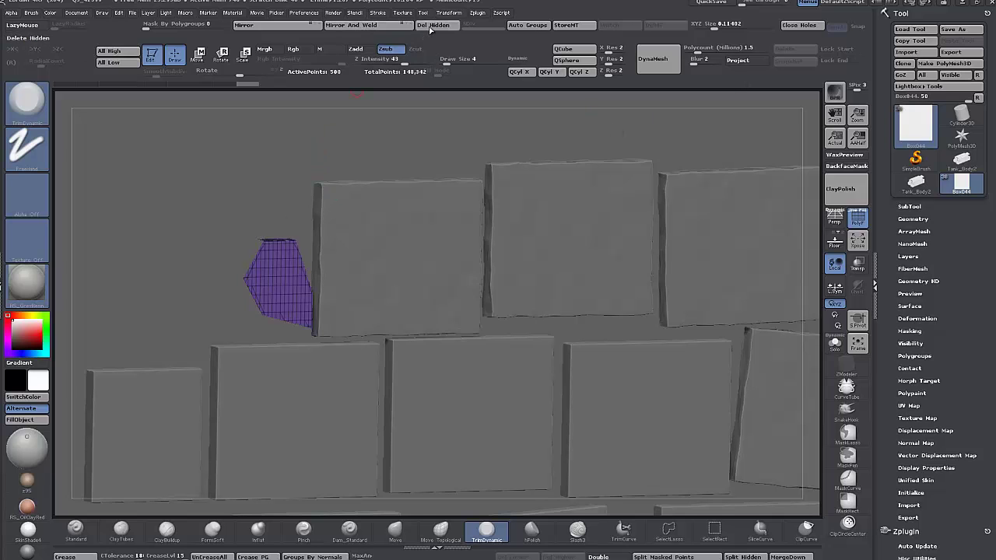
pyautogui.click(432, 27)
pyautogui.click(800, 25)
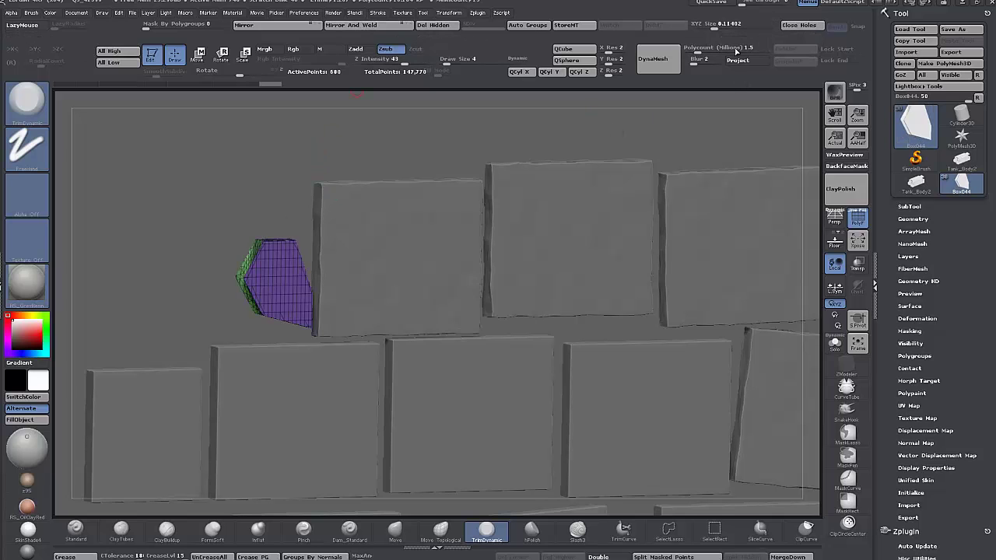
pyautogui.moveTo(239, 145); pyautogui.dragTo(185, 311)
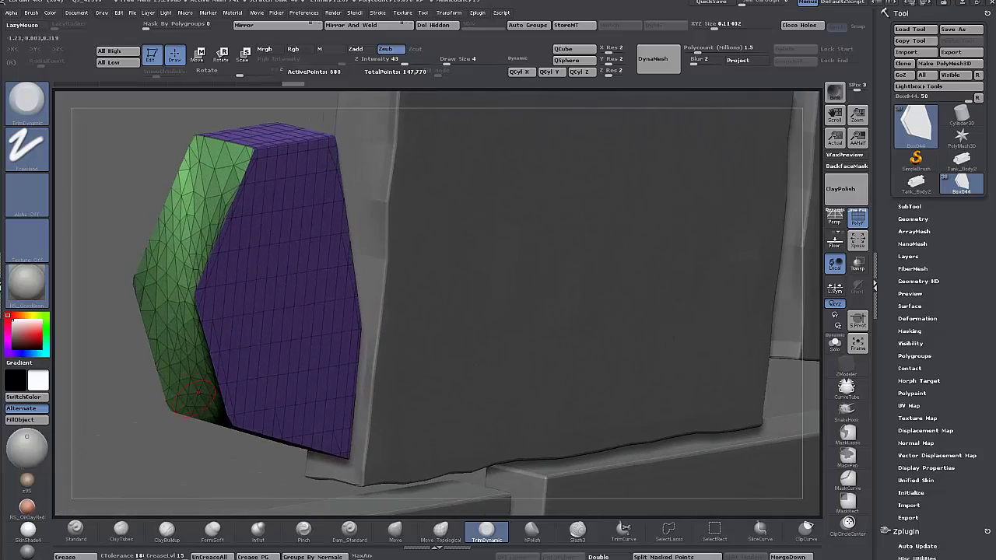
# Step: Inspect the small first-row slab's cut shape and undo its hole closing, deletions and slices back to the uncut rectangular slab
pyautogui.moveTo(149, 194)
pyautogui.mouseDown()
pyautogui.moveTo(115, 210)
pyautogui.moveTo(151, 213)
pyautogui.moveTo(159, 283)
pyautogui.moveTo(157, 191)
pyautogui.moveTo(204, 430)
pyautogui.moveTo(145, 181)
pyautogui.mouseUp()
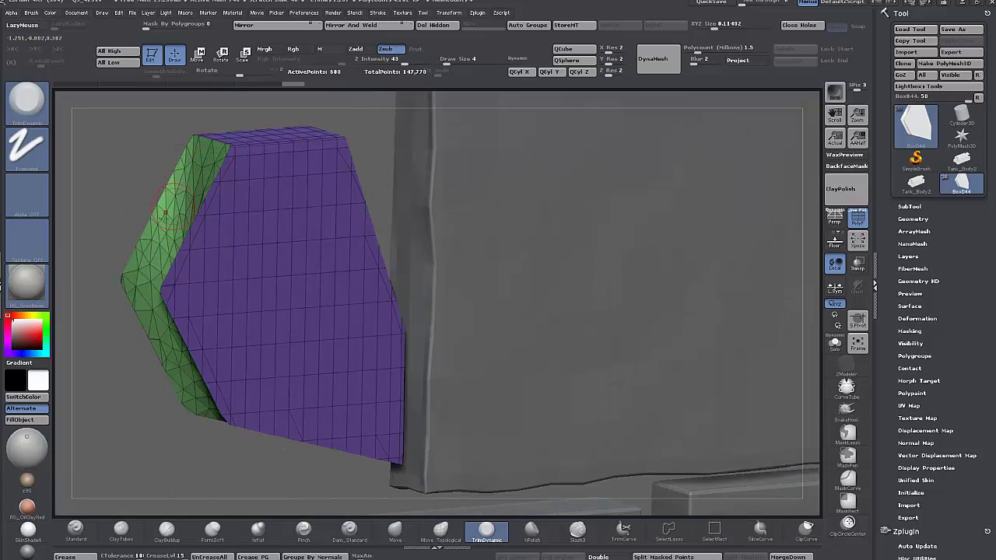
pyautogui.moveTo(143, 415); pyautogui.dragTo(247, 148)
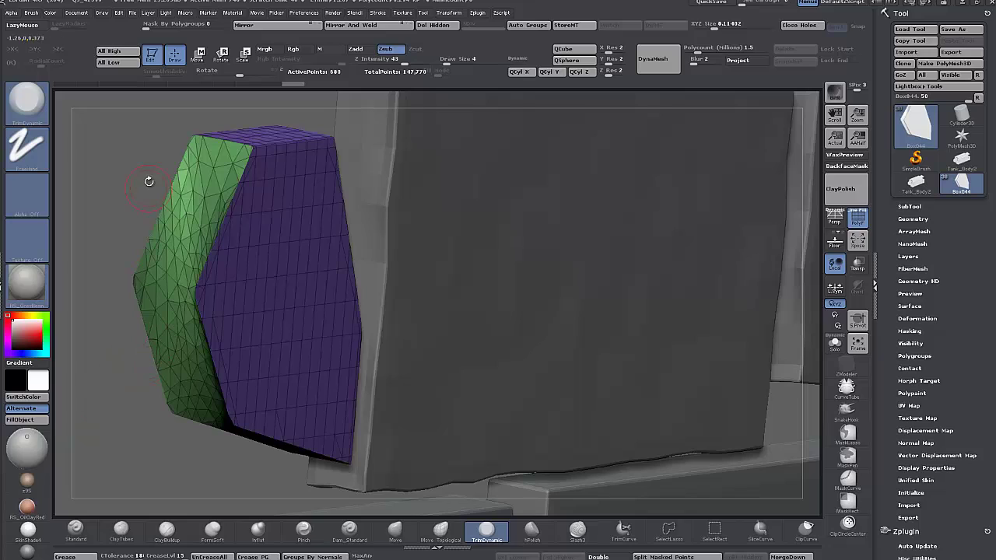
pyautogui.moveTo(149, 182); pyautogui.dragTo(372, 327)
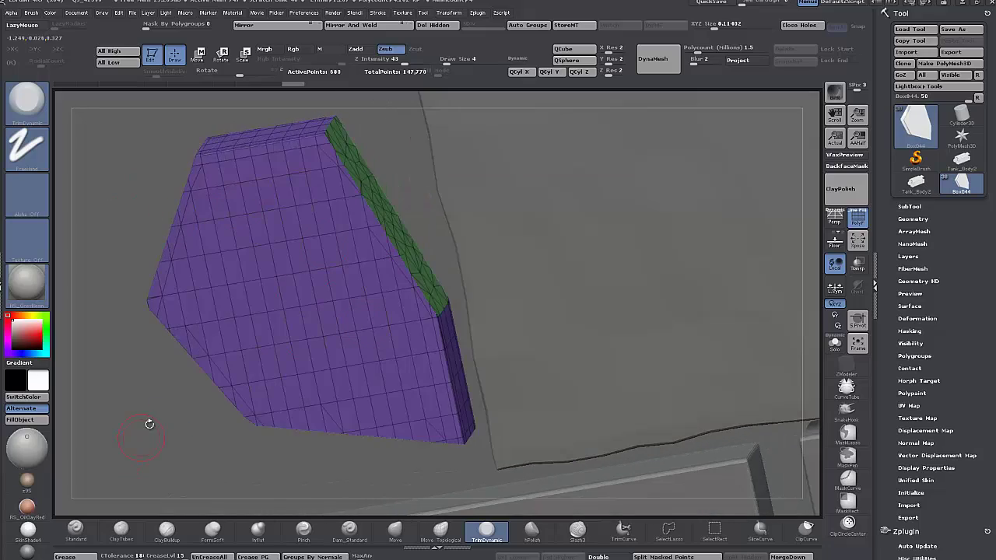
pyautogui.moveTo(149, 425); pyautogui.dragTo(172, 335)
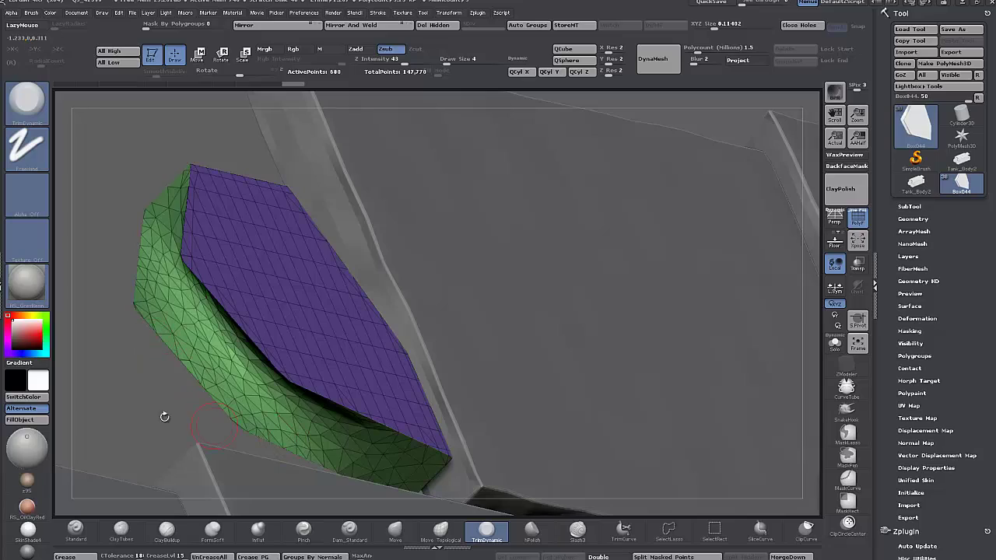
pyautogui.moveTo(164, 417); pyautogui.dragTo(131, 419)
pyautogui.moveTo(125, 359); pyautogui.dragTo(160, 312)
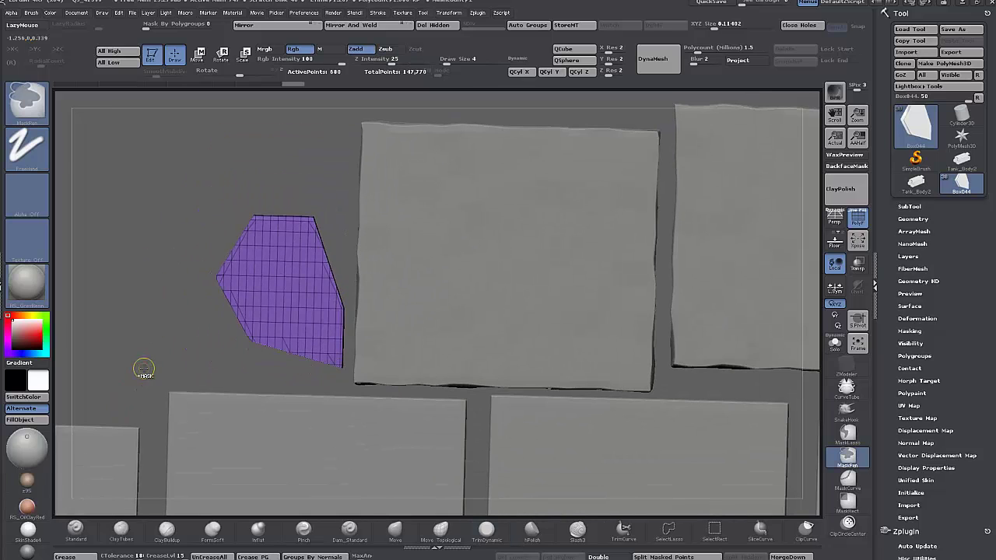
pyautogui.hotkey('ctrl', 'z')
pyautogui.hotkey('ctrl', 'z')
pyautogui.hotkey('ctrl', 'z')
pyautogui.hotkey('ctrl', 'z')
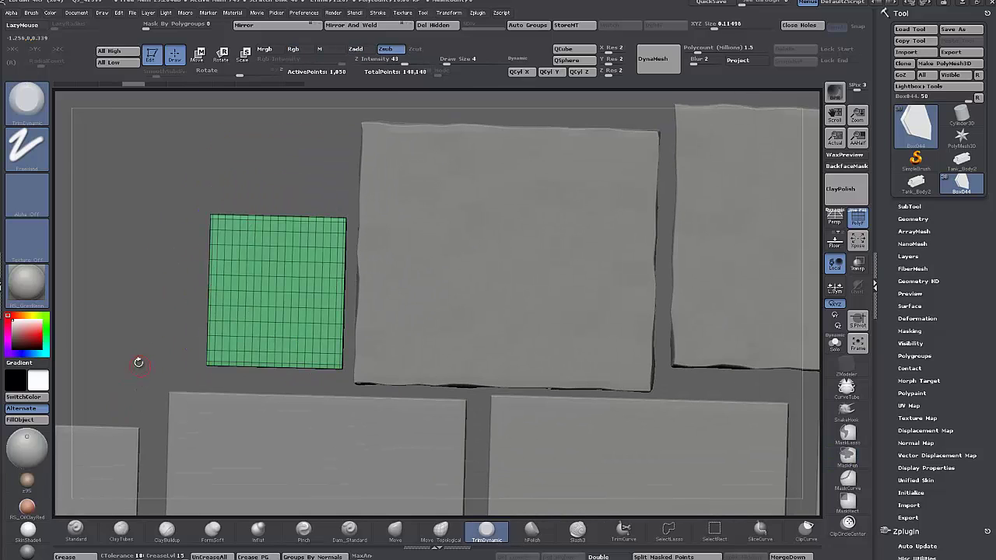
# Step: Slice the small first-row slab with three angled SliceCurve cuts across its upper-right, upper-left and lower-left corners
pyautogui.moveTo(138, 363)
pyautogui.mouseDown()
pyautogui.moveTo(233, 359)
pyautogui.moveTo(133, 367)
pyautogui.moveTo(130, 352)
pyautogui.moveTo(124, 364)
pyautogui.mouseUp()
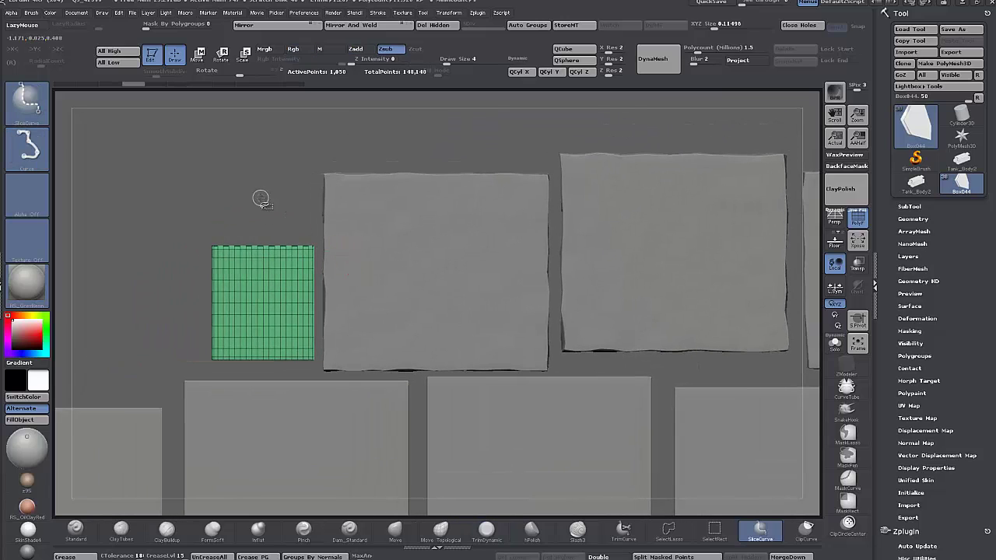
pyautogui.moveTo(260, 196)
pyautogui.keyDown('ctrl'); pyautogui.keyDown('shift'); pyautogui.mouseDown()
pyautogui.moveTo(313, 273)
pyautogui.moveTo(338, 335)
pyautogui.mouseUp(); pyautogui.keyUp('shift'); pyautogui.keyUp('ctrl')
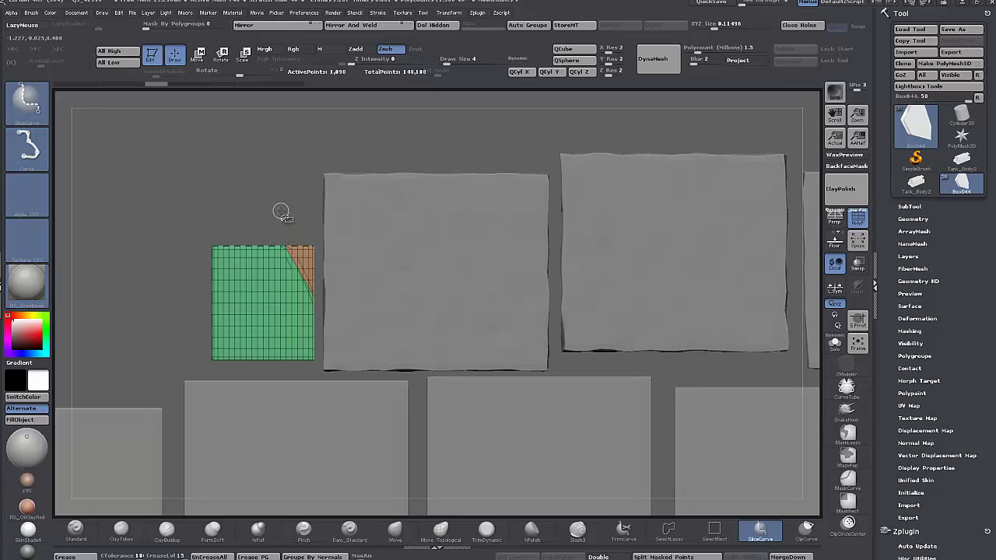
pyautogui.keyDown('ctrl'); pyautogui.keyDown('shift'); pyautogui.moveTo(285, 215); pyautogui.dragTo(224, 356); pyautogui.keyUp('shift'); pyautogui.keyUp('ctrl')
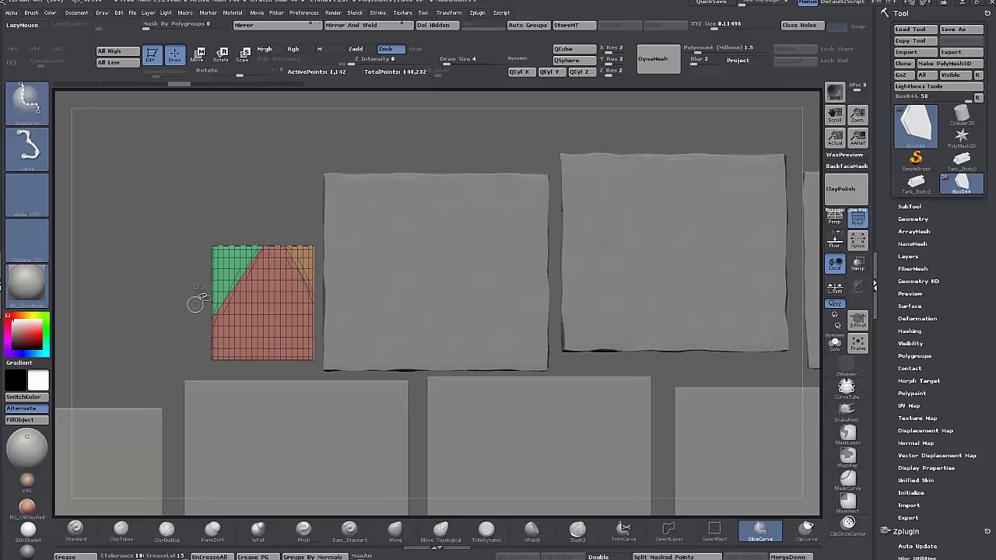
pyautogui.moveTo(195, 263)
pyautogui.keyDown('ctrl'); pyautogui.keyDown('shift'); pyautogui.mouseDown()
pyautogui.moveTo(294, 445)
pyautogui.moveTo(291, 429)
pyautogui.moveTo(281, 430)
pyautogui.mouseUp(); pyautogui.keyUp('shift'); pyautogui.keyUp('ctrl')
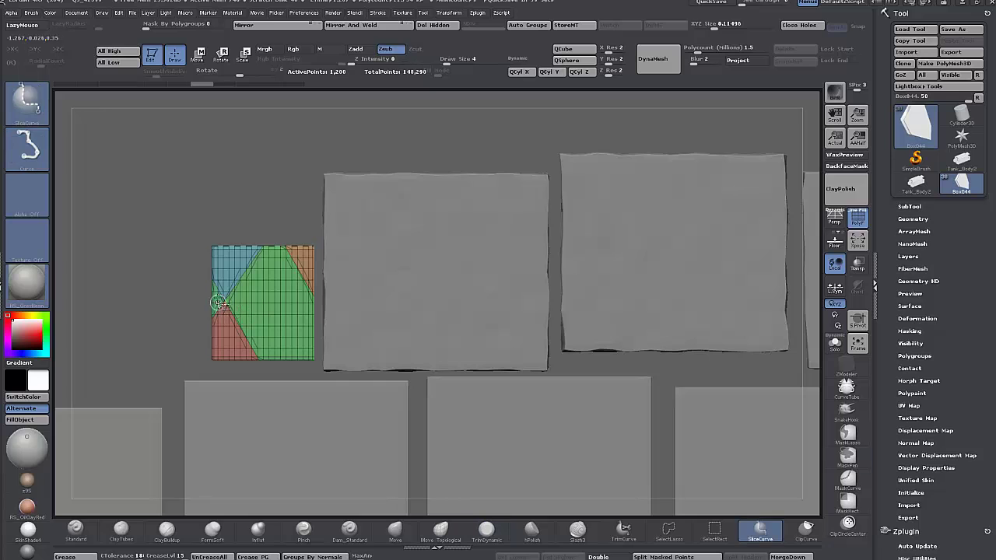
# Step: Hide and delete the small slab's upper-left corner pieces, including the thin sliver on its left edge
pyautogui.keyDown('ctrl'); pyautogui.keyDown('shift'); pyautogui.click(234, 268); pyautogui.keyUp('shift'); pyautogui.keyUp('ctrl')
pyautogui.keyDown('ctrl'); pyautogui.keyDown('shift'); pyautogui.click(234, 268); pyautogui.keyUp('shift'); pyautogui.keyUp('ctrl')
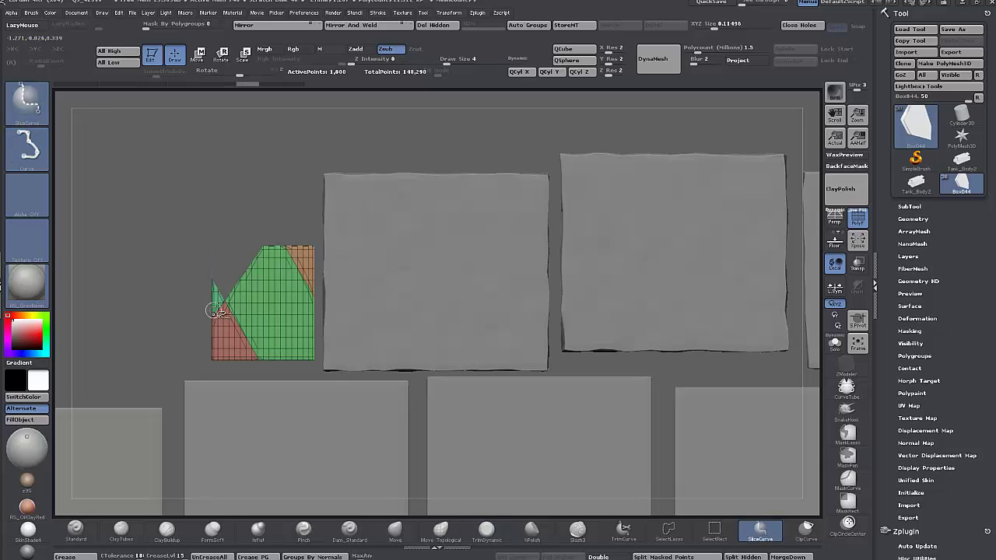
pyautogui.moveTo(180, 310)
pyautogui.mouseDown()
pyautogui.moveTo(234, 319)
pyautogui.moveTo(183, 316)
pyautogui.mouseUp()
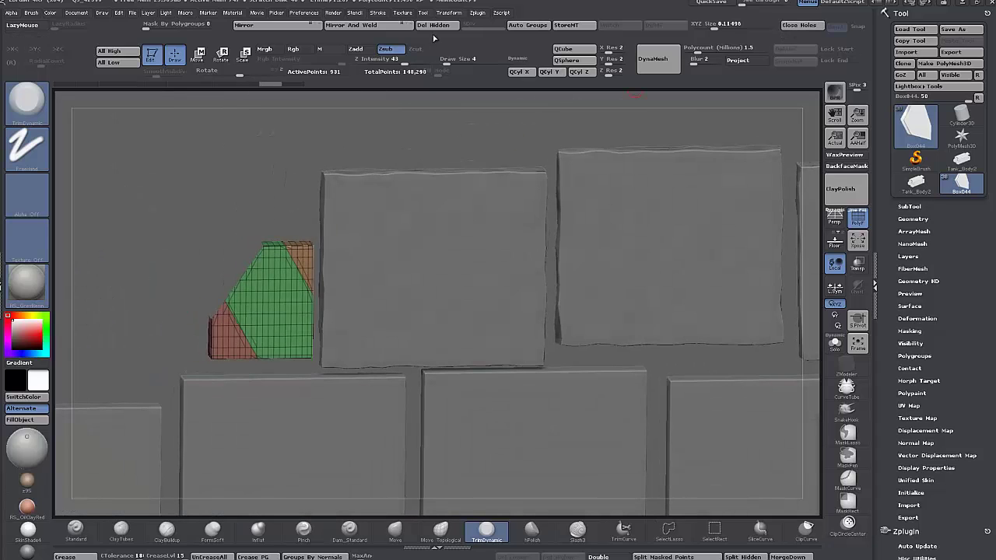
pyautogui.click(434, 25)
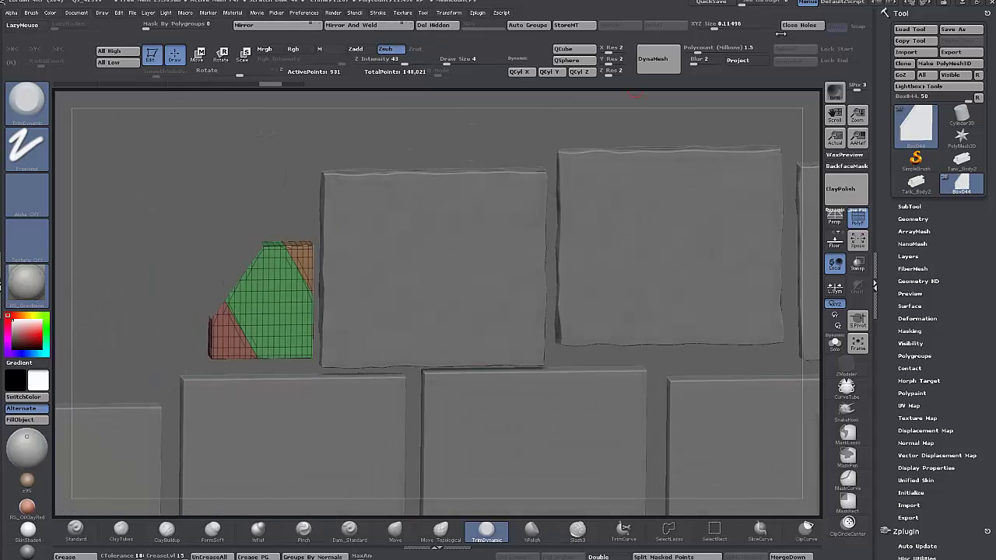
# Step: Slice the protruding strip off the small slab's left cap, delete it together with the lower-left corner piece, and close the open holes
pyautogui.moveTo(154, 295)
pyautogui.mouseDown()
pyautogui.moveTo(188, 344)
pyautogui.moveTo(188, 381)
pyautogui.moveTo(176, 366)
pyautogui.mouseUp()
pyautogui.keyDown('ctrl'); pyautogui.keyDown('shift'); pyautogui.click(227, 354); pyautogui.keyUp('shift'); pyautogui.keyUp('ctrl')
pyautogui.keyDown('ctrl'); pyautogui.keyDown('shift'); pyautogui.click(223, 354); pyautogui.keyUp('shift'); pyautogui.keyUp('ctrl')
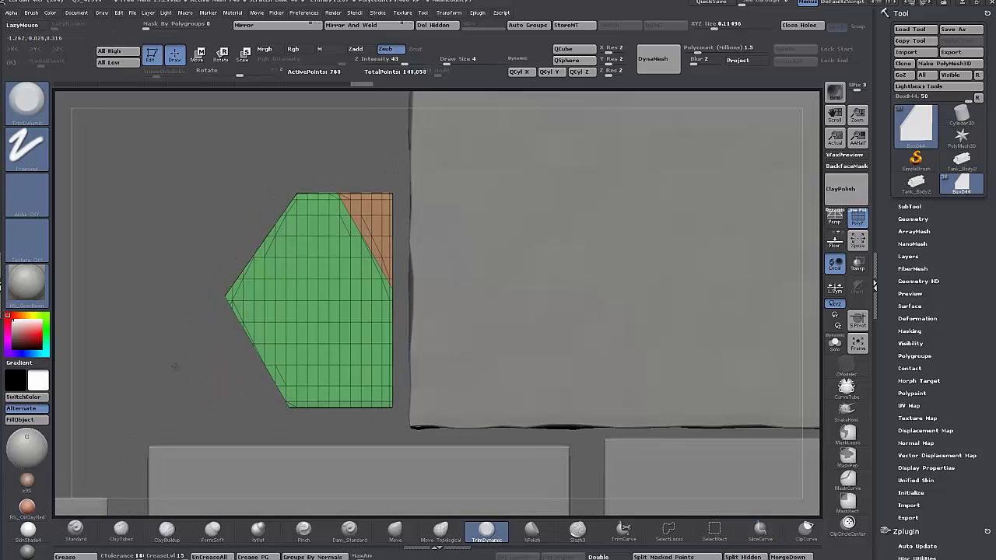
pyautogui.click(767, 535)
pyautogui.moveTo(179, 241)
pyautogui.keyDown('ctrl'); pyautogui.keyDown('shift'); pyautogui.mouseDown()
pyautogui.moveTo(222, 321)
pyautogui.moveTo(234, 307)
pyautogui.mouseUp(); pyautogui.keyUp('shift'); pyautogui.keyUp('ctrl')
pyautogui.moveTo(163, 300); pyautogui.dragTo(195, 311)
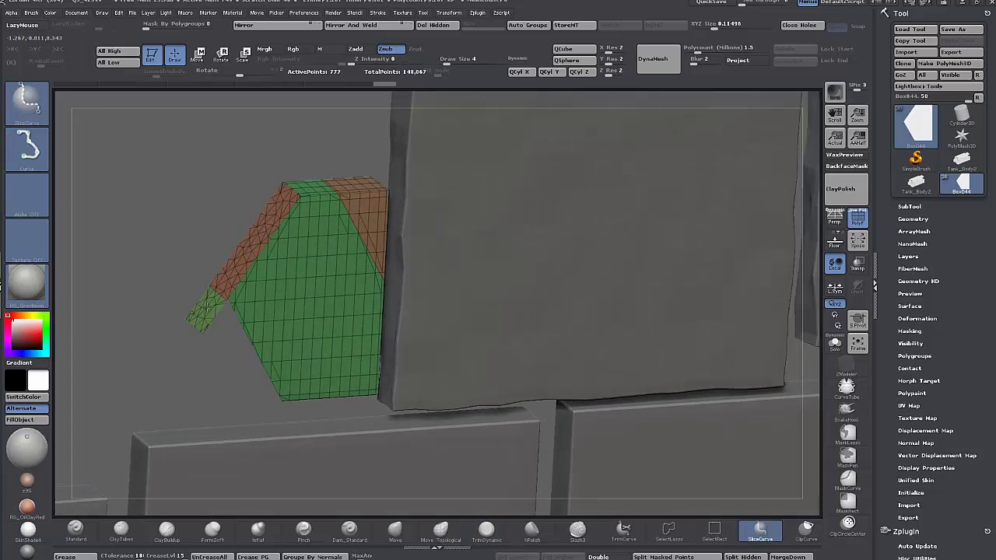
pyautogui.keyDown('ctrl'); pyautogui.keyDown('shift'); pyautogui.click(206, 311); pyautogui.keyUp('shift'); pyautogui.keyUp('ctrl')
pyautogui.moveTo(204, 351); pyautogui.dragTo(479, 99)
pyautogui.click(444, 28)
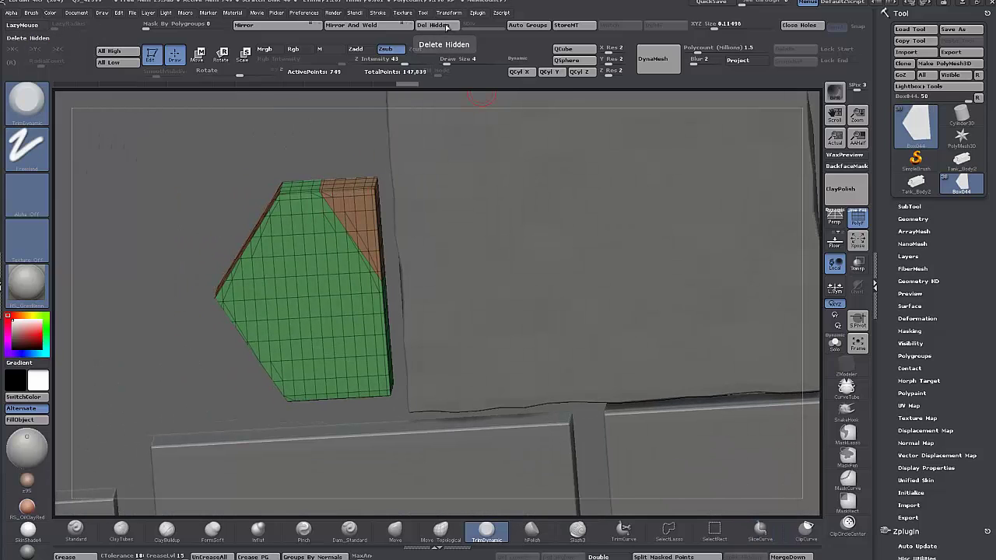
pyautogui.click(793, 28)
# Step: Delete the small slab's upper-right corner piece and close the hole it leaves
pyautogui.moveTo(150, 308)
pyautogui.mouseDown()
pyautogui.moveTo(200, 308)
pyautogui.moveTo(148, 304)
pyautogui.mouseUp()
pyautogui.keyDown('ctrl'); pyautogui.keyDown('shift'); pyautogui.click(359, 179); pyautogui.keyUp('shift'); pyautogui.keyUp('ctrl')
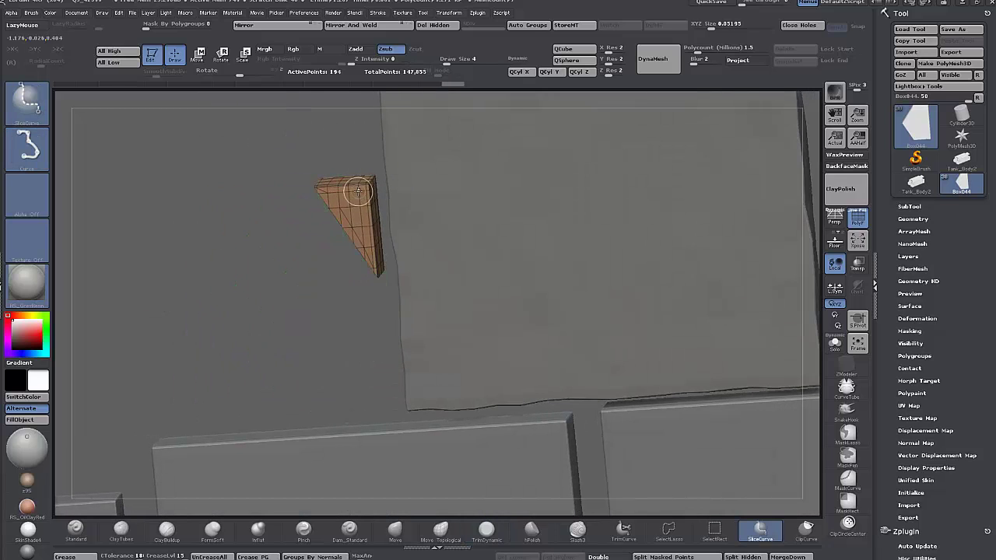
pyautogui.keyDown('ctrl'); pyautogui.keyDown('shift'); pyautogui.click(356, 189); pyautogui.keyUp('shift'); pyautogui.keyUp('ctrl')
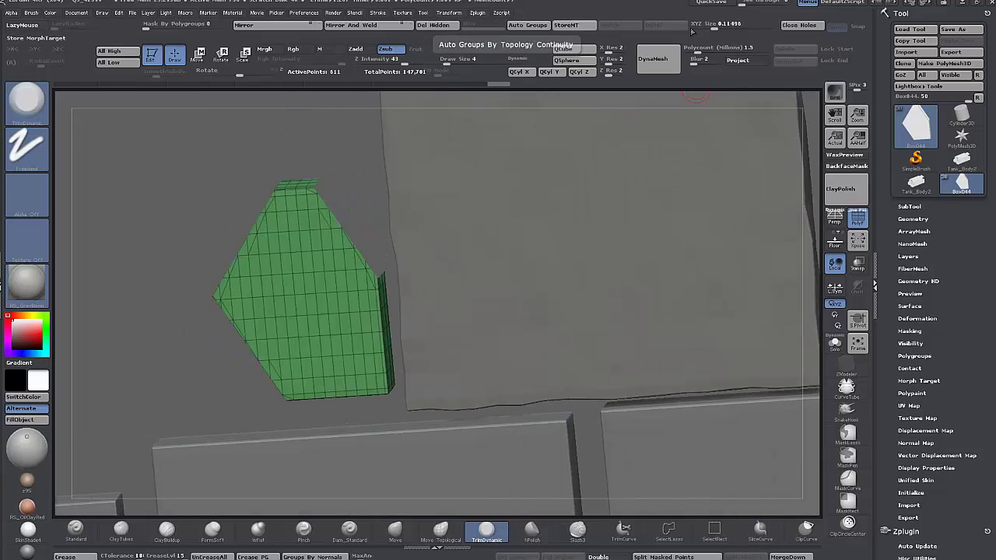
pyautogui.click(449, 27)
pyautogui.click(800, 28)
# Step: Select the second slab of the second row and merge its polygroups into one with Auto Groups
pyautogui.moveTo(150, 238)
pyautogui.mouseDown()
pyautogui.moveTo(202, 257)
pyautogui.moveTo(223, 238)
pyautogui.moveTo(121, 343)
pyautogui.moveTo(162, 274)
pyautogui.moveTo(171, 264)
pyautogui.moveTo(180, 271)
pyautogui.moveTo(183, 218)
pyautogui.moveTo(202, 237)
pyautogui.mouseUp()
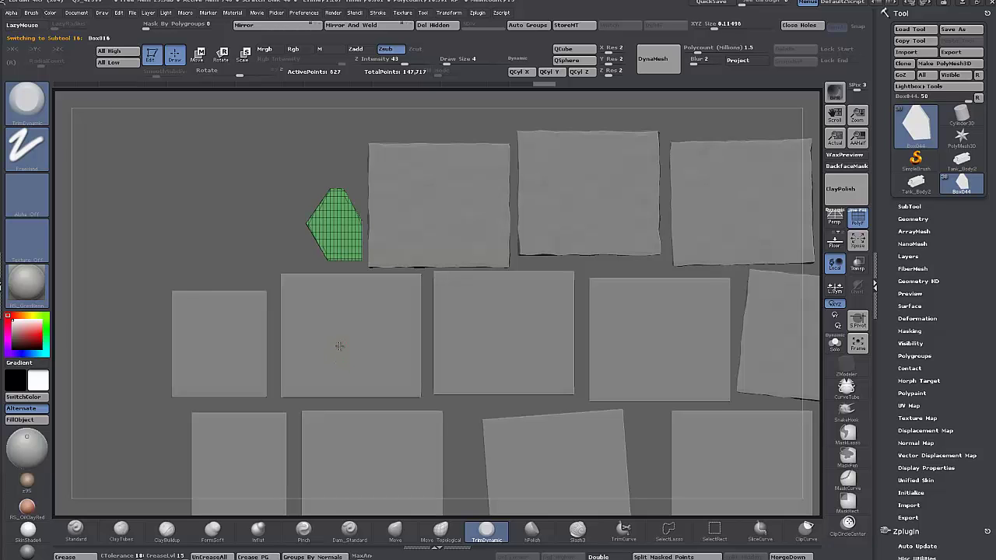
pyautogui.keyDown('alt'); pyautogui.click(339, 347); pyautogui.keyUp('alt')
pyautogui.moveTo(254, 246); pyautogui.dragTo(256, 391)
pyautogui.keyDown('shift'); pyautogui.moveTo(329, 263); pyautogui.dragTo(233, 246); pyautogui.keyUp('shift')
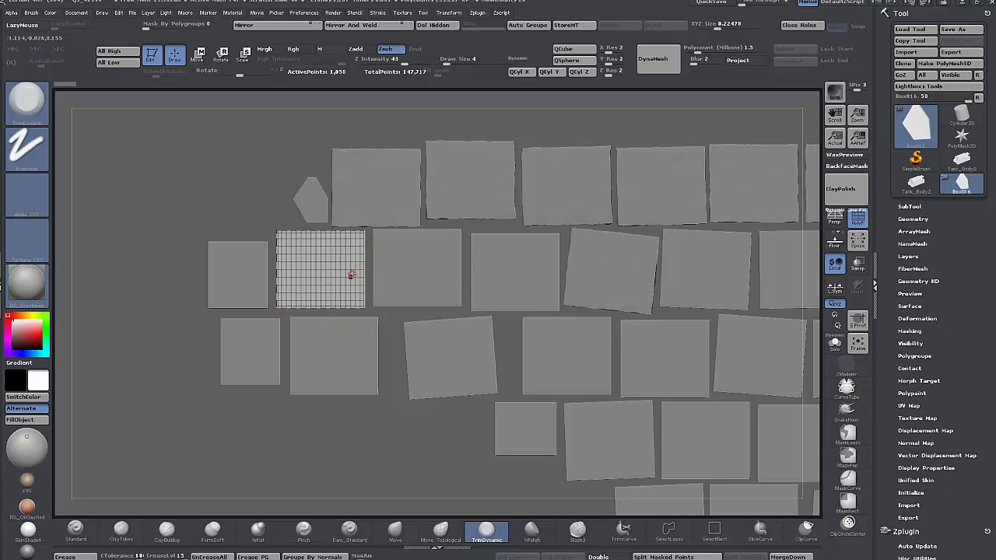
pyautogui.moveTo(206, 182); pyautogui.dragTo(198, 465)
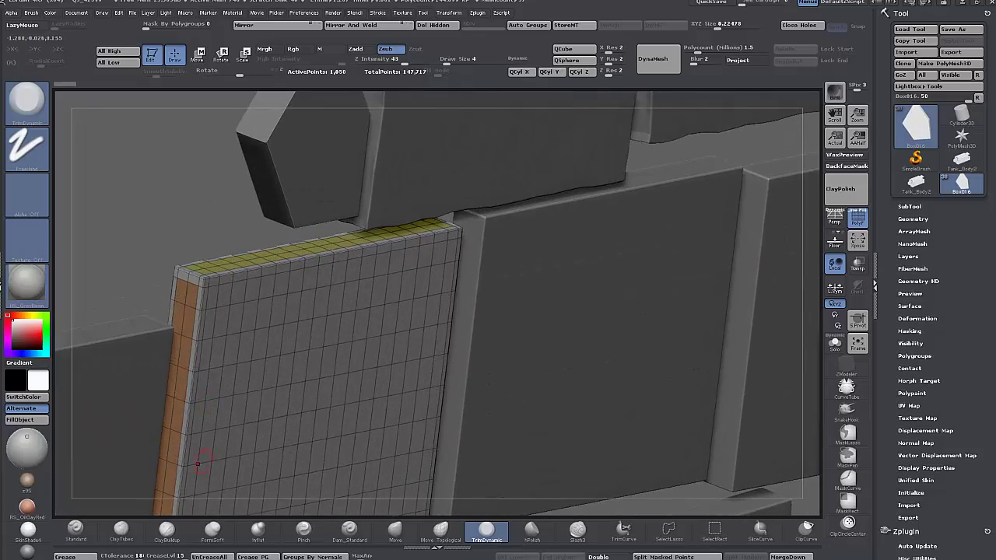
pyautogui.moveTo(153, 168)
pyautogui.mouseDown()
pyautogui.moveTo(249, 165)
pyautogui.moveTo(242, 154)
pyautogui.moveTo(122, 166)
pyautogui.moveTo(148, 173)
pyautogui.mouseUp()
pyautogui.keyDown('alt'); pyautogui.moveTo(151, 208); pyautogui.dragTo(157, 103); pyautogui.keyUp('alt')
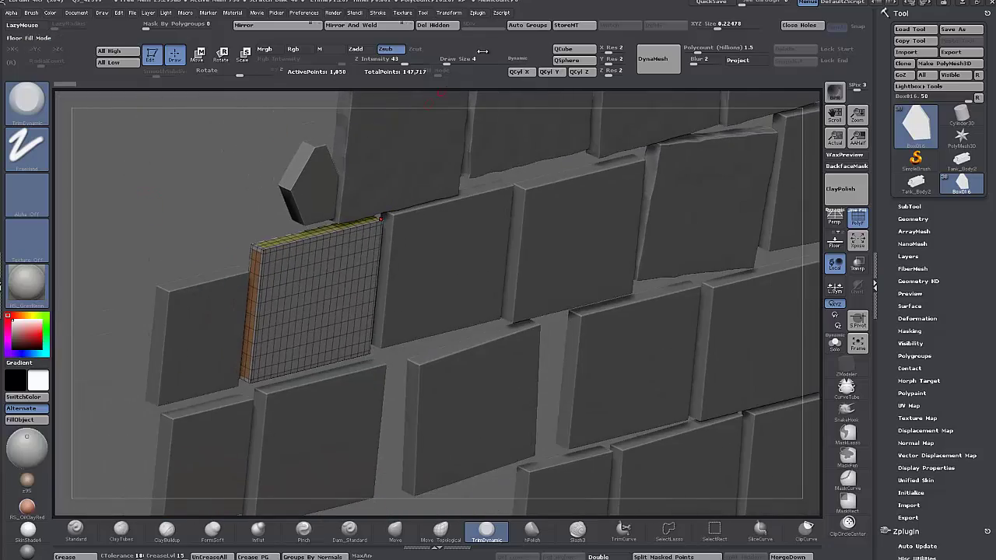
pyautogui.click(534, 28)
pyautogui.moveTo(172, 195); pyautogui.dragTo(118, 207)
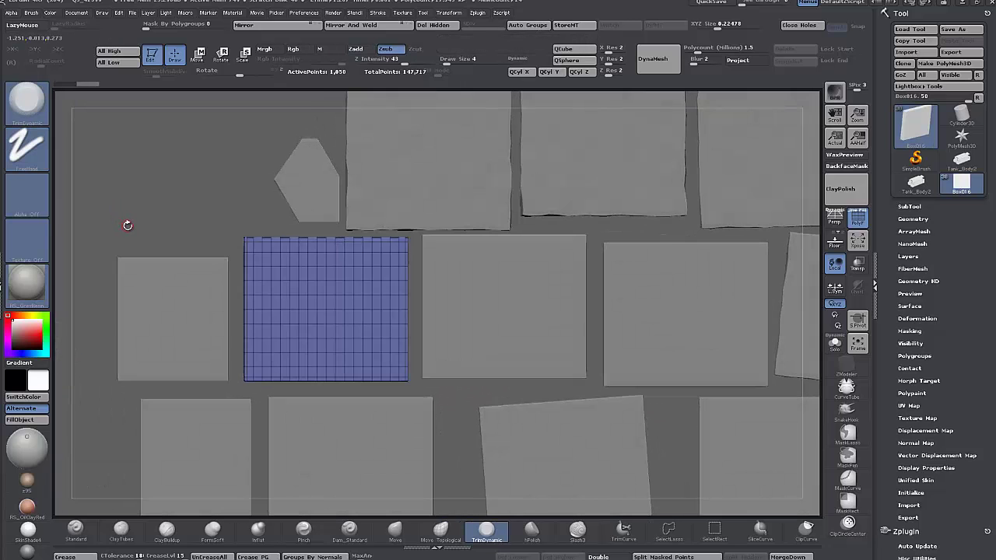
# Step: Select the small slab at the start of the second row and merge its polygroups into one with Auto Groups
pyautogui.keyDown('alt'); pyautogui.moveTo(104, 325); pyautogui.dragTo(153, 273); pyautogui.keyUp('alt')
pyautogui.keyDown('alt'); pyautogui.click(227, 236); pyautogui.keyUp('alt')
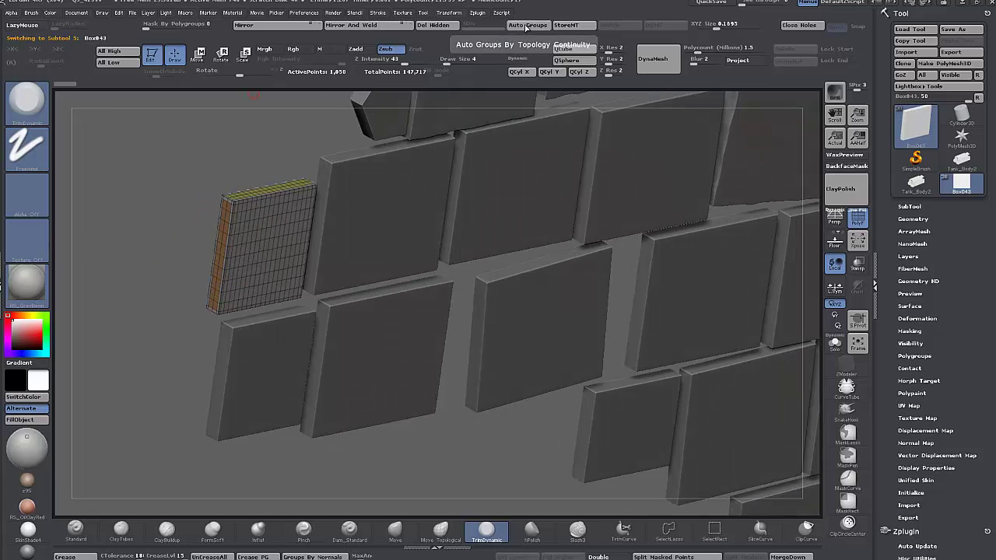
pyautogui.moveTo(192, 326); pyautogui.dragTo(168, 327)
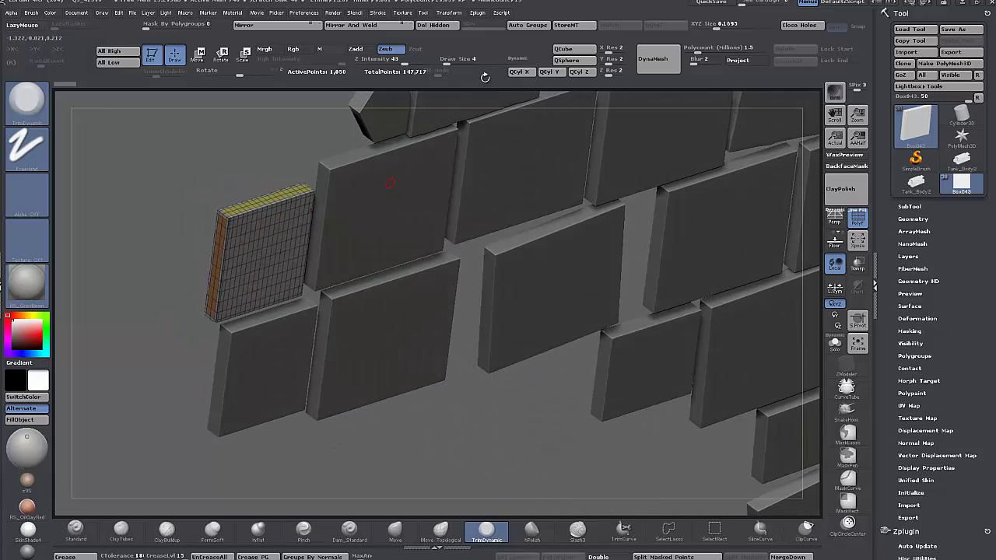
pyautogui.click(526, 25)
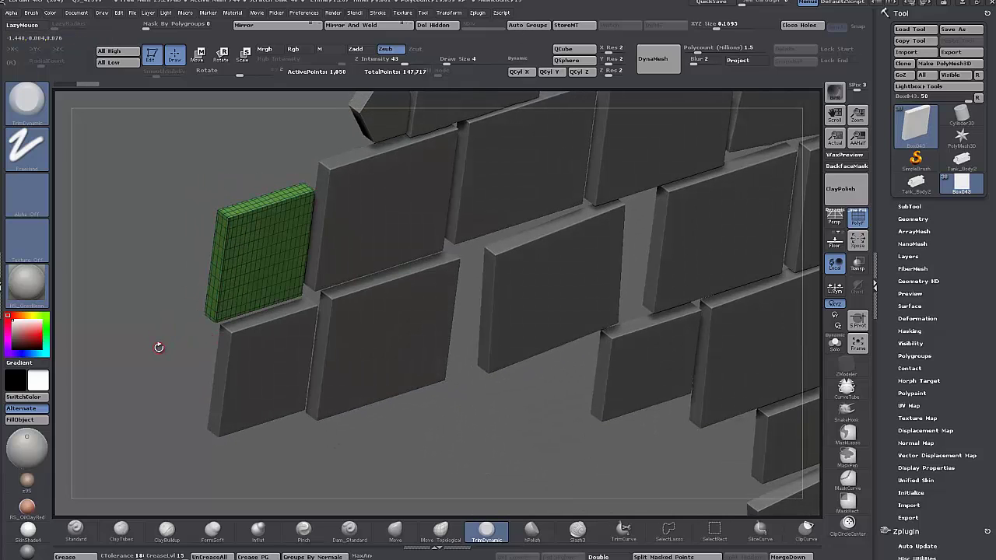
# Step: Slice the small second-row slab with a bent cut around its upper-left corner and a straight diagonal cut from top edge to lower right
pyautogui.keyDown('shift'); pyautogui.moveTo(158, 347); pyautogui.dragTo(292, 290); pyautogui.keyUp('shift')
pyautogui.keyDown('alt'); pyautogui.moveTo(230, 227); pyautogui.dragTo(311, 239); pyautogui.keyUp('alt')
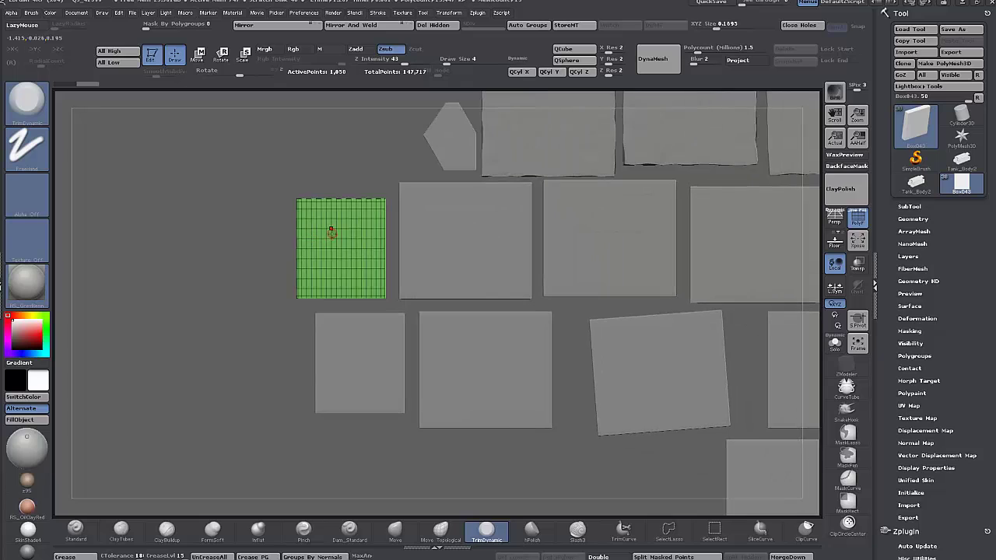
pyautogui.moveTo(358, 162)
pyautogui.keyDown('ctrl'); pyautogui.keyDown('shift'); pyautogui.mouseDown()
pyautogui.moveTo(235, 310)
pyautogui.moveTo(333, 219)
pyautogui.moveTo(216, 269)
pyautogui.mouseUp(); pyautogui.keyUp('shift'); pyautogui.keyUp('ctrl')
pyautogui.press('alt')
pyautogui.press('alt')
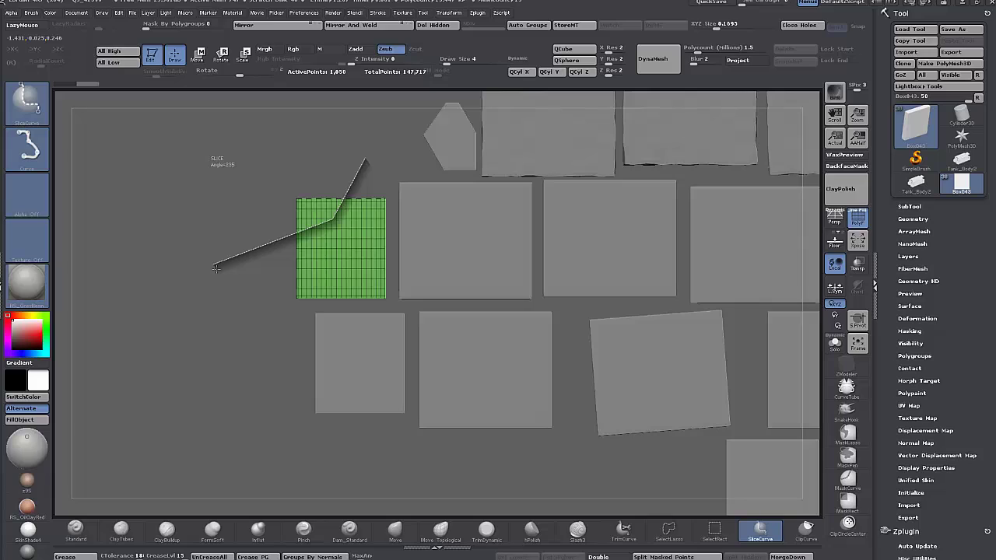
pyautogui.moveTo(216, 269)
pyautogui.keyDown('ctrl'); pyautogui.keyDown('shift'); pyautogui.mouseDown()
pyautogui.moveTo(157, 405)
pyautogui.moveTo(106, 354)
pyautogui.moveTo(75, 378)
pyautogui.mouseUp(); pyautogui.keyUp('shift'); pyautogui.keyUp('ctrl')
pyautogui.press('alt')
pyautogui.moveTo(200, 313)
pyautogui.mouseDown()
pyautogui.moveTo(230, 362)
pyautogui.moveTo(207, 325)
pyautogui.moveTo(221, 350)
pyautogui.moveTo(212, 327)
pyautogui.moveTo(231, 313)
pyautogui.mouseUp()
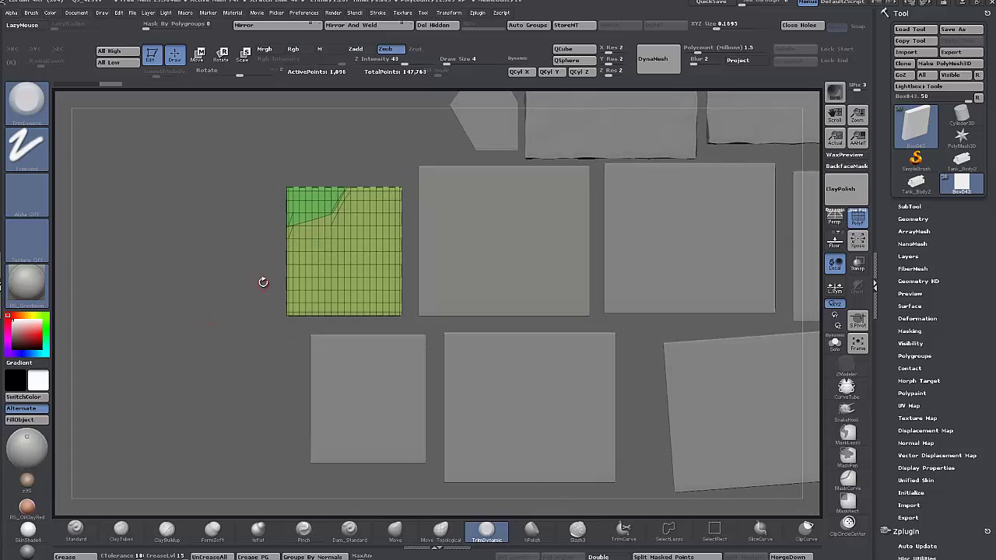
pyautogui.moveTo(299, 154)
pyautogui.keyDown('ctrl'); pyautogui.keyDown('shift'); pyautogui.mouseDown()
pyautogui.moveTo(404, 378)
pyautogui.moveTo(427, 383)
pyautogui.mouseUp(); pyautogui.keyUp('shift'); pyautogui.keyUp('ctrl')
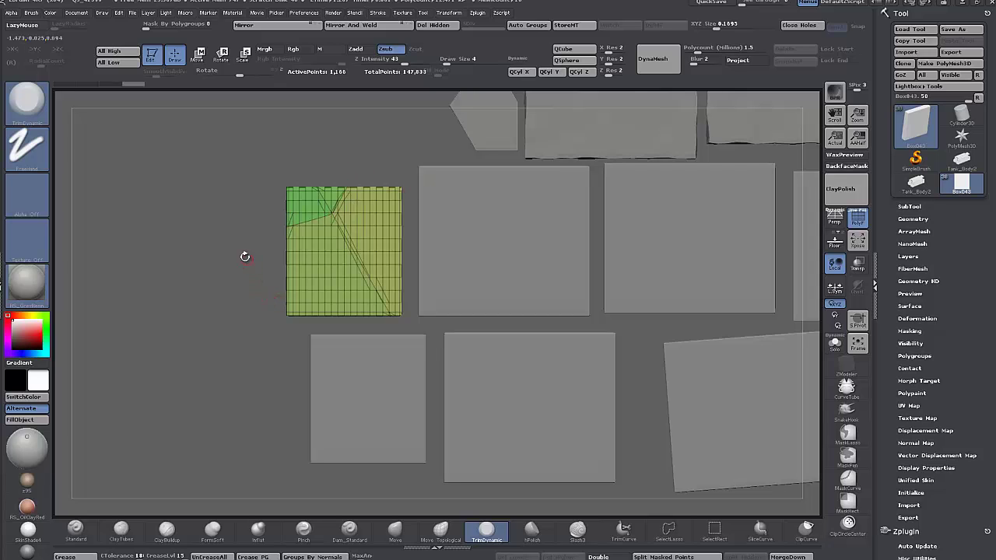
# Step: Try an additional diagonal slice across the lower-left corner of the small second-row slab
pyautogui.moveTo(236, 244)
pyautogui.keyDown('ctrl'); pyautogui.keyDown('shift'); pyautogui.mouseDown()
pyautogui.moveTo(317, 302)
pyautogui.moveTo(346, 355)
pyautogui.mouseUp(); pyautogui.keyUp('shift'); pyautogui.keyUp('ctrl')
pyautogui.moveTo(265, 336)
pyautogui.mouseDown()
pyautogui.moveTo(302, 315)
pyautogui.moveTo(283, 300)
pyautogui.mouseUp()
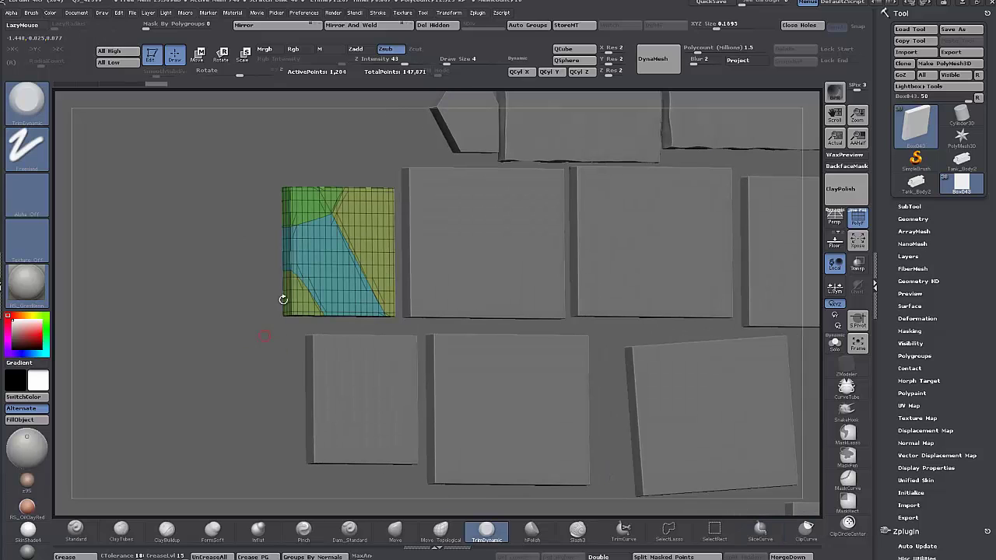
pyautogui.moveTo(267, 350); pyautogui.dragTo(267, 292)
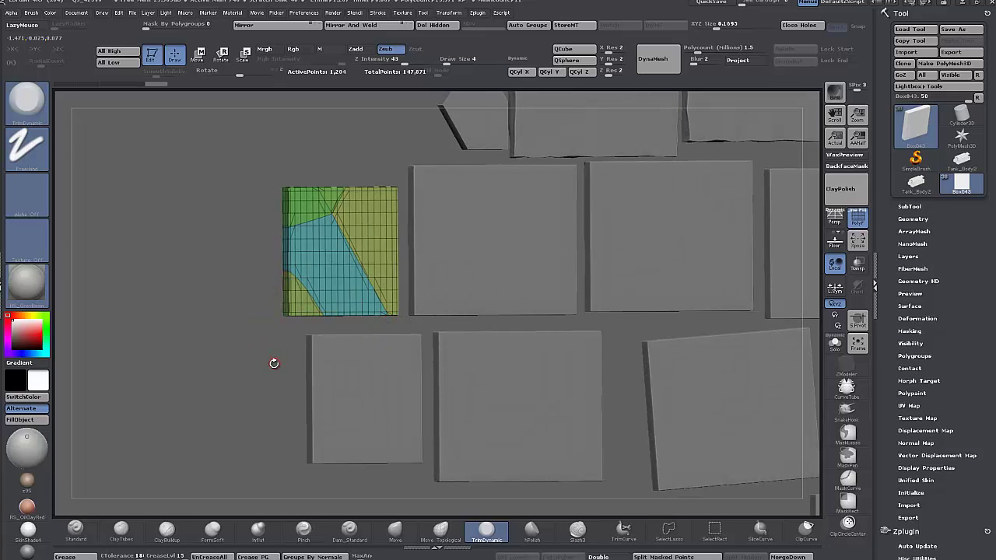
pyautogui.moveTo(260, 364); pyautogui.dragTo(204, 233)
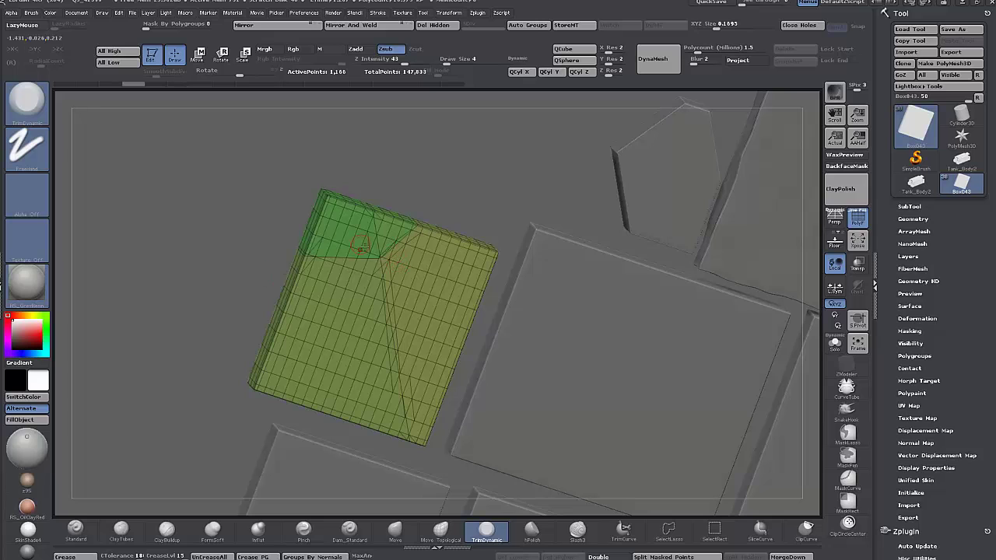
# Step: Delete the small wedge between the crossing cuts at the second-row slab's top edge and close the resulting hole
pyautogui.moveTo(206, 251); pyautogui.dragTo(335, 234)
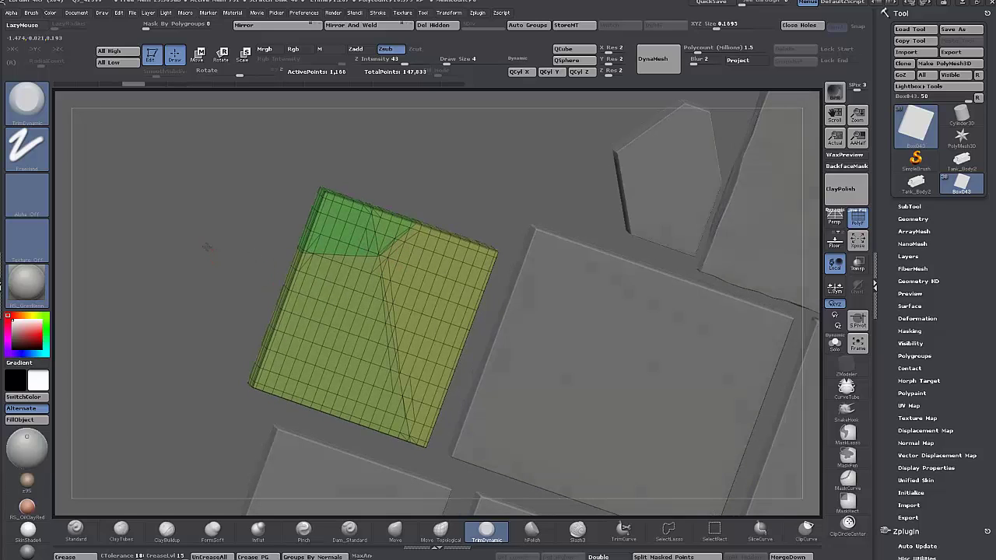
pyautogui.keyDown('ctrl'); pyautogui.keyDown('shift'); pyautogui.click(385, 222); pyautogui.keyUp('shift'); pyautogui.keyUp('ctrl')
pyautogui.keyDown('ctrl'); pyautogui.keyDown('shift'); pyautogui.click(384, 222); pyautogui.keyUp('shift'); pyautogui.keyUp('ctrl')
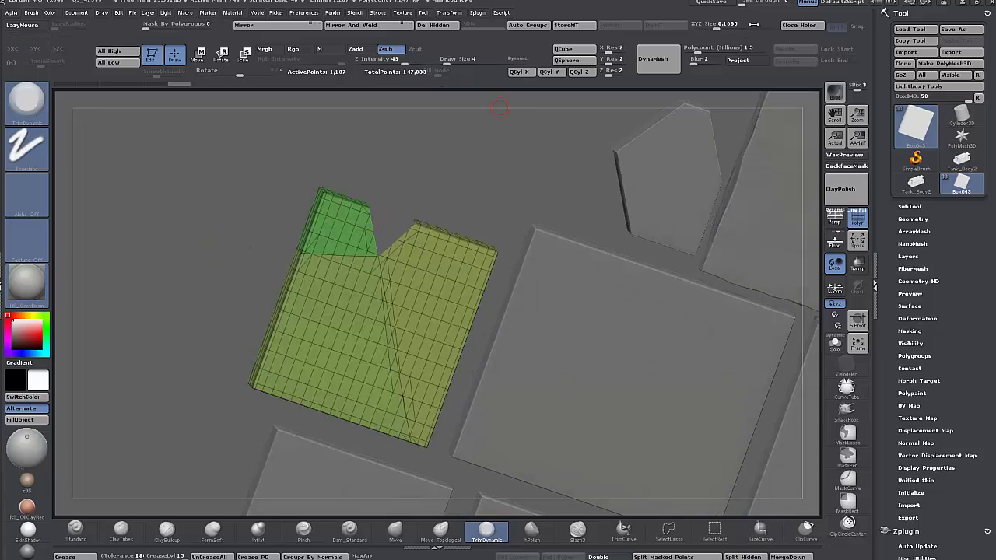
pyautogui.click(436, 27)
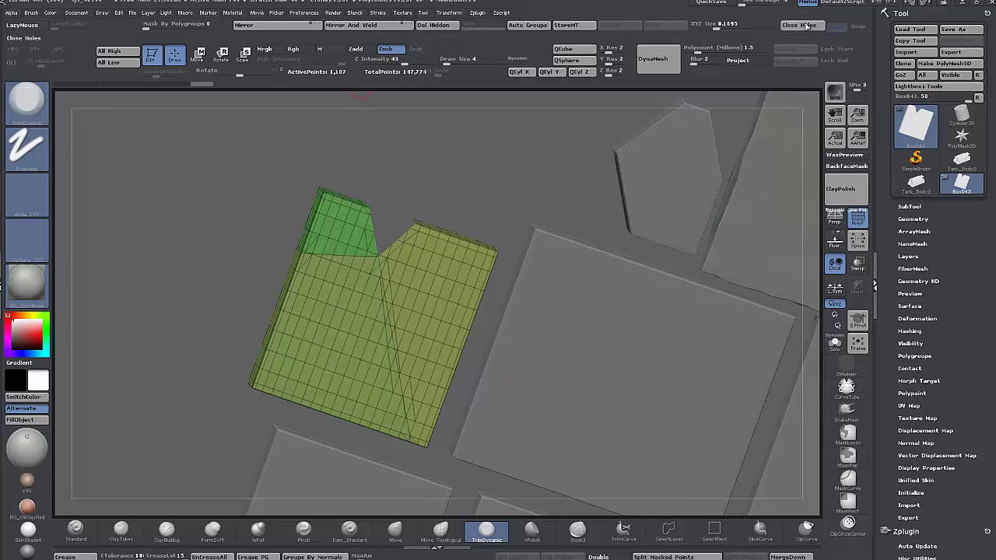
pyautogui.click(799, 24)
pyautogui.moveTo(202, 189)
pyautogui.mouseDown()
pyautogui.moveTo(175, 238)
pyautogui.moveTo(203, 206)
pyautogui.mouseUp()
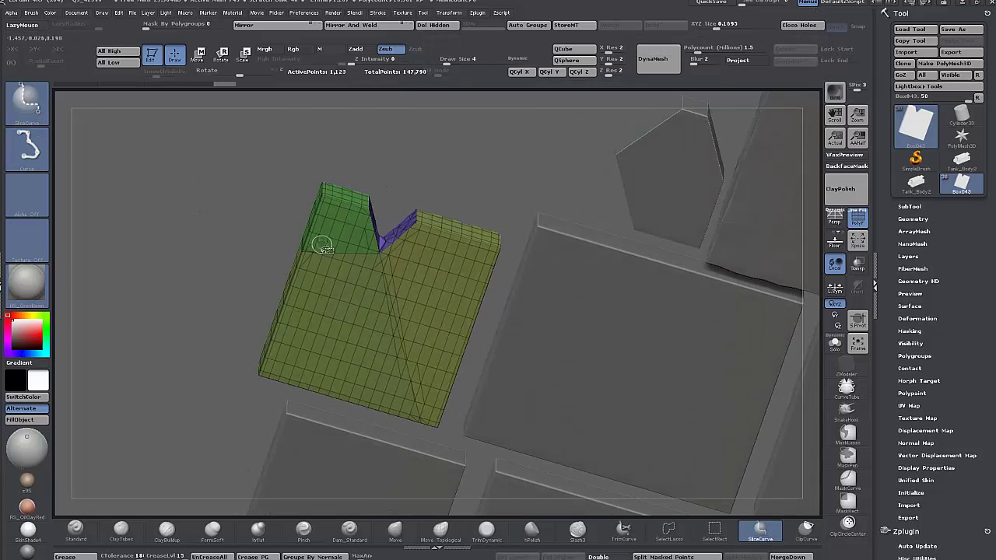
# Step: Hide the remaining upper-left corner piece of the small second-row slab
pyautogui.keyDown('ctrl'); pyautogui.keyDown('shift'); pyautogui.click(317, 219); pyautogui.keyUp('shift'); pyautogui.keyUp('ctrl')
pyautogui.keyDown('ctrl'); pyautogui.keyDown('shift'); pyautogui.click(316, 217); pyautogui.keyUp('shift'); pyautogui.keyUp('ctrl')
pyautogui.moveTo(268, 187); pyautogui.dragTo(226, 218)
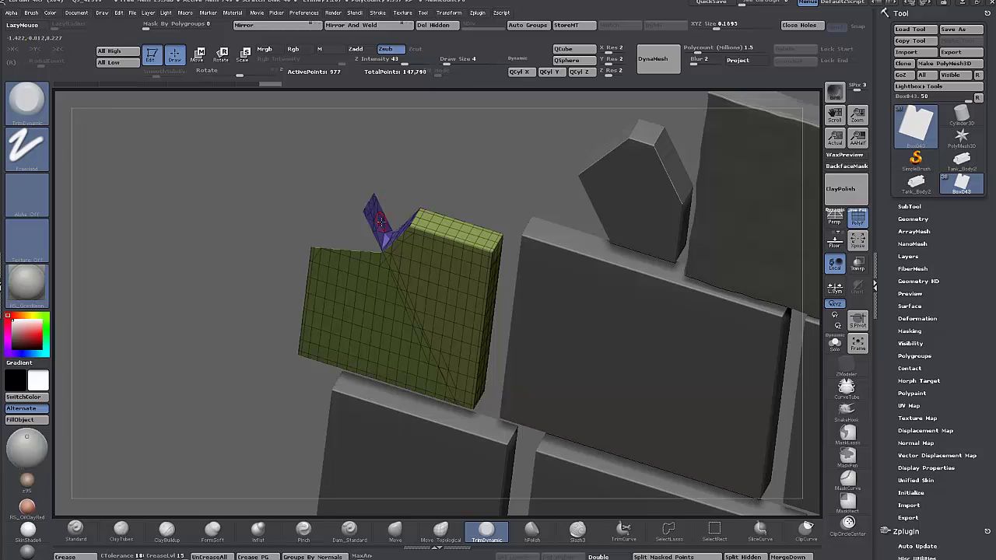
# Step: Slice through the left stone tile at its notch with SliceCurve and delete the hidden geometry
pyautogui.moveTo(380, 222); pyautogui.dragTo(415, 211)
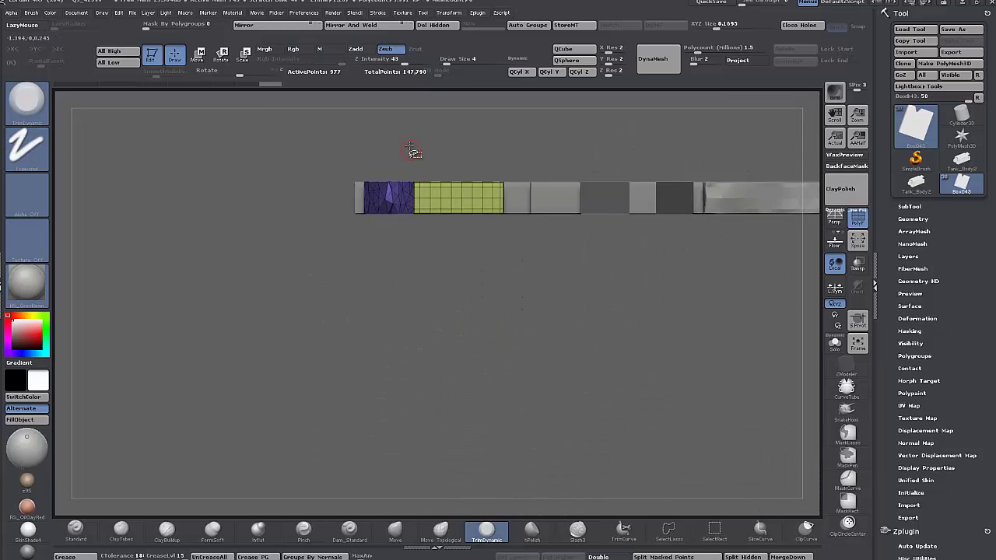
pyautogui.keyDown('ctrl'); pyautogui.keyDown('shift'); pyautogui.moveTo(412, 150); pyautogui.dragTo(373, 194); pyautogui.keyUp('shift'); pyautogui.keyUp('ctrl')
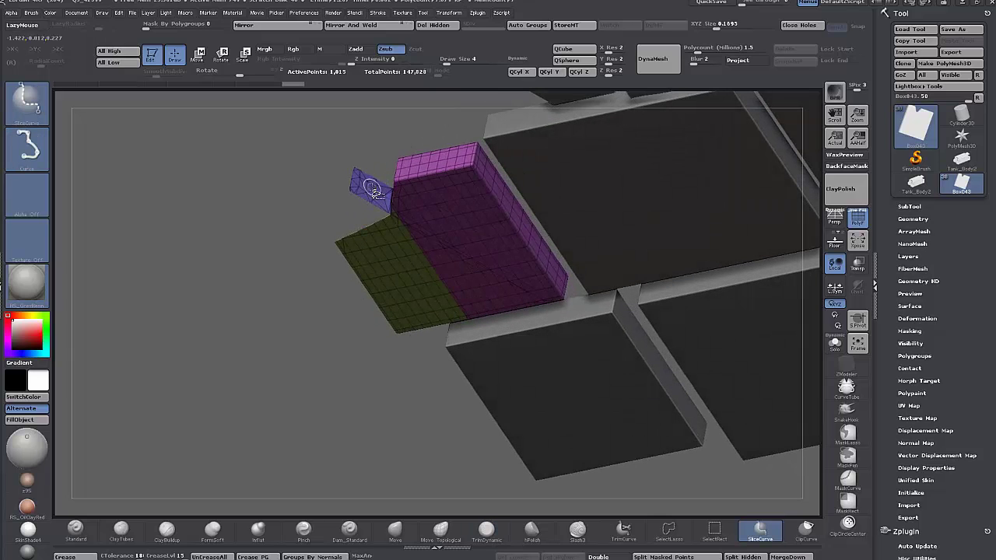
pyautogui.click(437, 26)
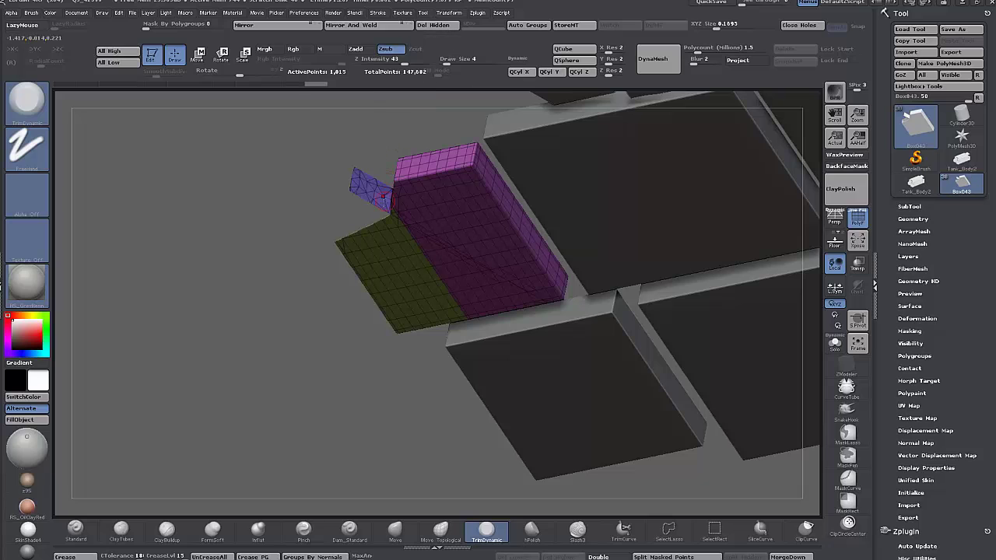
# Step: Hide the leftover flap polygroup at the tile's notch, delete it and close the hole along the tile's upper edge
pyautogui.keyDown('ctrl'); pyautogui.keyDown('shift'); pyautogui.click(380, 195); pyautogui.keyUp('shift'); pyautogui.keyUp('ctrl')
pyautogui.keyDown('ctrl'); pyautogui.keyDown('shift'); pyautogui.click(373, 191); pyautogui.keyUp('shift'); pyautogui.keyUp('ctrl')
pyautogui.moveTo(268, 234)
pyautogui.mouseDown()
pyautogui.moveTo(238, 256)
pyautogui.moveTo(260, 219)
pyautogui.mouseUp()
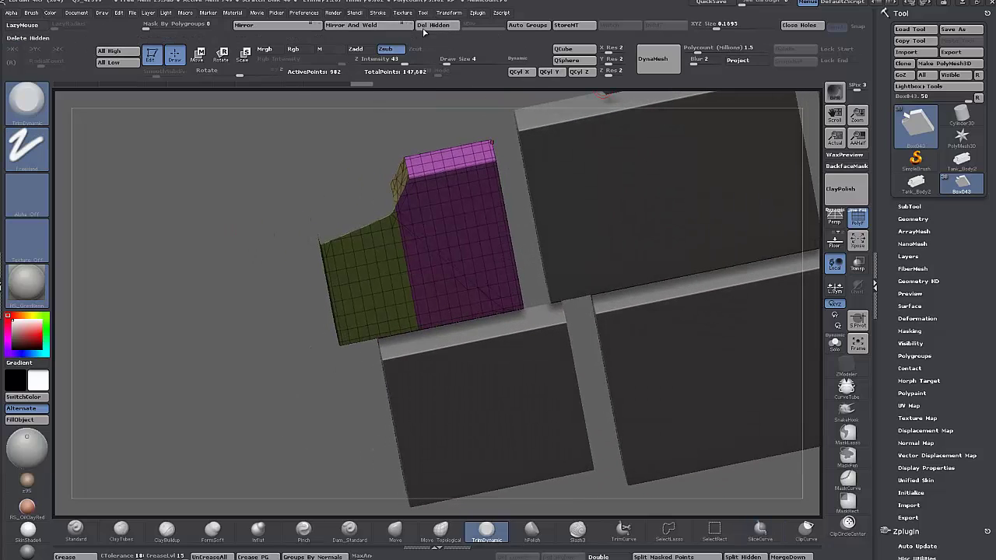
pyautogui.click(432, 25)
pyautogui.click(799, 25)
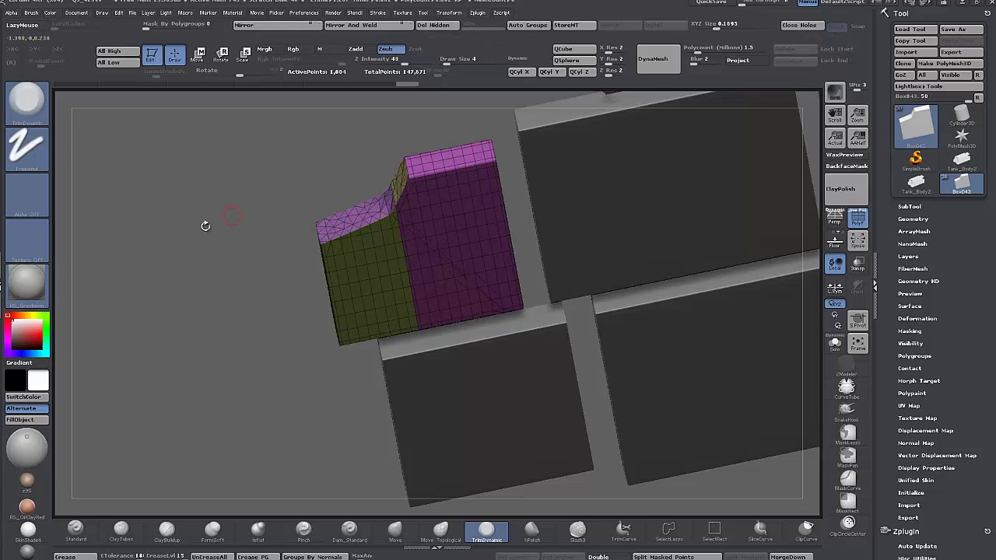
# Step: Examine the notched tile's repaired edge and surfaces from several angles, with and without the polygroup wireframe
pyautogui.moveTo(205, 226)
pyautogui.mouseDown()
pyautogui.moveTo(218, 241)
pyautogui.moveTo(214, 222)
pyautogui.moveTo(236, 181)
pyautogui.moveTo(266, 184)
pyautogui.mouseUp()
pyautogui.moveTo(414, 206)
pyautogui.keyDown('shift'); pyautogui.mouseDown()
pyautogui.moveTo(407, 218)
pyautogui.moveTo(414, 197)
pyautogui.mouseUp(); pyautogui.keyUp('shift')
pyautogui.moveTo(169, 241)
pyautogui.keyDown('alt'); pyautogui.mouseDown()
pyautogui.moveTo(174, 152)
pyautogui.moveTo(247, 287)
pyautogui.moveTo(246, 260)
pyautogui.moveTo(265, 270)
pyautogui.moveTo(240, 262)
pyautogui.moveTo(261, 283)
pyautogui.mouseUp(); pyautogui.keyUp('alt')
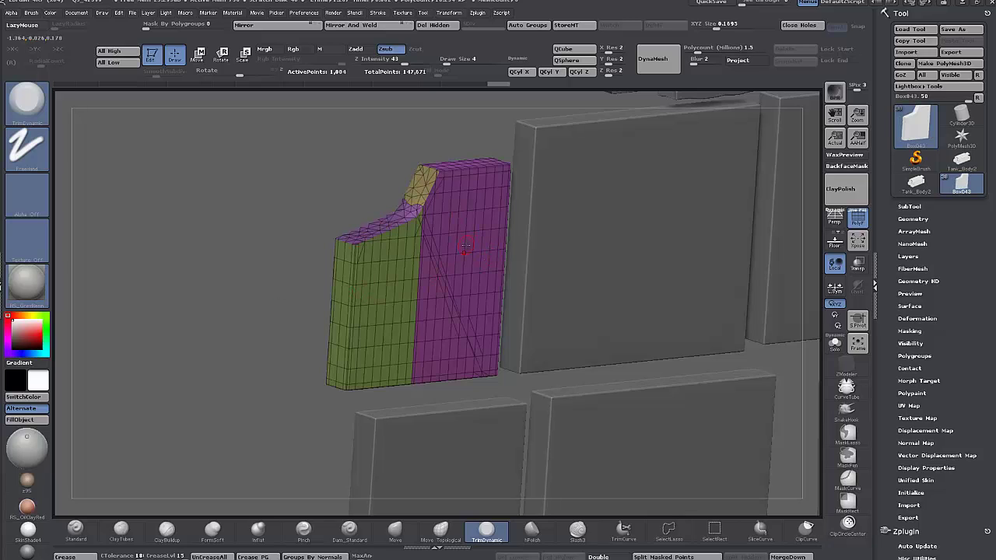
pyautogui.moveTo(285, 343); pyautogui.dragTo(251, 263)
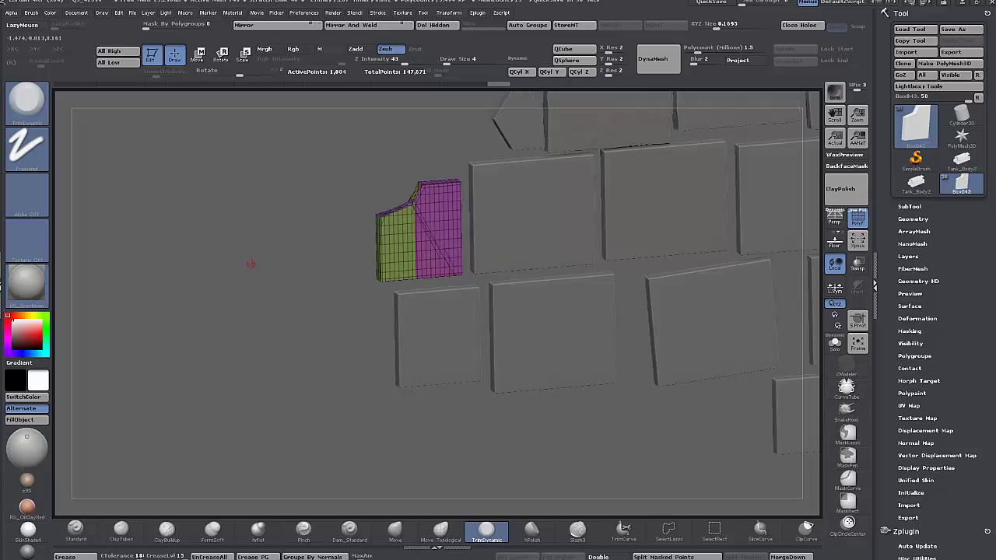
pyautogui.keyDown('alt'); pyautogui.moveTo(277, 253); pyautogui.dragTo(311, 365); pyautogui.keyUp('alt')
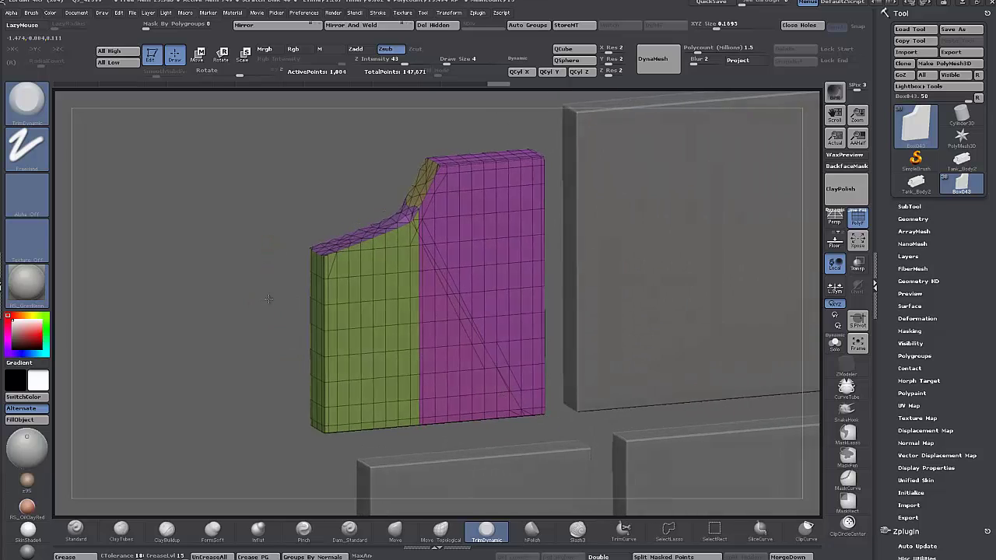
pyautogui.moveTo(271, 298); pyautogui.dragTo(312, 249)
pyautogui.click(856, 221)
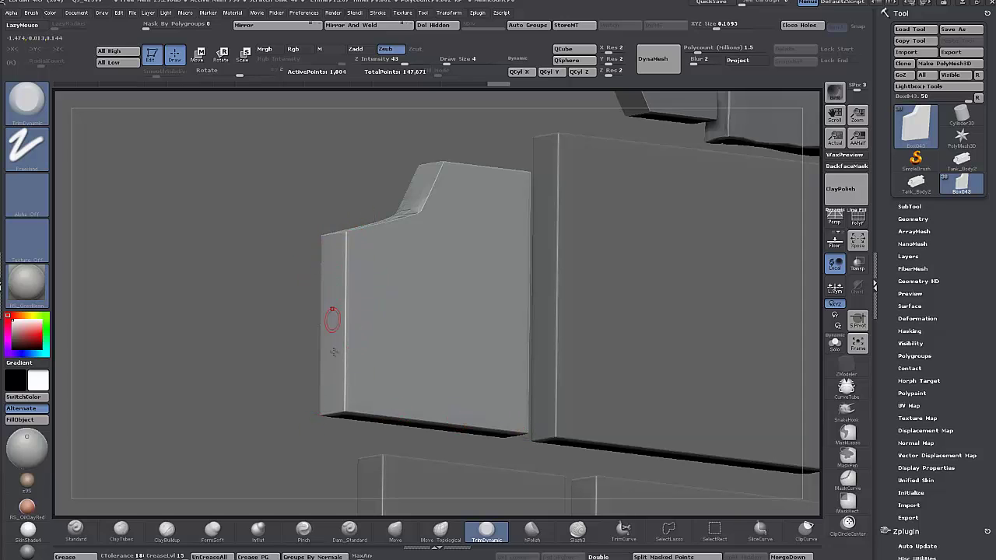
pyautogui.moveTo(226, 296)
pyautogui.keyDown('alt'); pyautogui.mouseDown()
pyautogui.moveTo(224, 341)
pyautogui.moveTo(216, 282)
pyautogui.moveTo(198, 304)
pyautogui.mouseUp(); pyautogui.keyUp('alt')
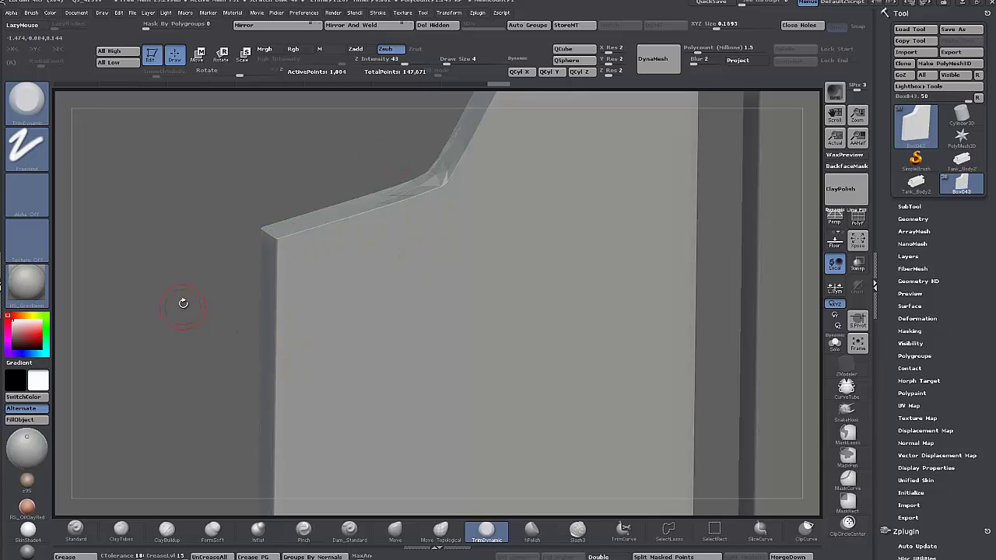
pyautogui.moveTo(183, 303); pyautogui.dragTo(234, 256)
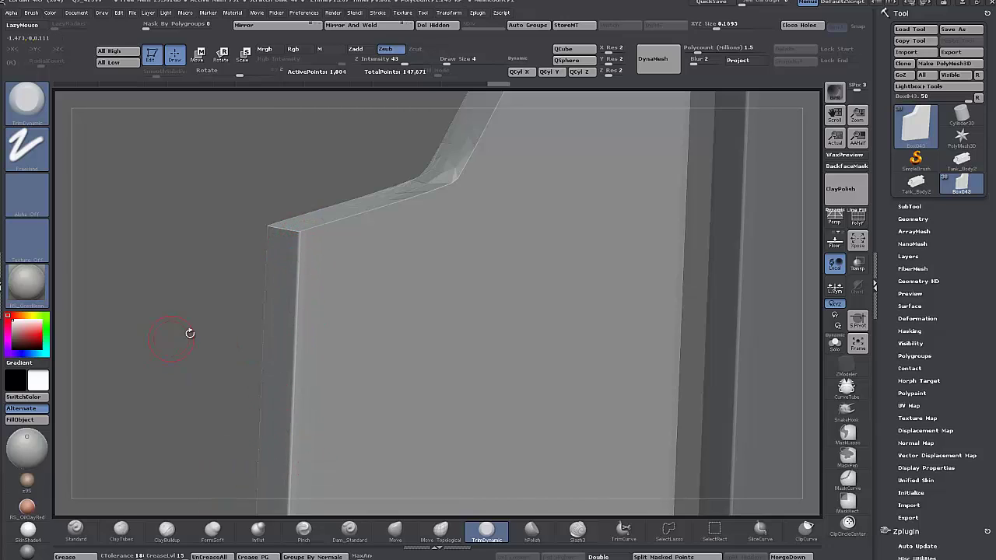
pyautogui.moveTo(176, 307); pyautogui.dragTo(182, 277)
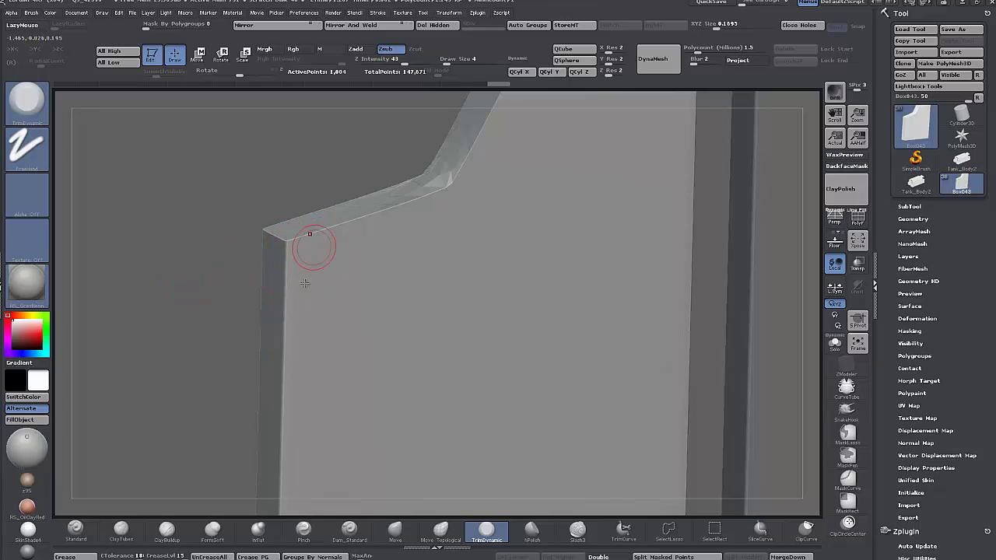
pyautogui.keyDown('alt'); pyautogui.moveTo(210, 249); pyautogui.dragTo(196, 350); pyautogui.keyUp('alt')
pyautogui.keyDown('alt'); pyautogui.moveTo(183, 221); pyautogui.dragTo(470, 84); pyautogui.keyUp('alt')
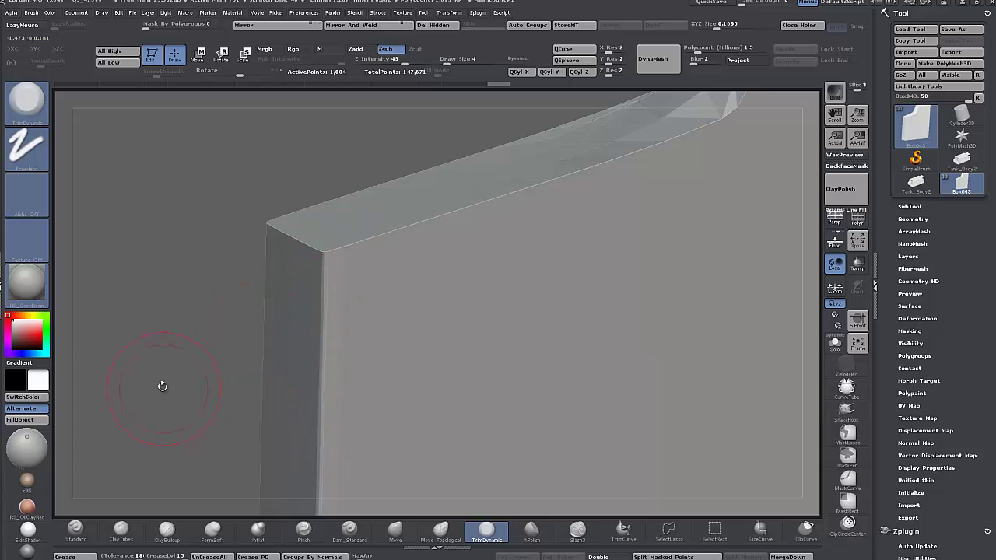
pyautogui.moveTo(163, 386); pyautogui.dragTo(260, 354)
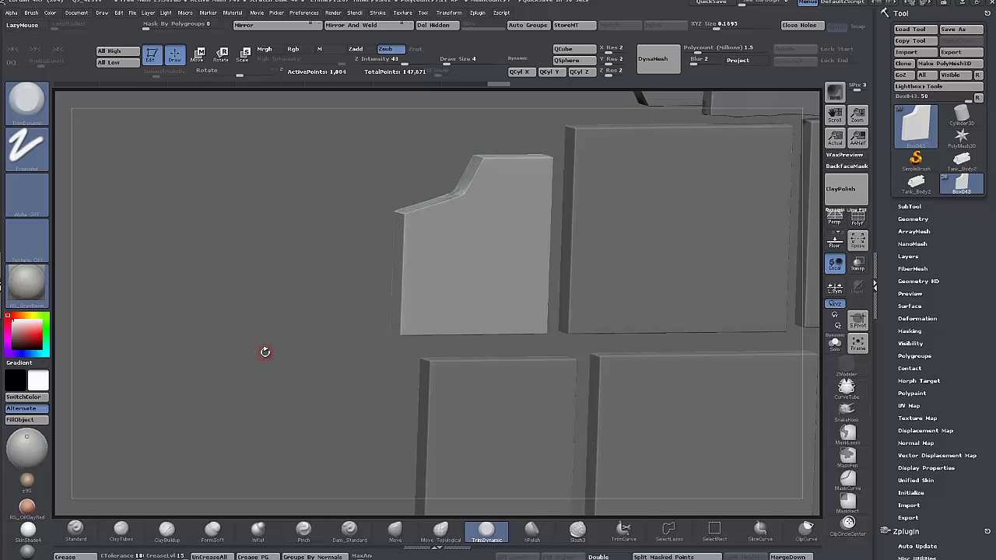
pyautogui.moveTo(264, 352); pyautogui.dragTo(300, 341)
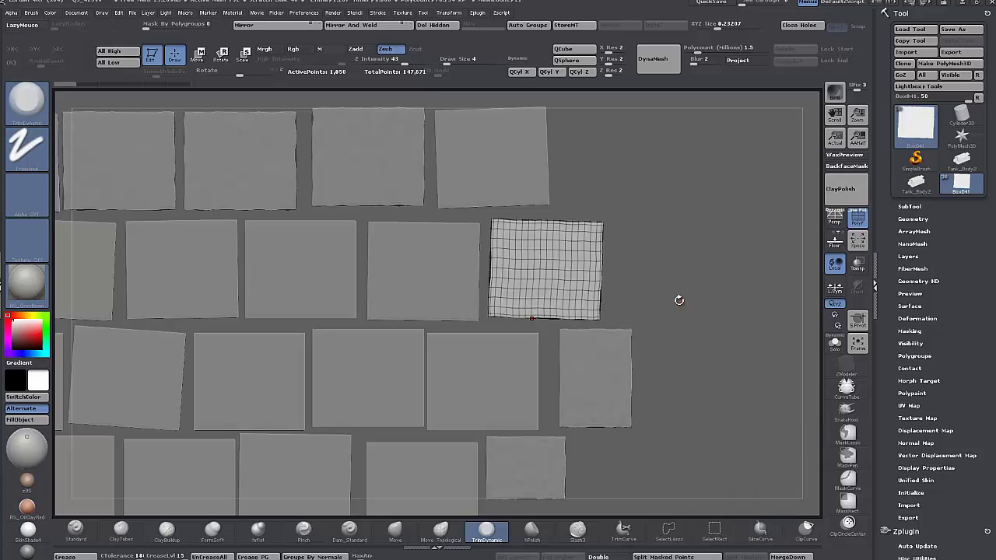
# Step: Check the SliceCurve brush's BRadius option for slicing by brush radius
pyautogui.hotkey('ctrl', 'shift')
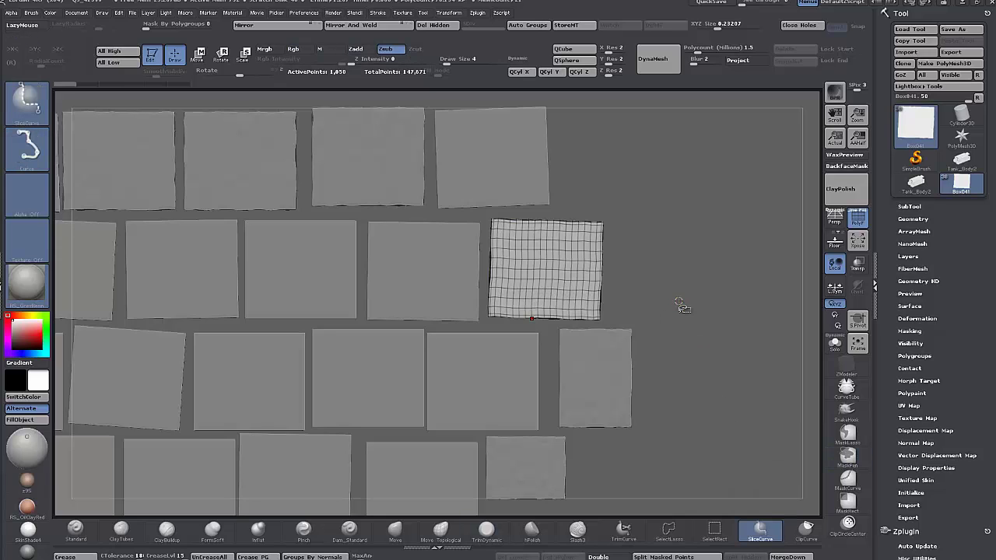
pyautogui.hotkey('ctrl', 'shift', 'space')
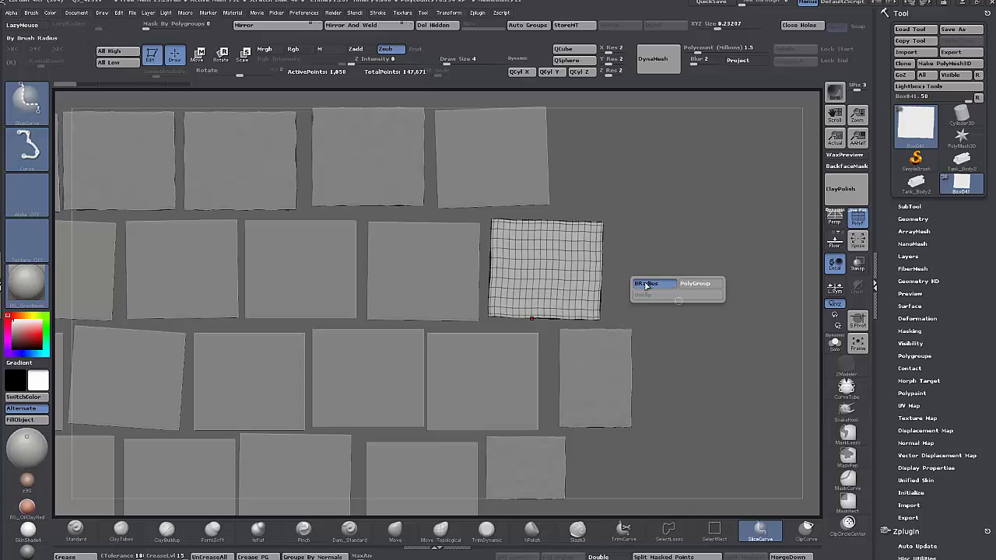
pyautogui.press('ctrl')
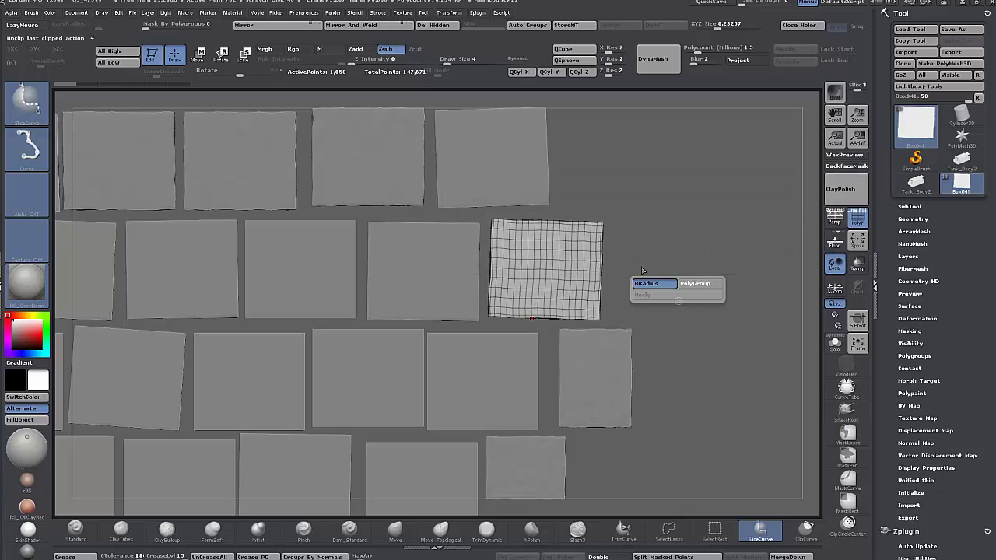
pyautogui.moveTo(650, 293)
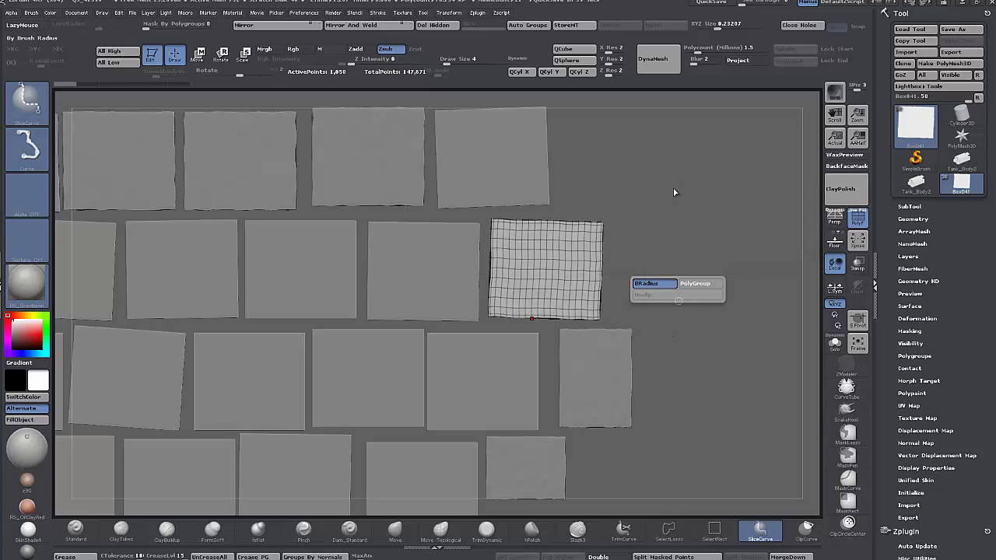
pyautogui.hotkey('ctrl', 'shift')
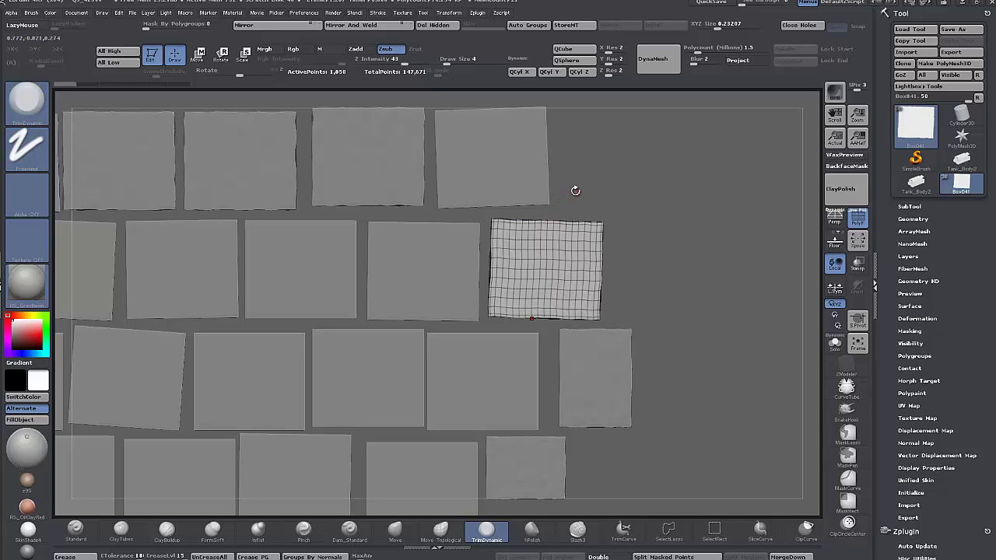
# Step: Try a diagonal brush-radius slice across the upper-left corner of the last tile in the second row, and undo it
pyautogui.moveTo(575, 191)
pyautogui.keyDown('ctrl'); pyautogui.keyDown('shift'); pyautogui.mouseDown()
pyautogui.moveTo(409, 289)
pyautogui.moveTo(423, 327)
pyautogui.moveTo(423, 318)
pyautogui.mouseUp(); pyautogui.keyUp('shift'); pyautogui.keyUp('ctrl')
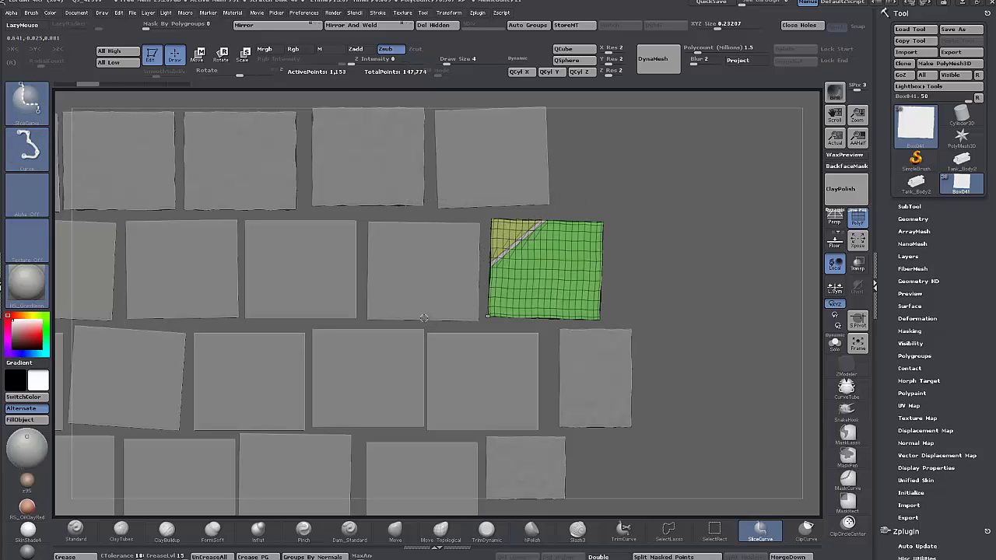
pyautogui.keyDown('alt'); pyautogui.moveTo(692, 199); pyautogui.dragTo(680, 233); pyautogui.keyUp('alt')
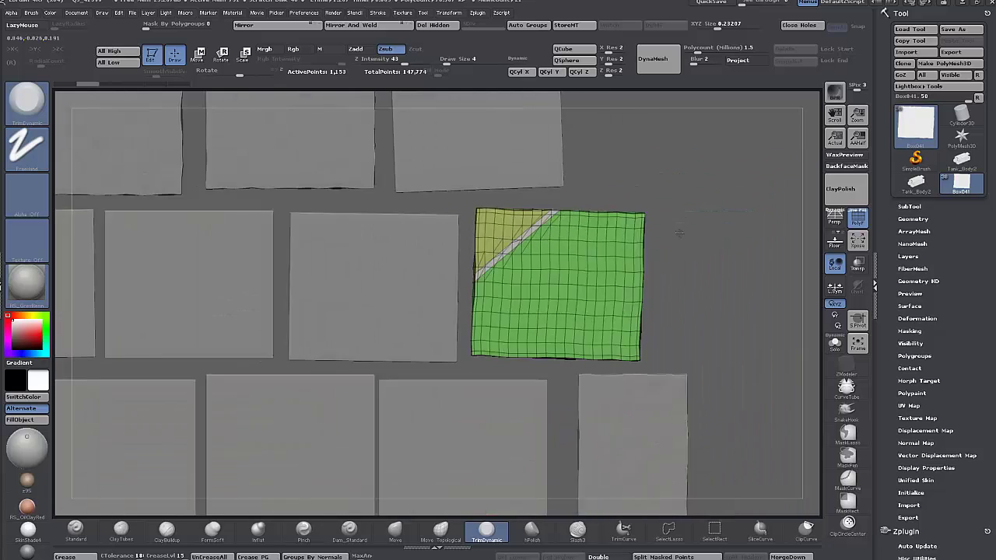
pyautogui.keyDown('ctrl'); pyautogui.moveTo(679, 231); pyautogui.dragTo(476, 220, button='right'); pyautogui.keyUp('ctrl')
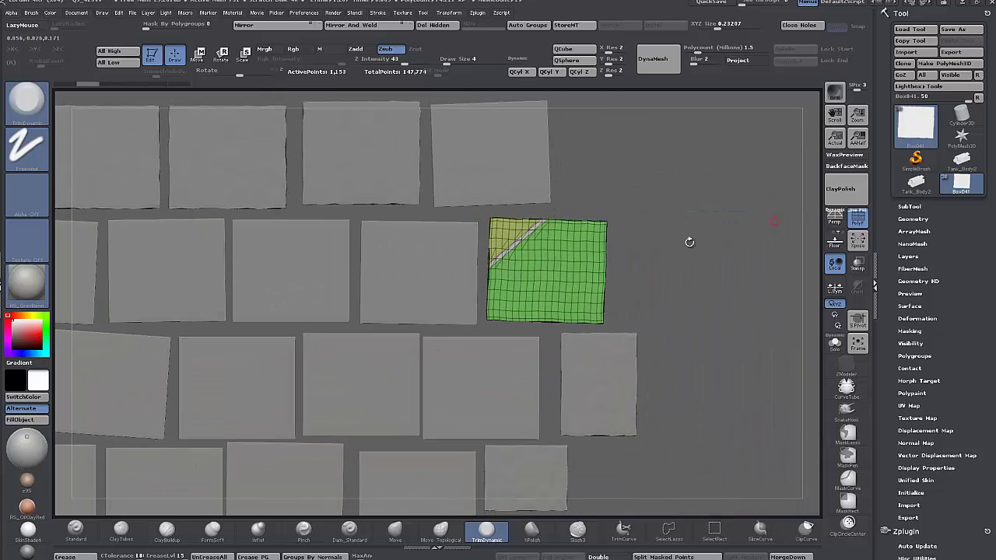
pyautogui.hotkey('ctrl', 'z')
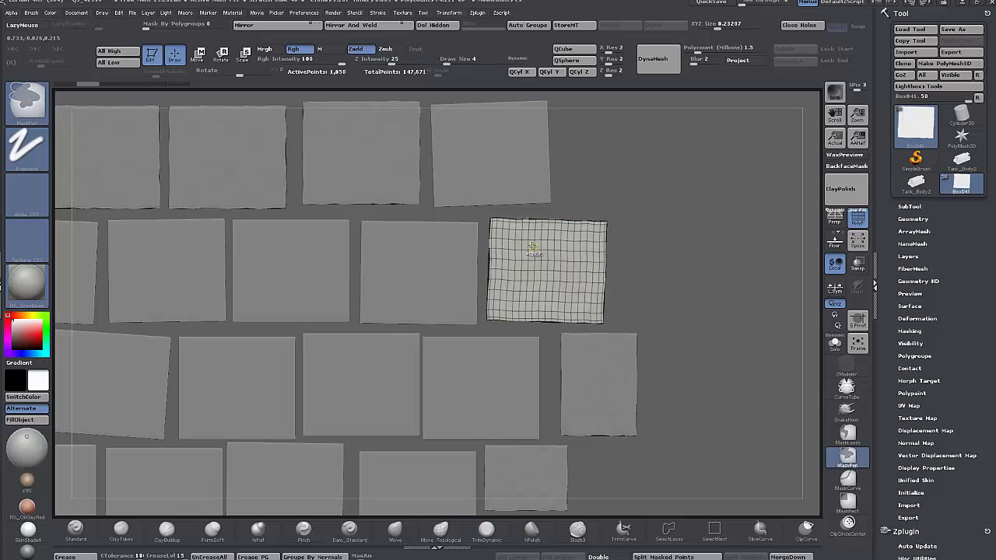
# Step: Regroup the unsliced tile's faces with Auto Groups and return to the front view
pyautogui.moveTo(699, 266); pyautogui.dragTo(661, 283)
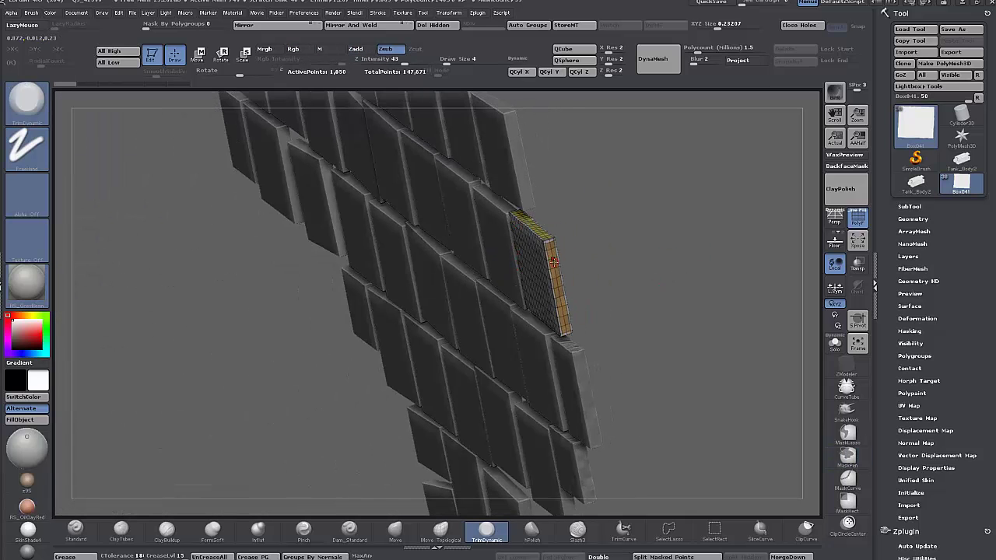
pyautogui.moveTo(613, 236); pyautogui.dragTo(455, 260)
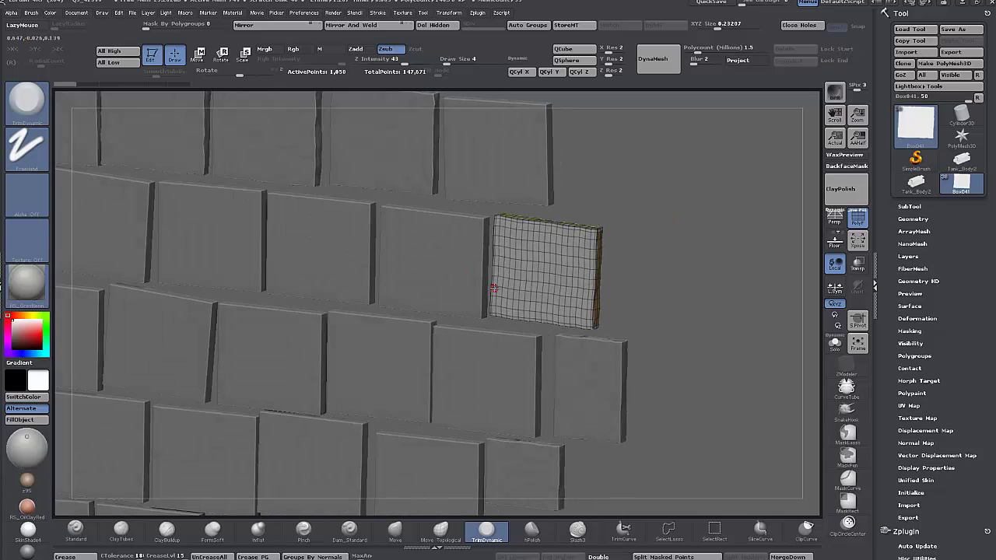
pyautogui.click(527, 25)
pyautogui.keyDown('shift'); pyautogui.moveTo(682, 197); pyautogui.dragTo(701, 186); pyautogui.keyUp('shift')
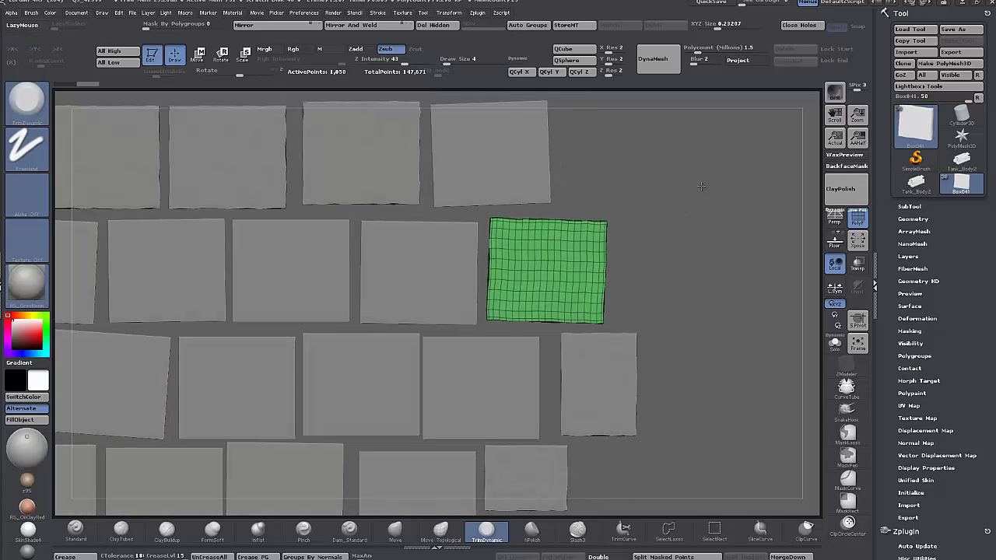
# Step: Slice diagonally across the tile's upper-left corner at draw size 8 and hide the narrow strip between the two pieces
pyautogui.press('space')
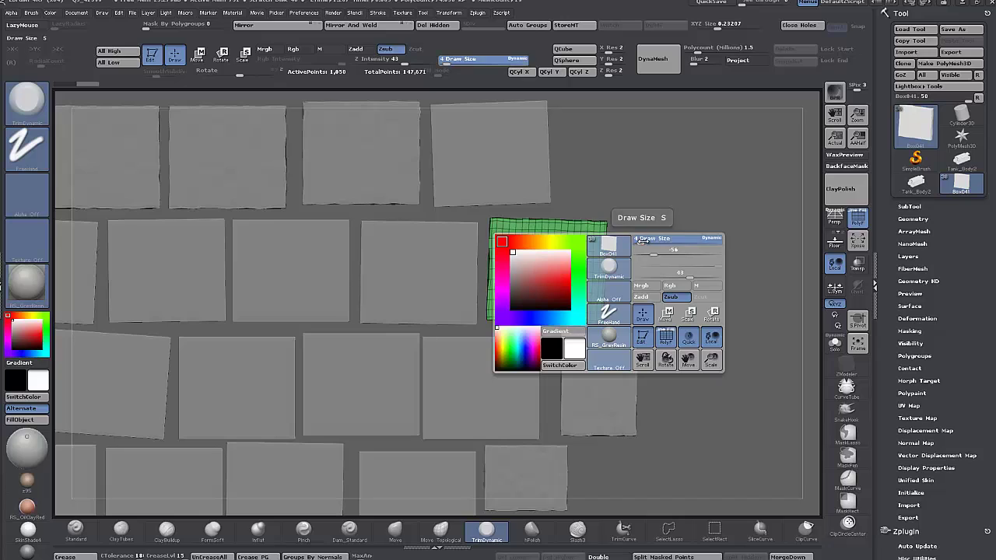
pyautogui.moveTo(573, 152)
pyautogui.keyDown('ctrl'); pyautogui.keyDown('shift'); pyautogui.mouseDown()
pyautogui.moveTo(433, 343)
pyautogui.moveTo(432, 327)
pyautogui.moveTo(436, 339)
pyautogui.moveTo(410, 322)
pyautogui.moveTo(416, 329)
pyautogui.mouseUp(); pyautogui.keyUp('shift'); pyautogui.keyUp('ctrl')
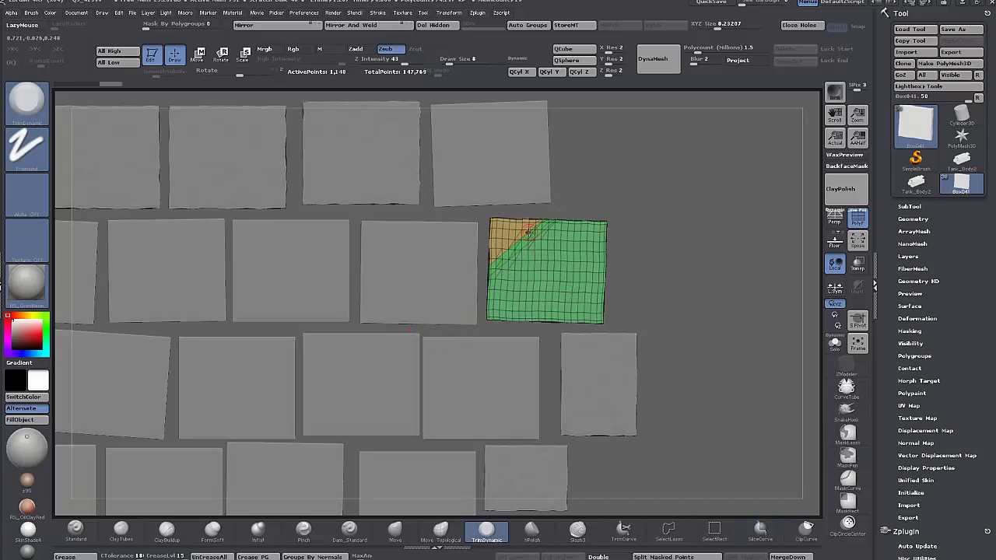
pyautogui.hotkey('ctrl', 'shift')
pyautogui.keyDown('ctrl'); pyautogui.keyDown('shift'); pyautogui.moveTo(526, 242); pyautogui.dragTo(490, 274); pyautogui.keyUp('shift'); pyautogui.keyUp('ctrl')
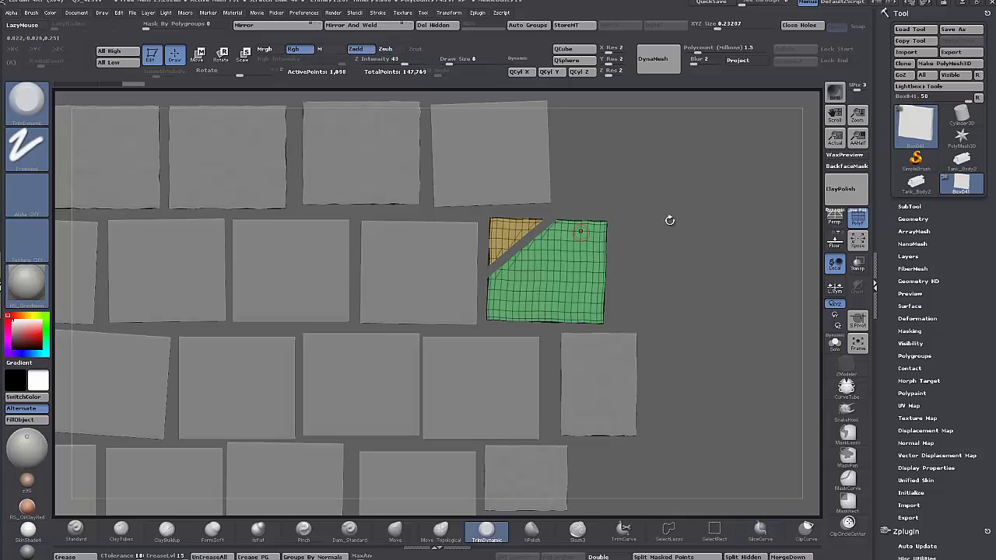
# Step: Delete the hidden strip and close the holes on both tile pieces
pyautogui.click(802, 30)
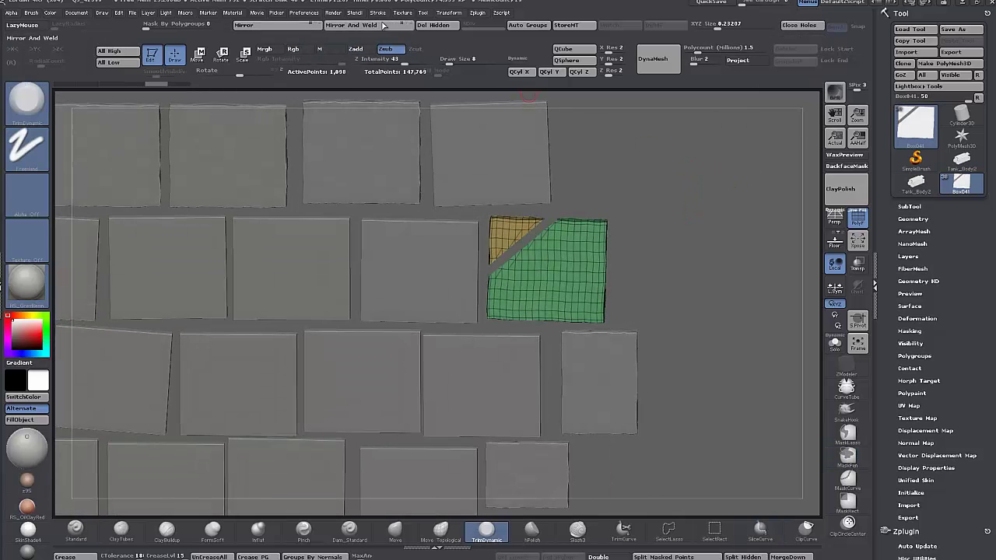
pyautogui.click(438, 27)
pyautogui.click(807, 28)
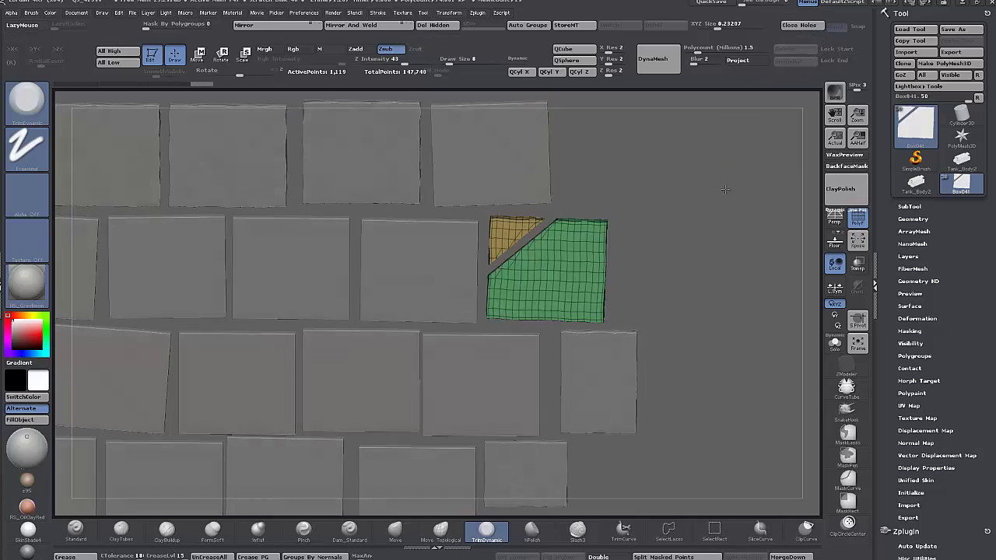
pyautogui.moveTo(730, 159); pyautogui.dragTo(716, 282)
pyautogui.moveTo(707, 133); pyautogui.dragTo(708, 77)
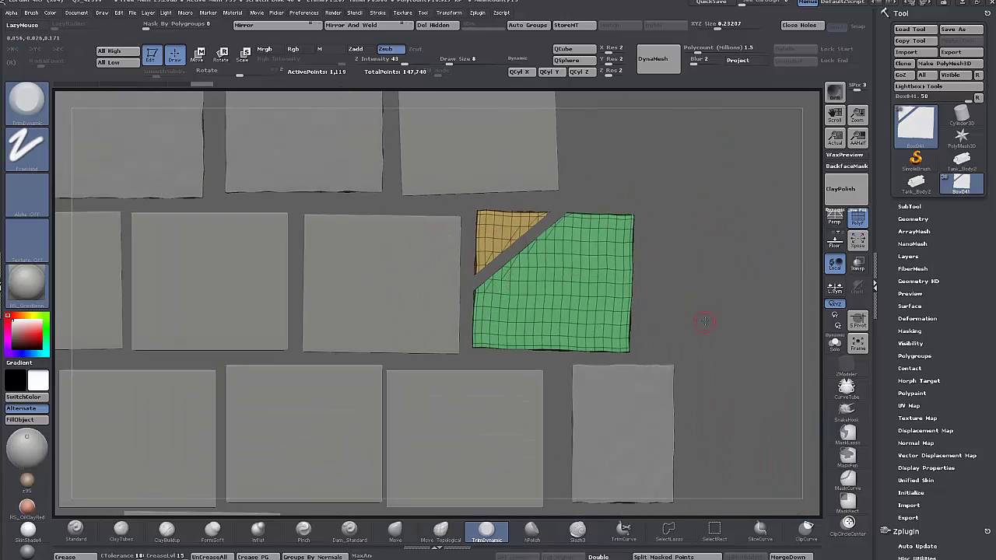
pyautogui.keyDown('alt'); pyautogui.moveTo(705, 321); pyautogui.dragTo(779, 263); pyautogui.keyUp('alt')
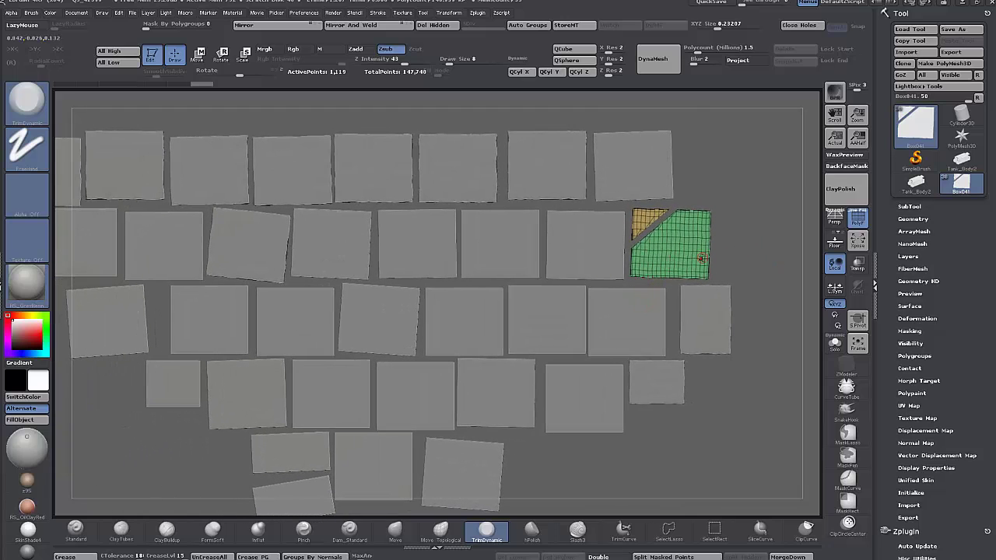
pyautogui.hotkey('ctrl', 'shift')
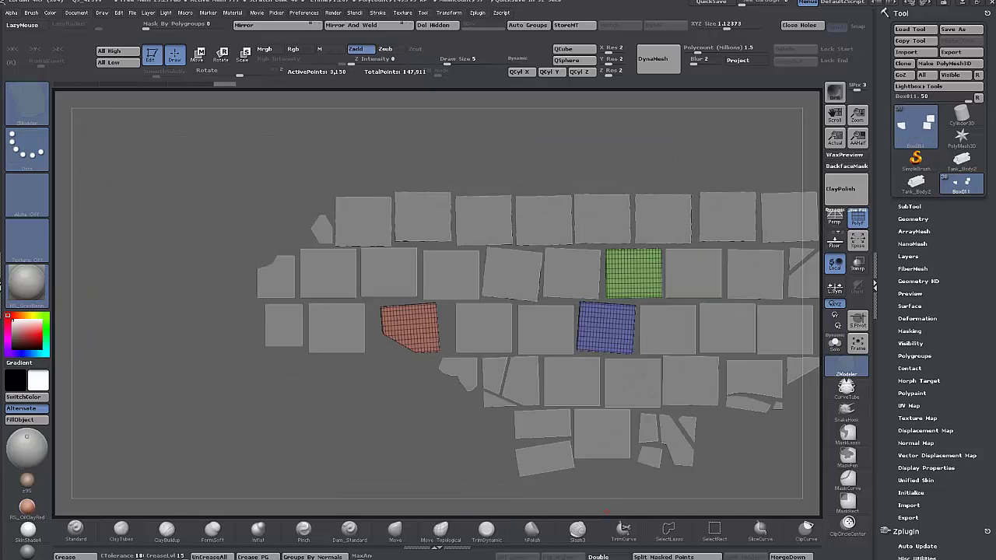
# Step: Select the second tile in the third row as the active subtool and regroup its faces with Auto Groups
pyautogui.moveTo(413, 430); pyautogui.dragTo(199, 416)
pyautogui.press('b')
pyautogui.press('z')
pyautogui.press('m')
pyautogui.keyDown('alt'); pyautogui.moveTo(279, 431); pyautogui.dragTo(367, 464); pyautogui.keyUp('alt')
pyautogui.keyDown('alt'); pyautogui.click(371, 361); pyautogui.keyUp('alt')
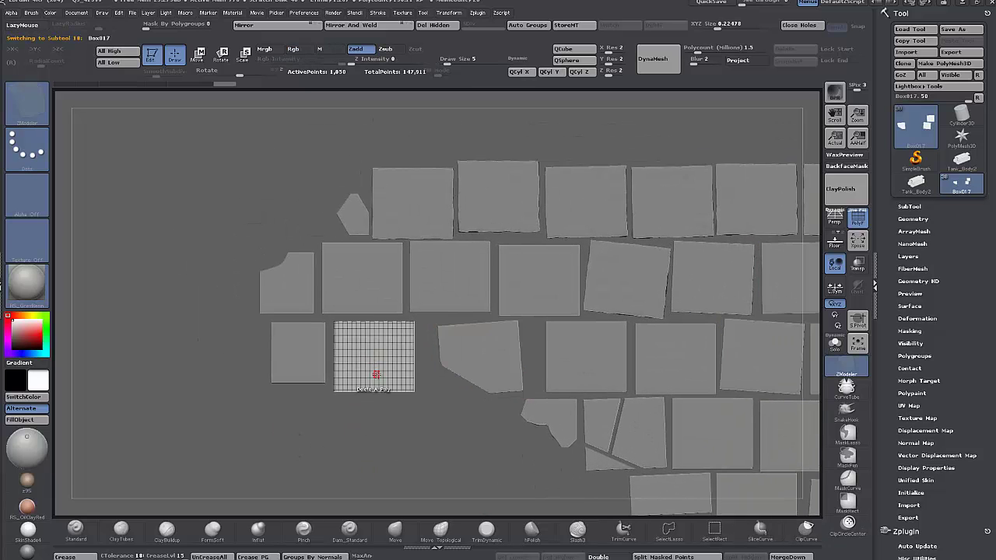
pyautogui.click(549, 26)
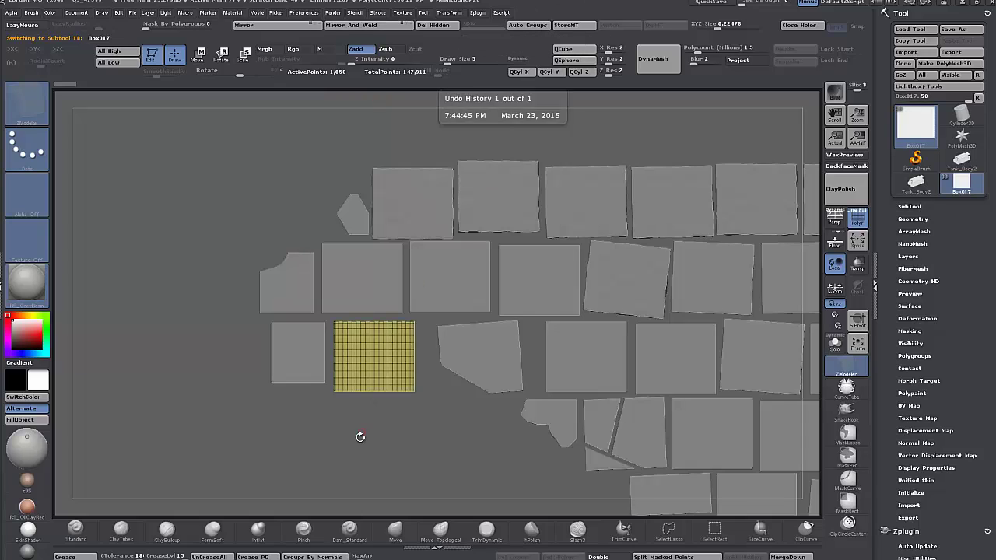
# Step: Try a diagonal cut across the upper-left corner of the tile, inspect the result, and undo it
pyautogui.moveTo(191, 381)
pyautogui.keyDown('ctrl'); pyautogui.keyDown('shift'); pyautogui.mouseDown()
pyautogui.moveTo(256, 334)
pyautogui.moveTo(386, 311)
pyautogui.mouseUp(); pyautogui.keyUp('shift'); pyautogui.keyUp('ctrl')
pyautogui.moveTo(230, 371); pyautogui.dragTo(222, 459)
pyautogui.keyDown('alt'); pyautogui.moveTo(387, 471); pyautogui.dragTo(380, 316); pyautogui.keyUp('alt')
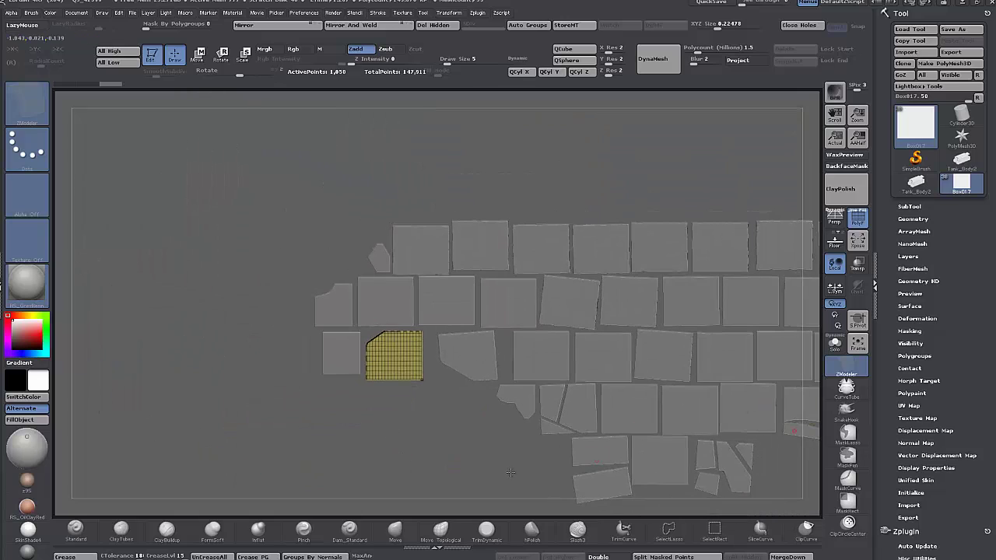
pyautogui.moveTo(510, 473); pyautogui.dragTo(675, 434)
pyautogui.moveTo(221, 467); pyautogui.dragTo(360, 468)
pyautogui.press('ctrl')
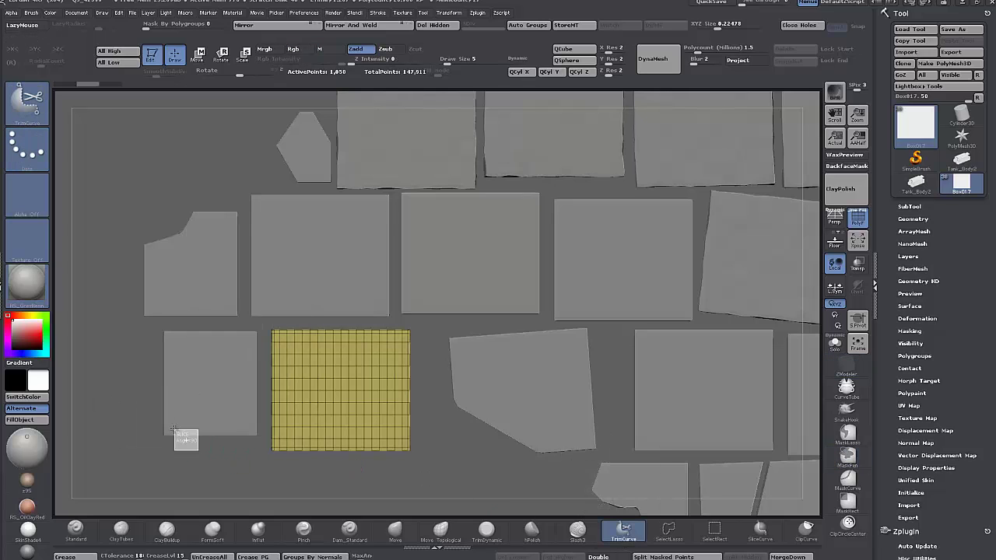
# Step: Trim off the tile's upper-left corner with a diagonal TrimCurve cut and review the whole wall
pyautogui.moveTo(173, 449)
pyautogui.keyDown('ctrl'); pyautogui.keyDown('shift'); pyautogui.mouseDown()
pyautogui.moveTo(292, 327)
pyautogui.moveTo(351, 289)
pyautogui.moveTo(344, 304)
pyautogui.mouseUp(); pyautogui.keyUp('shift'); pyautogui.keyUp('ctrl')
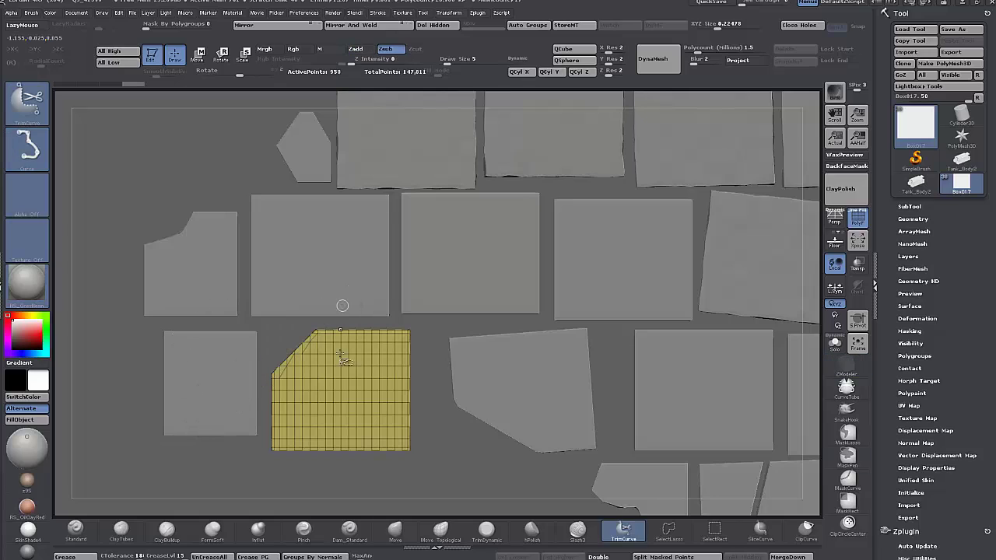
pyautogui.moveTo(452, 464)
pyautogui.mouseDown()
pyautogui.moveTo(471, 487)
pyautogui.moveTo(430, 456)
pyautogui.mouseUp()
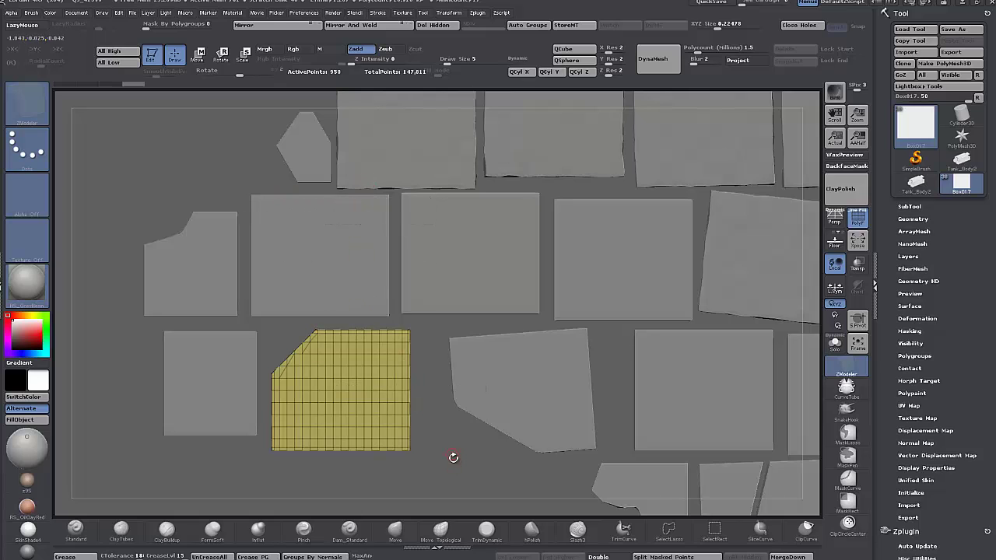
pyautogui.keyDown('alt'); pyautogui.moveTo(450, 469); pyautogui.dragTo(436, 378); pyautogui.keyUp('alt')
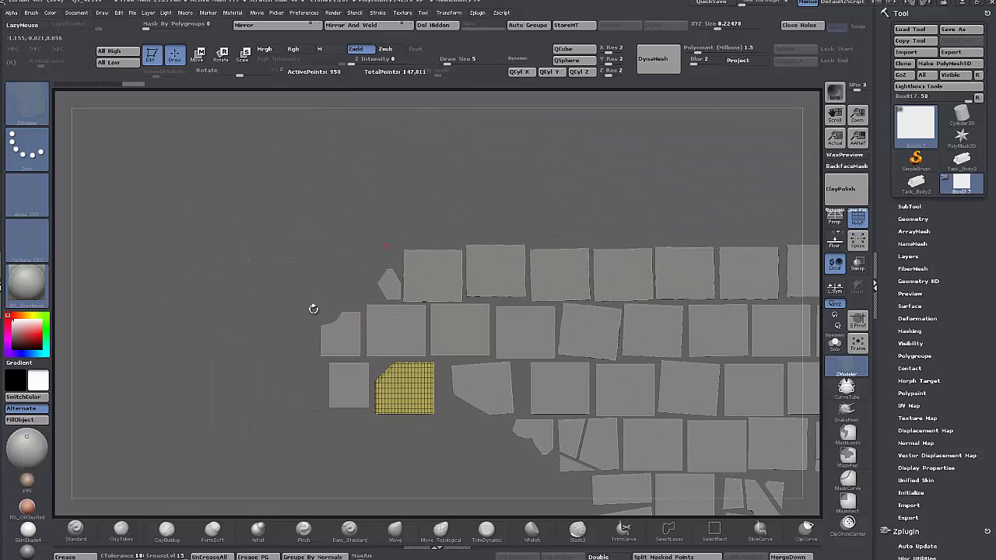
pyautogui.keyDown('alt'); pyautogui.moveTo(356, 449); pyautogui.dragTo(265, 325); pyautogui.keyUp('alt')
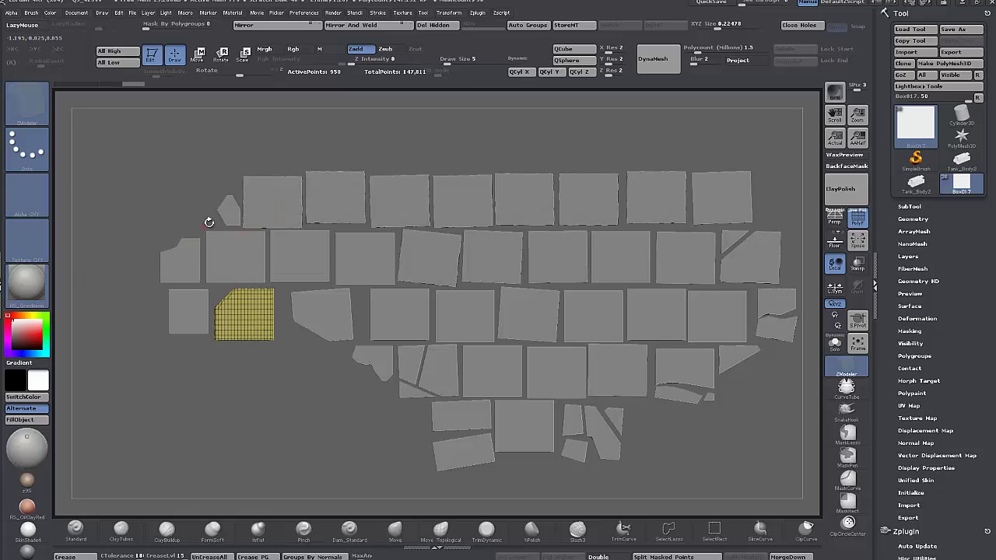
pyautogui.keyDown('alt'); pyautogui.moveTo(684, 434); pyautogui.dragTo(659, 445); pyautogui.keyUp('alt')
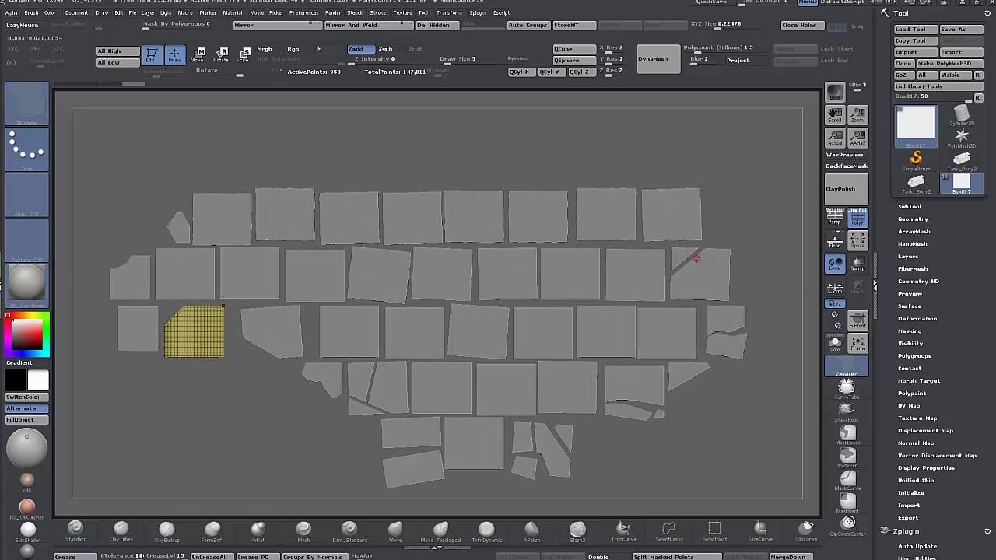
# Step: Regroup the narrow first tile of the third row with Auto Groups and make TrimCurve the active cutting brush
pyautogui.keyDown('ctrl'); pyautogui.keyDown('shift'); pyautogui.click(753, 533); pyautogui.keyUp('shift'); pyautogui.keyUp('ctrl')
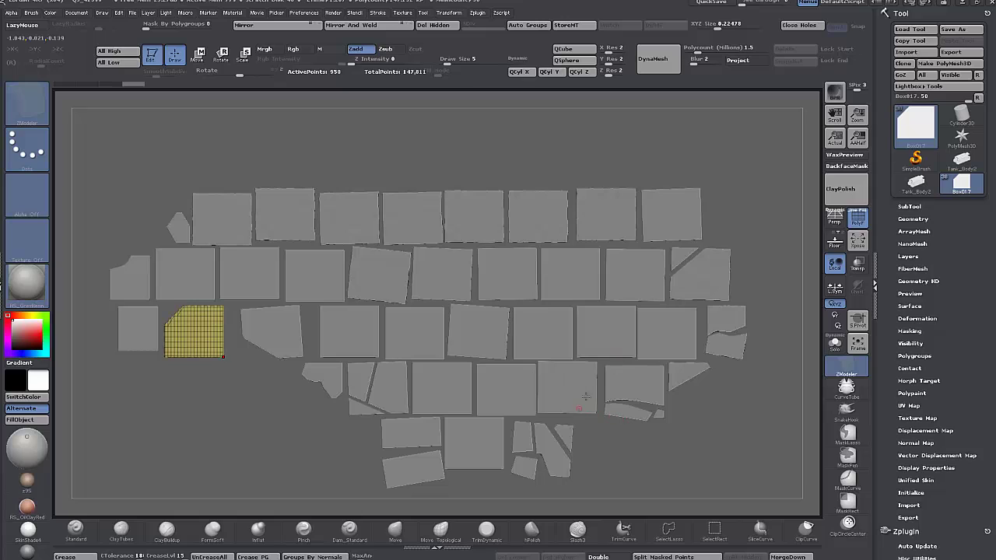
pyautogui.keyDown('alt'); pyautogui.moveTo(190, 417); pyautogui.dragTo(273, 430); pyautogui.keyUp('alt')
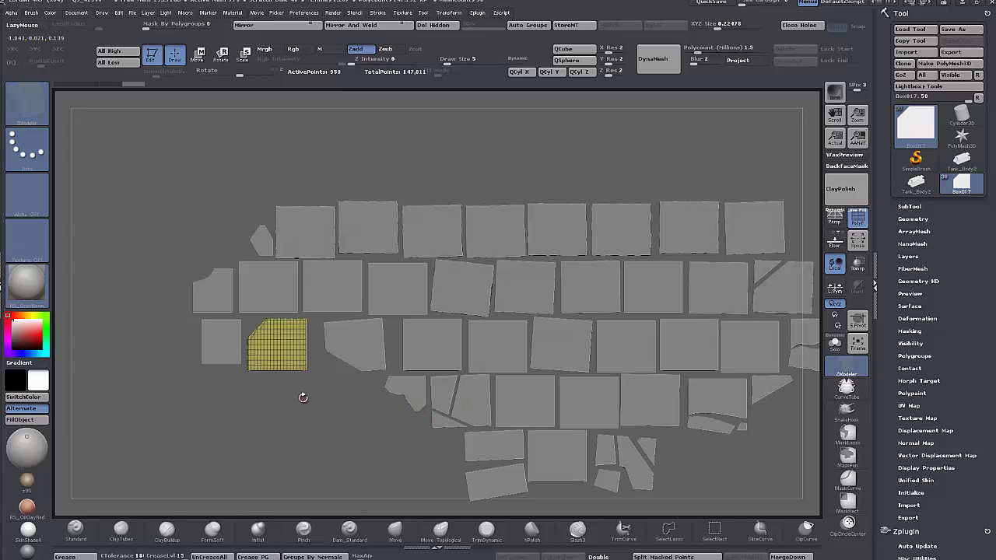
pyautogui.keyDown('alt'); pyautogui.click(222, 340); pyautogui.keyUp('alt')
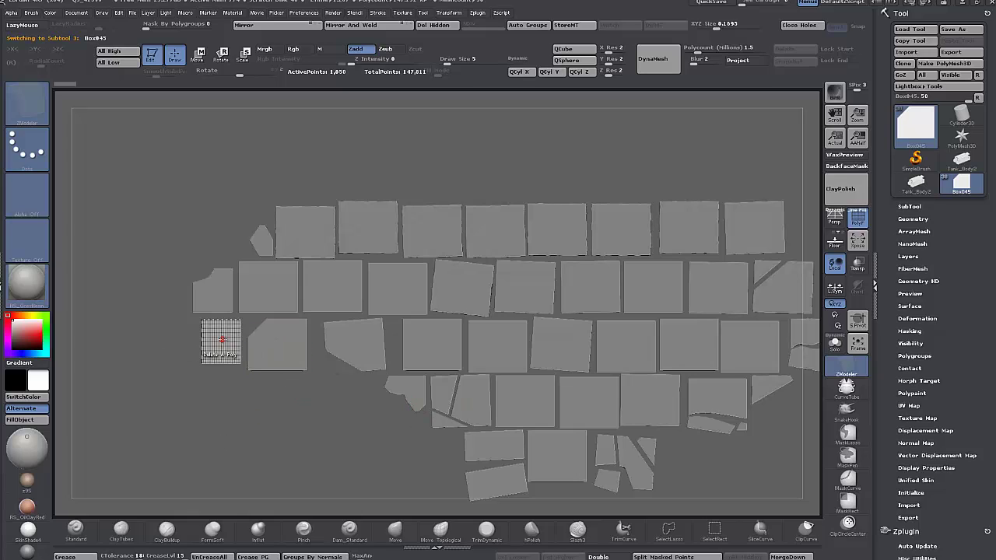
pyautogui.click(527, 26)
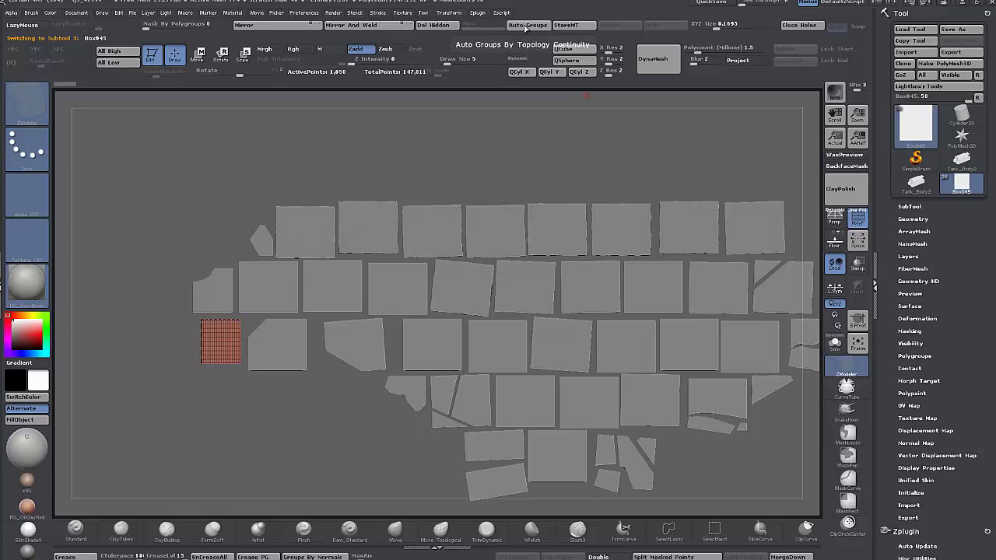
pyautogui.hotkey('ctrl', 'shift')
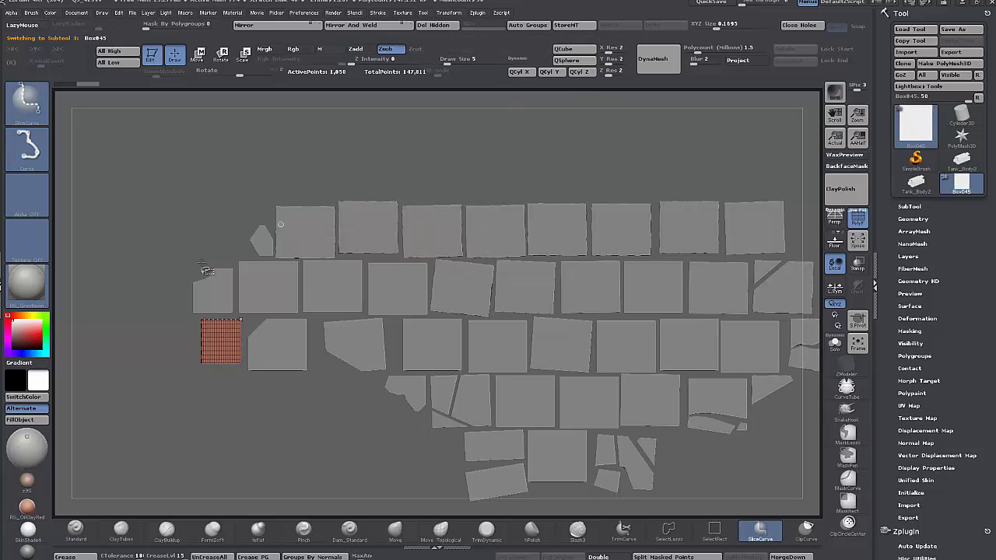
pyautogui.moveTo(149, 327)
pyautogui.keyDown('ctrl'); pyautogui.keyDown('shift'); pyautogui.mouseDown()
pyautogui.moveTo(298, 365)
pyautogui.moveTo(309, 353)
pyautogui.moveTo(189, 364)
pyautogui.moveTo(191, 373)
pyautogui.mouseUp(); pyautogui.keyUp('shift'); pyautogui.keyUp('ctrl')
pyautogui.click(620, 530)
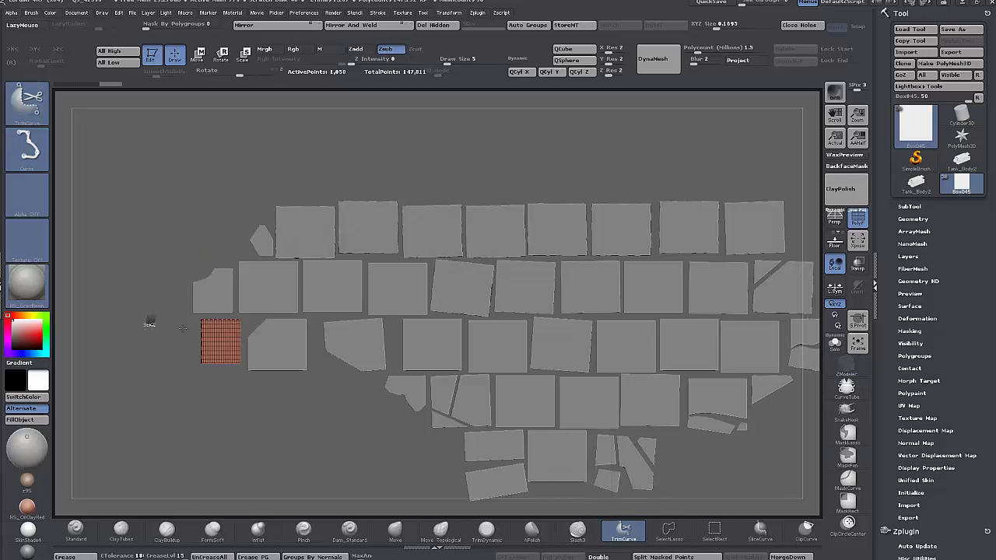
# Step: Undo a first cut that removes the narrow tile's upper part and trim away its lower part along a shallow diagonal
pyautogui.keyDown('ctrl'); pyautogui.keyDown('shift'); pyautogui.moveTo(149, 323); pyautogui.dragTo(337, 373); pyautogui.keyUp('shift'); pyautogui.keyUp('ctrl')
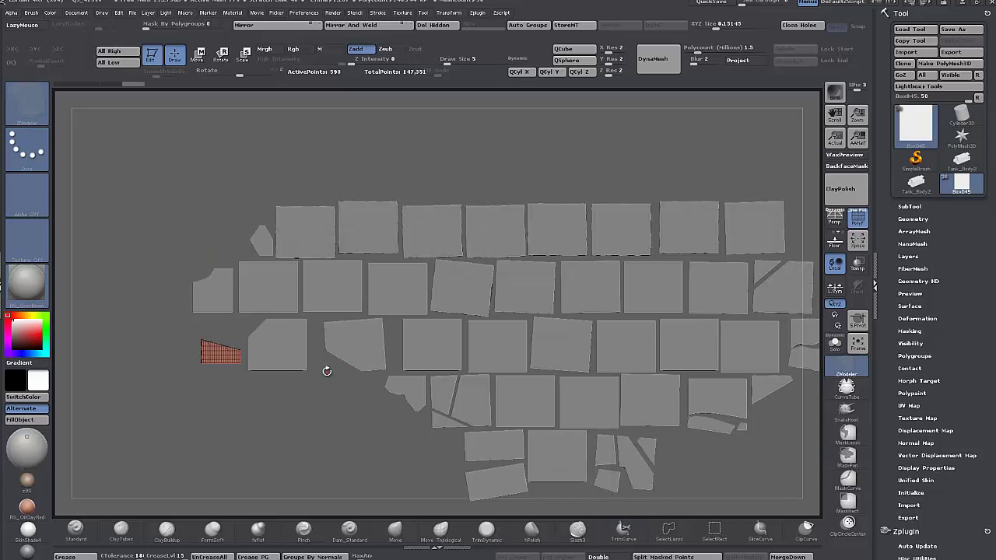
pyautogui.hotkey('ctrl', 'z')
pyautogui.moveTo(280, 423)
pyautogui.keyDown('ctrl'); pyautogui.keyDown('shift'); pyautogui.mouseDown()
pyautogui.moveTo(84, 352)
pyautogui.moveTo(300, 400)
pyautogui.moveTo(327, 372)
pyautogui.mouseUp(); pyautogui.keyUp('shift'); pyautogui.keyUp('ctrl')
pyautogui.moveTo(171, 369); pyautogui.dragTo(173, 517)
pyautogui.keyDown('alt'); pyautogui.moveTo(95, 421); pyautogui.dragTo(207, 438); pyautogui.keyUp('alt')
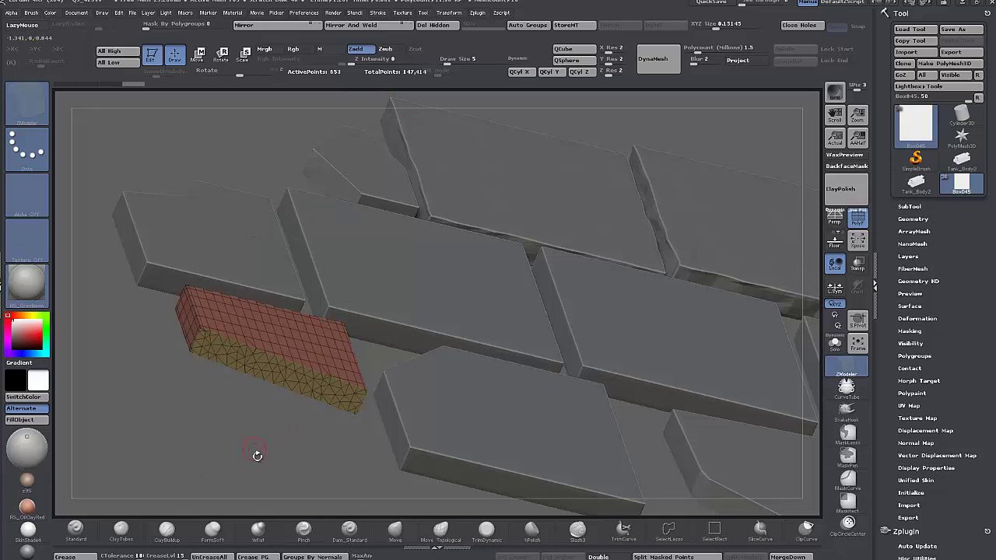
pyautogui.moveTo(257, 455); pyautogui.dragTo(327, 362)
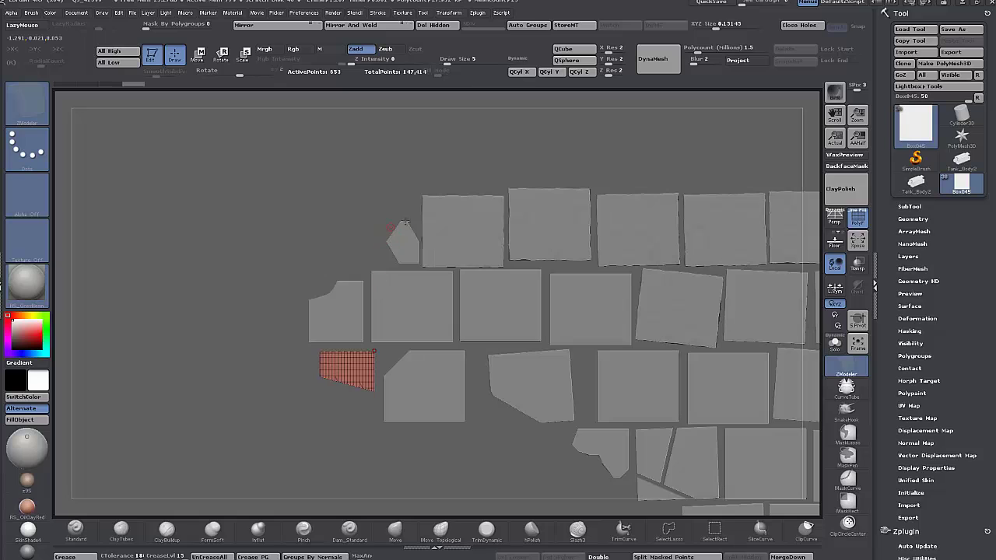
# Step: Try trimming a curved notch into the upper edge of the narrow tile with TrimCurve, and undo it
pyautogui.keyDown('alt'); pyautogui.moveTo(308, 407); pyautogui.dragTo(182, 464); pyautogui.keyUp('alt')
pyautogui.hotkey('ctrl', 'shift')
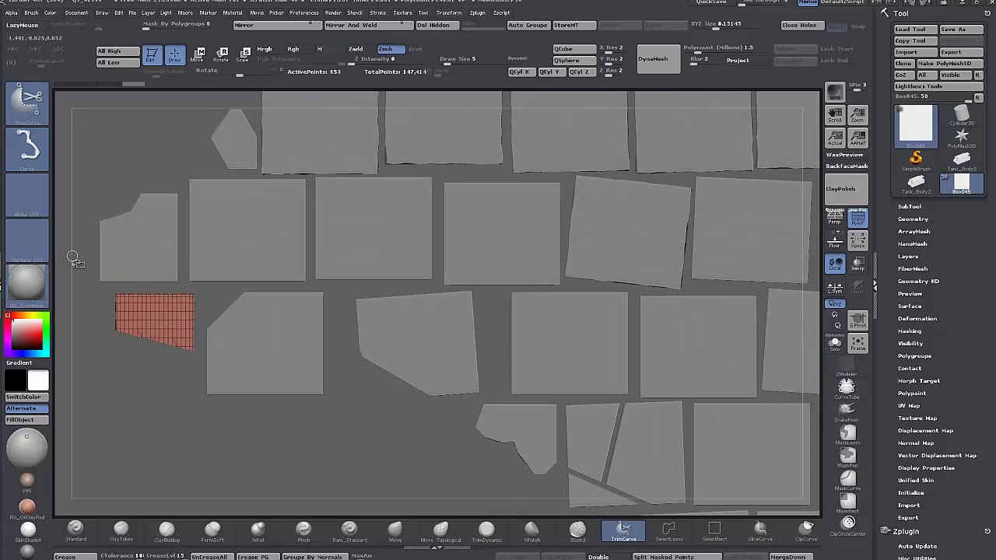
pyautogui.keyDown('ctrl'); pyautogui.keyDown('shift'); pyautogui.moveTo(123, 286); pyautogui.dragTo(159, 313); pyautogui.keyUp('shift'); pyautogui.keyUp('ctrl')
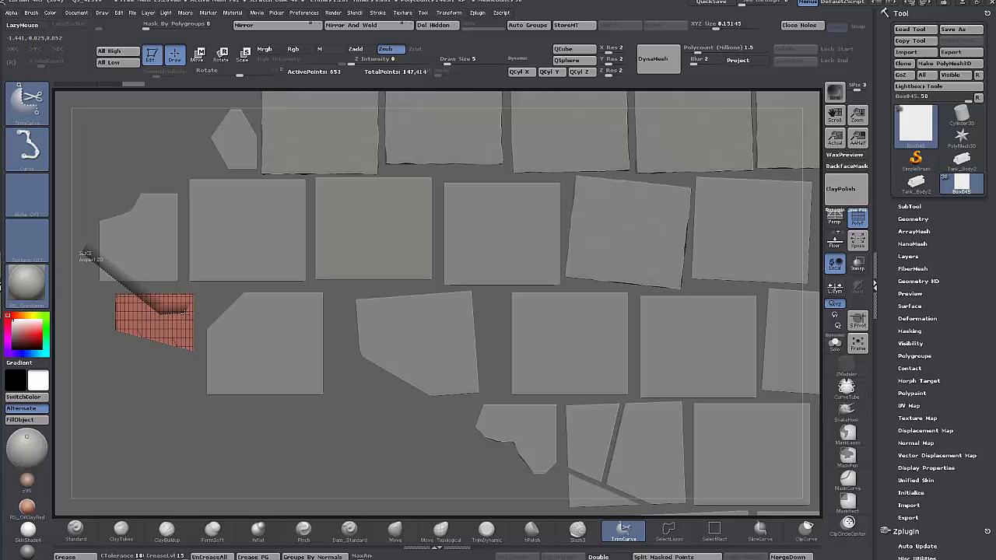
pyautogui.keyDown('ctrl'); pyautogui.keyDown('shift'); pyautogui.moveTo(211, 253); pyautogui.dragTo(211, 252); pyautogui.keyUp('shift'); pyautogui.keyUp('ctrl')
pyautogui.moveTo(128, 416)
pyautogui.mouseDown()
pyautogui.moveTo(104, 462)
pyautogui.moveTo(236, 467)
pyautogui.moveTo(224, 491)
pyautogui.moveTo(218, 436)
pyautogui.mouseUp()
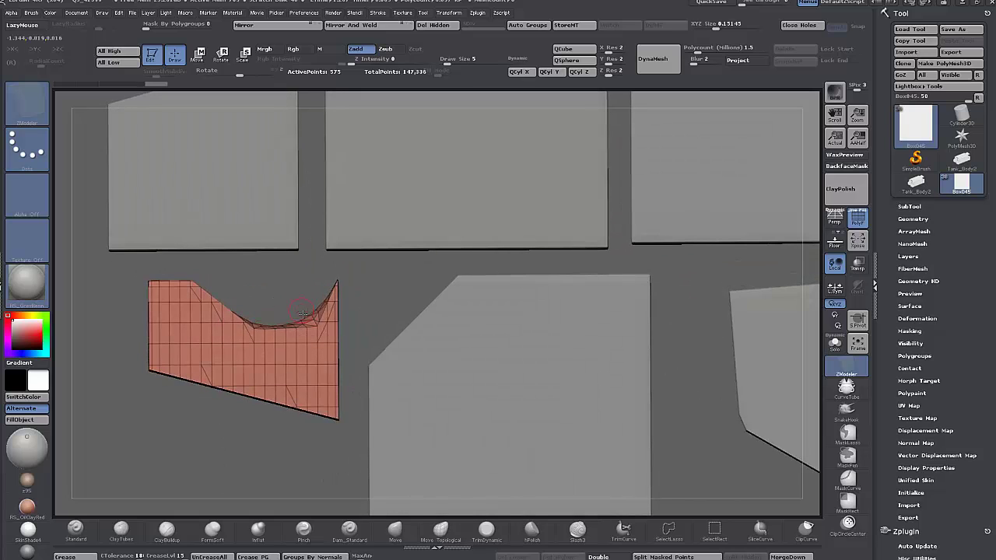
pyautogui.keyDown('alt'); pyautogui.moveTo(220, 486); pyautogui.dragTo(224, 319); pyautogui.keyUp('alt')
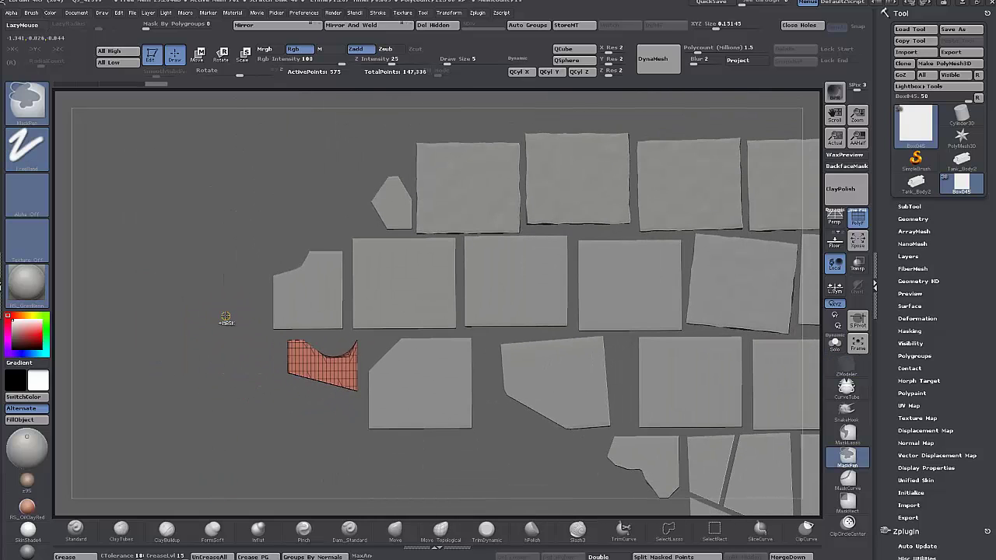
pyautogui.hotkey('ctrl', 'z')
pyautogui.moveTo(221, 412)
pyautogui.mouseDown()
pyautogui.moveTo(230, 419)
pyautogui.moveTo(220, 415)
pyautogui.mouseUp()
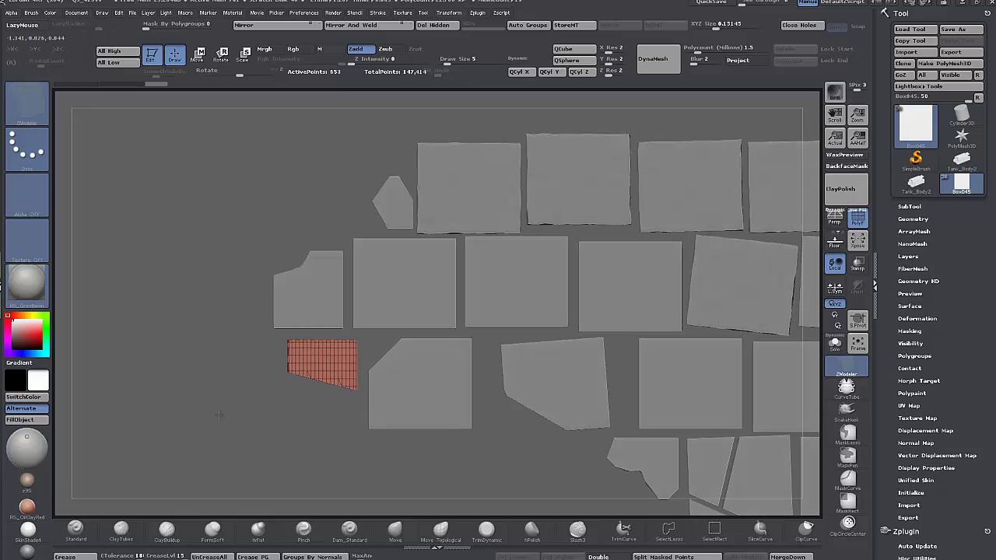
pyautogui.keyDown('alt'); pyautogui.moveTo(345, 461); pyautogui.dragTo(245, 417); pyautogui.keyUp('alt')
pyautogui.keyDown('alt'); pyautogui.moveTo(273, 453); pyautogui.dragTo(313, 456); pyautogui.keyUp('alt')
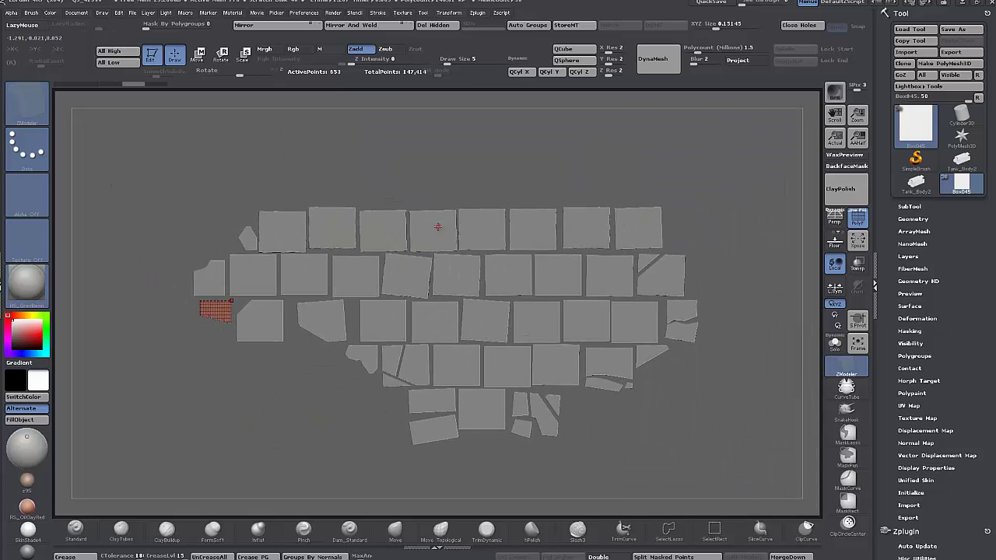
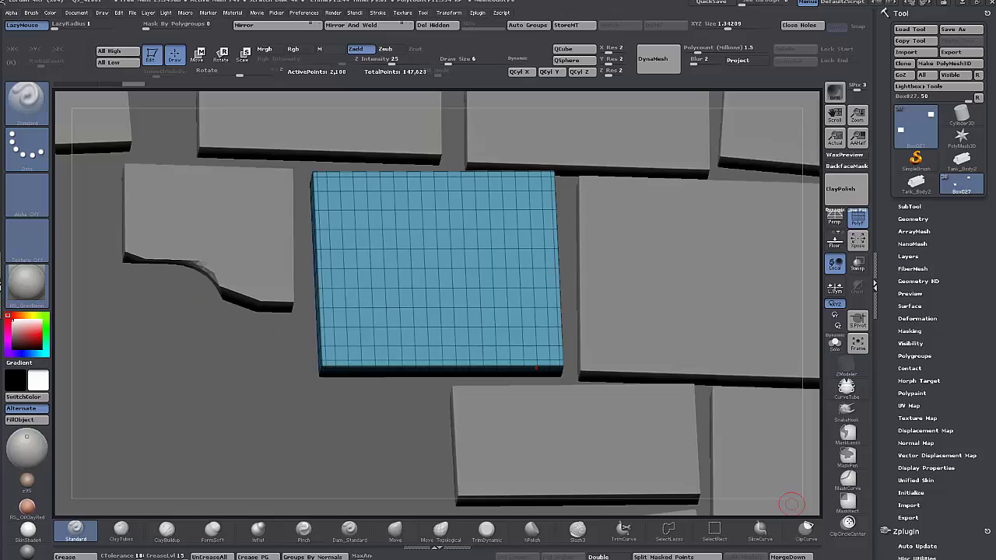
# Step: Try slicing the intact tile beside the chipped one along a steep diagonal and splitting the hidden part into its own subtool
pyautogui.keyDown('shift'); pyautogui.moveTo(144, 366); pyautogui.dragTo(142, 375); pyautogui.keyUp('shift')
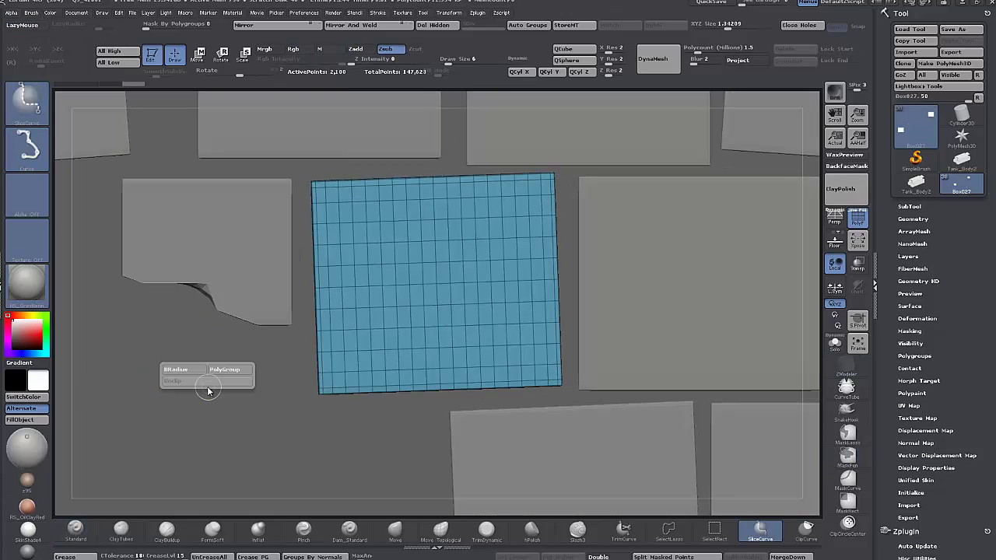
pyautogui.keyDown('ctrl'); pyautogui.keyDown('shift'); pyautogui.moveTo(395, 110); pyautogui.dragTo(499, 498); pyautogui.keyUp('shift'); pyautogui.keyUp('ctrl')
pyautogui.moveTo(511, 122)
pyautogui.keyDown('ctrl'); pyautogui.keyDown('shift'); pyautogui.mouseDown()
pyautogui.moveTo(407, 510)
pyautogui.moveTo(318, 513)
pyautogui.mouseUp(); pyautogui.keyUp('shift'); pyautogui.keyUp('ctrl')
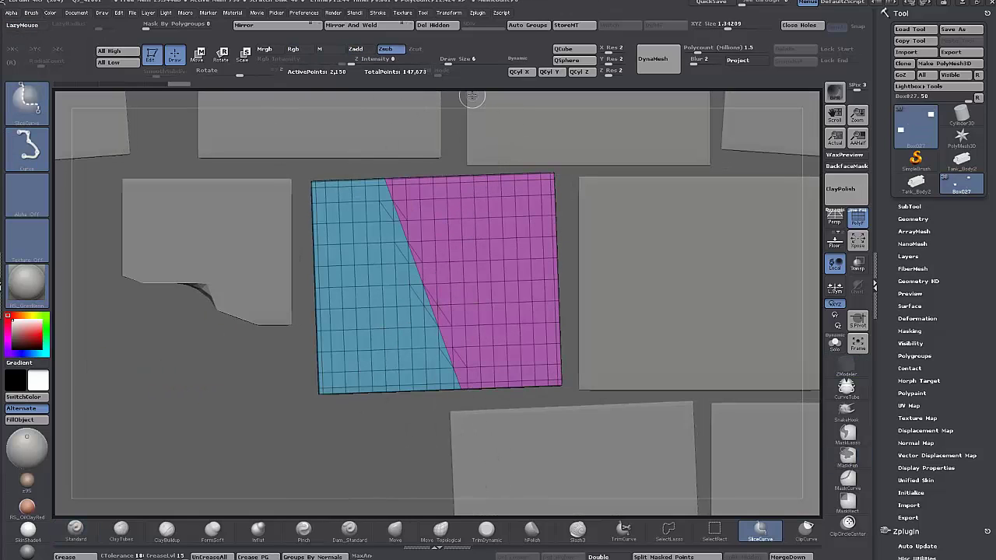
pyautogui.keyDown('ctrl'); pyautogui.keyDown('shift'); pyautogui.click(369, 297); pyautogui.keyUp('shift'); pyautogui.keyUp('ctrl')
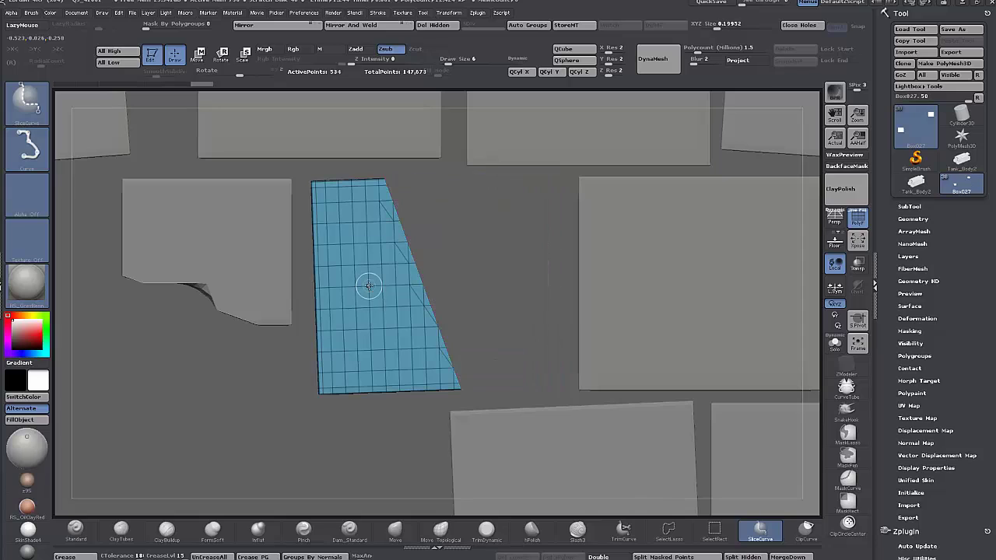
pyautogui.click(743, 557)
# Step: Try slicing the tile's left piece crosswise with SliceCurve and isolating its lower part
pyautogui.keyDown('ctrl'); pyautogui.keyDown('shift'); pyautogui.moveTo(220, 315); pyautogui.dragTo(532, 227); pyautogui.keyUp('shift'); pyautogui.keyUp('ctrl')
pyautogui.keyDown('ctrl'); pyautogui.keyDown('shift'); pyautogui.click(356, 330); pyautogui.keyUp('shift'); pyautogui.keyUp('ctrl')
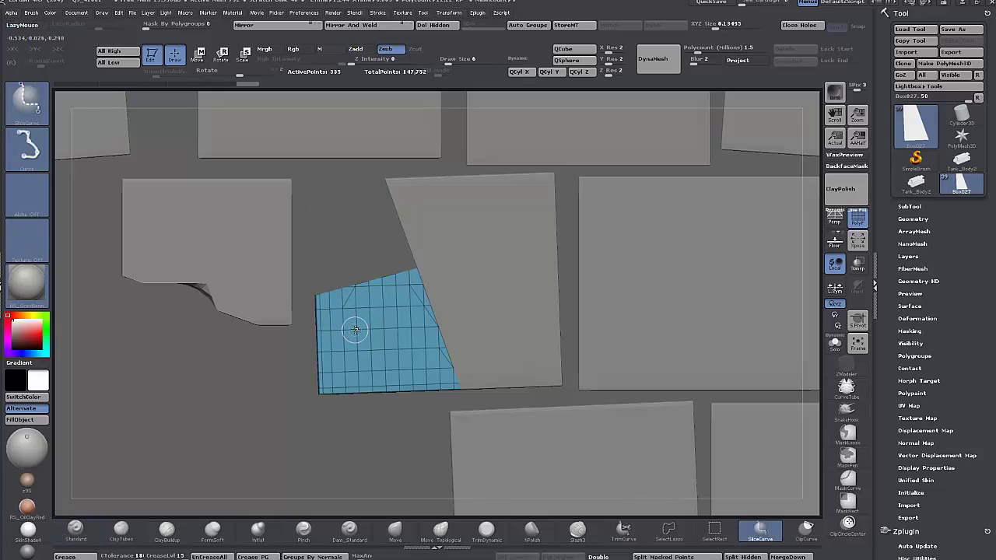
pyautogui.moveTo(251, 409)
pyautogui.mouseDown()
pyautogui.moveTo(269, 429)
pyautogui.moveTo(260, 416)
pyautogui.mouseUp()
pyautogui.keyDown('ctrl'); pyautogui.keyDown('shift'); pyautogui.click(261, 416); pyautogui.keyUp('shift'); pyautogui.keyUp('ctrl')
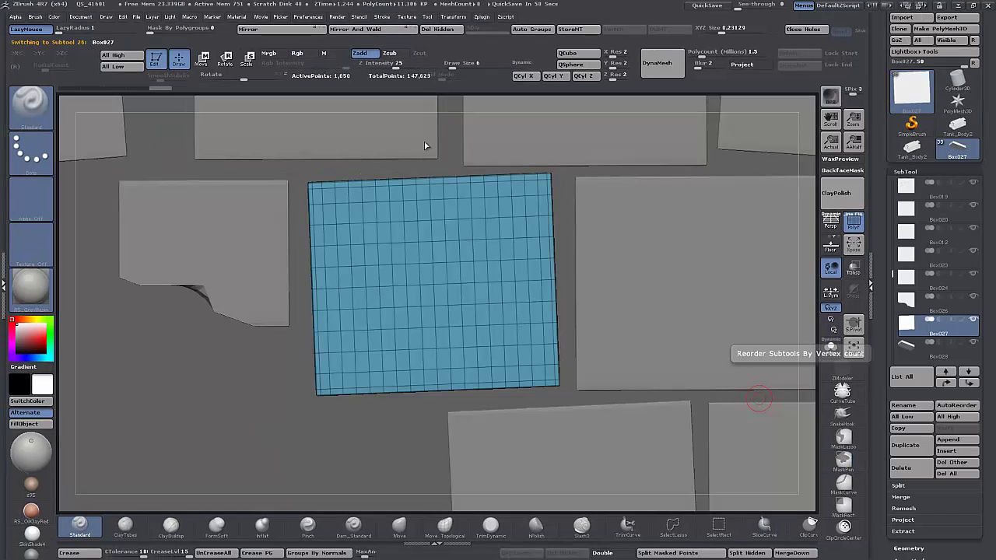
# Step: Slice the restored tile along a steep diagonal, isolate one piece, and split the hidden piece into a separate subtool
pyautogui.keyDown('ctrl'); pyautogui.keyDown('shift'); pyautogui.moveTo(376, 143); pyautogui.dragTo(505, 491); pyautogui.keyUp('shift'); pyautogui.keyUp('ctrl')
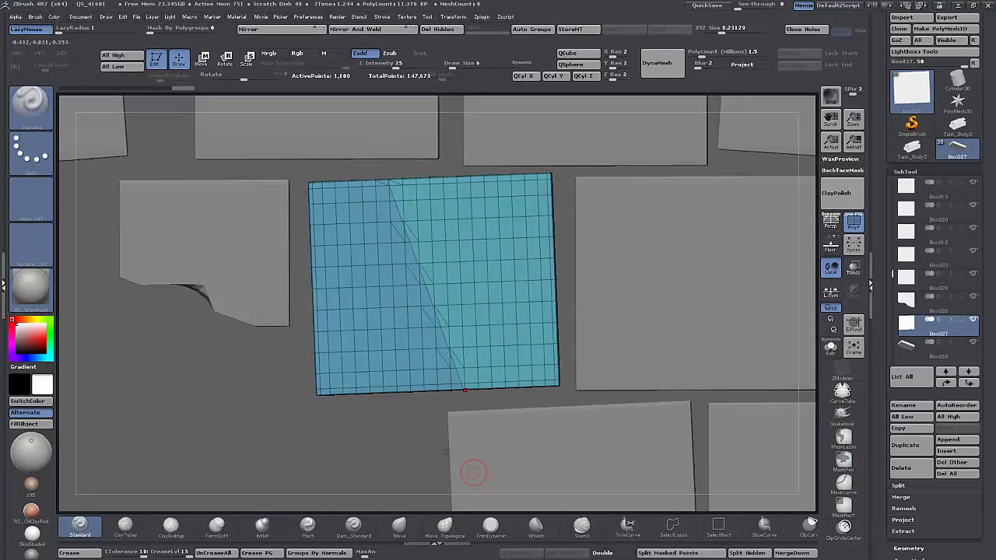
pyautogui.keyDown('ctrl'); pyautogui.keyDown('shift'); pyautogui.click(367, 288); pyautogui.keyUp('shift'); pyautogui.keyUp('ctrl')
pyautogui.click(745, 554)
pyautogui.click(745, 553)
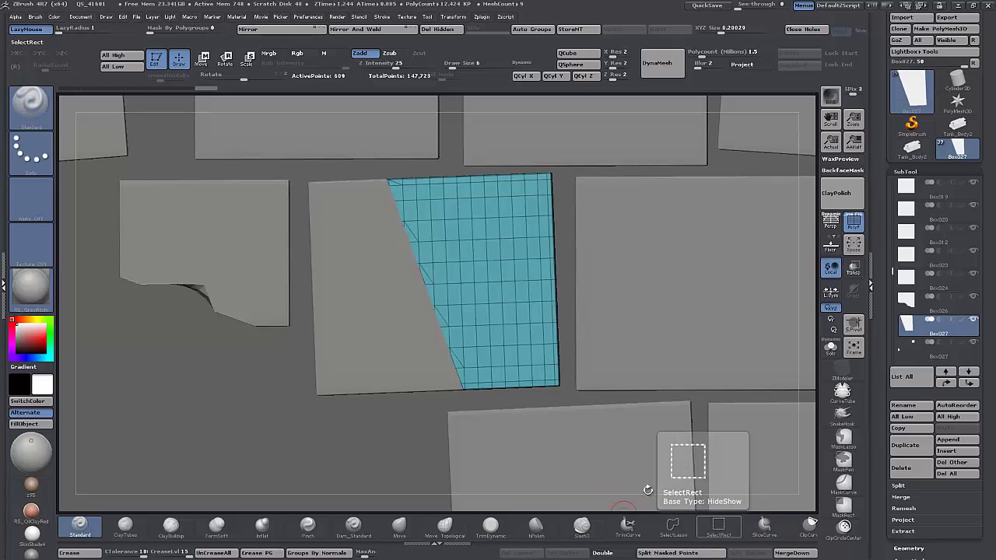
# Step: Slice a narrow diagonal strip across both the right and left tile pieces with SliceCurve at draw size 6
pyautogui.hotkey('ctrl', 'shift')
pyautogui.keyDown('ctrl'); pyautogui.keyDown('shift'); pyautogui.moveTo(594, 206); pyautogui.dragTo(296, 359); pyautogui.keyUp('shift'); pyautogui.keyUp('ctrl')
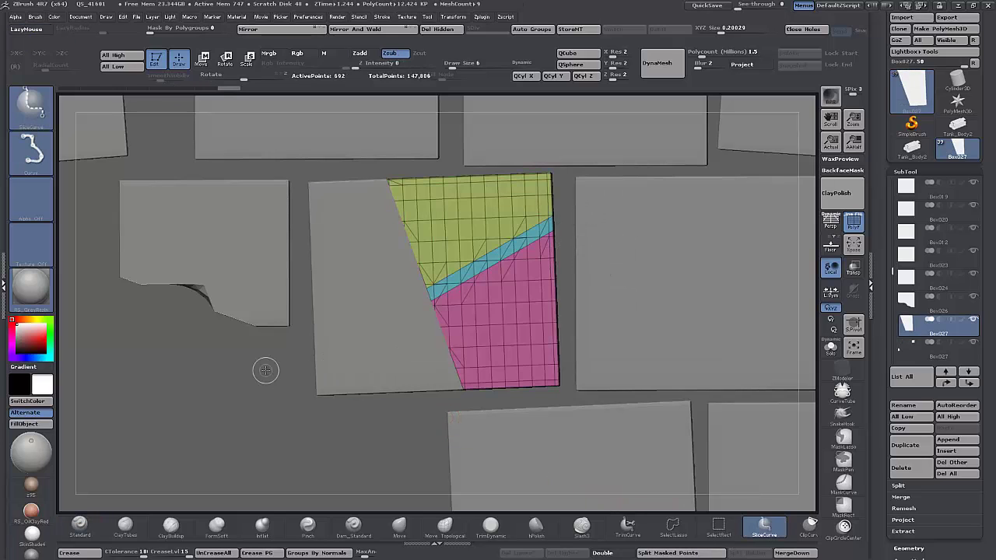
pyautogui.keyDown('alt'); pyautogui.click(363, 340); pyautogui.keyUp('alt')
pyautogui.keyDown('ctrl'); pyautogui.keyDown('shift'); pyautogui.moveTo(272, 236); pyautogui.dragTo(517, 364); pyautogui.keyUp('shift'); pyautogui.keyUp('ctrl')
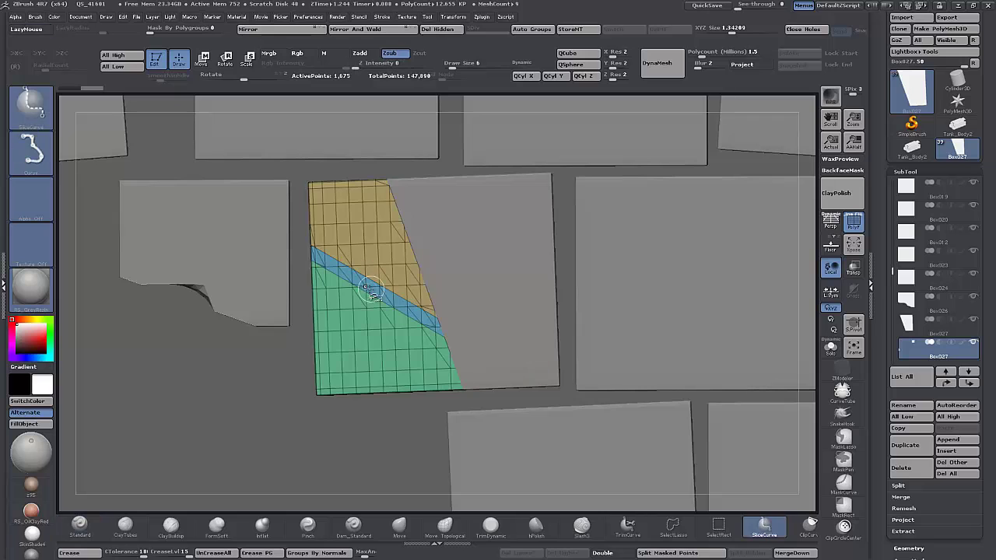
# Step: Hide the narrow strip crossing the left tile piece and delete the hidden geometry
pyautogui.keyDown('ctrl'); pyautogui.keyDown('shift'); pyautogui.click(370, 286); pyautogui.keyUp('shift'); pyautogui.keyUp('ctrl')
pyautogui.keyDown('ctrl'); pyautogui.keyDown('shift'); pyautogui.click(362, 283); pyautogui.keyUp('shift'); pyautogui.keyUp('ctrl')
pyautogui.moveTo(265, 389)
pyautogui.mouseDown()
pyautogui.moveTo(498, 389)
pyautogui.moveTo(281, 382)
pyautogui.mouseUp()
pyautogui.click(437, 29)
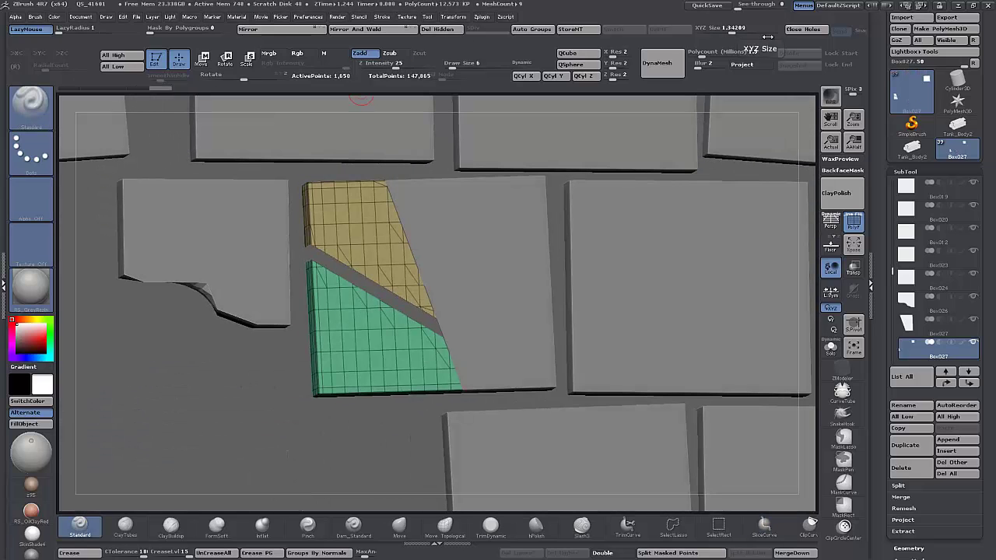
pyautogui.click(805, 31)
pyautogui.moveTo(150, 379); pyautogui.dragTo(257, 373)
pyautogui.hotkey('ctrl', 'z')
pyautogui.hotkey('ctrl', 'z')
# Step: Isolate the tile's left subtool in Solo mode and close the holes along its cut edges
pyautogui.hotkey('alt', 's')
pyautogui.click(811, 34)
pyautogui.moveTo(151, 347); pyautogui.dragTo(133, 345)
pyautogui.keyDown('ctrl'); pyautogui.keyDown('shift'); pyautogui.doubleClick(367, 287); pyautogui.keyUp('shift'); pyautogui.keyUp('ctrl')
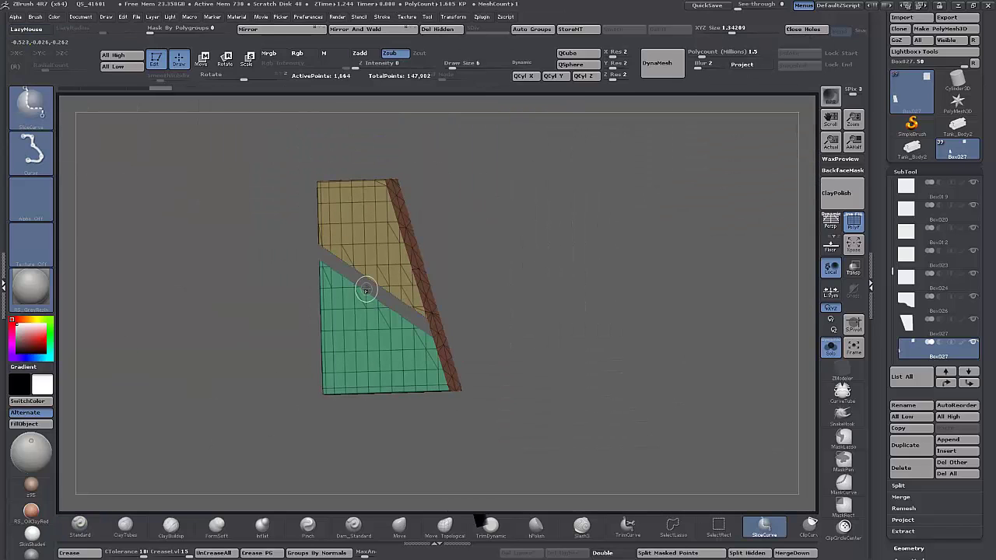
pyautogui.moveTo(460, 342); pyautogui.dragTo(512, 343)
# Step: Slice the bridging side wall at the gap with SliceCurve and remove the patch connecting the upper and lower pieces
pyautogui.click(763, 527)
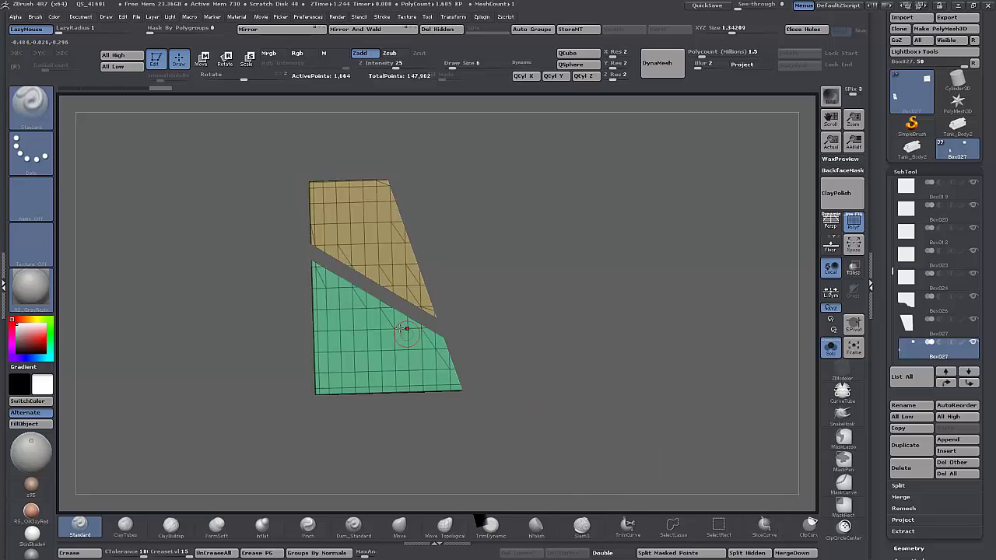
pyautogui.moveTo(469, 313)
pyautogui.keyDown('ctrl'); pyautogui.keyDown('shift'); pyautogui.mouseDown()
pyautogui.moveTo(434, 316)
pyautogui.moveTo(425, 337)
pyautogui.mouseUp(); pyautogui.keyUp('shift'); pyautogui.keyUp('ctrl')
pyautogui.moveTo(218, 328); pyautogui.dragTo(187, 328)
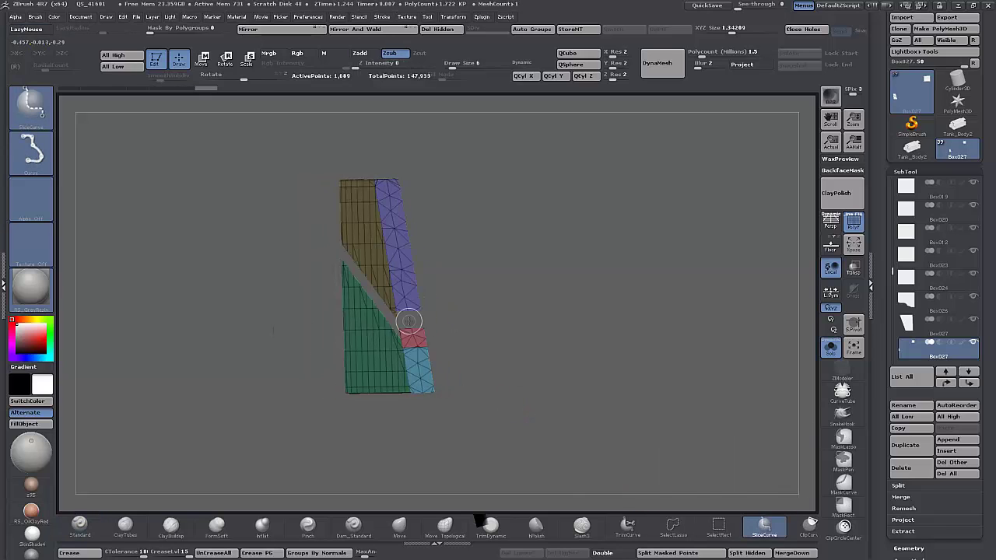
pyautogui.keyDown('ctrl'); pyautogui.keyDown('shift'); pyautogui.click(410, 323); pyautogui.keyUp('shift'); pyautogui.keyUp('ctrl')
pyautogui.moveTo(470, 328)
pyautogui.mouseDown()
pyautogui.moveTo(513, 327)
pyautogui.moveTo(487, 325)
pyautogui.moveTo(533, 371)
pyautogui.mouseUp()
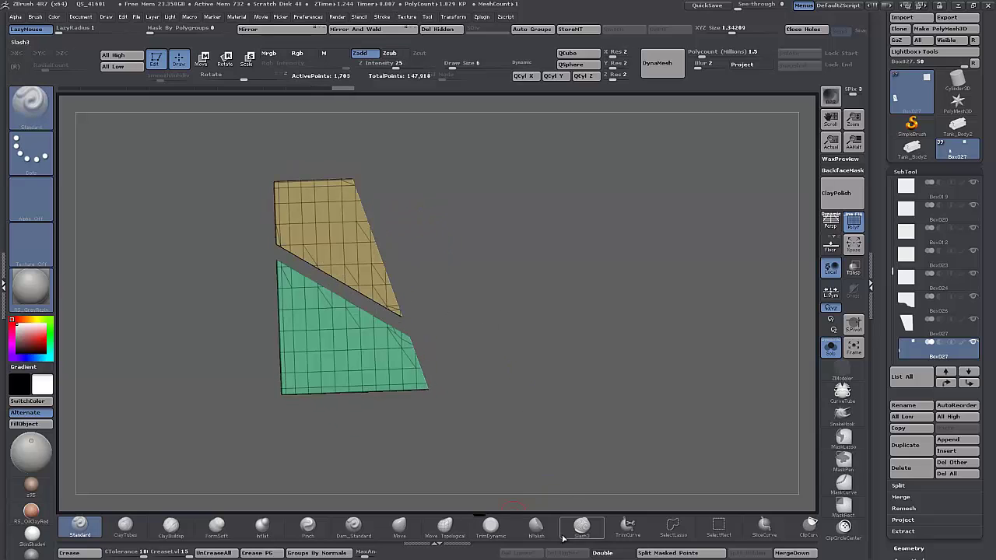
# Step: Mask the upper piece and try slicing diagonally across the unmasked lower piece
pyautogui.keyDown('ctrl'); pyautogui.click(322, 350); pyautogui.keyUp('ctrl')
pyautogui.keyDown('ctrl'); pyautogui.moveTo(238, 282); pyautogui.dragTo(244, 288); pyautogui.keyUp('ctrl')
pyautogui.press('w')
pyautogui.keyDown('ctrl'); pyautogui.click(309, 374); pyautogui.keyUp('ctrl')
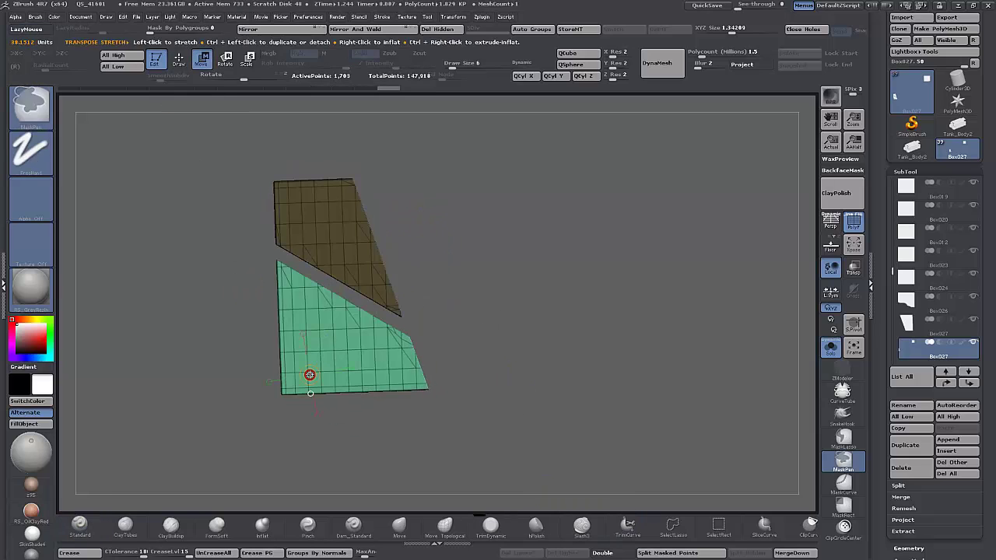
pyautogui.click(180, 65)
pyautogui.keyDown('ctrl'); pyautogui.keyDown('shift'); pyautogui.moveTo(425, 291); pyautogui.dragTo(384, 315); pyautogui.keyUp('shift'); pyautogui.keyUp('ctrl')
pyautogui.hotkey('ctrl', 'z')
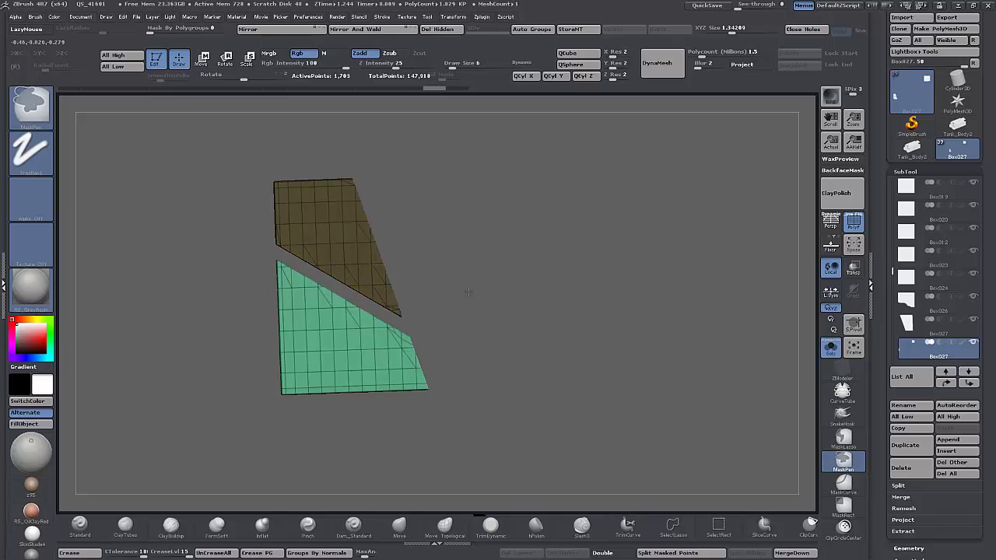
# Step: Invert the mask, try two more slices near the gap, and undo the slicing and masking attempts
pyautogui.keyDown('ctrl'); pyautogui.click(468, 292); pyautogui.keyUp('ctrl')
pyautogui.moveTo(420, 288)
pyautogui.keyDown('ctrl'); pyautogui.keyDown('shift'); pyautogui.mouseDown()
pyautogui.moveTo(385, 318)
pyautogui.moveTo(444, 341)
pyautogui.mouseUp(); pyautogui.keyUp('shift'); pyautogui.keyUp('ctrl')
pyautogui.hotkey('ctrl', 'z')
pyautogui.moveTo(479, 295)
pyautogui.keyDown('ctrl'); pyautogui.keyDown('shift'); pyautogui.mouseDown()
pyautogui.moveTo(441, 327)
pyautogui.moveTo(390, 316)
pyautogui.mouseUp(); pyautogui.keyUp('shift'); pyautogui.keyUp('ctrl')
pyautogui.hotkey('ctrl', 'z')
pyautogui.hotkey('ctrl', 'z')
pyautogui.hotkey('ctrl', 'z')
pyautogui.hotkey('ctrl', 'z')
pyautogui.hotkey('ctrl', 'z')
pyautogui.hotkey('ctrl', 'z')
pyautogui.hotkey('ctrl', 'z')
pyautogui.hotkey('ctrl', 'z')
pyautogui.hotkey('ctrl', 'z')
# Step: Slice a narrow diagonal strip across the lower-left piece, remove the strip, and close the resulting holes
pyautogui.moveTo(199, 404)
pyautogui.mouseDown()
pyautogui.moveTo(234, 409)
pyautogui.moveTo(402, 315)
pyautogui.mouseUp()
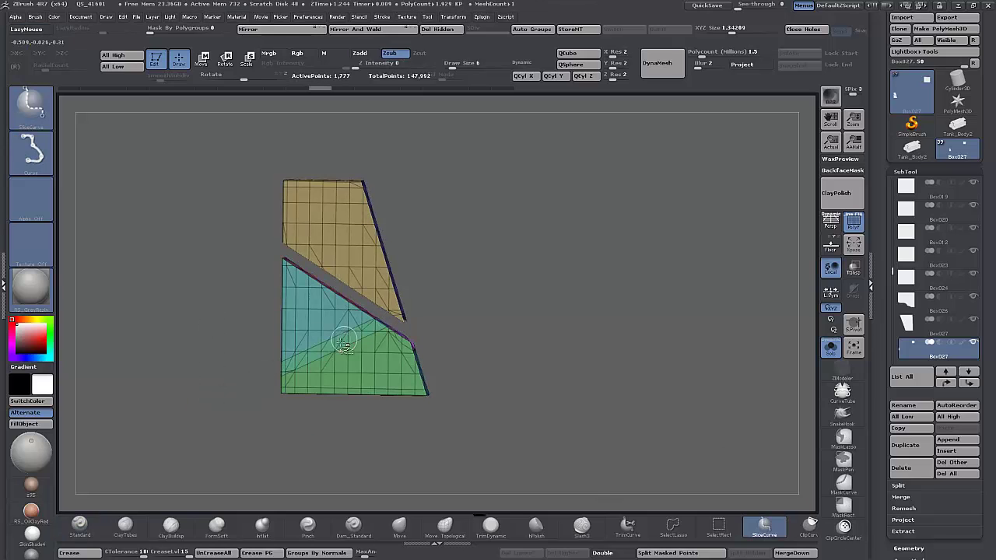
pyautogui.keyDown('ctrl'); pyautogui.keyDown('shift'); pyautogui.click(320, 352); pyautogui.keyUp('shift'); pyautogui.keyUp('ctrl')
pyautogui.keyDown('ctrl'); pyautogui.keyDown('shift'); pyautogui.click(321, 353); pyautogui.keyUp('shift'); pyautogui.keyUp('ctrl')
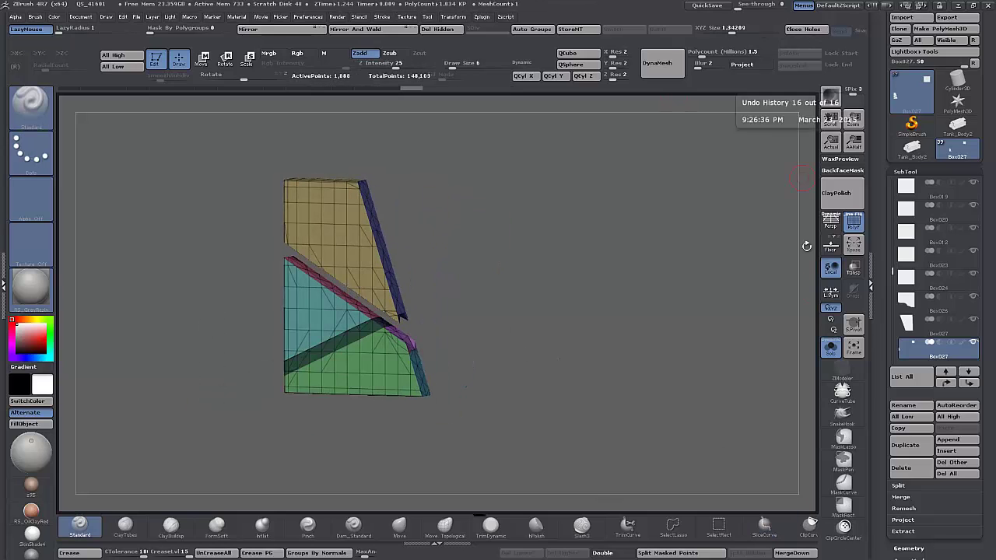
pyautogui.click(809, 31)
pyautogui.moveTo(523, 231); pyautogui.dragTo(564, 236)
# Step: Assign automatic polygroups to the separated left pieces and isolate the upper one
pyautogui.keyDown('ctrl'); pyautogui.keyDown('shift'); pyautogui.click(354, 243); pyautogui.keyUp('shift'); pyautogui.keyUp('ctrl')
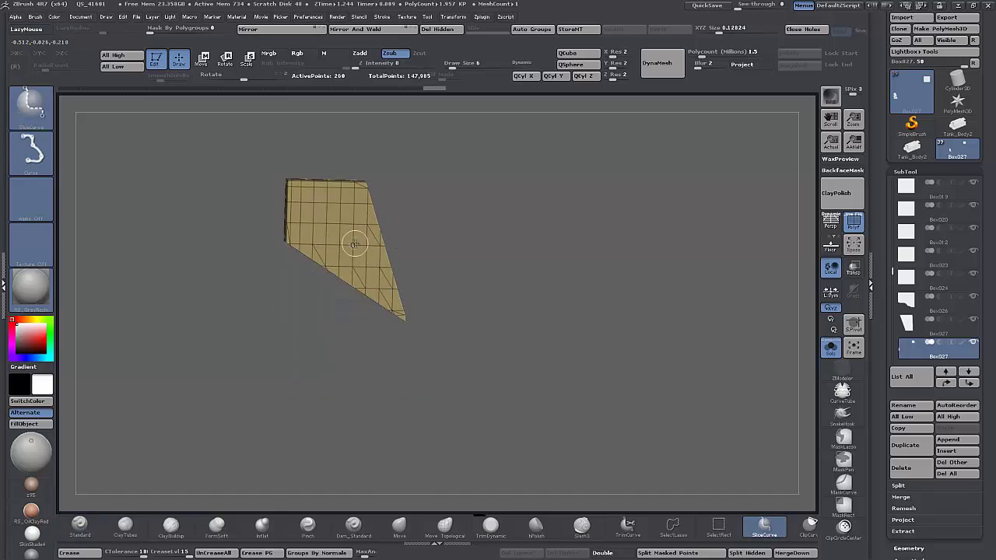
pyautogui.keyDown('ctrl'); pyautogui.keyDown('shift'); pyautogui.click(355, 244); pyautogui.keyUp('shift'); pyautogui.keyUp('ctrl')
pyautogui.keyDown('ctrl'); pyautogui.keyDown('shift'); pyautogui.moveTo(397, 317); pyautogui.dragTo(397, 316); pyautogui.keyUp('shift'); pyautogui.keyUp('ctrl')
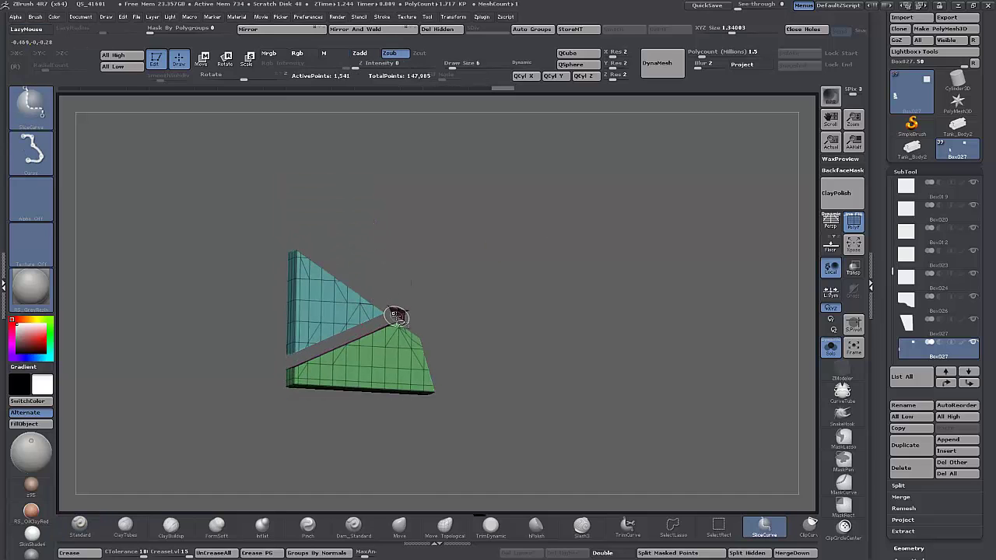
pyautogui.moveTo(494, 311)
pyautogui.keyDown('ctrl'); pyautogui.keyDown('shift'); pyautogui.mouseDown()
pyautogui.moveTo(518, 314)
pyautogui.moveTo(498, 311)
pyautogui.mouseUp(); pyautogui.keyUp('shift'); pyautogui.keyUp('ctrl')
pyautogui.keyDown('ctrl'); pyautogui.keyDown('shift'); pyautogui.click(519, 313); pyautogui.keyUp('shift'); pyautogui.keyUp('ctrl')
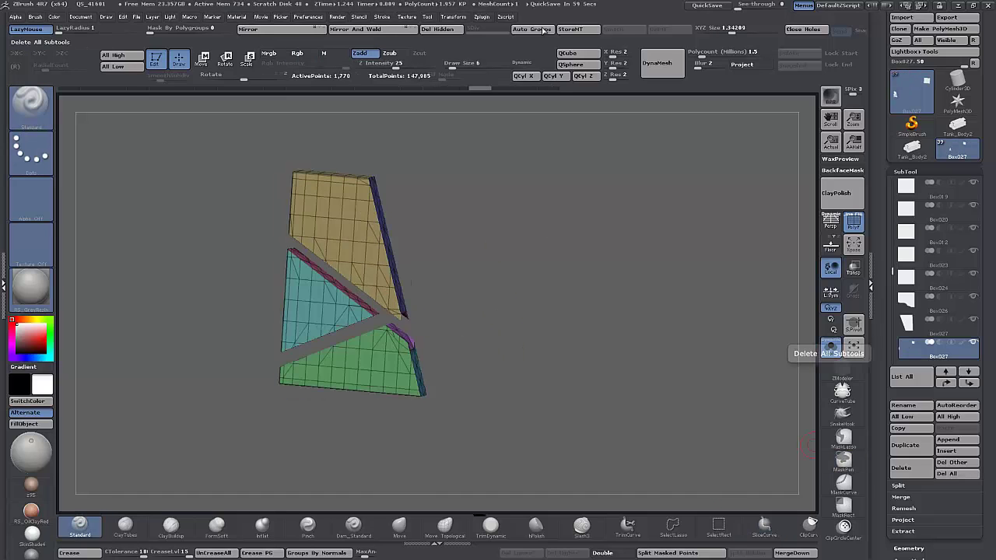
pyautogui.click(533, 29)
pyautogui.moveTo(474, 273)
pyautogui.mouseDown()
pyautogui.moveTo(462, 245)
pyautogui.moveTo(459, 271)
pyautogui.mouseUp()
pyautogui.keyDown('ctrl'); pyautogui.keyDown('shift'); pyautogui.click(361, 247); pyautogui.keyUp('shift'); pyautogui.keyUp('ctrl')
pyautogui.moveTo(426, 329); pyautogui.dragTo(451, 329)
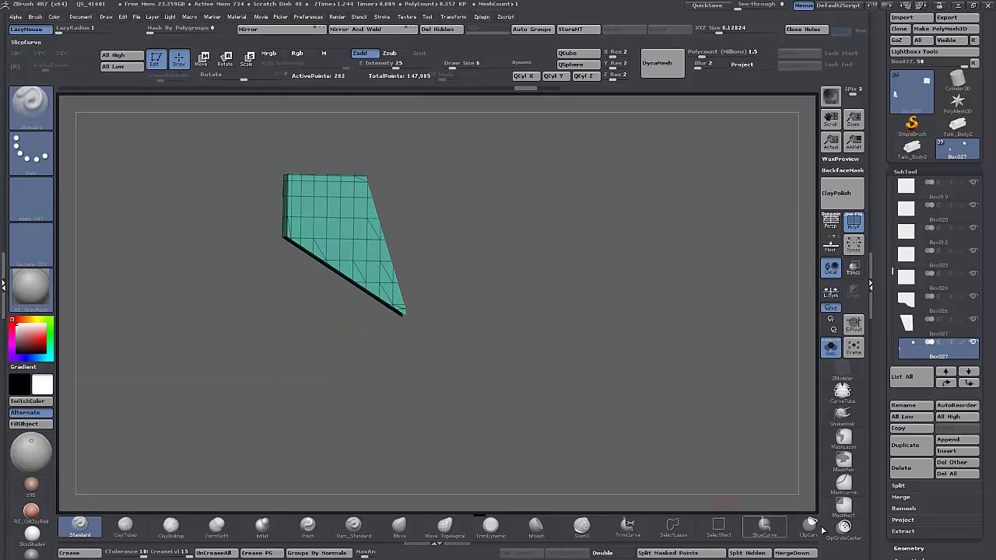
# Step: Try cutting the isolated upper piece diagonally with ClipCurve
pyautogui.keyDown('ctrl'); pyautogui.keyDown('shift'); pyautogui.click(806, 528); pyautogui.keyUp('shift'); pyautogui.keyUp('ctrl')
pyautogui.keyDown('ctrl'); pyautogui.keyDown('shift'); pyautogui.moveTo(294, 370); pyautogui.dragTo(503, 195); pyautogui.keyUp('shift'); pyautogui.keyUp('ctrl')
pyautogui.keyDown('ctrl'); pyautogui.keyDown('shift'); pyautogui.moveTo(607, 205); pyautogui.dragTo(244, 385); pyautogui.keyUp('shift'); pyautogui.keyUp('ctrl')
pyautogui.moveTo(401, 374); pyautogui.dragTo(420, 378)
pyautogui.hotkey('ctrl', 'z')
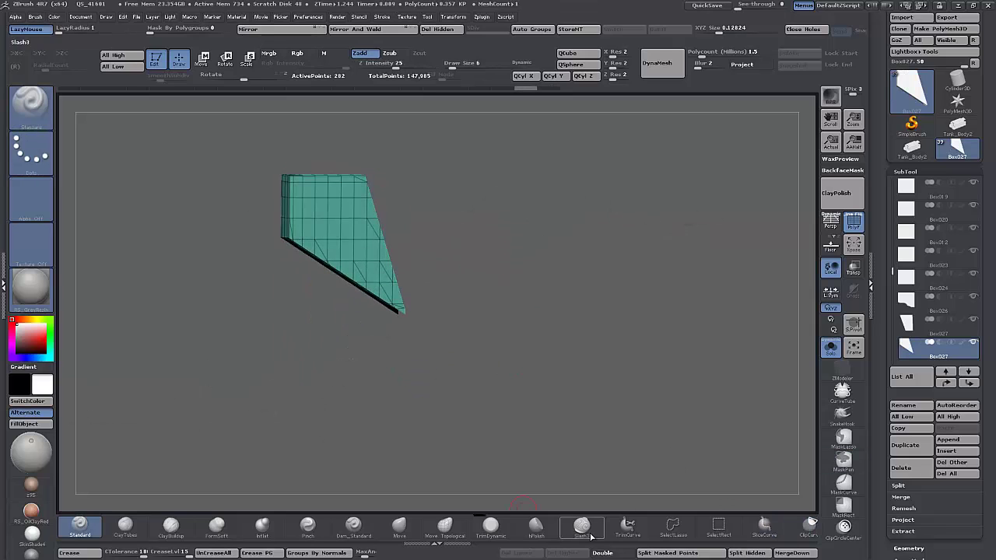
# Step: Try trimming the pointed lower end of the upper piece with TrimCurve
pyautogui.keyDown('ctrl'); pyautogui.keyDown('shift'); pyautogui.click(627, 527); pyautogui.keyUp('shift'); pyautogui.keyUp('ctrl')
pyautogui.keyDown('ctrl'); pyautogui.keyDown('shift'); pyautogui.moveTo(592, 342); pyautogui.dragTo(238, 340); pyautogui.keyUp('shift'); pyautogui.keyUp('ctrl')
pyautogui.keyDown('shift'); pyautogui.moveTo(405, 381); pyautogui.dragTo(446, 393); pyautogui.keyUp('shift')
pyautogui.hotkey('ctrl', 'z')
pyautogui.keyDown('ctrl'); pyautogui.keyDown('shift'); pyautogui.moveTo(500, 245); pyautogui.dragTo(242, 373); pyautogui.keyUp('shift'); pyautogui.keyUp('ctrl')
pyautogui.hotkey('ctrl', 'z')
# Step: Cut the sharp lower tip off the upper piece and hide the cut-off part
pyautogui.keyDown('ctrl'); pyautogui.keyDown('shift'); pyautogui.click(627, 528); pyautogui.keyUp('shift'); pyautogui.keyUp('ctrl')
pyautogui.keyDown('ctrl'); pyautogui.keyDown('shift'); pyautogui.moveTo(484, 245); pyautogui.dragTo(291, 383); pyautogui.keyUp('shift'); pyautogui.keyUp('ctrl')
pyautogui.moveTo(436, 399); pyautogui.dragTo(465, 402)
pyautogui.keyDown('ctrl'); pyautogui.keyDown('shift'); pyautogui.click(405, 306); pyautogui.keyUp('shift'); pyautogui.keyUp('ctrl')
pyautogui.keyDown('ctrl'); pyautogui.keyDown('shift'); pyautogui.click(401, 306); pyautogui.keyUp('shift'); pyautogui.keyUp('ctrl')
pyautogui.hotkey('ctrl', 'shift', 'd')
pyautogui.moveTo(451, 330); pyautogui.dragTo(475, 311)
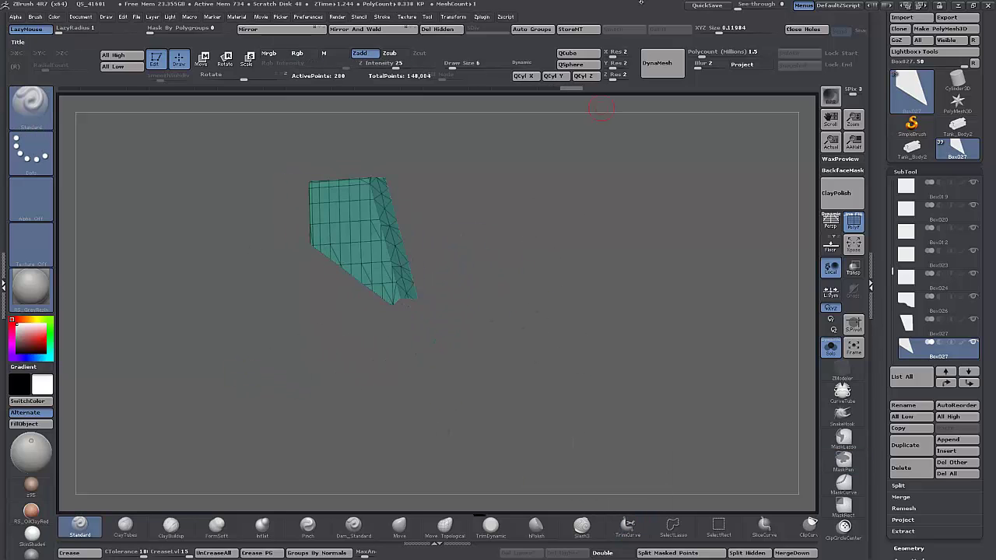
# Step: Remove the cut-off tip from the upper piece and show all the wall tiles again
pyautogui.click(807, 34)
pyautogui.moveTo(622, 225); pyautogui.dragTo(523, 302)
pyautogui.keyDown('ctrl'); pyautogui.keyDown('shift'); pyautogui.moveTo(600, 237); pyautogui.dragTo(641, 295); pyautogui.keyUp('shift'); pyautogui.keyUp('ctrl')
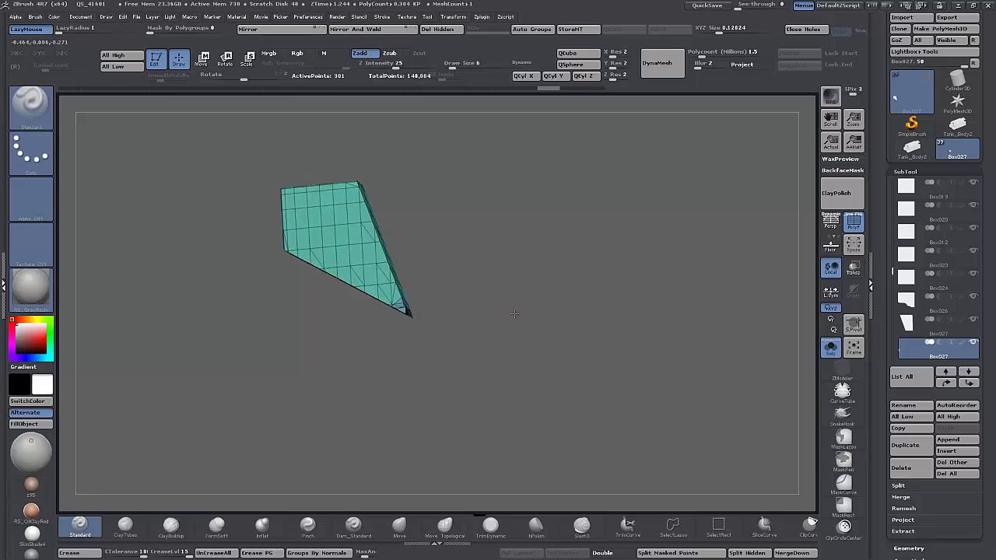
pyautogui.keyDown('ctrl'); pyautogui.keyDown('shift'); pyautogui.click(400, 304); pyautogui.keyUp('shift'); pyautogui.keyUp('ctrl')
pyautogui.moveTo(438, 108); pyautogui.dragTo(489, 216)
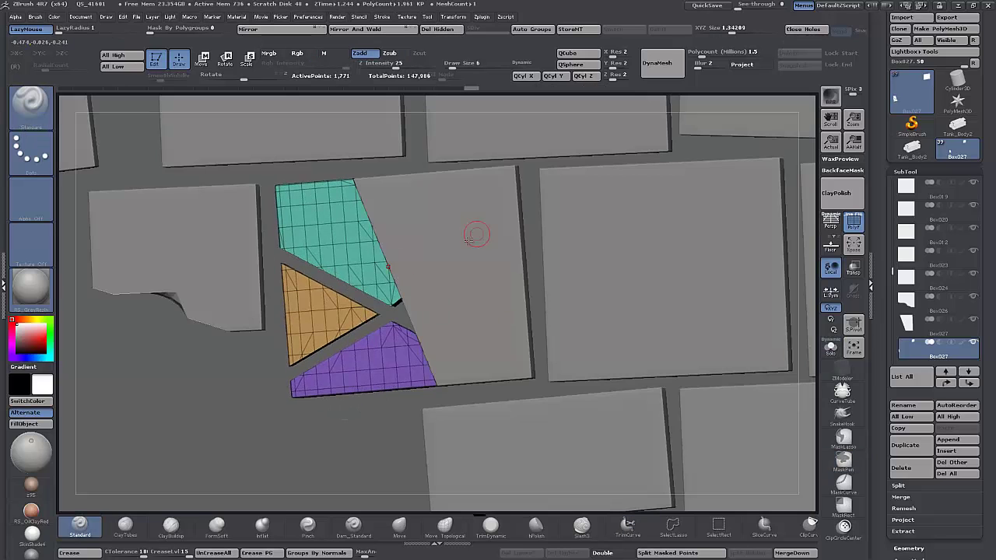
# Step: Select the cracked tile's right half, isolate it in Solo mode, and hide its narrow diagonal strip
pyautogui.keyDown('alt'); pyautogui.click(473, 229); pyautogui.keyUp('alt')
pyautogui.moveTo(235, 413); pyautogui.dragTo(240, 413)
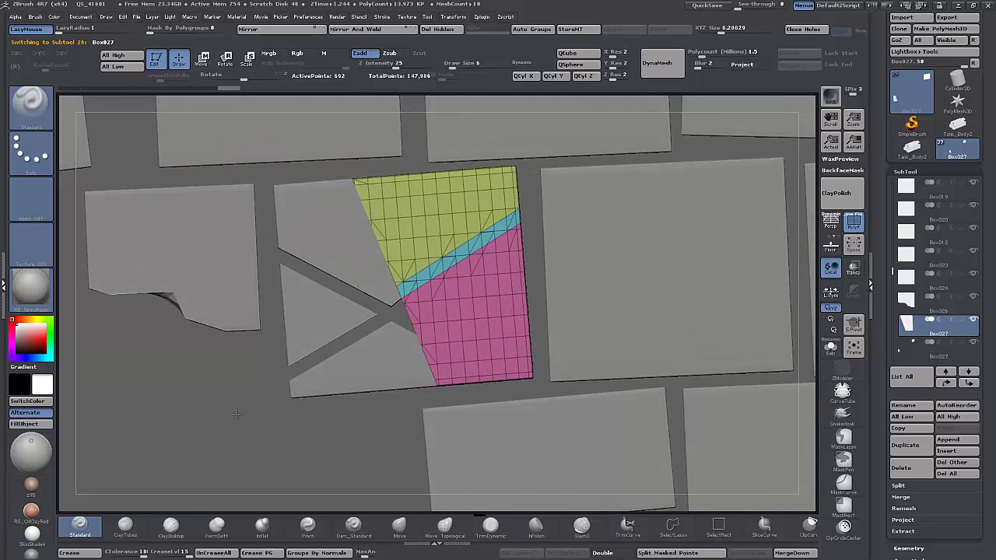
pyautogui.moveTo(353, 372); pyautogui.dragTo(373, 373)
pyautogui.click(831, 348)
pyautogui.moveTo(684, 273); pyautogui.dragTo(631, 241)
pyautogui.moveTo(527, 269); pyautogui.dragTo(562, 268)
pyautogui.keyDown('ctrl'); pyautogui.keyDown('shift'); pyautogui.click(438, 259); pyautogui.keyUp('shift'); pyautogui.keyUp('ctrl')
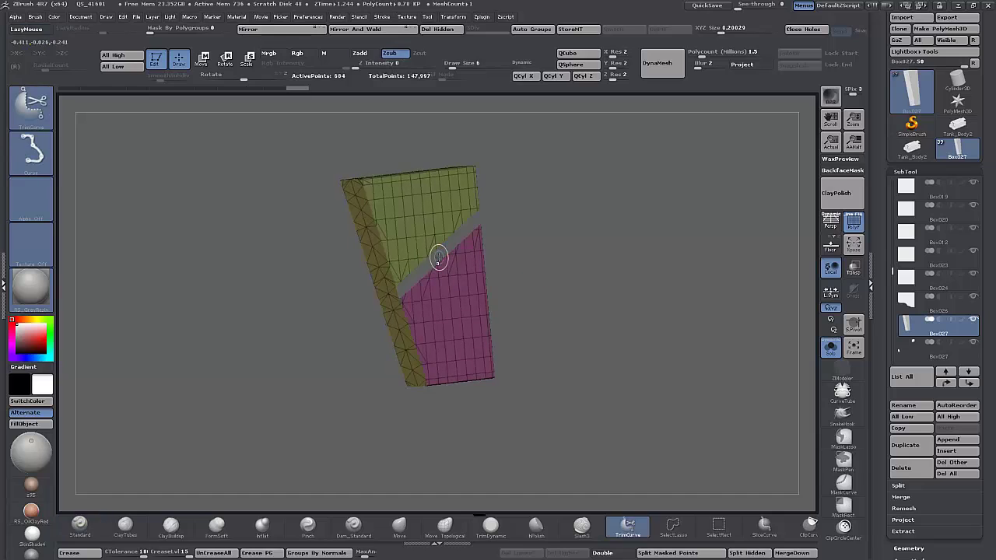
# Step: Slice the right half's side wall at the gap, delete the connecting patch, and close the holes
pyautogui.moveTo(545, 362); pyautogui.dragTo(587, 375)
pyautogui.moveTo(417, 398)
pyautogui.mouseDown()
pyautogui.moveTo(327, 323)
pyautogui.moveTo(307, 330)
pyautogui.mouseUp()
pyautogui.moveTo(306, 330)
pyautogui.keyDown('ctrl'); pyautogui.keyDown('shift'); pyautogui.mouseDown()
pyautogui.moveTo(354, 291)
pyautogui.moveTo(470, 249)
pyautogui.moveTo(467, 238)
pyautogui.moveTo(381, 288)
pyautogui.mouseUp(); pyautogui.keyUp('shift'); pyautogui.keyUp('ctrl')
pyautogui.moveTo(317, 356); pyautogui.dragTo(343, 320)
pyautogui.keyDown('ctrl'); pyautogui.keyDown('shift'); pyautogui.click(391, 289); pyautogui.keyUp('shift'); pyautogui.keyUp('ctrl')
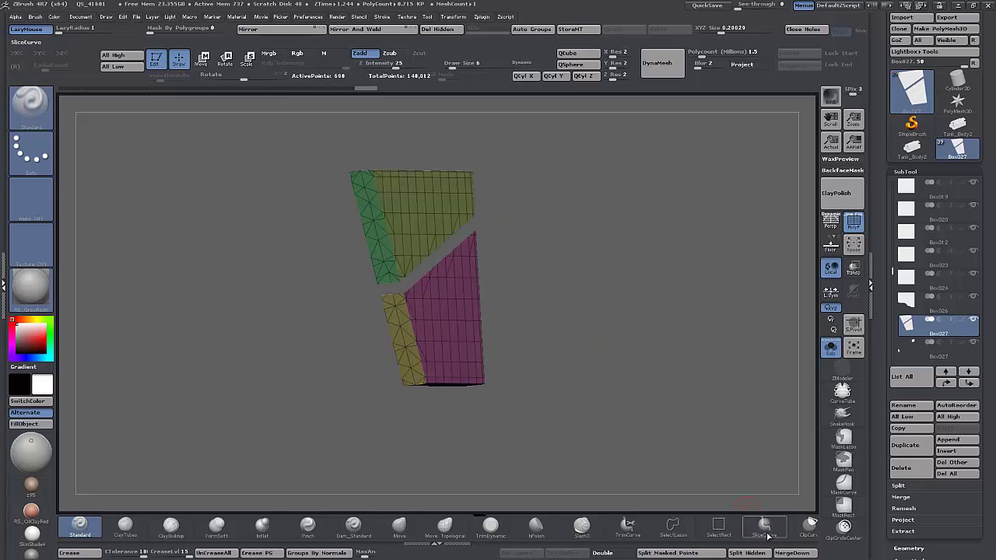
pyautogui.click(441, 29)
pyautogui.click(804, 29)
pyautogui.keyDown('shift'); pyautogui.moveTo(731, 234); pyautogui.dragTo(696, 241); pyautogui.keyUp('shift')
# Step: Show all tiles, select the cracked tile's left pieces, and close the hole at the upper piece's cut tip
pyautogui.click(831, 347)
pyautogui.moveTo(246, 430)
pyautogui.mouseDown()
pyautogui.moveTo(243, 411)
pyautogui.moveTo(242, 430)
pyautogui.mouseUp()
pyautogui.keyDown('alt'); pyautogui.click(322, 238); pyautogui.keyUp('alt')
pyautogui.moveTo(192, 369)
pyautogui.mouseDown()
pyautogui.moveTo(185, 378)
pyautogui.moveTo(190, 372)
pyautogui.mouseUp()
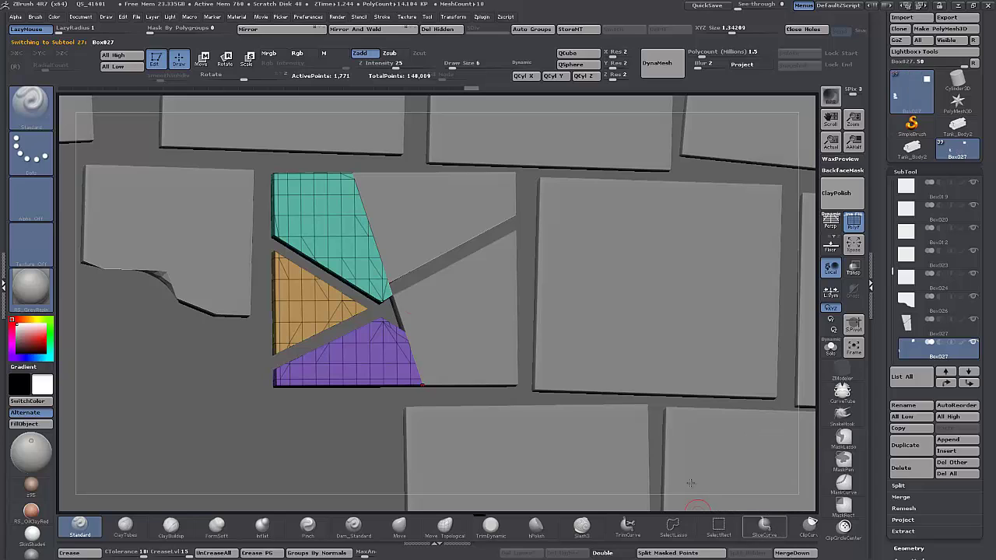
pyautogui.hotkey('ctrl', 'shift')
pyautogui.keyDown('ctrl'); pyautogui.keyDown('shift'); pyautogui.moveTo(373, 303); pyautogui.dragTo(362, 312); pyautogui.keyUp('shift'); pyautogui.keyUp('ctrl')
pyautogui.keyDown('ctrl'); pyautogui.keyDown('shift'); pyautogui.click(385, 293); pyautogui.keyUp('shift'); pyautogui.keyUp('ctrl')
pyautogui.click(803, 30)
pyautogui.moveTo(238, 295); pyautogui.dragTo(207, 294)
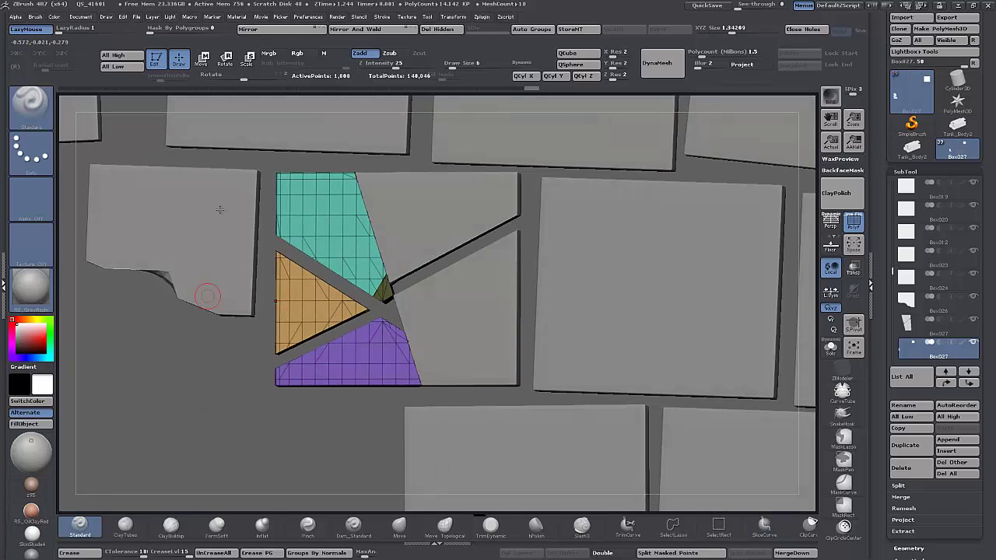
pyautogui.press('w')
pyautogui.keyDown('shift'); pyautogui.moveTo(283, 334); pyautogui.dragTo(257, 340, button='right'); pyautogui.keyUp('shift')
pyautogui.moveTo(351, 234)
pyautogui.keyDown('shift'); pyautogui.mouseDown()
pyautogui.moveTo(234, 233)
pyautogui.moveTo(282, 232)
pyautogui.mouseUp(); pyautogui.keyUp('shift')
pyautogui.keyDown('ctrl'); pyautogui.moveTo(280, 231); pyautogui.dragTo(281, 143, button='right'); pyautogui.keyUp('ctrl')
pyautogui.moveTo(225, 330); pyautogui.dragTo(236, 287, button='right')
pyautogui.keyDown('alt'); pyautogui.moveTo(237, 287); pyautogui.dragTo(298, 358, button='right'); pyautogui.keyUp('alt')
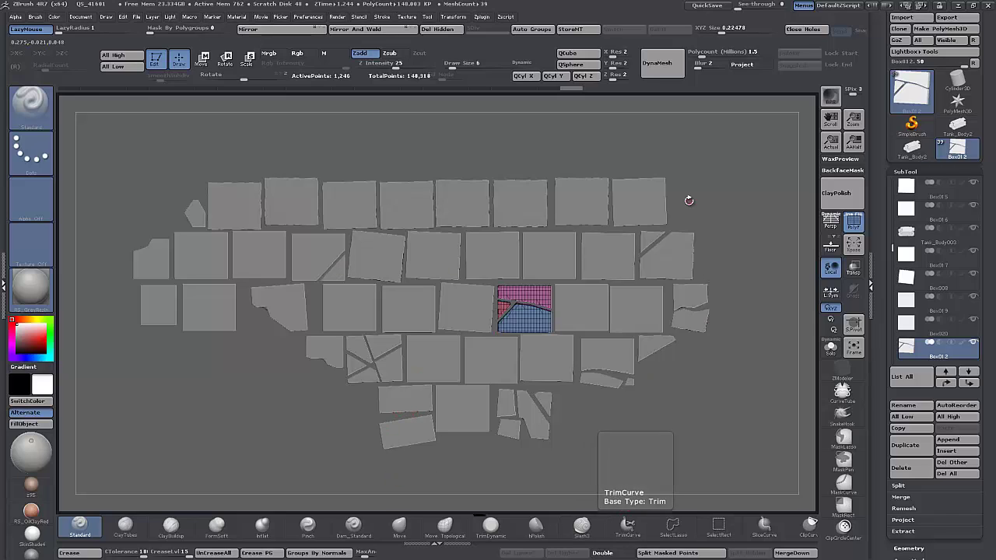
# Step: Select the subtool containing the top row's rightmost tile and trim off that tile's upper-right corner with TrimCurve
pyautogui.click(628, 526)
pyautogui.moveTo(622, 140)
pyautogui.mouseDown()
pyautogui.moveTo(717, 208)
pyautogui.moveTo(706, 223)
pyautogui.mouseUp()
pyautogui.press('b')
pyautogui.press('s')
pyautogui.press('t')
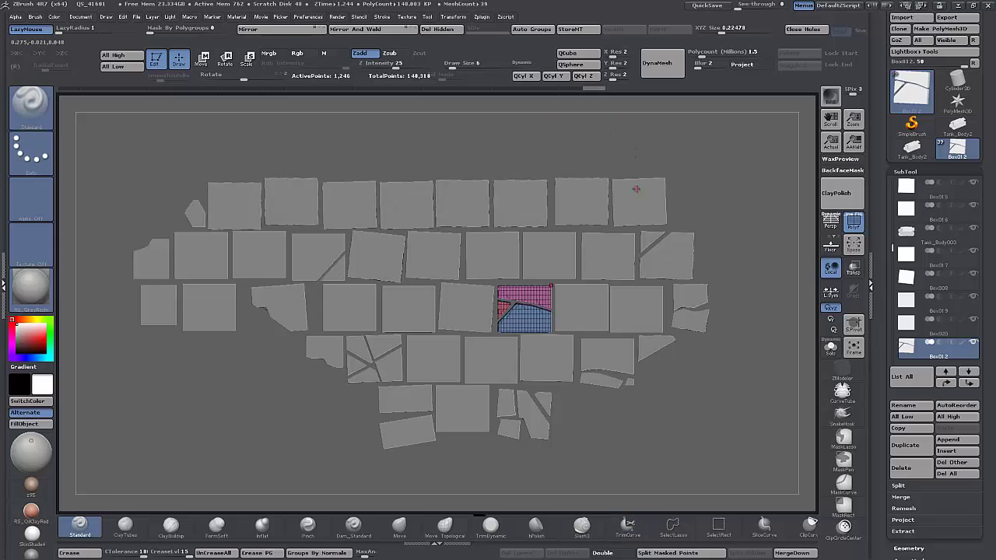
pyautogui.keyDown('alt'); pyautogui.click(637, 194); pyautogui.keyUp('alt')
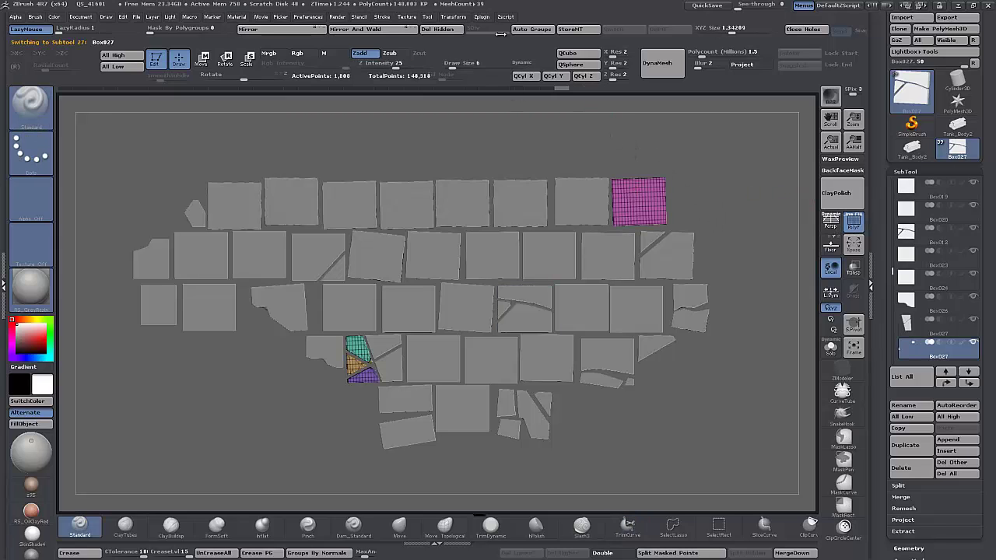
pyautogui.keyDown('ctrl'); pyautogui.keyDown('shift'); pyautogui.moveTo(611, 142); pyautogui.dragTo(698, 209); pyautogui.keyUp('shift'); pyautogui.keyUp('ctrl')
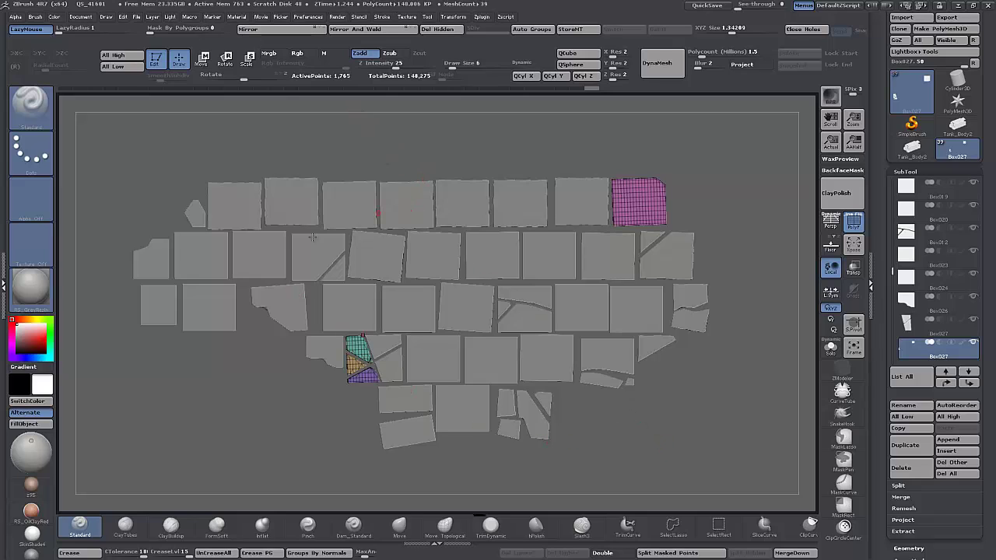
# Step: Give the third row's second tile a single polygroup and trim a shallow angled notch into its bottom edge
pyautogui.keyDown('alt'); pyautogui.click(199, 315); pyautogui.keyUp('alt')
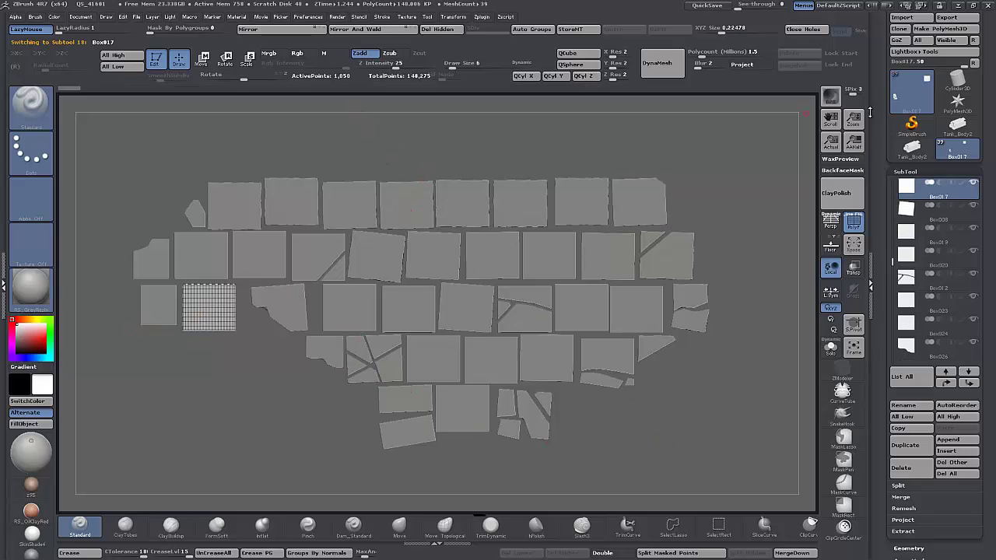
pyautogui.hotkey('ctrl', 'w')
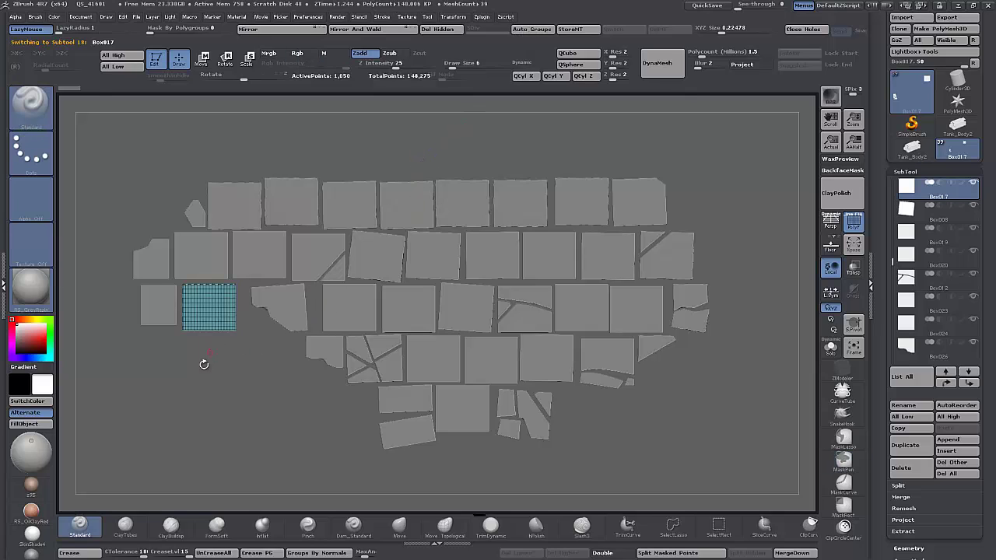
pyautogui.moveTo(154, 343)
pyautogui.keyDown('ctrl'); pyautogui.keyDown('shift'); pyautogui.mouseDown()
pyautogui.moveTo(163, 341)
pyautogui.moveTo(187, 377)
pyautogui.moveTo(103, 381)
pyautogui.moveTo(83, 364)
pyautogui.moveTo(207, 348)
pyautogui.moveTo(226, 333)
pyautogui.moveTo(212, 289)
pyautogui.moveTo(180, 319)
pyautogui.moveTo(220, 336)
pyautogui.moveTo(206, 325)
pyautogui.moveTo(111, 334)
pyautogui.moveTo(112, 347)
pyautogui.mouseUp(); pyautogui.keyUp('shift'); pyautogui.keyUp('ctrl')
pyautogui.moveTo(184, 356); pyautogui.dragTo(326, 358)
pyautogui.keyDown('ctrl'); pyautogui.keyDown('shift'); pyautogui.moveTo(232, 337); pyautogui.dragTo(276, 306); pyautogui.keyUp('shift'); pyautogui.keyUp('ctrl')
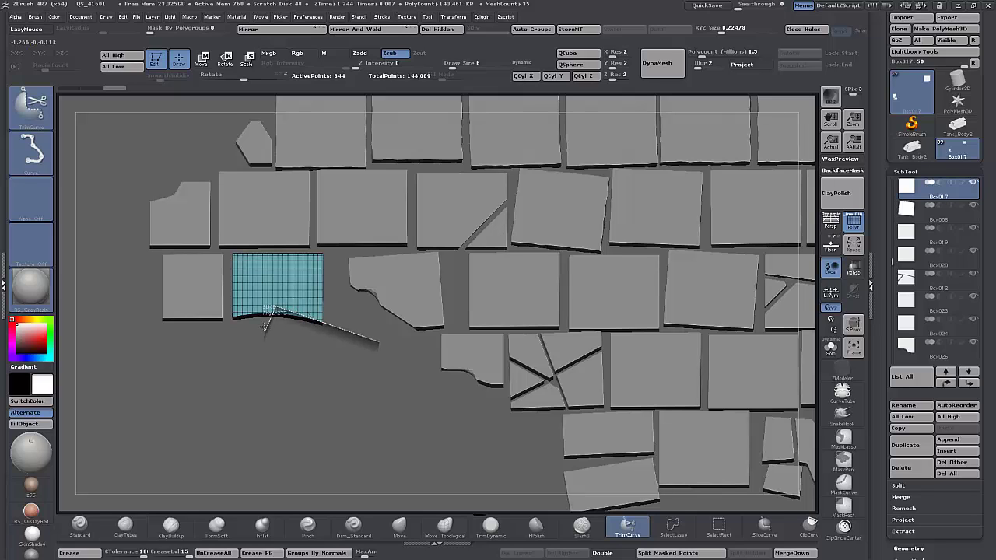
pyautogui.keyDown('ctrl'); pyautogui.keyDown('shift'); pyautogui.moveTo(254, 318); pyautogui.dragTo(225, 336); pyautogui.keyUp('shift'); pyautogui.keyUp('ctrl')
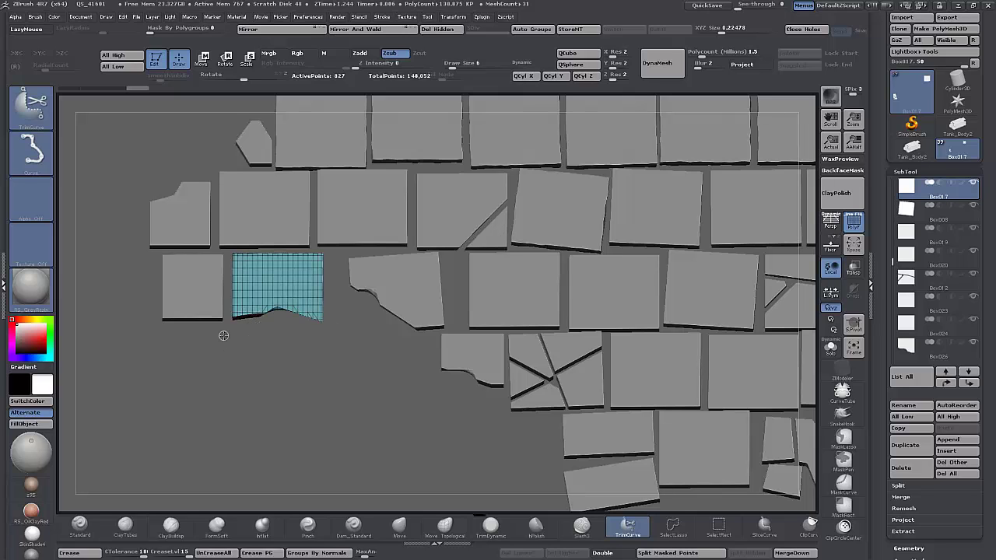
pyautogui.moveTo(264, 377)
pyautogui.mouseDown()
pyautogui.moveTo(284, 344)
pyautogui.moveTo(282, 276)
pyautogui.mouseUp()
pyautogui.keyDown('alt'); pyautogui.moveTo(273, 331); pyautogui.dragTo(459, 266); pyautogui.keyUp('alt')
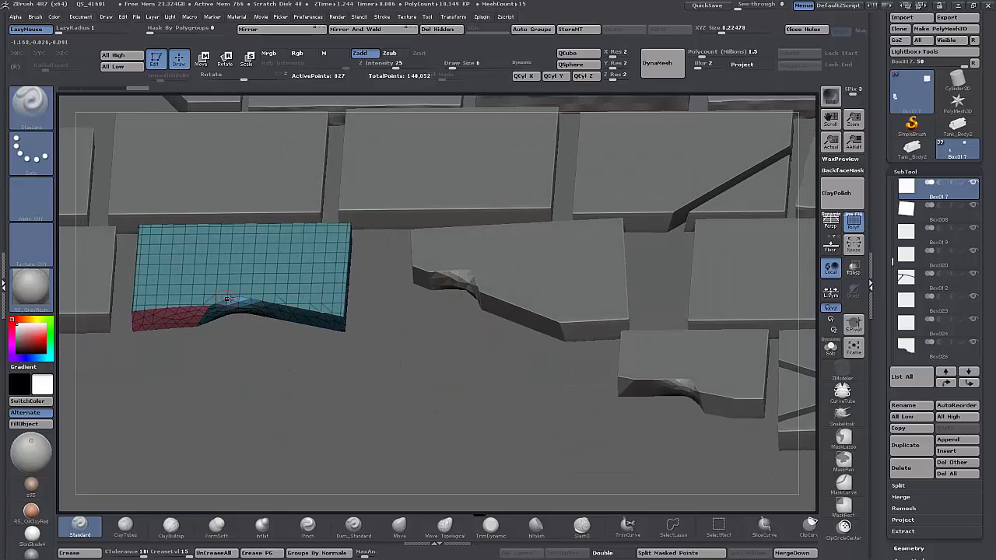
# Step: Give the third row's leftmost tile a single polygroup and trim off its lower-left corner
pyautogui.moveTo(406, 386); pyautogui.dragTo(367, 409)
pyautogui.keyDown('alt'); pyautogui.click(381, 250); pyautogui.keyUp('alt')
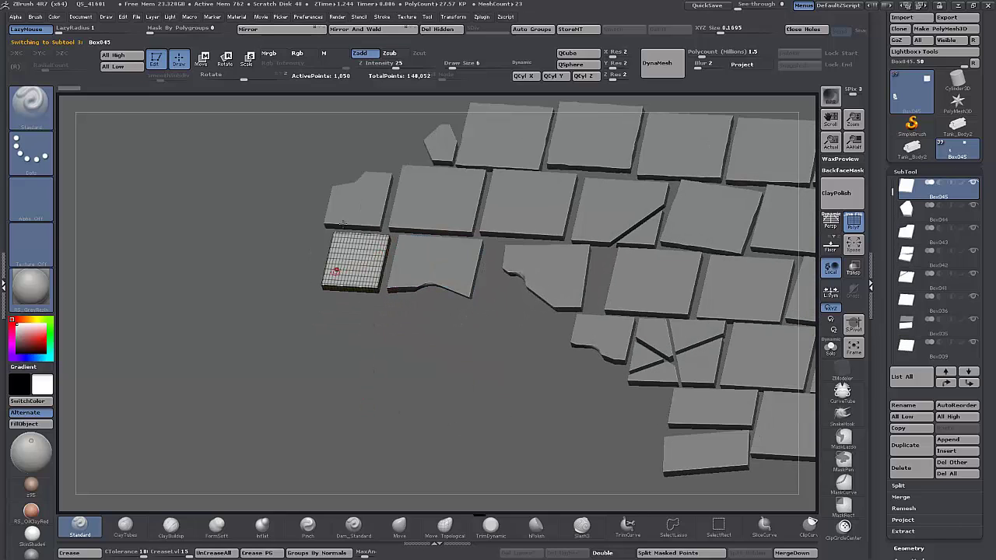
pyautogui.hotkey('ctrl', 'w')
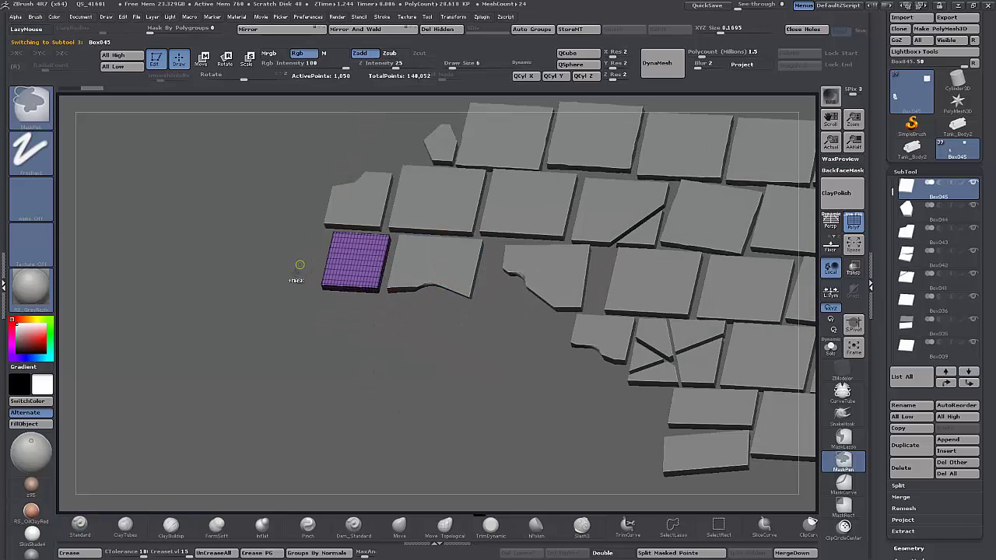
pyautogui.moveTo(341, 324)
pyautogui.keyDown('ctrl'); pyautogui.keyDown('shift'); pyautogui.mouseDown()
pyautogui.moveTo(294, 286)
pyautogui.moveTo(289, 259)
pyautogui.mouseUp(); pyautogui.keyUp('shift'); pyautogui.keyUp('ctrl')
pyautogui.moveTo(425, 383)
pyautogui.mouseDown()
pyautogui.moveTo(428, 334)
pyautogui.moveTo(554, 381)
pyautogui.moveTo(555, 405)
pyautogui.moveTo(563, 372)
pyautogui.moveTo(551, 363)
pyautogui.moveTo(403, 400)
pyautogui.moveTo(485, 392)
pyautogui.moveTo(788, 274)
pyautogui.moveTo(580, 289)
pyautogui.moveTo(456, 333)
pyautogui.mouseUp()
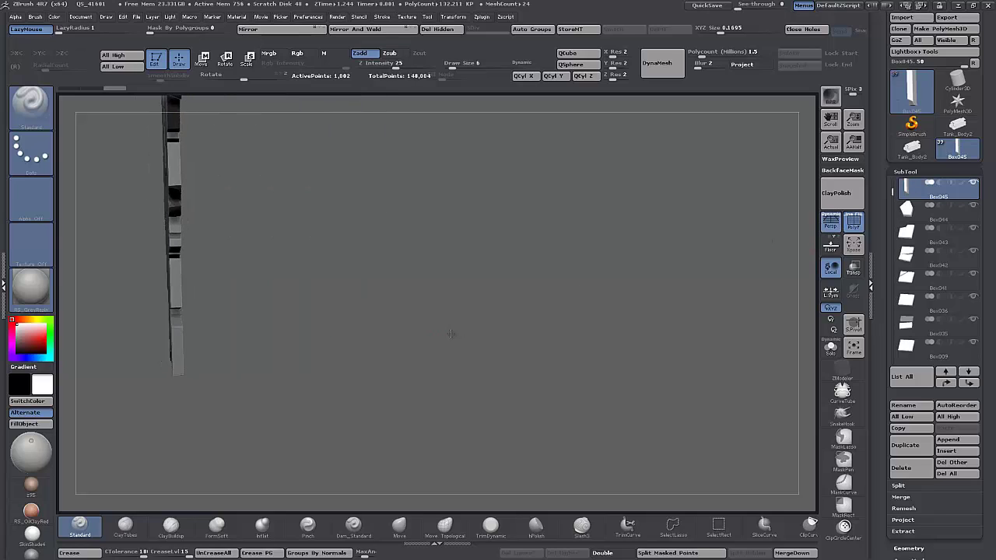
# Step: Select the split tile at the bottom row's left end, trim a slanted bevel along its lower edge, and turn off the polyframe
pyautogui.moveTo(236, 314)
pyautogui.keyDown('ctrl'); pyautogui.keyDown('shift'); pyautogui.mouseDown()
pyautogui.moveTo(161, 434)
pyautogui.moveTo(148, 424)
pyautogui.moveTo(315, 399)
pyautogui.mouseUp(); pyautogui.keyUp('shift'); pyautogui.keyUp('ctrl')
pyautogui.keyDown('alt'); pyautogui.click(205, 352); pyautogui.keyUp('alt')
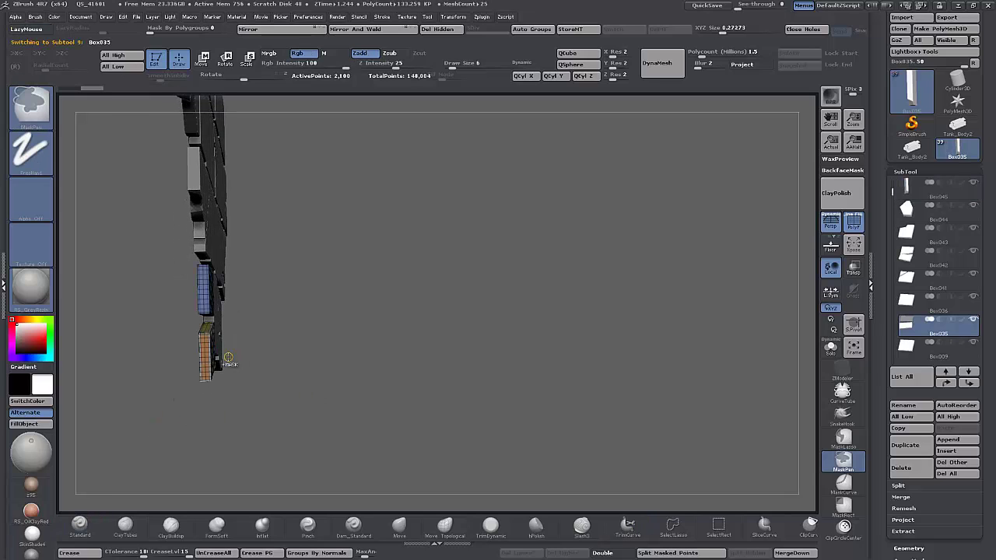
pyautogui.moveTo(272, 333)
pyautogui.keyDown('ctrl'); pyautogui.keyDown('shift'); pyautogui.mouseDown()
pyautogui.moveTo(210, 422)
pyautogui.moveTo(153, 441)
pyautogui.moveTo(160, 432)
pyautogui.mouseUp(); pyautogui.keyUp('shift'); pyautogui.keyUp('ctrl')
pyautogui.moveTo(429, 395)
pyautogui.mouseDown()
pyautogui.moveTo(491, 407)
pyautogui.moveTo(491, 309)
pyautogui.moveTo(605, 291)
pyautogui.moveTo(607, 273)
pyautogui.moveTo(812, 269)
pyautogui.mouseUp()
pyautogui.click(854, 225)
pyautogui.moveTo(669, 381); pyautogui.dragTo(689, 341)
pyautogui.moveTo(387, 313); pyautogui.dragTo(165, 258)
pyautogui.keyDown('alt'); pyautogui.moveTo(200, 315); pyautogui.dragTo(225, 321); pyautogui.keyUp('alt')
pyautogui.keyDown('alt'); pyautogui.moveTo(714, 378); pyautogui.dragTo(624, 356); pyautogui.keyUp('alt')
pyautogui.keyDown('alt'); pyautogui.moveTo(414, 335); pyautogui.dragTo(526, 446); pyautogui.keyUp('alt')
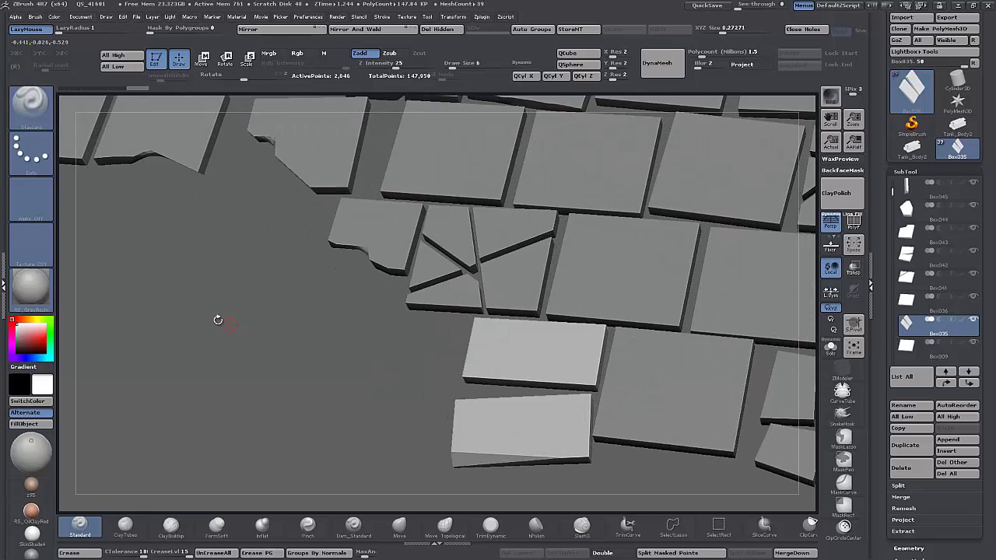
# Step: Select the top row's fourth full tile and trim off its lower-right corner with TrimCurve
pyautogui.keyDown('alt'); pyautogui.moveTo(303, 348); pyautogui.dragTo(138, 252); pyautogui.keyUp('alt')
pyautogui.keyDown('alt'); pyautogui.moveTo(582, 376); pyautogui.dragTo(304, 332); pyautogui.keyUp('alt')
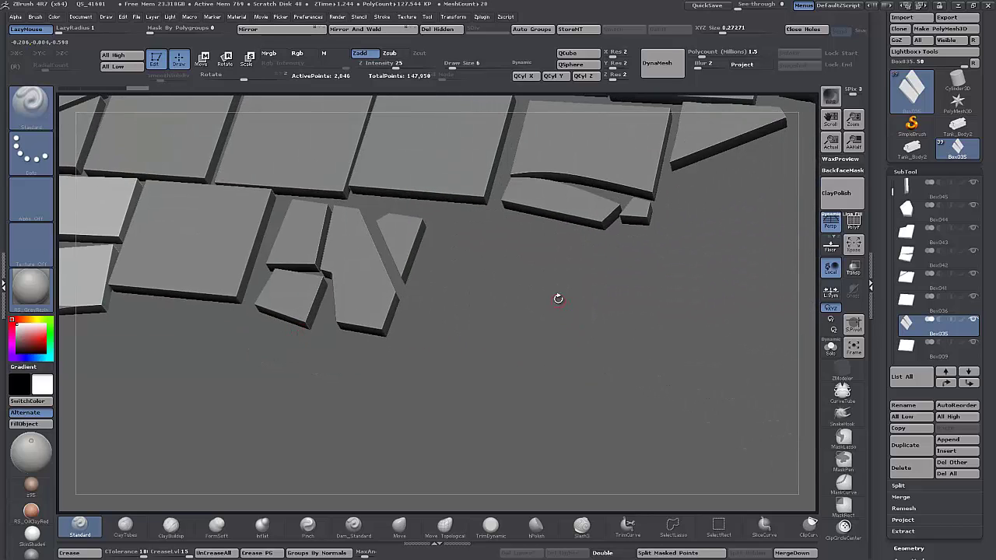
pyautogui.moveTo(558, 299); pyautogui.dragTo(562, 268)
pyautogui.keyDown('alt'); pyautogui.moveTo(604, 336); pyautogui.dragTo(669, 436); pyautogui.keyUp('alt')
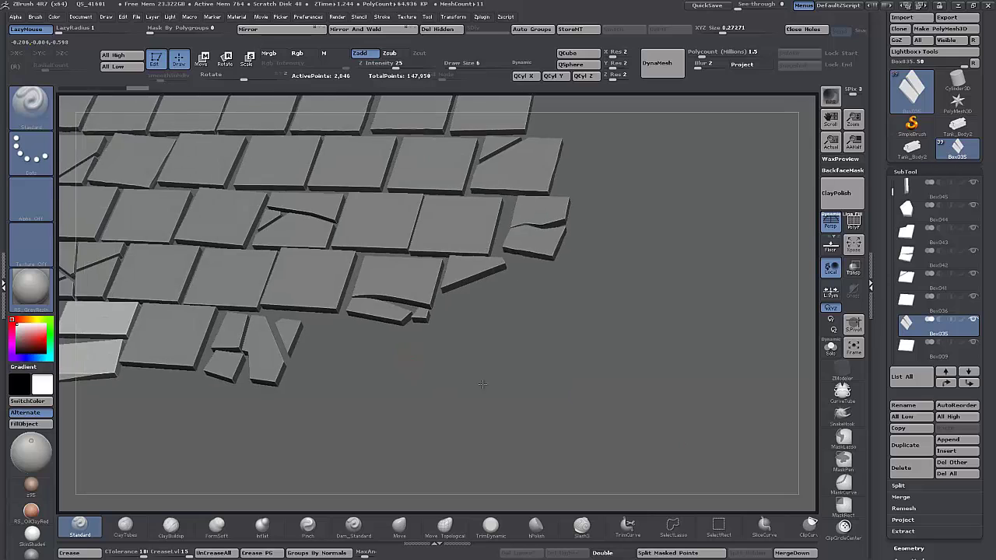
pyautogui.keyDown('alt'); pyautogui.moveTo(482, 384); pyautogui.dragTo(781, 438); pyautogui.keyUp('alt')
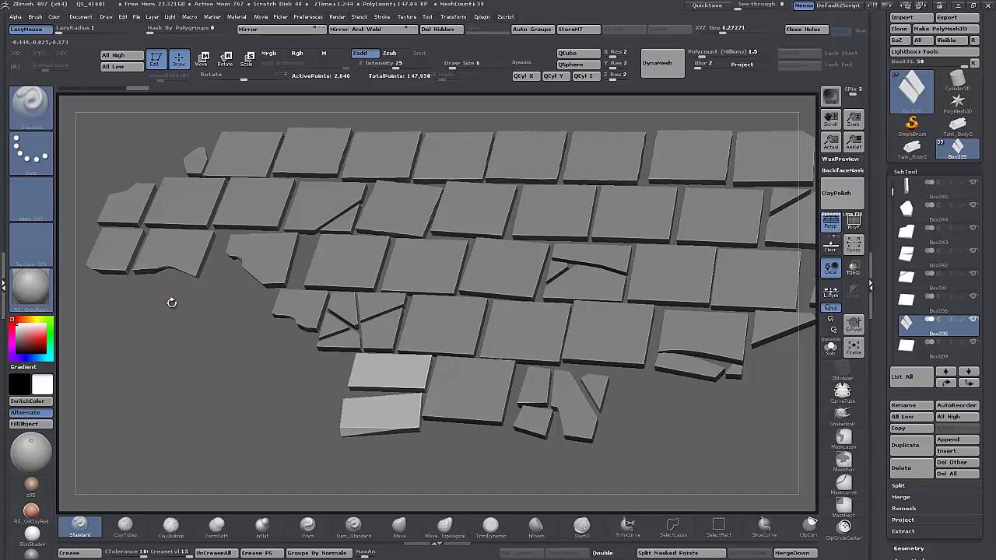
pyautogui.moveTo(172, 302); pyautogui.dragTo(331, 225)
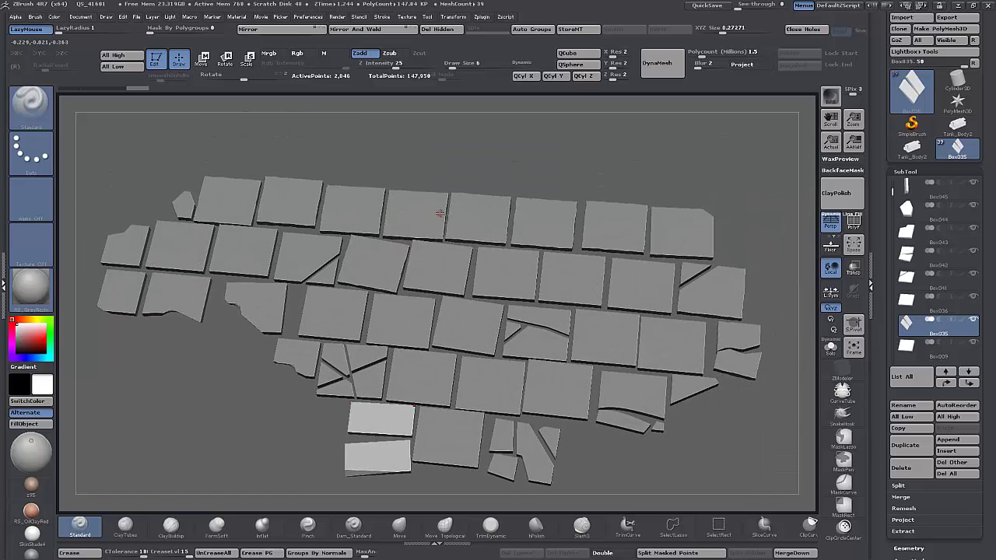
pyautogui.keyDown('alt'); pyautogui.click(439, 213); pyautogui.keyUp('alt')
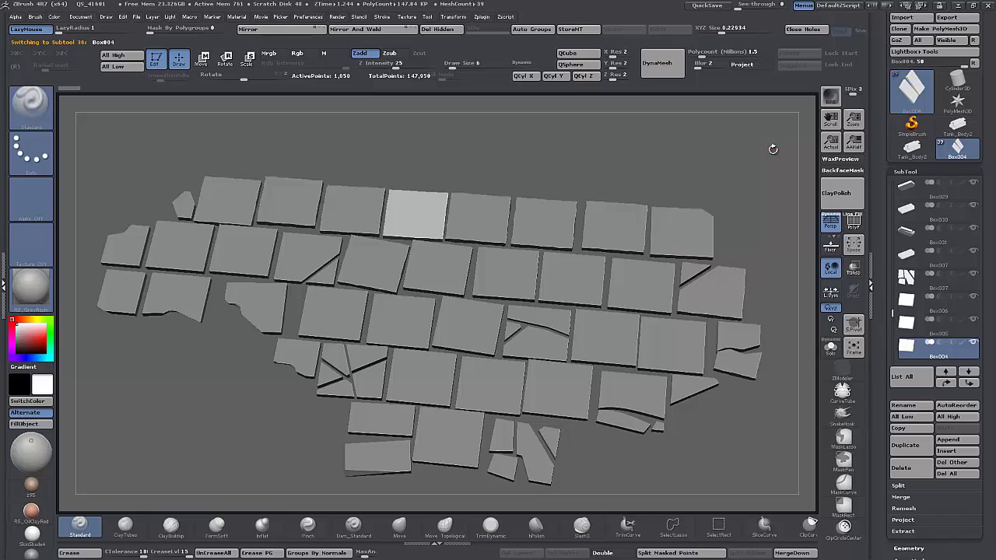
pyautogui.hotkey('ctrl', 'shift')
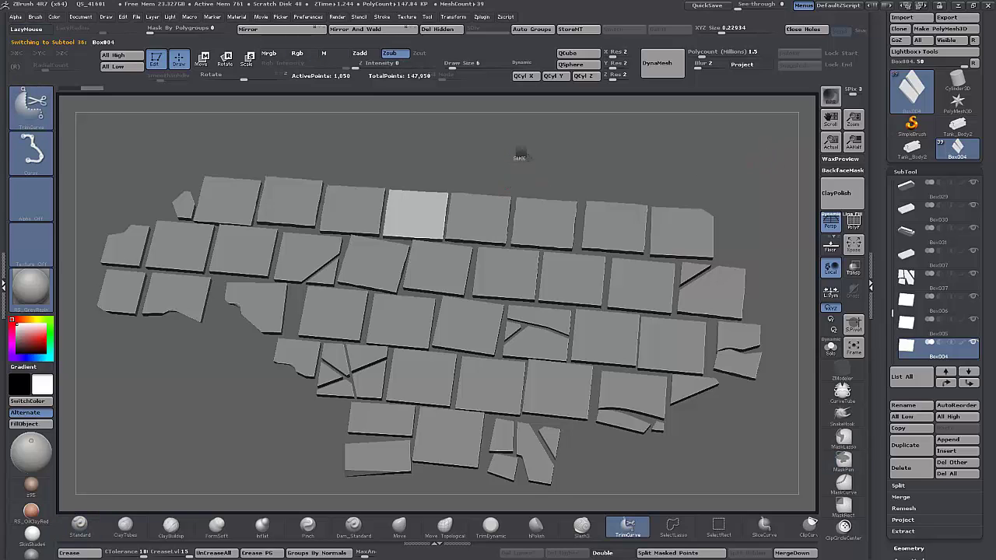
pyautogui.keyDown('ctrl'); pyautogui.keyDown('shift'); pyautogui.moveTo(549, 159); pyautogui.dragTo(416, 259); pyautogui.keyUp('shift'); pyautogui.keyUp('ctrl')
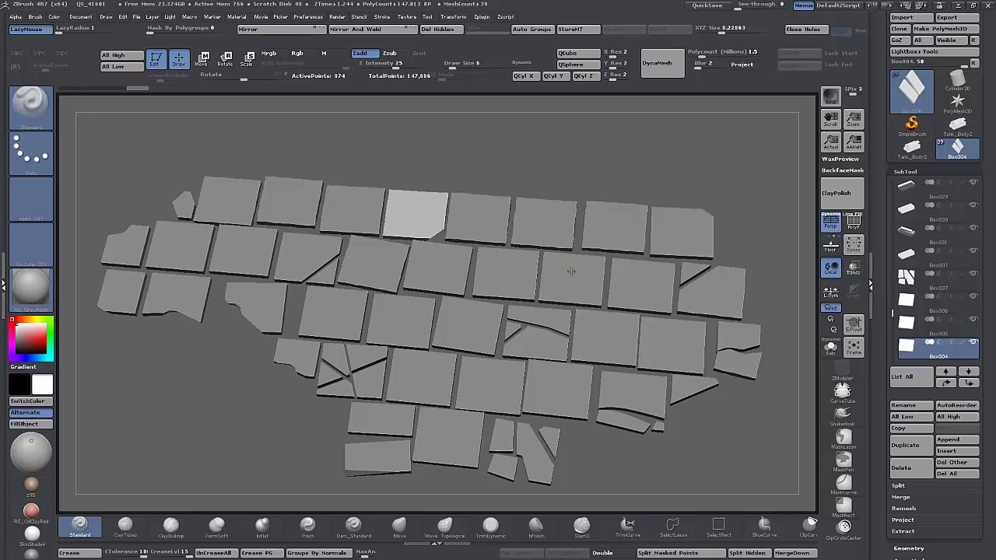
# Step: Select the second row's eighth tile and trim a slanted piece off its upper-right corner with TrimCurve
pyautogui.keyDown('alt'); pyautogui.click(571, 272); pyautogui.keyUp('alt')
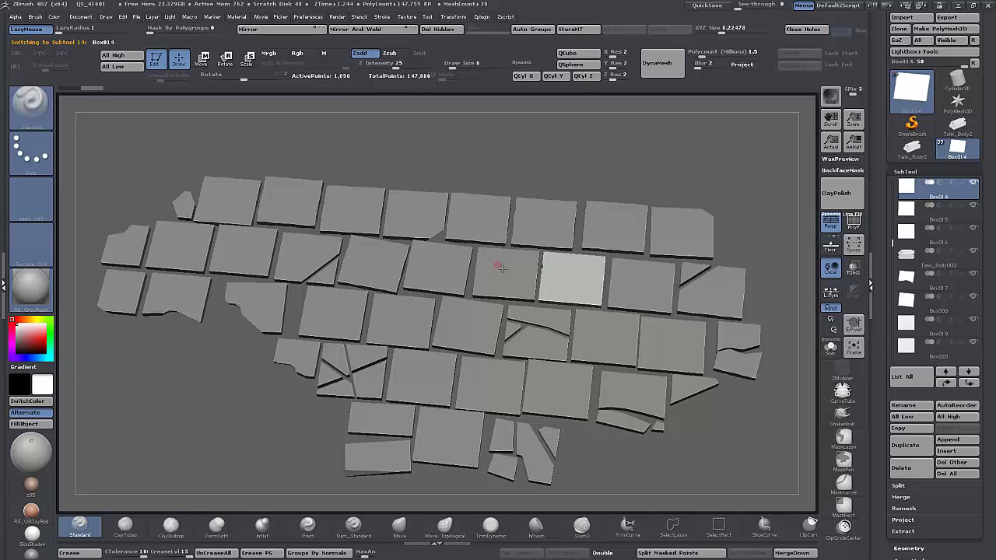
pyautogui.moveTo(790, 299)
pyautogui.keyDown('ctrl'); pyautogui.keyDown('shift'); pyautogui.mouseDown()
pyautogui.moveTo(389, 303)
pyautogui.moveTo(483, 307)
pyautogui.mouseUp(); pyautogui.keyUp('shift'); pyautogui.keyUp('ctrl')
pyautogui.hotkey('ctrl', 'z')
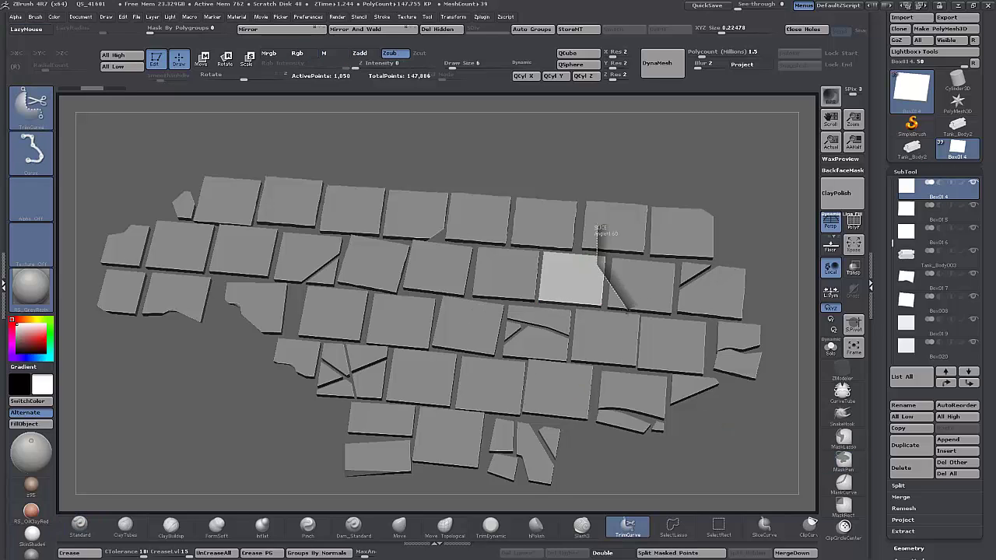
pyautogui.keyDown('ctrl'); pyautogui.keyDown('shift'); pyautogui.moveTo(624, 309); pyautogui.dragTo(626, 310); pyautogui.keyUp('shift'); pyautogui.keyUp('ctrl')
# Step: Select the second row's leftmost tile and trim more stone off its outer edges with TrimCurve
pyautogui.keyDown('alt'); pyautogui.moveTo(200, 375); pyautogui.dragTo(332, 375); pyautogui.keyUp('alt')
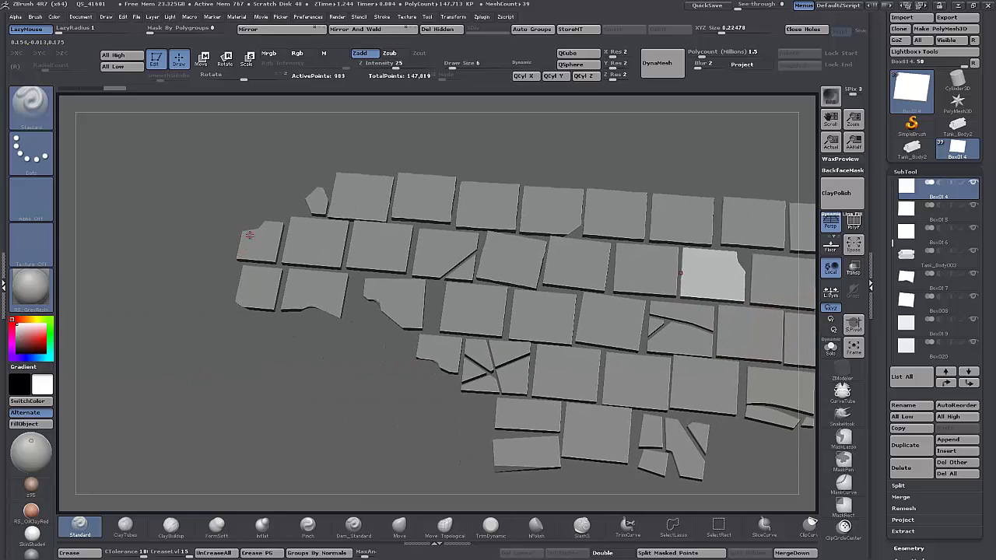
pyautogui.keyDown('alt'); pyautogui.click(249, 235); pyautogui.keyUp('alt')
pyautogui.moveTo(252, 205)
pyautogui.keyDown('ctrl'); pyautogui.keyDown('shift'); pyautogui.mouseDown()
pyautogui.moveTo(144, 273)
pyautogui.moveTo(292, 178)
pyautogui.moveTo(257, 211)
pyautogui.moveTo(264, 202)
pyautogui.mouseUp(); pyautogui.keyUp('shift'); pyautogui.keyUp('ctrl')
pyautogui.moveTo(160, 323)
pyautogui.keyDown('ctrl'); pyautogui.keyDown('shift'); pyautogui.mouseDown()
pyautogui.moveTo(229, 254)
pyautogui.moveTo(74, 349)
pyautogui.moveTo(265, 252)
pyautogui.moveTo(248, 326)
pyautogui.moveTo(233, 311)
pyautogui.mouseUp(); pyautogui.keyUp('shift'); pyautogui.keyUp('ctrl')
pyautogui.moveTo(285, 361)
pyautogui.mouseDown()
pyautogui.moveTo(264, 340)
pyautogui.moveTo(290, 369)
pyautogui.mouseUp()
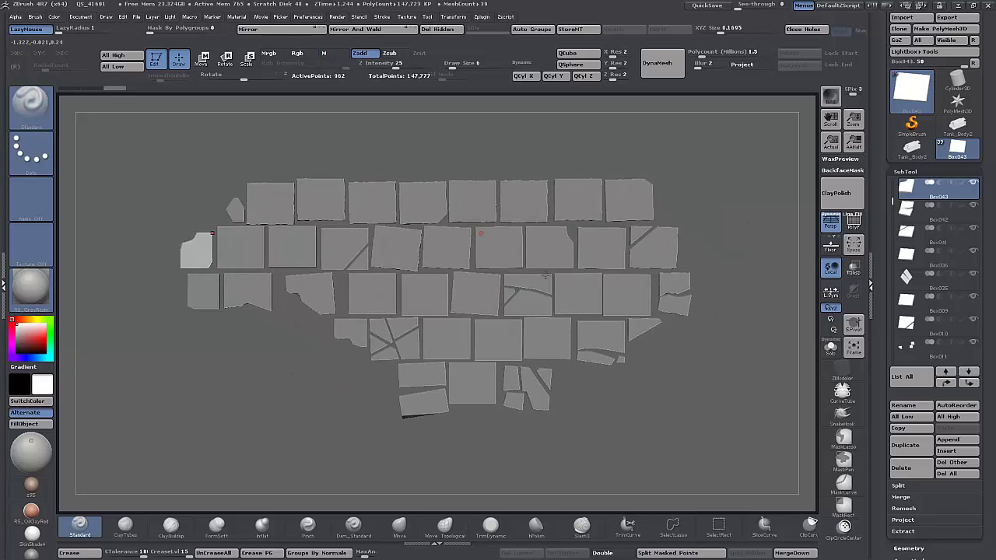
pyautogui.moveTo(644, 399); pyautogui.dragTo(631, 350)
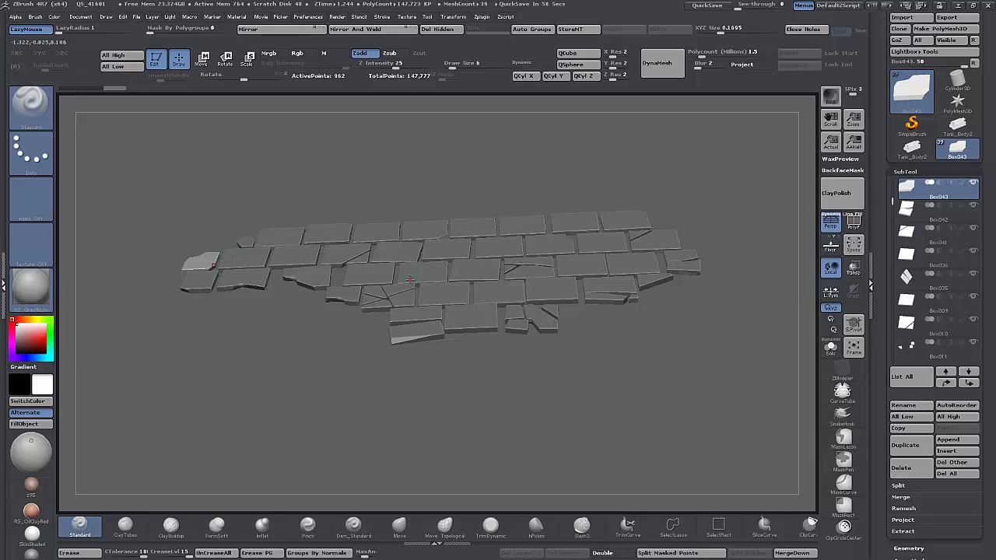
pyautogui.moveTo(642, 351); pyautogui.dragTo(660, 371)
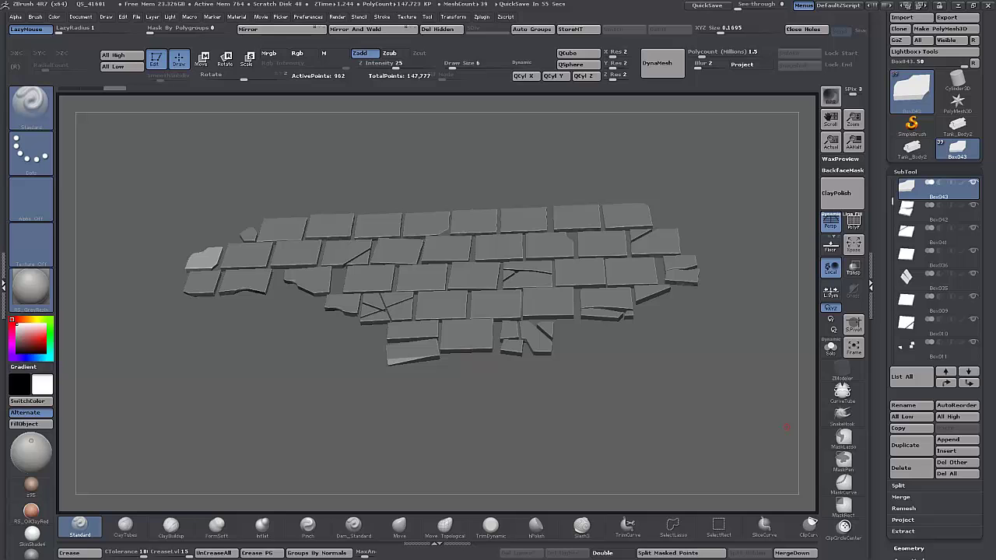
pyautogui.moveTo(633, 426); pyautogui.dragTo(624, 396)
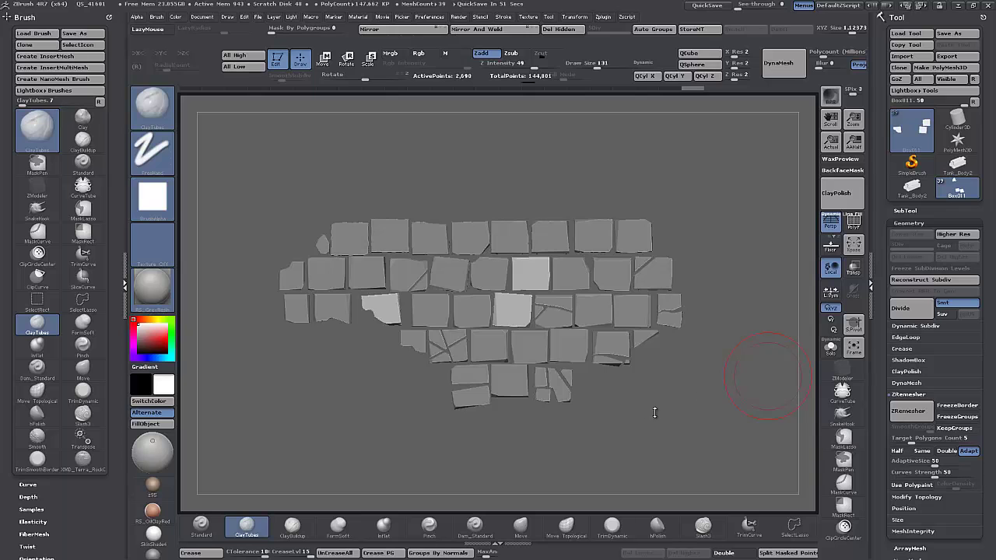
# Step: Isolate the second row's second tile in Solo mode, trim a thin bevel along its bottom edge, and show all tiles again
pyautogui.moveTo(654, 413); pyautogui.dragTo(692, 423)
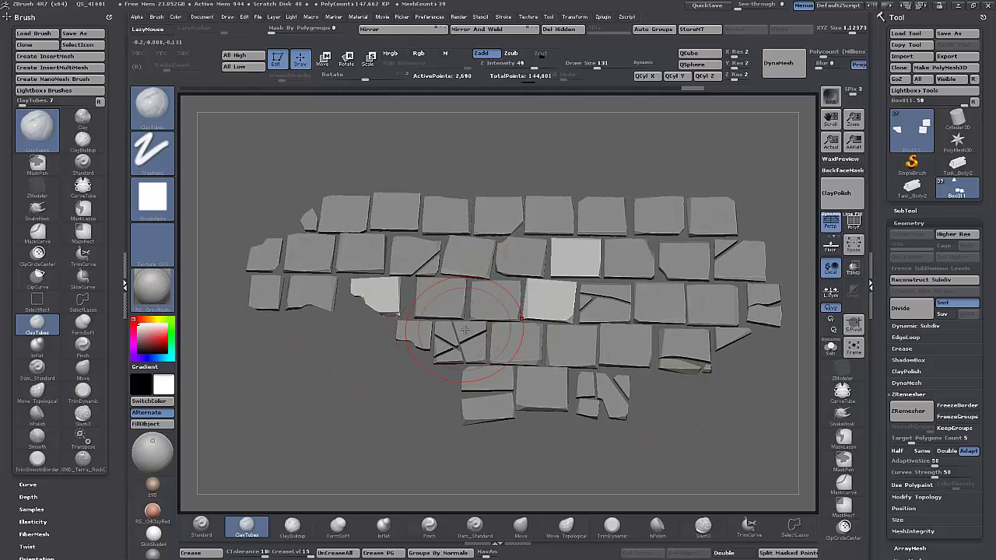
pyautogui.keyDown('alt'); pyautogui.click(305, 255); pyautogui.keyUp('alt')
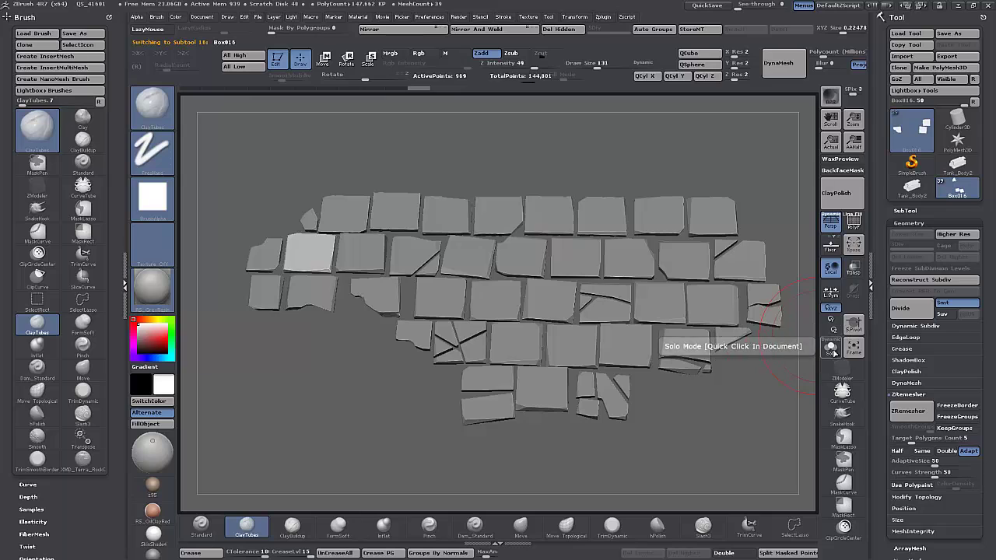
pyautogui.click(831, 347)
pyautogui.moveTo(294, 405)
pyautogui.mouseDown()
pyautogui.moveTo(298, 305)
pyautogui.moveTo(300, 347)
pyautogui.moveTo(276, 354)
pyautogui.moveTo(507, 377)
pyautogui.moveTo(495, 377)
pyautogui.mouseUp()
pyautogui.moveTo(271, 361)
pyautogui.keyDown('ctrl'); pyautogui.keyDown('shift'); pyautogui.mouseDown()
pyautogui.moveTo(513, 182)
pyautogui.moveTo(568, 199)
pyautogui.moveTo(582, 273)
pyautogui.moveTo(575, 298)
pyautogui.moveTo(599, 308)
pyautogui.mouseUp(); pyautogui.keyUp('shift'); pyautogui.keyUp('ctrl')
pyautogui.click(831, 348)
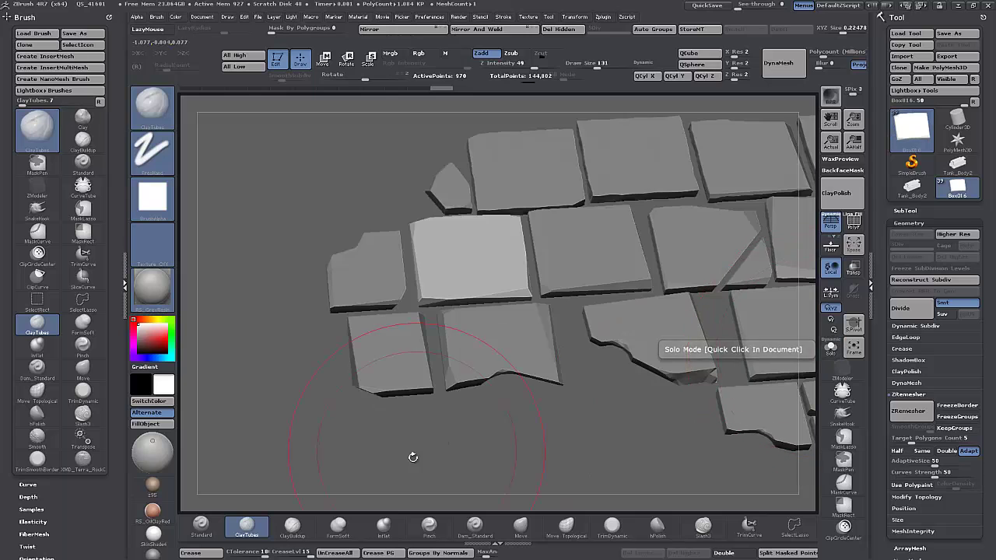
# Step: Examine the chipped and beveled tiles across the whole wall from several angles and distances
pyautogui.moveTo(300, 391); pyautogui.dragTo(251, 372)
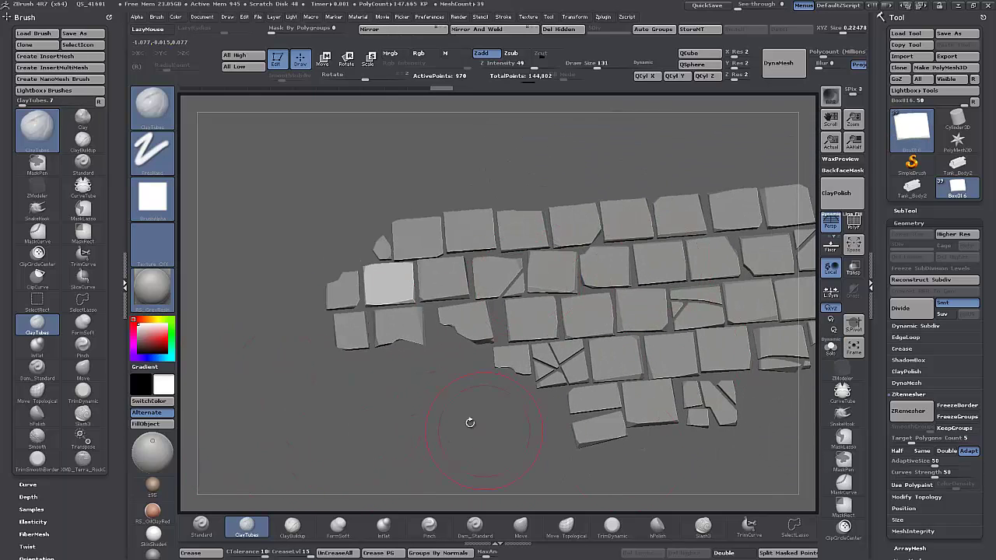
pyautogui.keyDown('alt'); pyautogui.moveTo(460, 421); pyautogui.dragTo(320, 401); pyautogui.keyUp('alt')
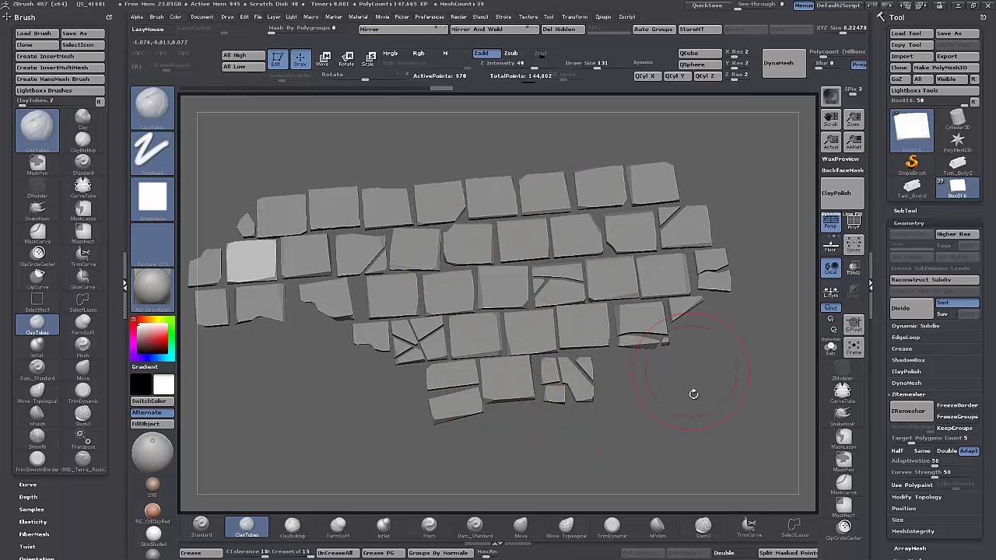
pyautogui.moveTo(693, 396); pyautogui.dragTo(663, 377)
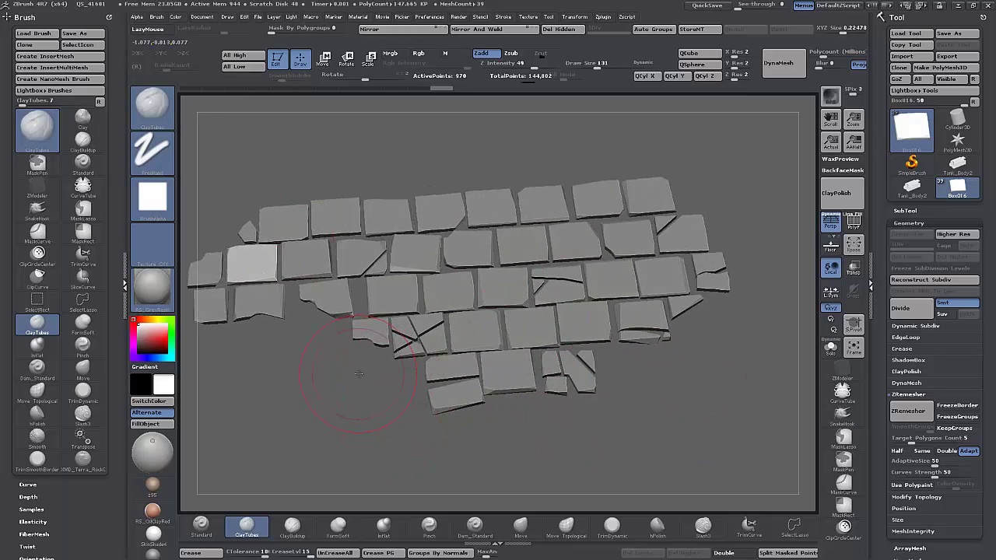
pyautogui.keyDown('alt'); pyautogui.moveTo(359, 374); pyautogui.dragTo(413, 432); pyautogui.keyUp('alt')
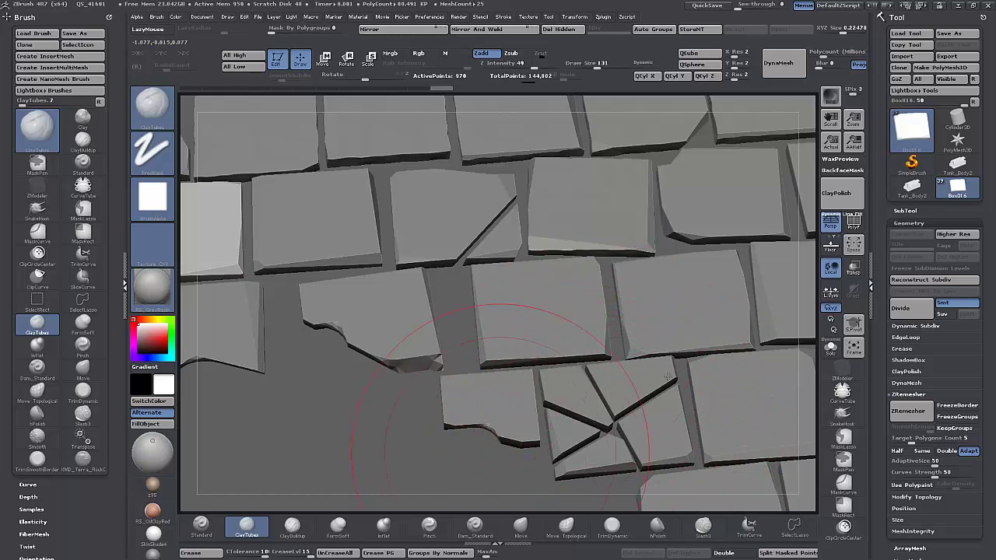
pyautogui.keyDown('alt'); pyautogui.moveTo(347, 454); pyautogui.dragTo(338, 311); pyautogui.keyUp('alt')
pyautogui.moveTo(624, 384); pyautogui.dragTo(660, 412)
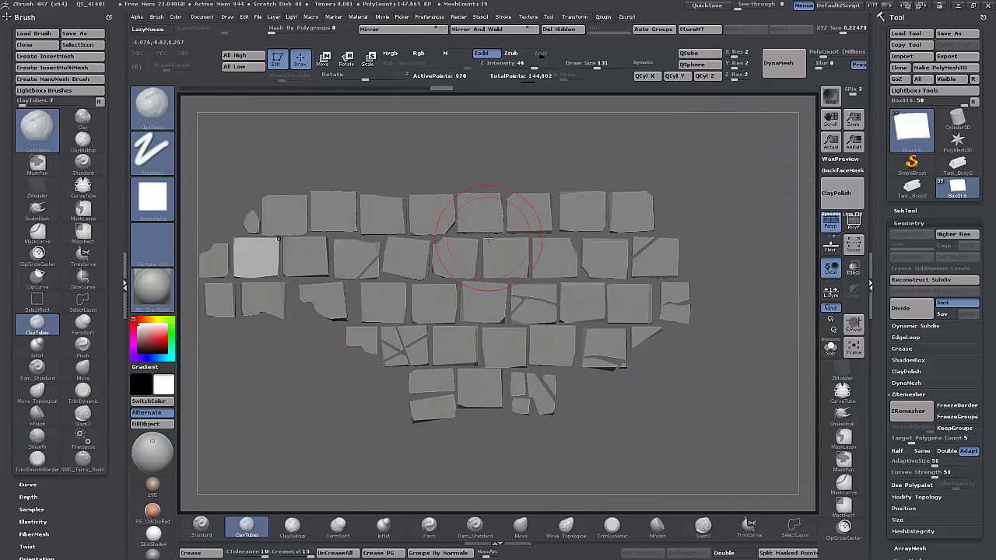
pyautogui.moveTo(664, 441)
pyautogui.keyDown('alt'); pyautogui.mouseDown()
pyautogui.moveTo(711, 446)
pyautogui.moveTo(683, 440)
pyautogui.mouseUp(); pyautogui.keyUp('alt')
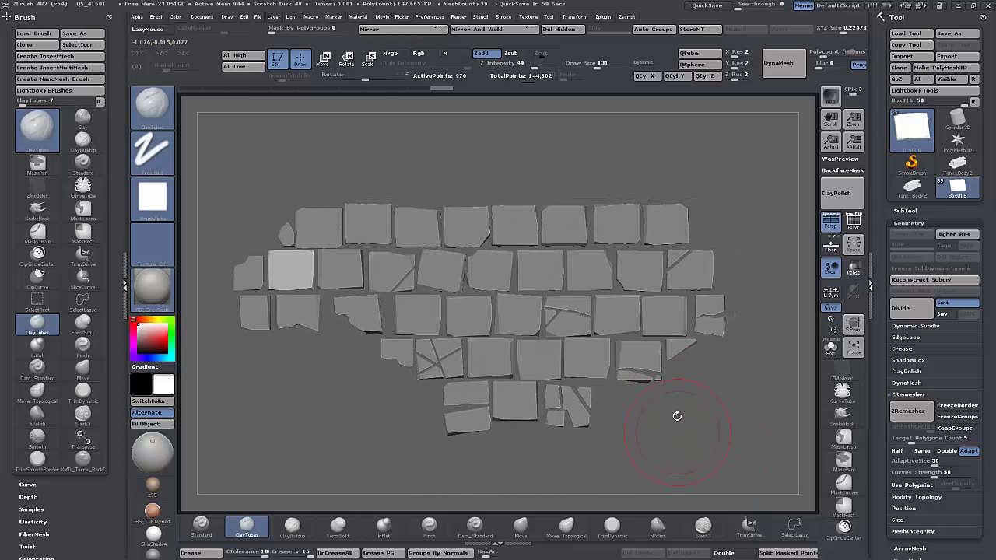
# Step: Turn on the polyframe and delete the Pavers subtool, accepting the deletion note as Always OK
pyautogui.click(906, 211)
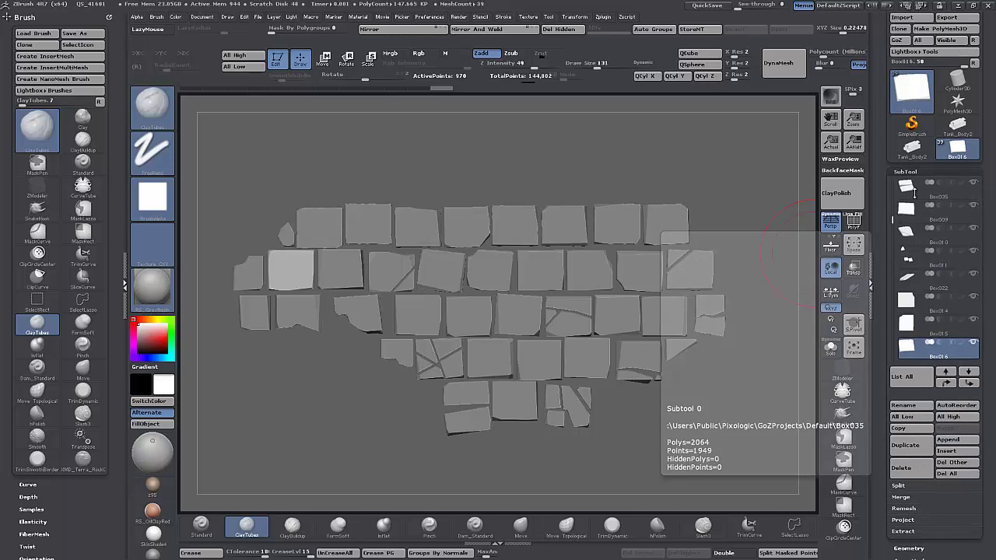
pyautogui.click(855, 224)
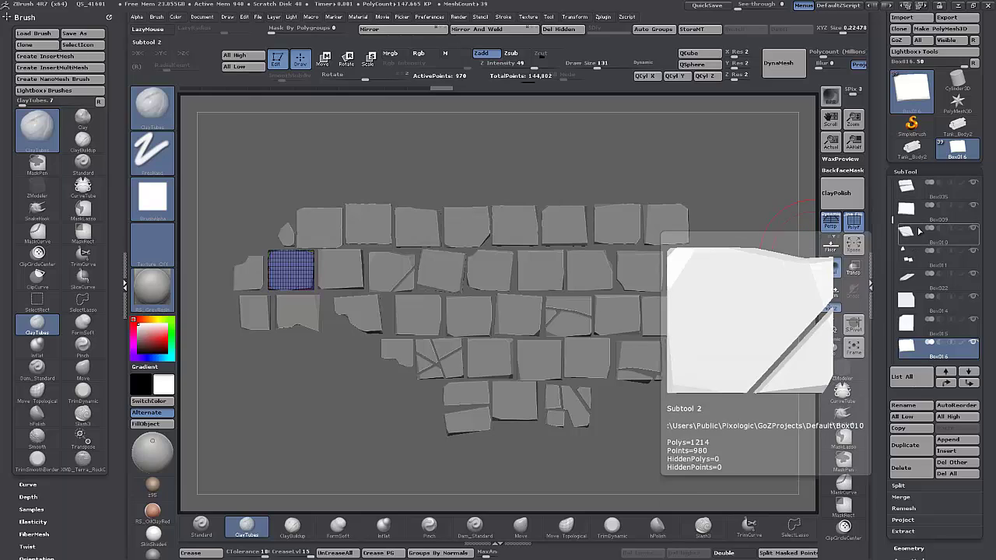
pyautogui.click(906, 185)
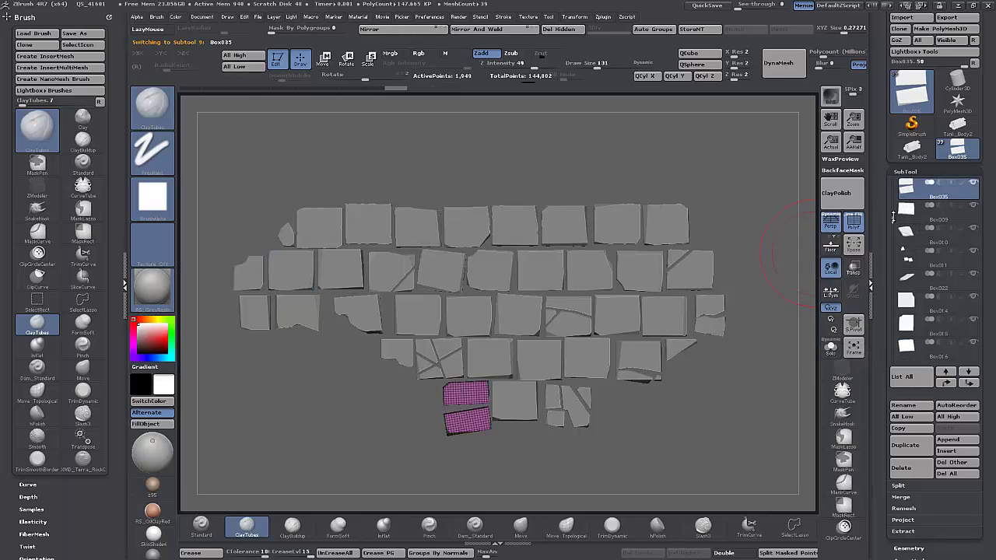
pyautogui.moveTo(893, 218); pyautogui.dragTo(894, 172)
pyautogui.click(906, 188)
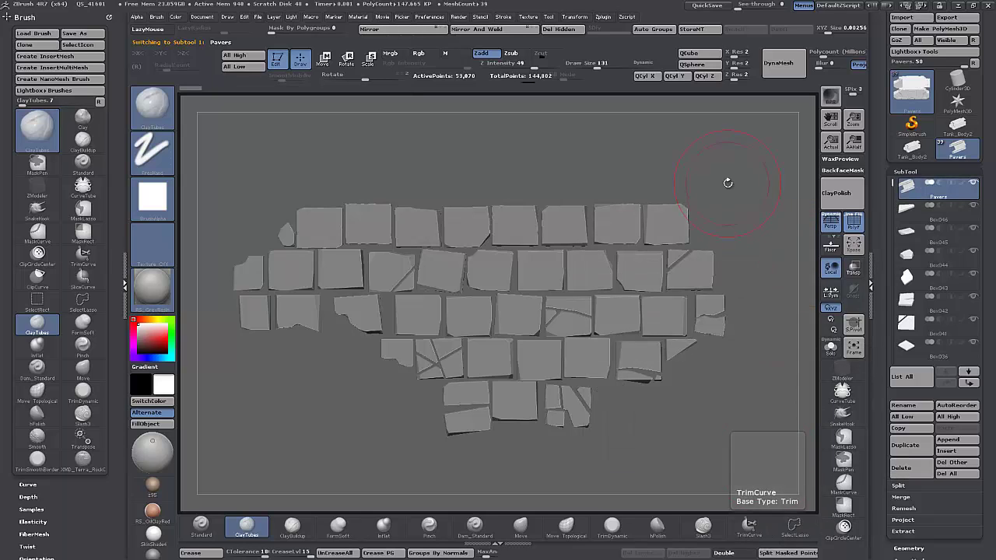
pyautogui.click(902, 466)
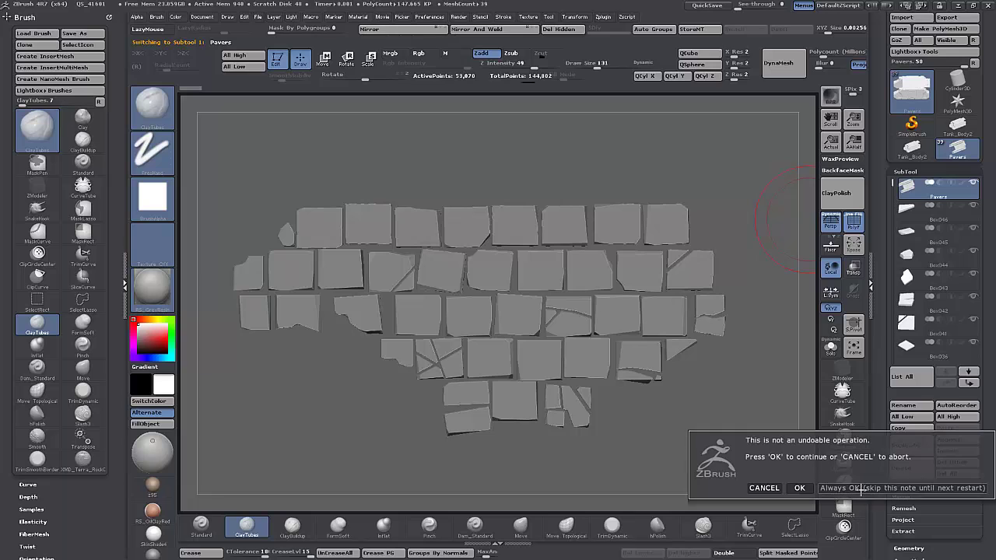
pyautogui.click(859, 487)
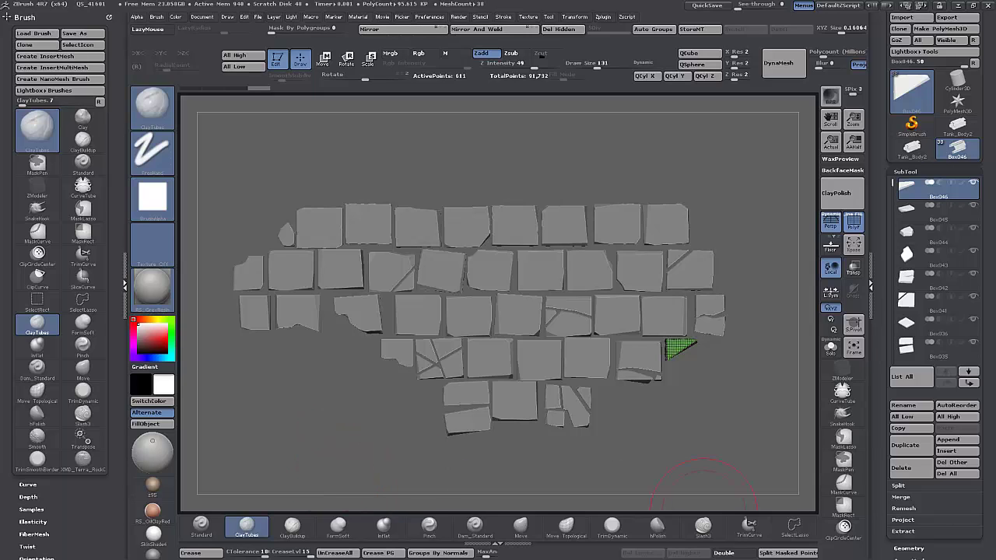
# Step: Turn on interface customization and try to place a copy of the MergeDown command on the custom shelf
pyautogui.moveTo(677, 442); pyautogui.dragTo(683, 375)
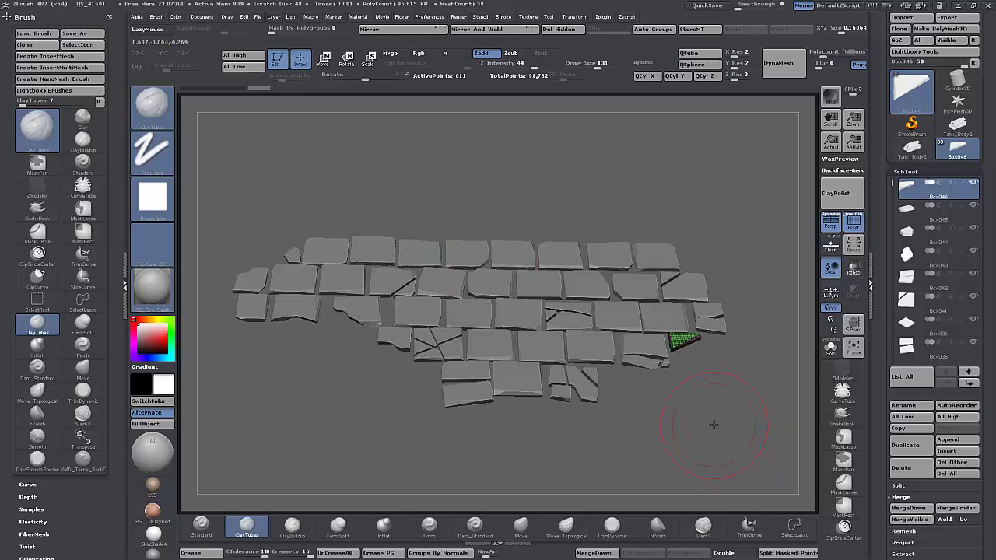
pyautogui.moveTo(714, 424); pyautogui.dragTo(708, 430)
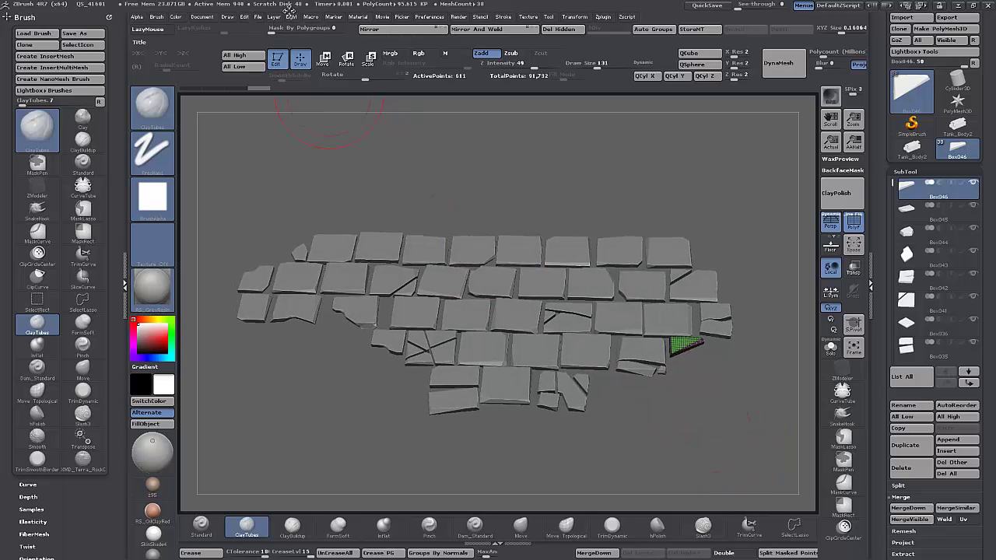
pyautogui.click(424, 17)
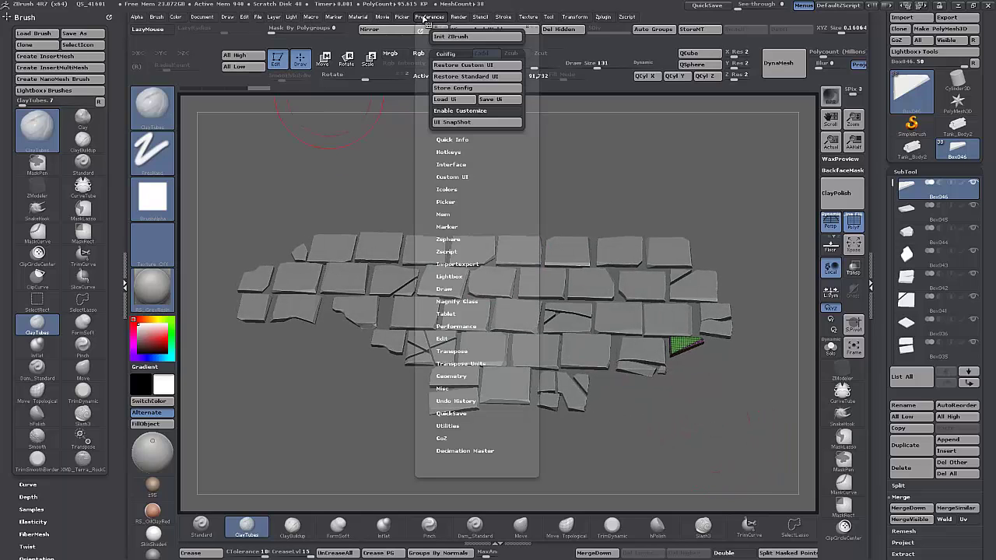
pyautogui.click(450, 53)
pyautogui.click(450, 53)
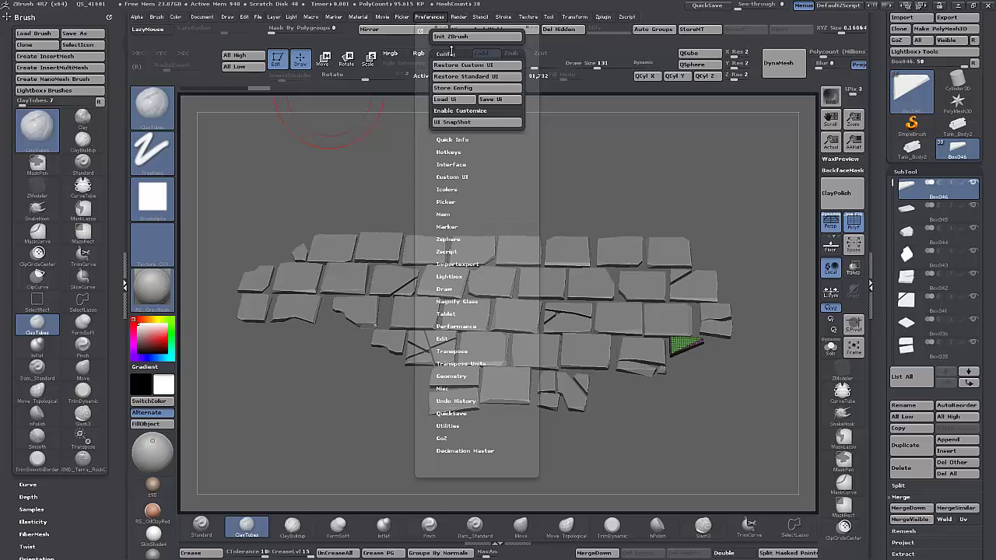
pyautogui.click(460, 111)
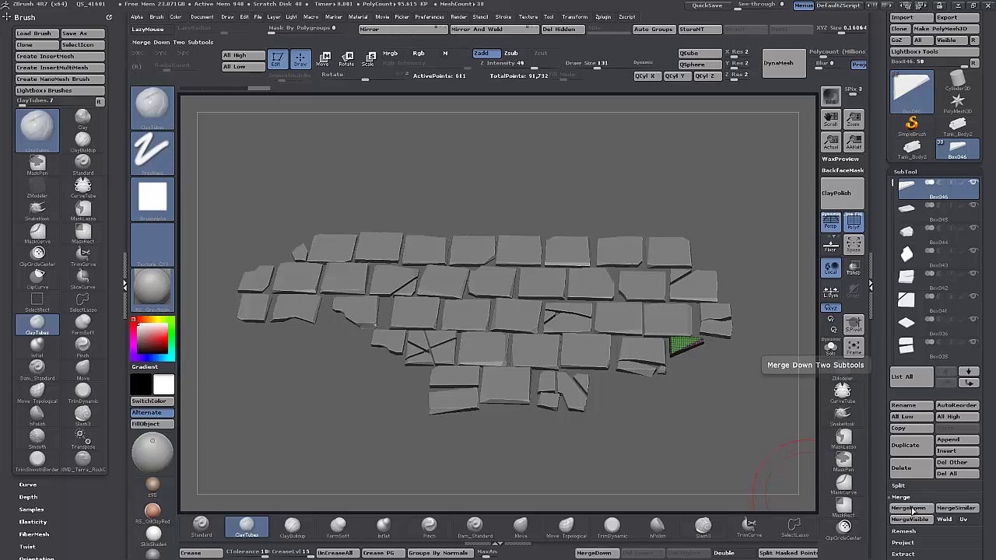
pyautogui.press('ctrl')
pyautogui.moveTo(909, 507)
pyautogui.keyDown('ctrl'); pyautogui.keyDown('alt'); pyautogui.mouseDown()
pyautogui.moveTo(669, 523)
pyautogui.moveTo(547, 544)
pyautogui.moveTo(539, 526)
pyautogui.mouseUp(); pyautogui.keyUp('alt'); pyautogui.keyUp('ctrl')
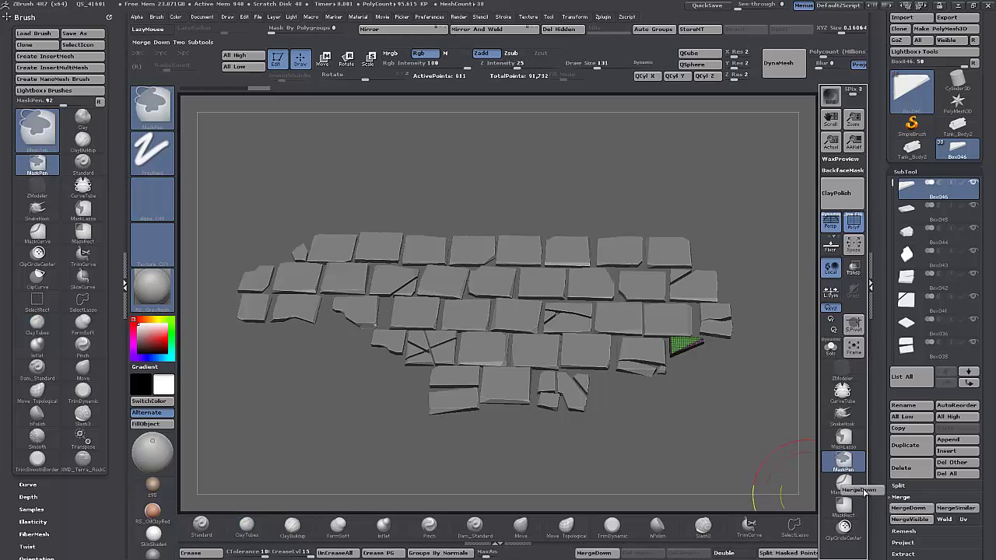
pyautogui.moveTo(691, 416); pyautogui.dragTo(692, 426)
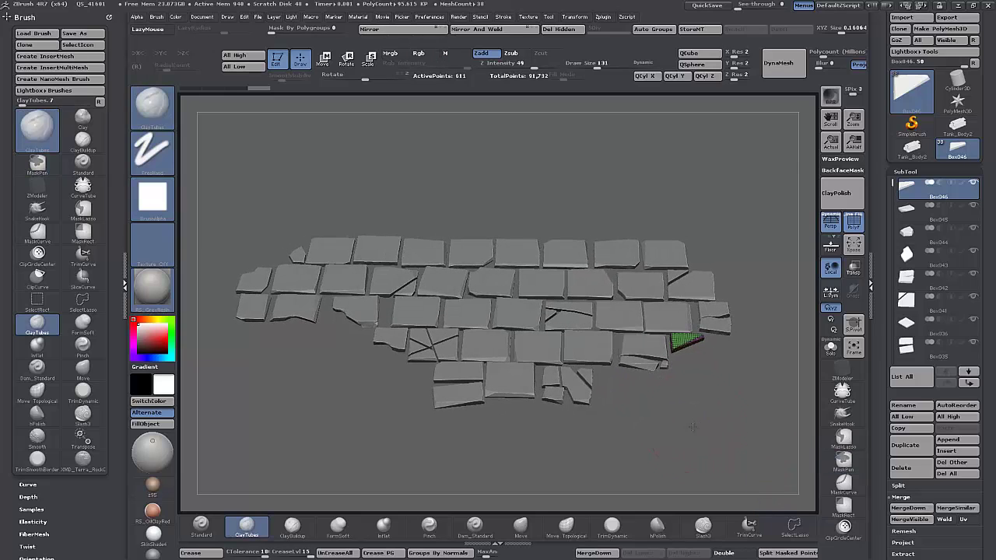
# Step: Merge Box046 down with the subtools beneath it through Box010, choosing to skip the non-undoable operation note
pyautogui.click(594, 553)
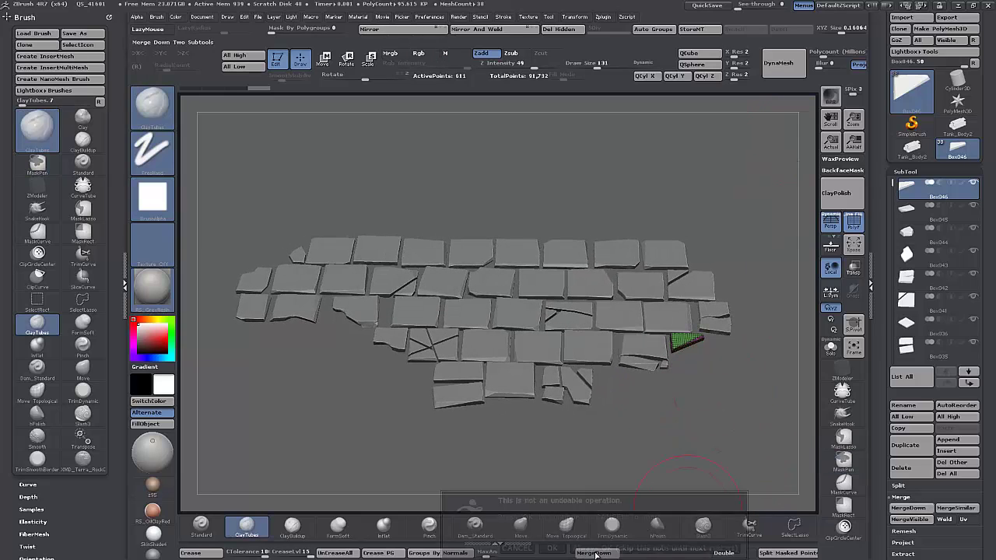
pyautogui.click(596, 548)
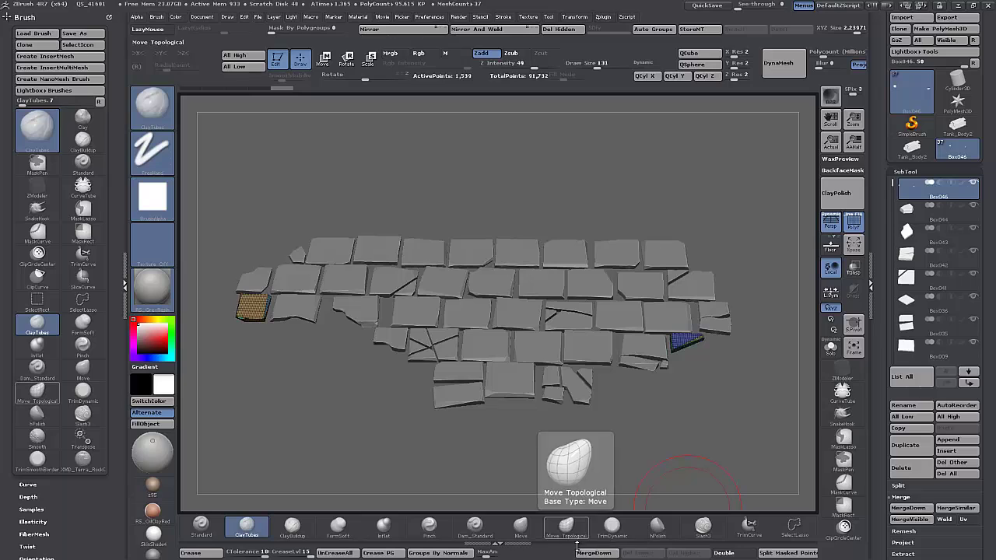
pyautogui.click(591, 553)
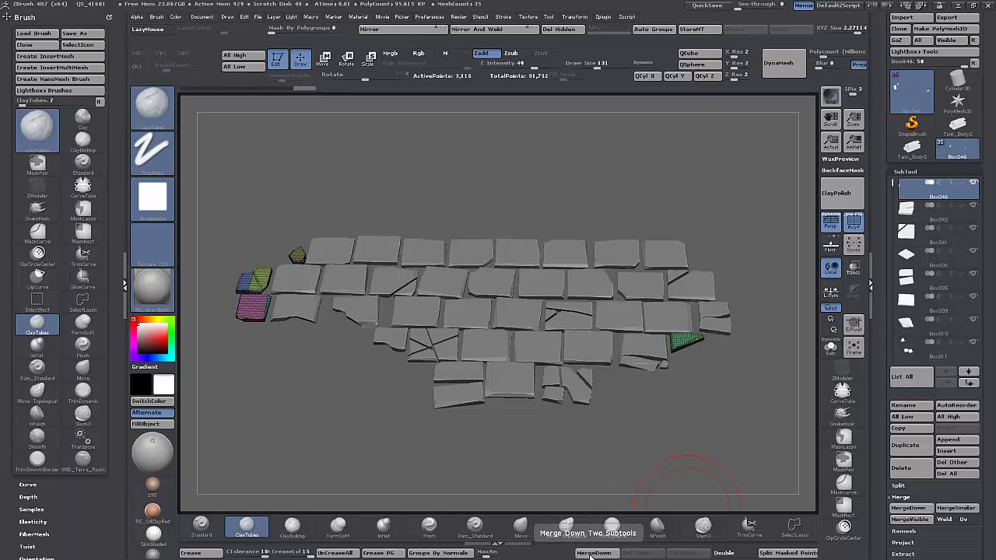
pyautogui.click(591, 553)
pyautogui.click(591, 553)
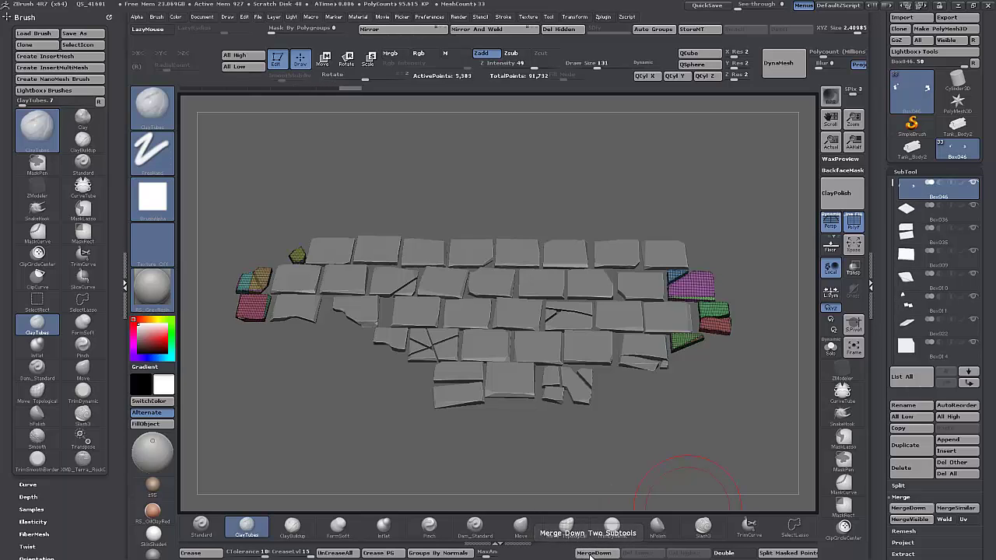
pyautogui.click(591, 553)
pyautogui.click(592, 553)
pyautogui.click(591, 554)
pyautogui.click(591, 553)
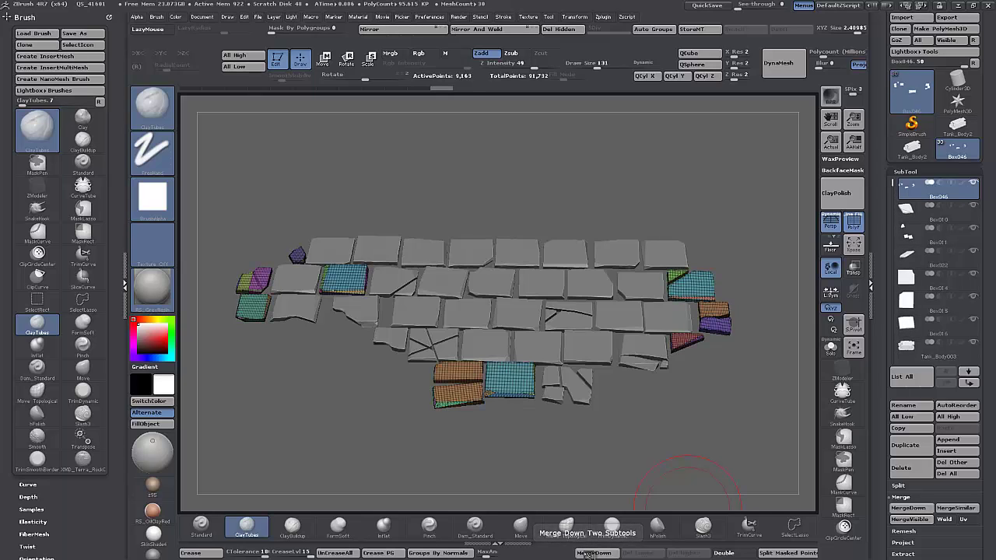
pyautogui.click(591, 553)
# Step: Select subtool Box011 and merge it down with the five subtools beneath it, through Tank_Body003
pyautogui.moveTo(679, 445); pyautogui.dragTo(680, 443)
pyautogui.click(912, 214)
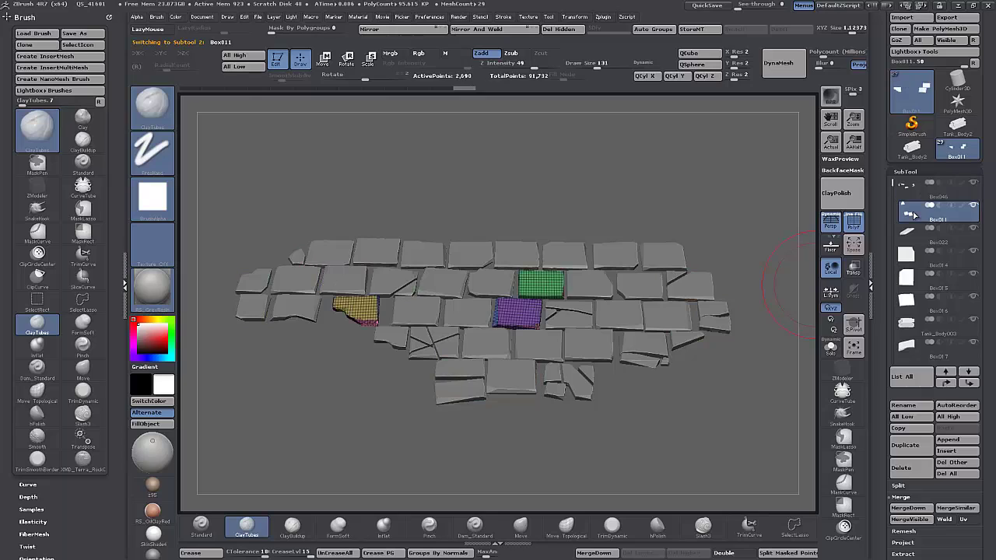
pyautogui.click(606, 554)
pyautogui.click(606, 554)
pyautogui.click(606, 554)
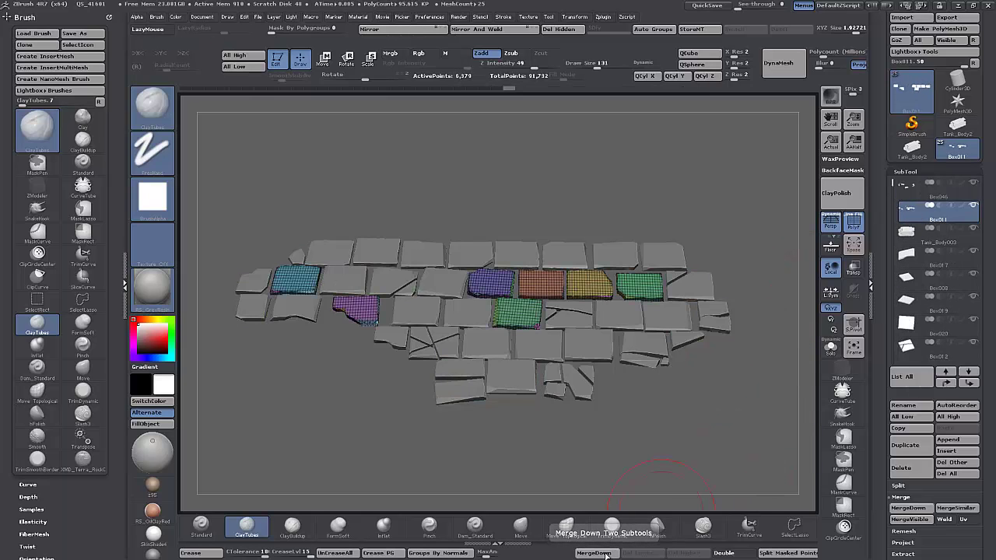
pyautogui.click(606, 555)
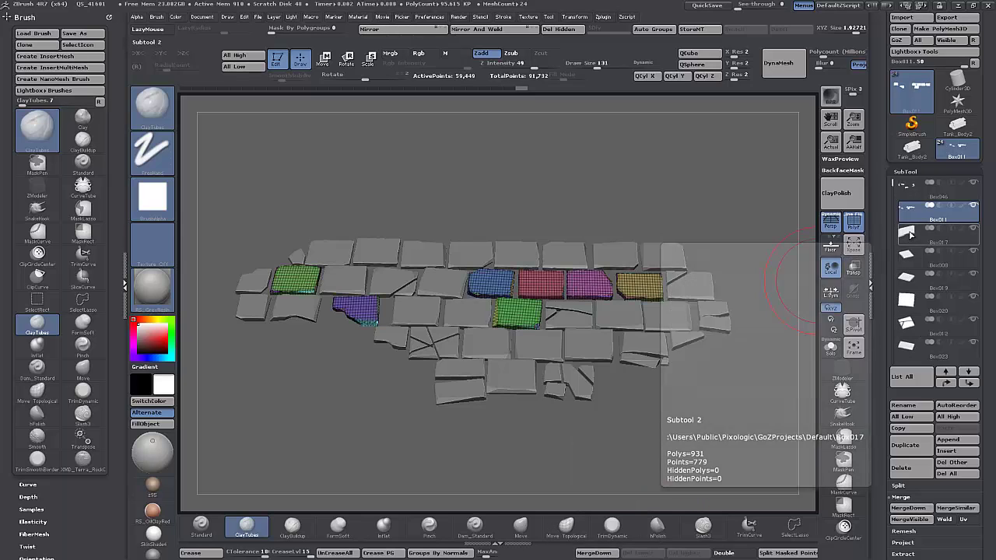
# Step: Select subtool Box017 and merge it down with the tile subtools beneath it, through Box023
pyautogui.click(908, 233)
pyautogui.click(605, 553)
pyautogui.click(605, 553)
pyautogui.click(605, 553)
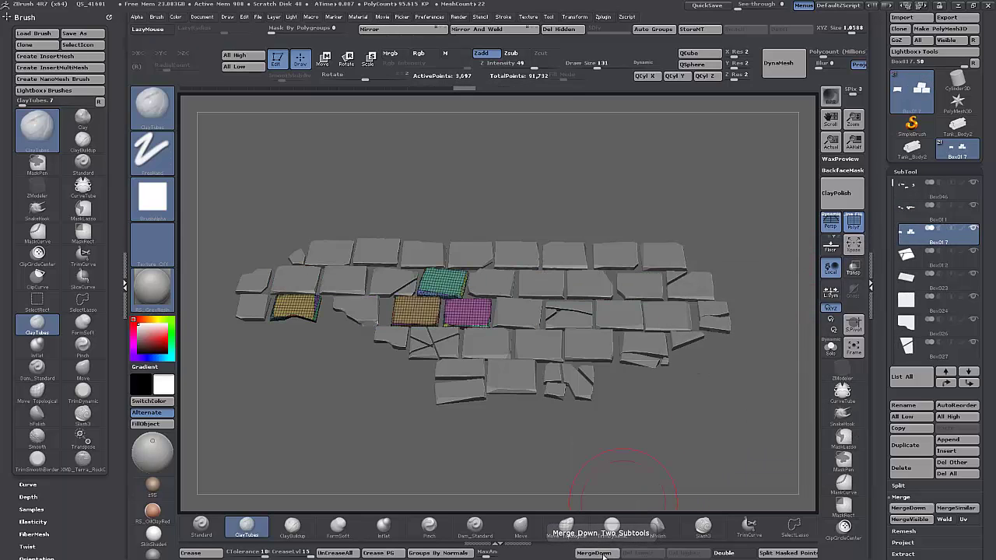
pyautogui.click(604, 553)
pyautogui.click(604, 556)
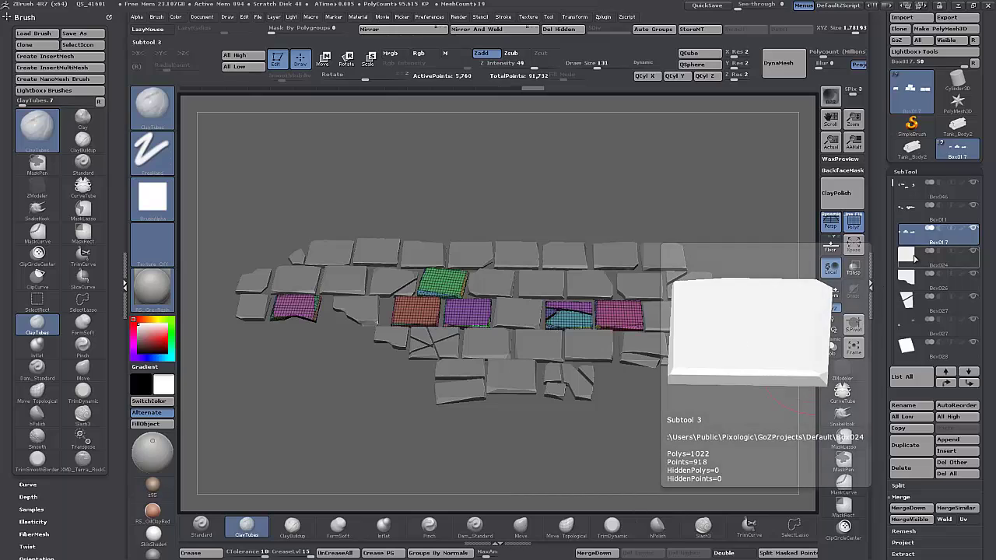
# Step: Select subtool Box024 and merge it down with the tile subtools beneath it, through Box031
pyautogui.click(913, 257)
pyautogui.click(911, 256)
pyautogui.click(604, 553)
pyautogui.click(604, 553)
pyautogui.click(604, 554)
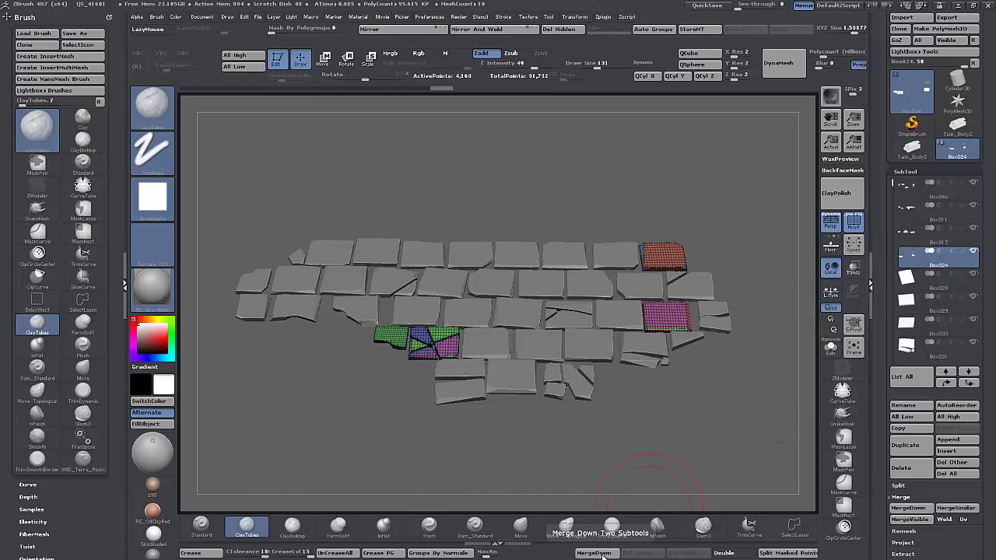
pyautogui.click(604, 553)
pyautogui.click(604, 553)
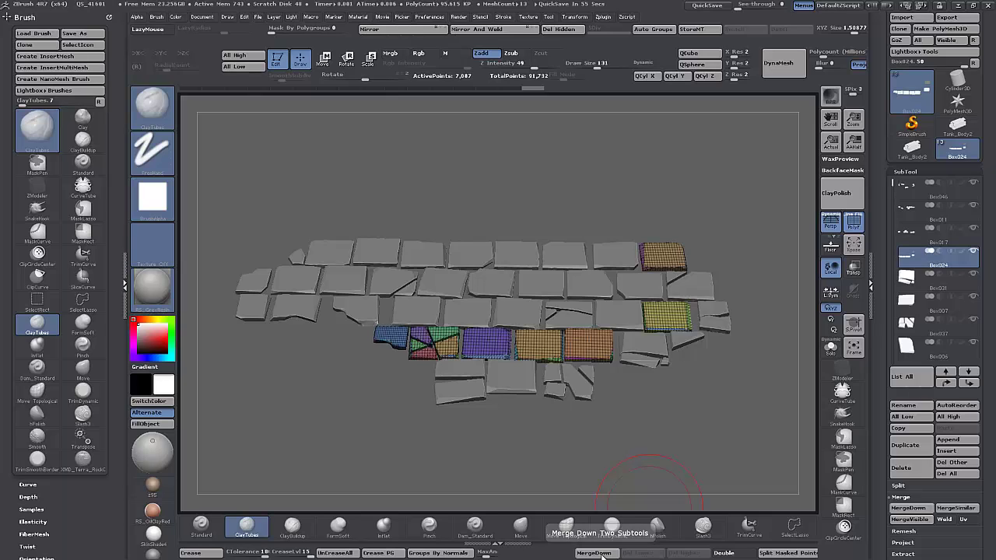
pyautogui.click(603, 553)
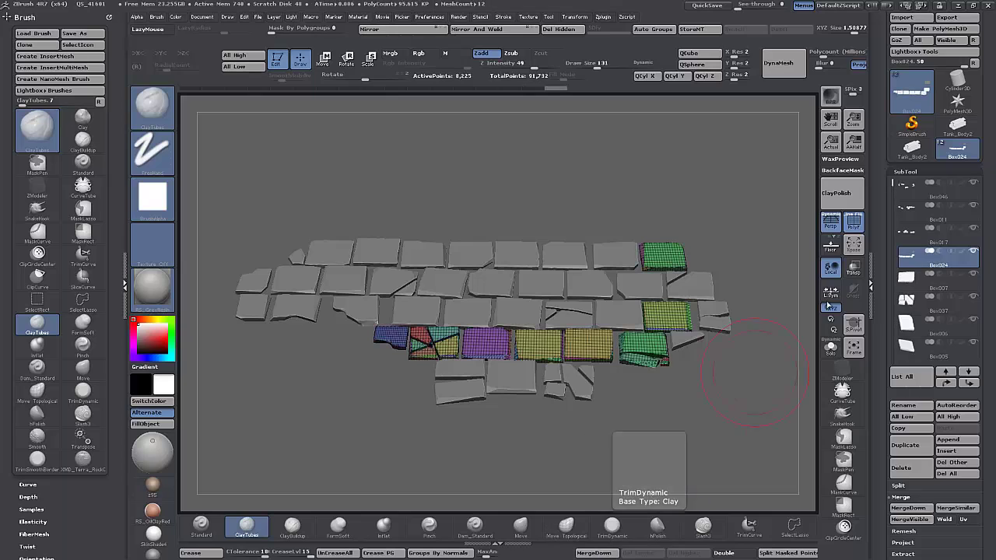
# Step: Select subtool Box007 and merge it down with all remaining tile subtools, through Box001
pyautogui.click(926, 282)
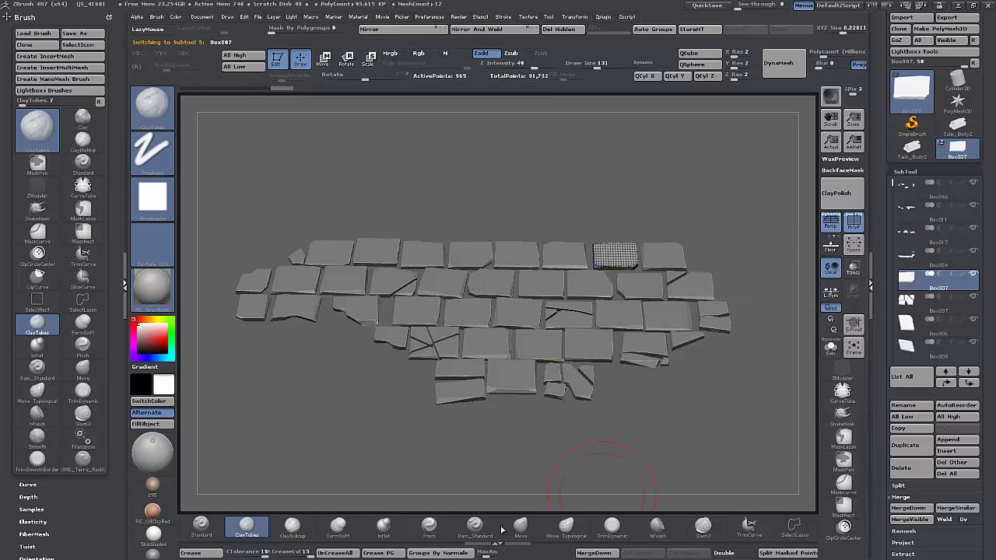
pyautogui.click(589, 553)
pyautogui.click(589, 553)
pyautogui.click(589, 554)
pyautogui.click(589, 553)
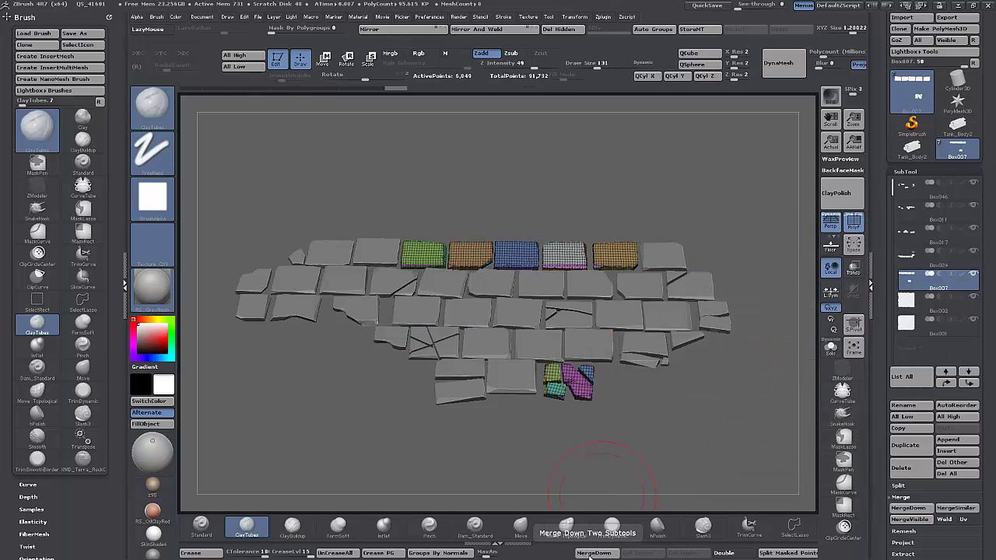
pyautogui.click(589, 553)
pyautogui.click(589, 553)
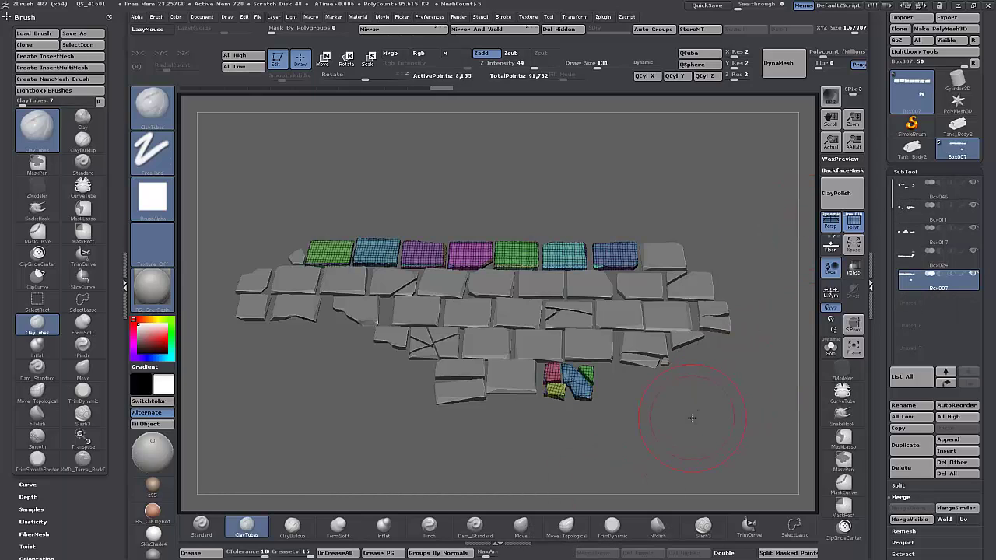
# Step: Examine the merged tiles and their polygroups from several angles and up close, isolating Box007 in Solo mode
pyautogui.moveTo(691, 418); pyautogui.dragTo(548, 312)
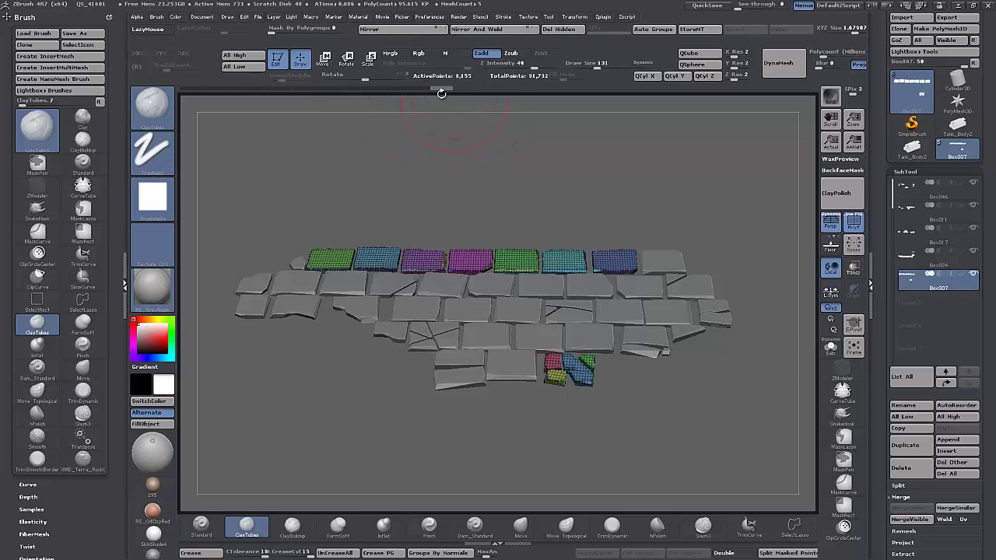
pyautogui.moveTo(516, 192); pyautogui.dragTo(559, 258)
pyautogui.keyDown('alt'); pyautogui.moveTo(600, 109); pyautogui.dragTo(375, 149); pyautogui.keyUp('alt')
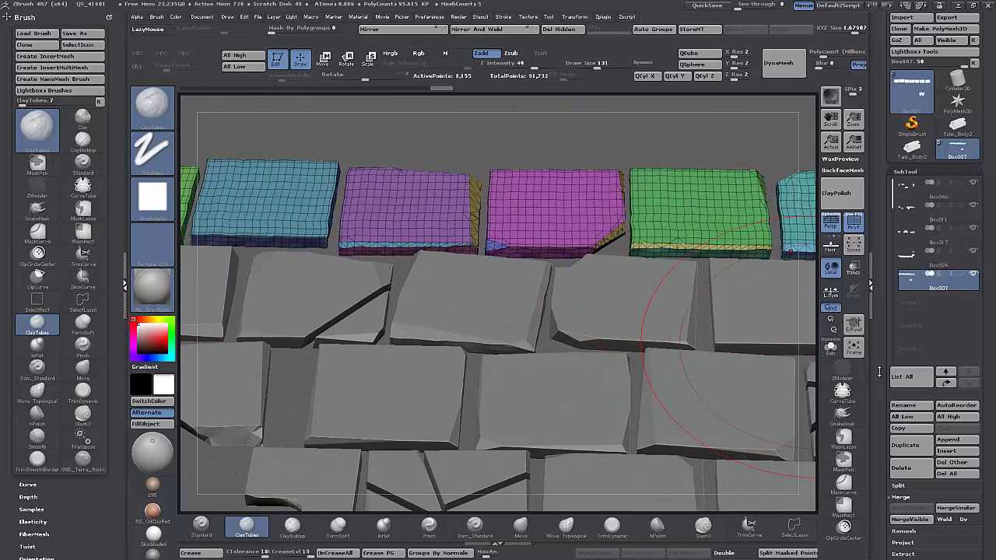
pyautogui.moveTo(880, 372)
pyautogui.mouseDown()
pyautogui.moveTo(880, 357)
pyautogui.moveTo(881, 380)
pyautogui.mouseUp()
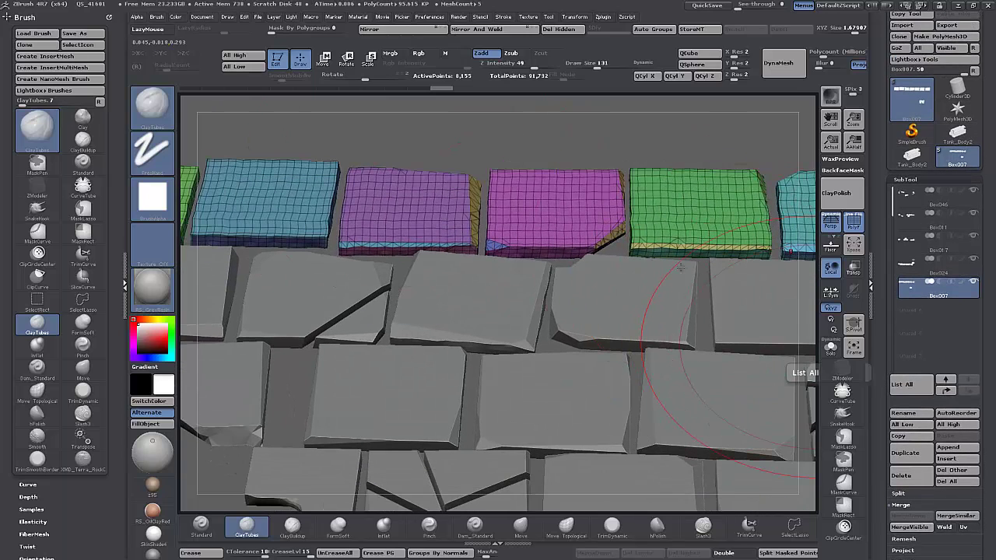
pyautogui.keyDown('alt'); pyautogui.moveTo(687, 146); pyautogui.dragTo(785, 302); pyautogui.keyUp('alt')
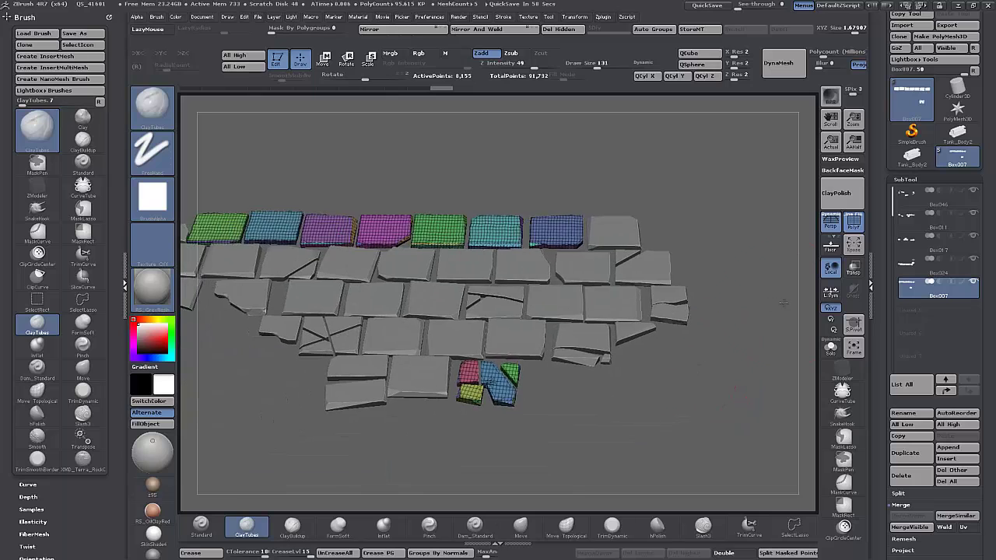
pyautogui.moveTo(672, 449); pyautogui.dragTo(621, 424)
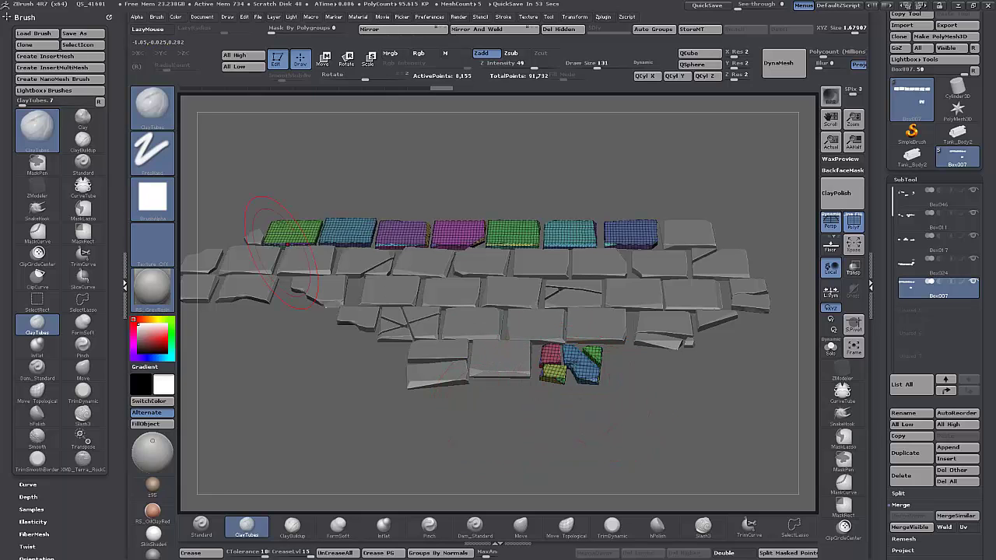
pyautogui.moveTo(637, 439); pyautogui.dragTo(775, 238)
pyautogui.moveTo(728, 193)
pyautogui.mouseDown()
pyautogui.moveTo(716, 224)
pyautogui.moveTo(700, 232)
pyautogui.moveTo(722, 223)
pyautogui.moveTo(744, 186)
pyautogui.mouseUp()
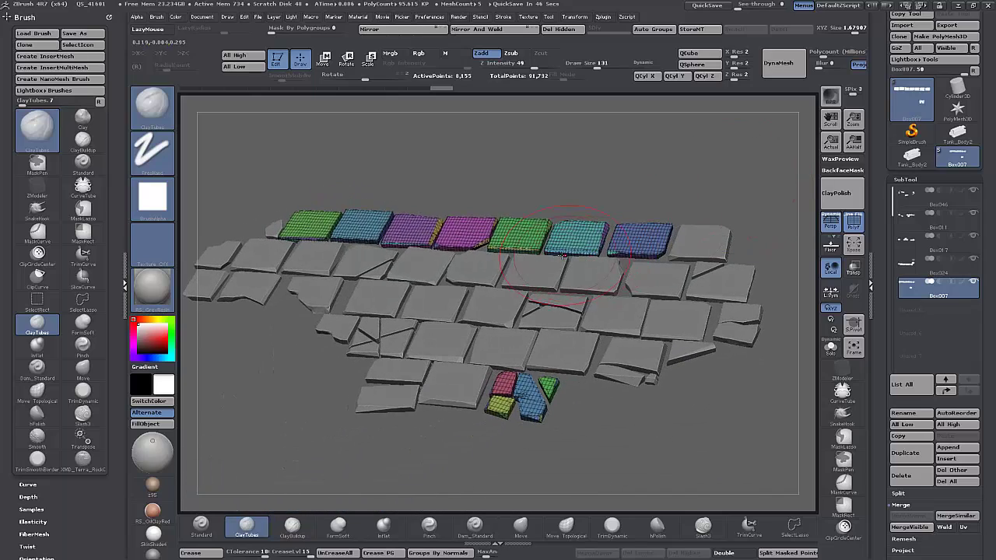
pyautogui.moveTo(787, 230); pyautogui.dragTo(762, 207)
pyautogui.keyDown('alt'); pyautogui.moveTo(681, 432); pyautogui.dragTo(368, 448); pyautogui.keyUp('alt')
pyautogui.keyDown('alt'); pyautogui.moveTo(302, 454); pyautogui.dragTo(220, 439); pyautogui.keyUp('alt')
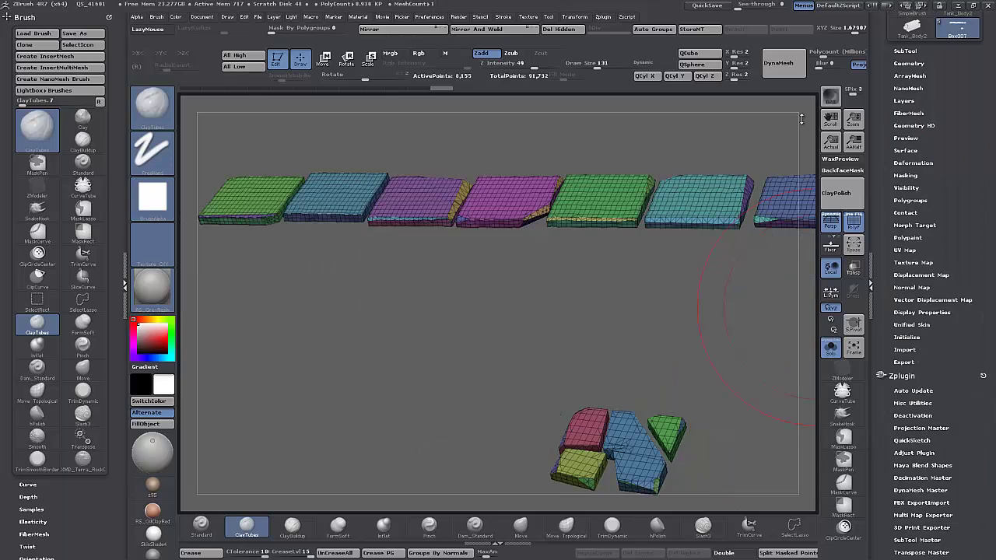
pyautogui.moveTo(883, 176); pyautogui.dragTo(885, 204)
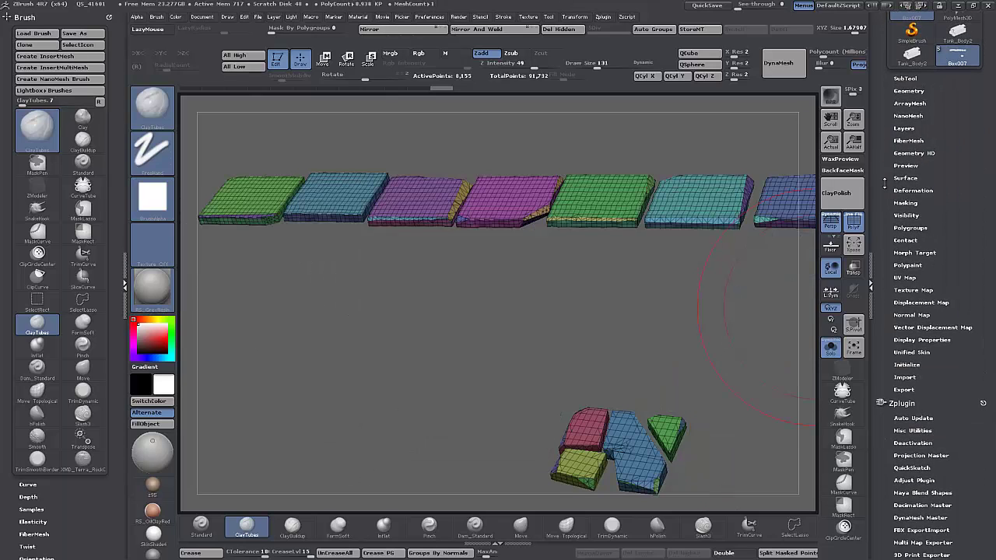
pyautogui.click(903, 78)
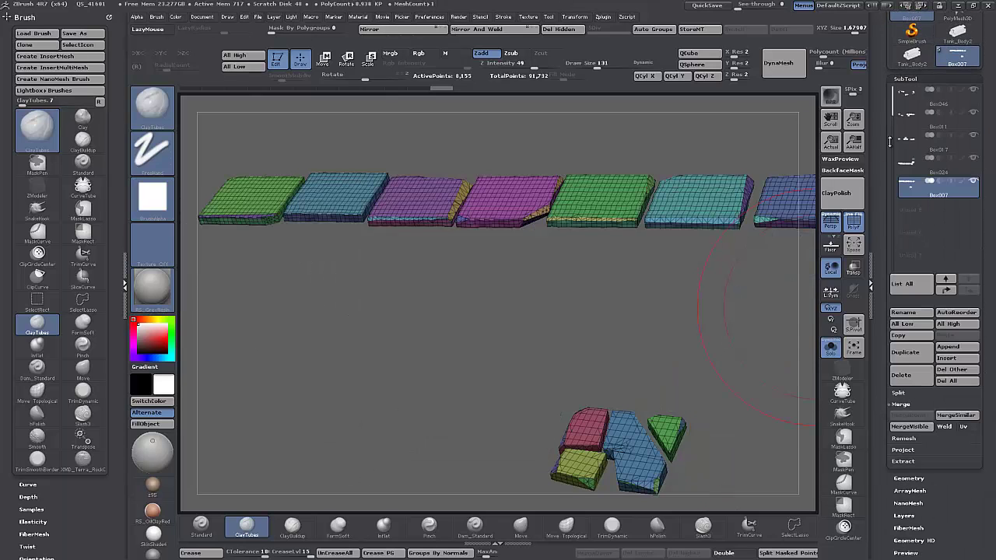
pyautogui.click(908, 478)
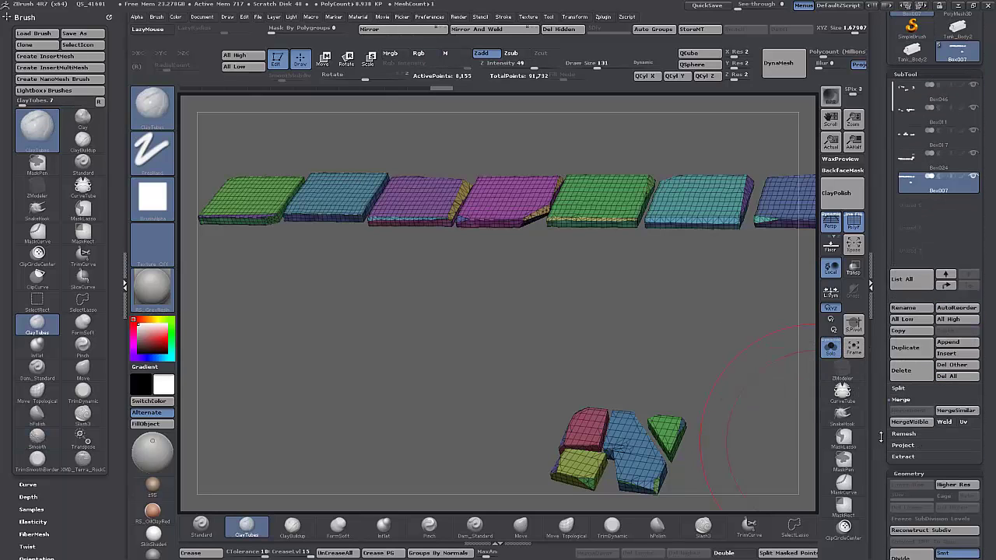
pyautogui.scroll(-5, 903, 342)
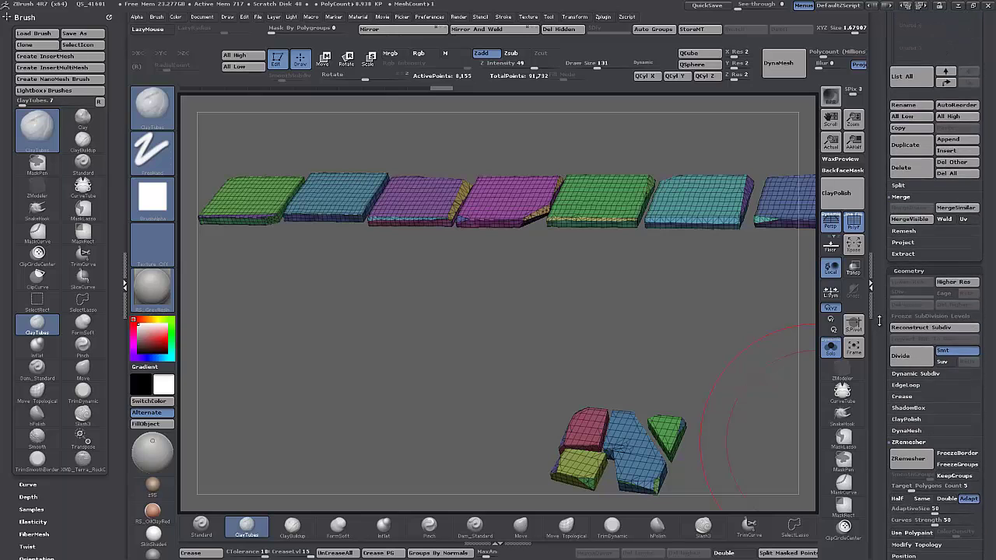
pyautogui.press('shift')
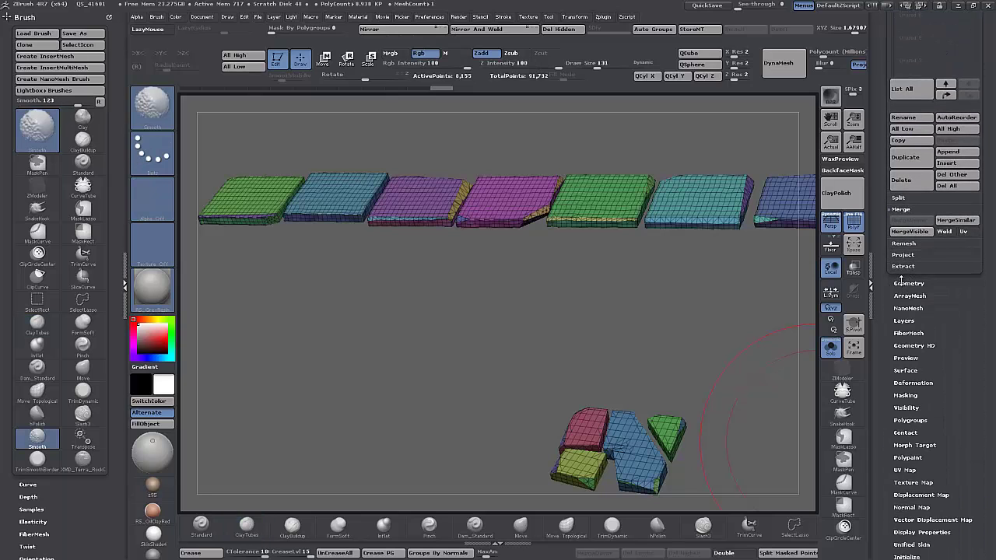
pyautogui.scroll(7, 887, 327)
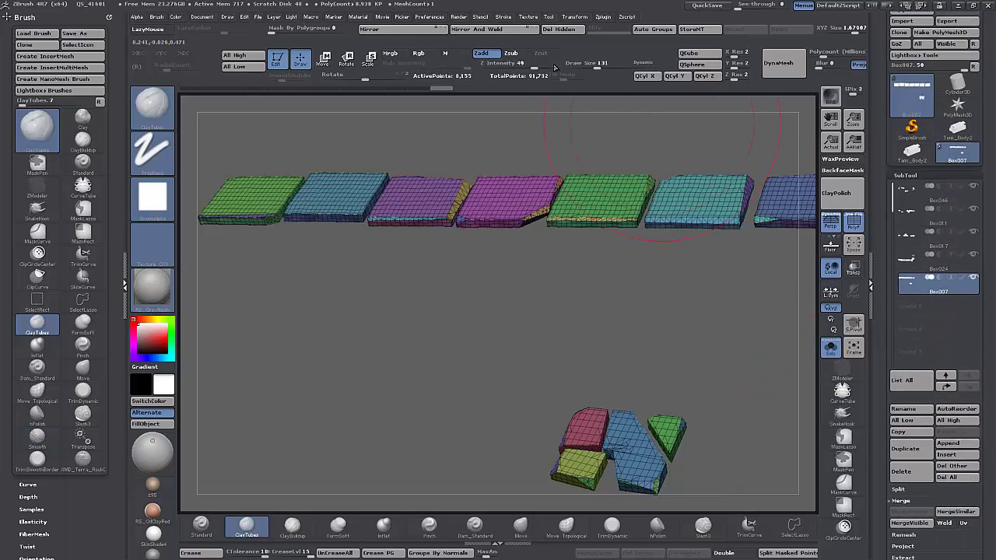
pyautogui.click(429, 17)
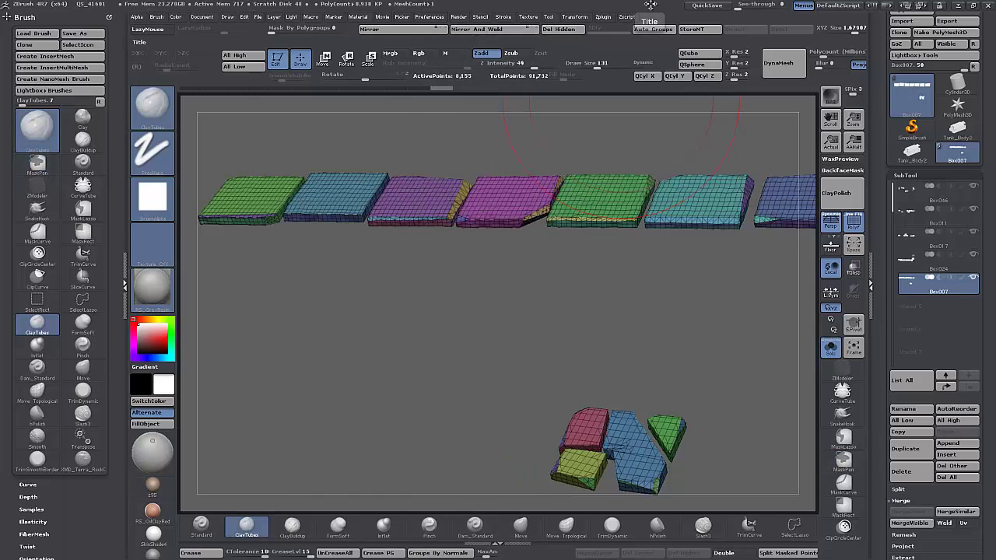
pyautogui.click(428, 16)
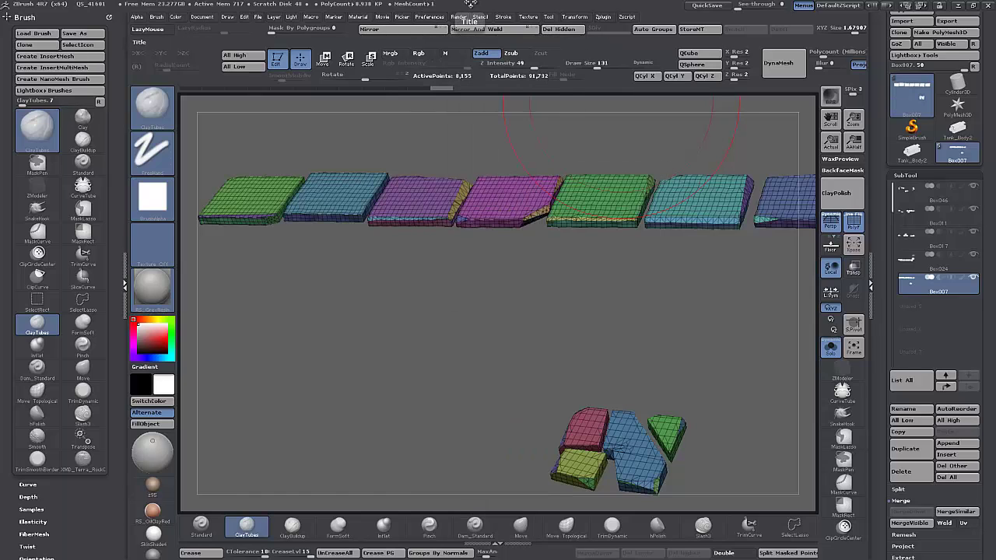
# Step: Open the ZRemesher geometry settings for Box007 and enable KeepGroups
pyautogui.scroll(-2, 884, 301)
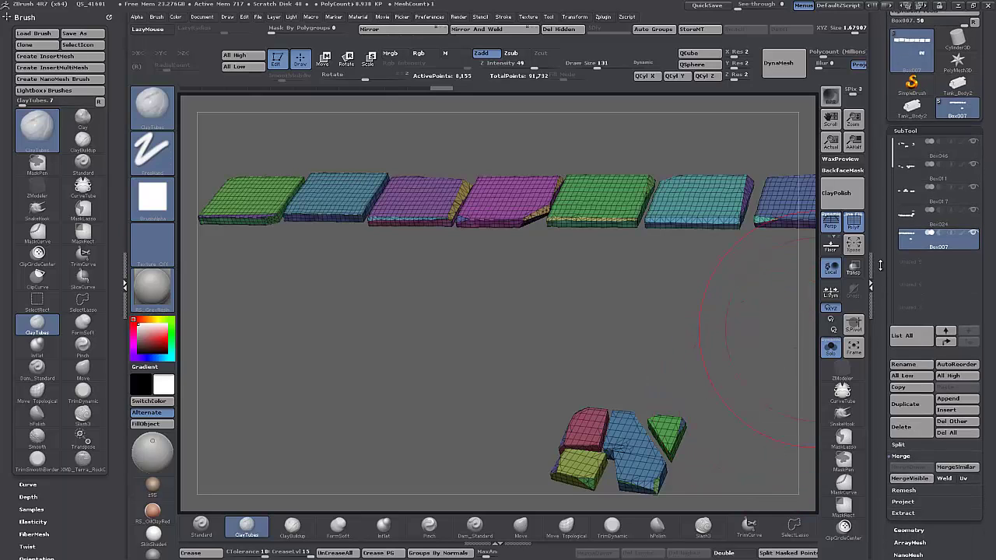
pyautogui.moveTo(908, 220)
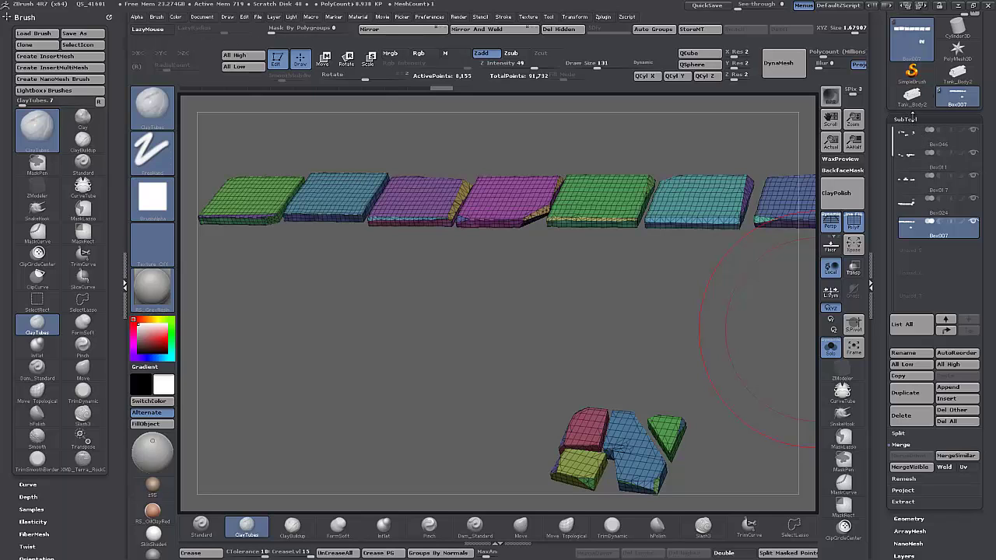
pyautogui.click(912, 115)
pyautogui.click(908, 131)
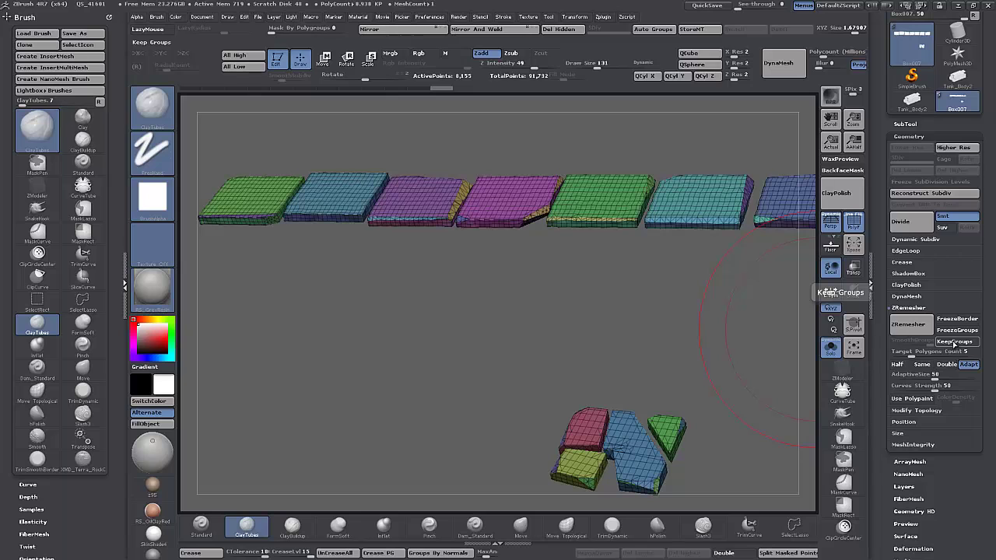
pyautogui.moveTo(683, 382); pyautogui.dragTo(684, 359)
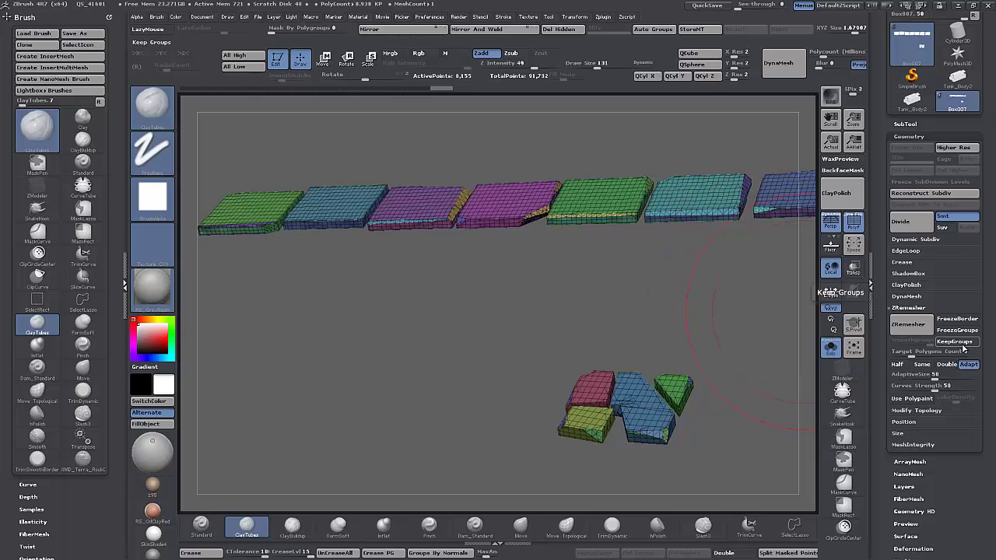
pyautogui.click(961, 343)
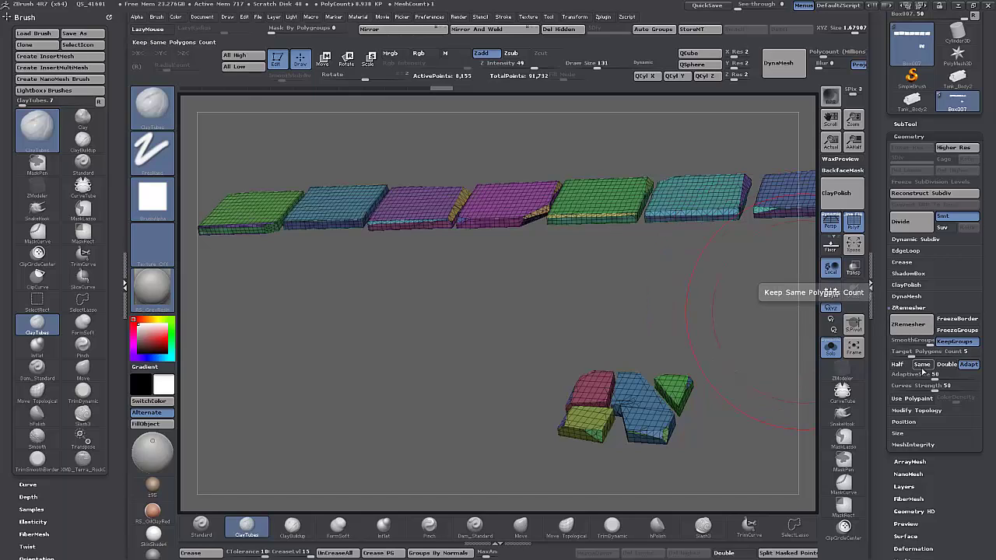
# Step: Try to remesh Box007 with ZRemesher at the Same polygon count and inspect the tile edges up close without the wireframe
pyautogui.click(914, 333)
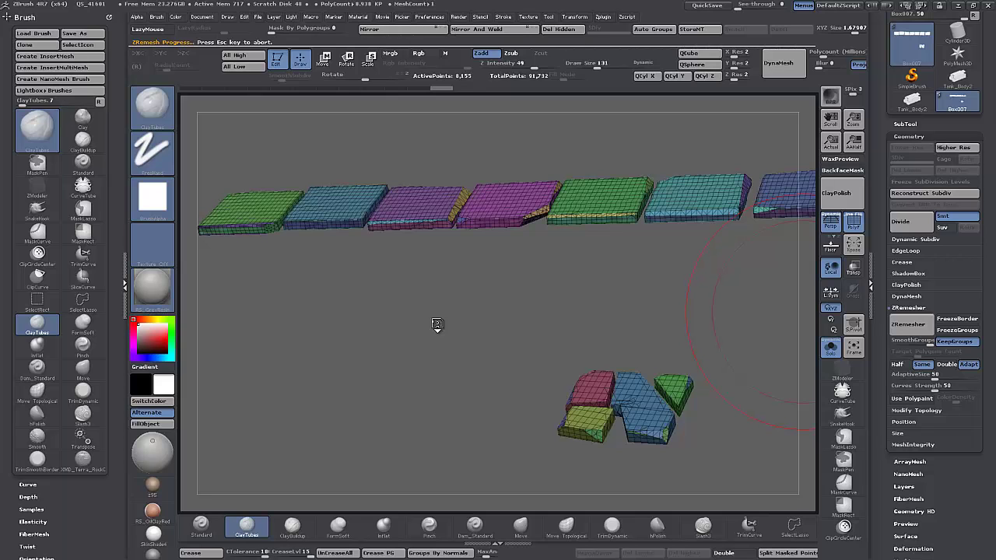
pyautogui.click(853, 224)
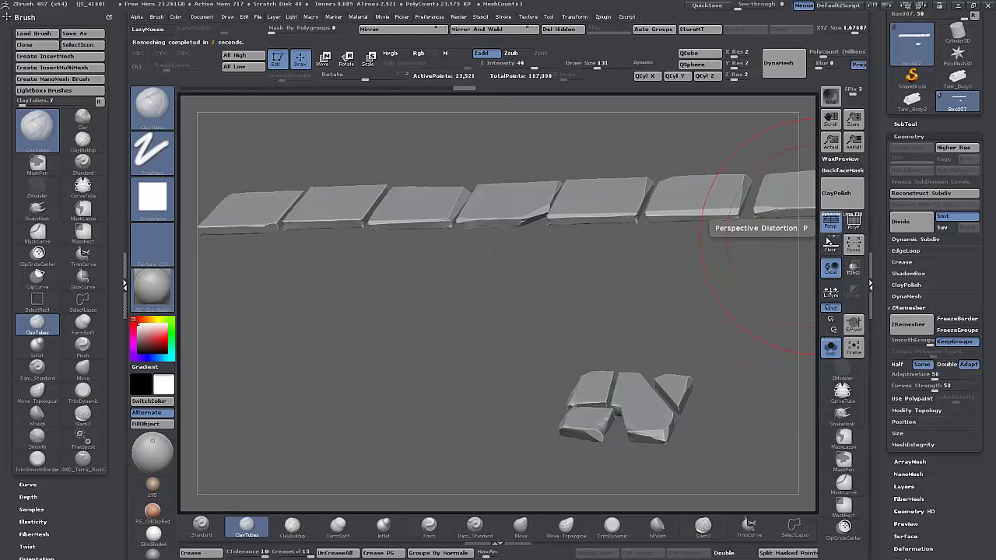
pyautogui.keyDown('alt'); pyautogui.moveTo(391, 281); pyautogui.dragTo(428, 364); pyautogui.keyUp('alt')
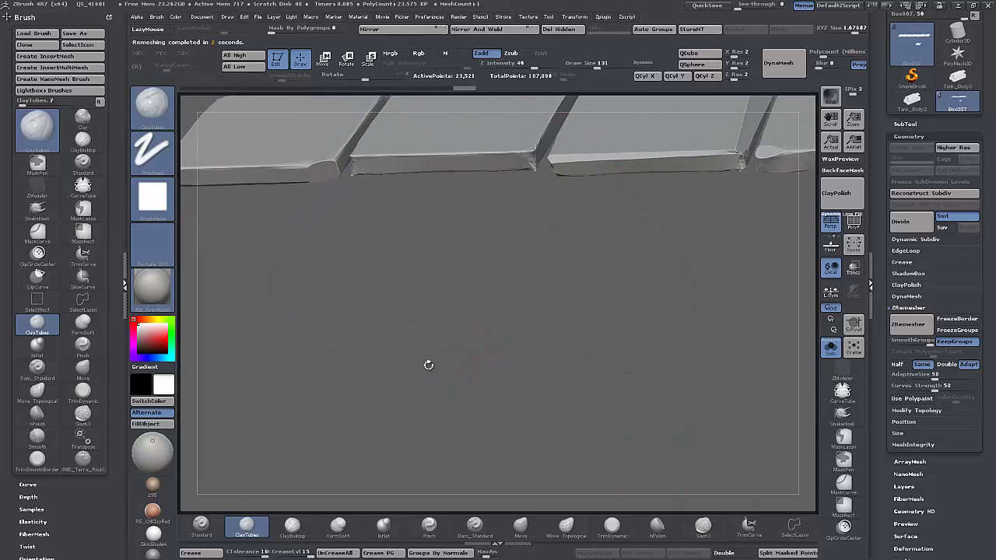
pyautogui.keyDown('alt'); pyautogui.moveTo(354, 218); pyautogui.dragTo(479, 356); pyautogui.keyUp('alt')
pyautogui.moveTo(571, 394); pyautogui.dragTo(330, 287)
pyautogui.moveTo(614, 365); pyautogui.dragTo(595, 378)
pyautogui.moveTo(434, 389); pyautogui.dragTo(602, 389)
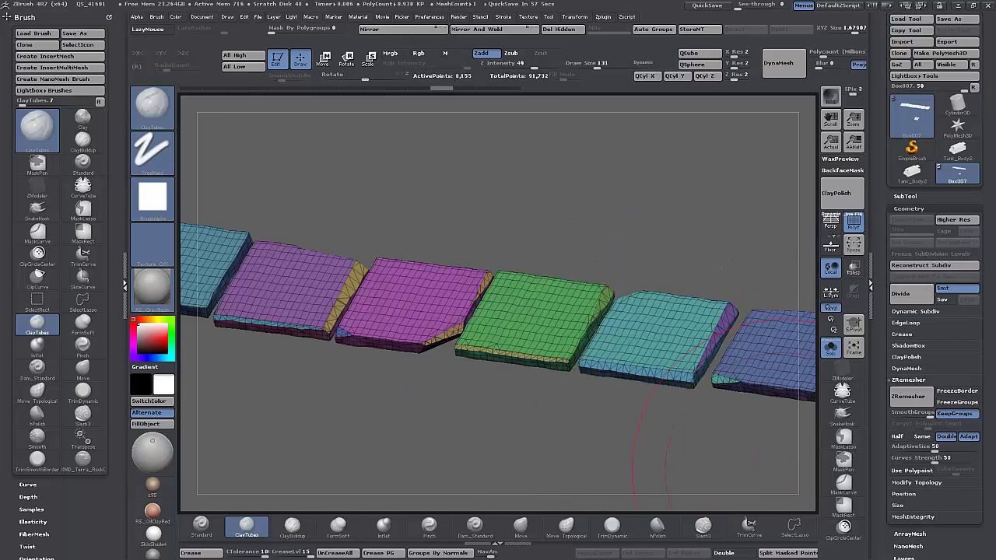
# Step: Remesh Box007 with ZRemesher at the Double polygon count with KeepGroups on, and check the shaded tiles without the wireframe
pyautogui.moveTo(440, 423)
pyautogui.mouseDown()
pyautogui.moveTo(443, 404)
pyautogui.moveTo(445, 416)
pyautogui.mouseUp()
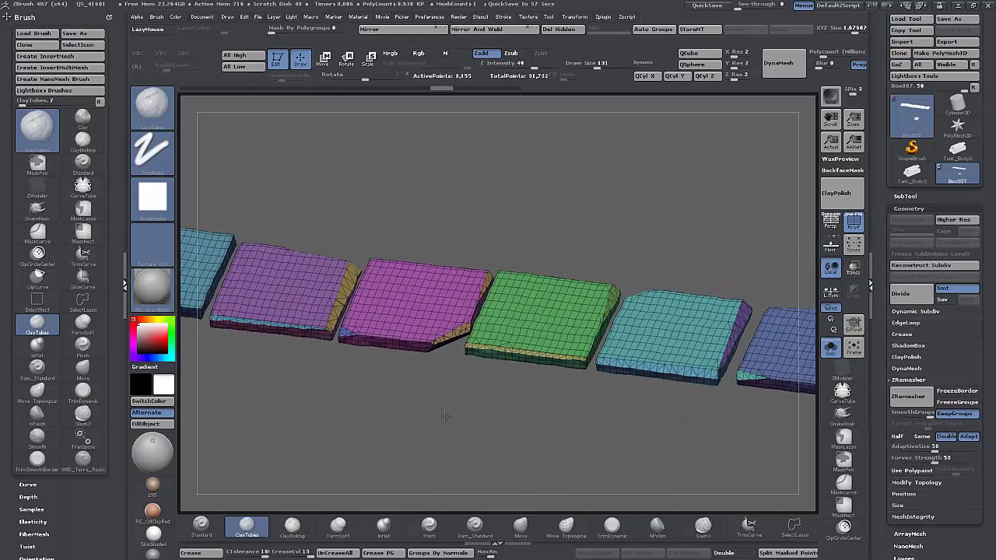
pyautogui.click(948, 437)
pyautogui.click(912, 398)
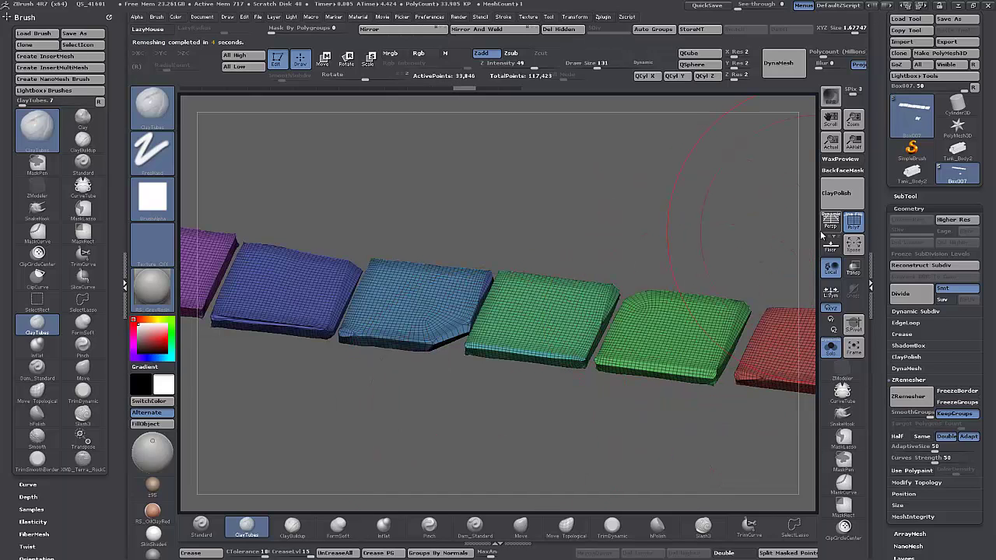
pyautogui.click(854, 221)
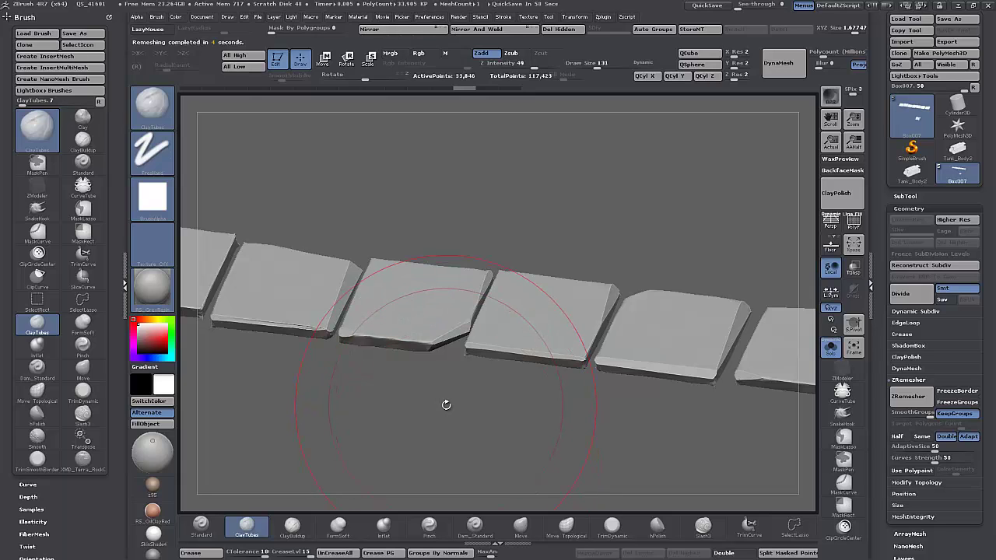
pyautogui.moveTo(446, 403); pyautogui.dragTo(755, 246)
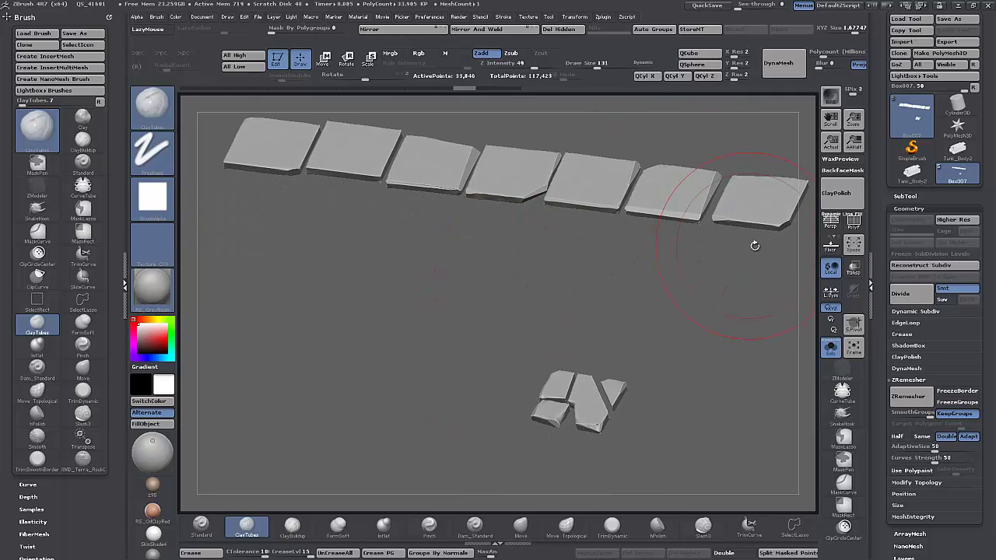
# Step: Select subtool Box024 and set its ZRemesher options to the Double polygon count with KeepGroups enabled
pyautogui.click(903, 196)
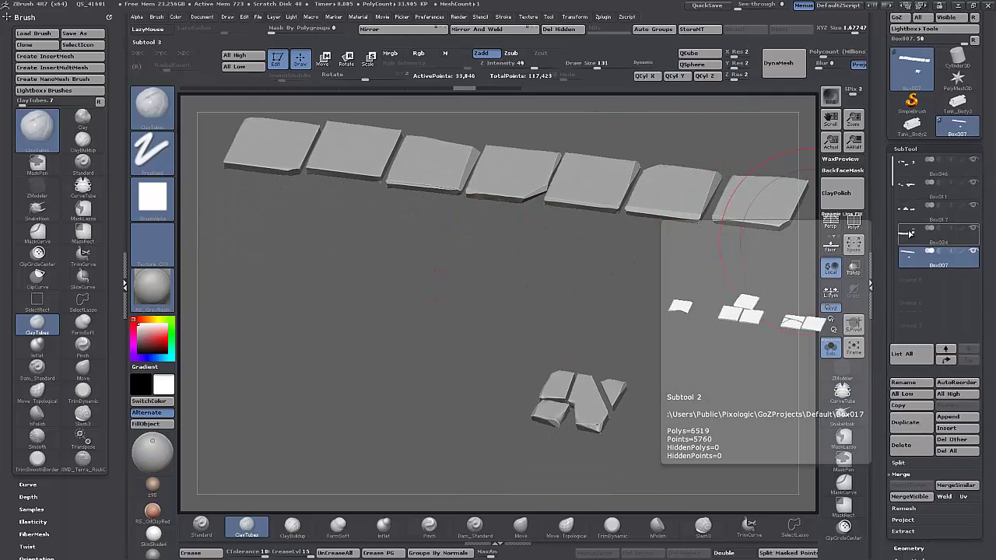
pyautogui.click(910, 235)
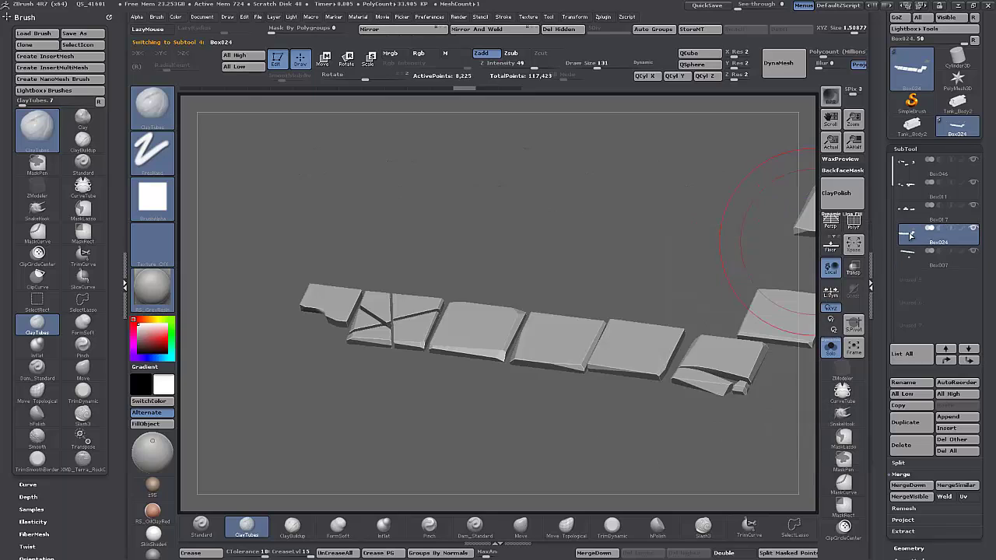
pyautogui.scroll(-4, 893, 355)
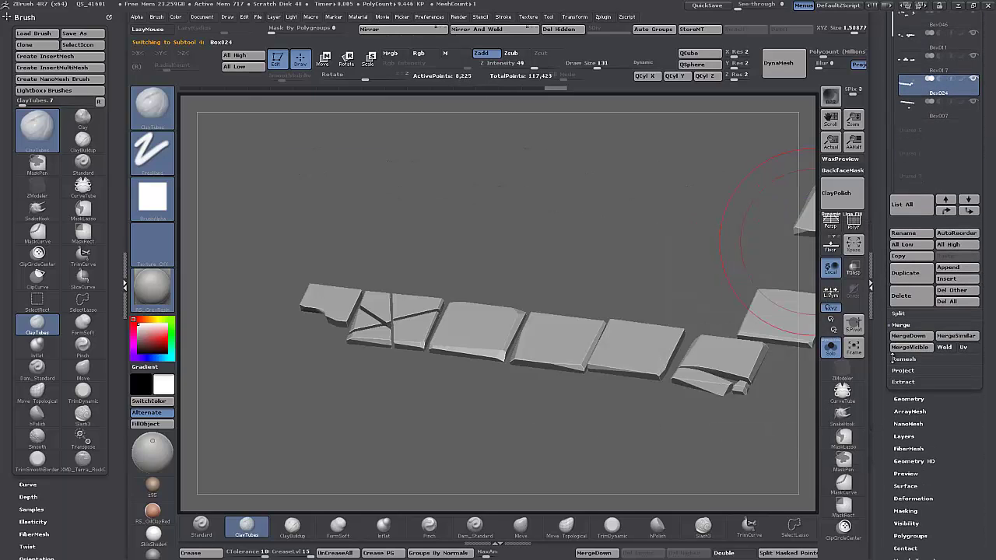
pyautogui.click(908, 399)
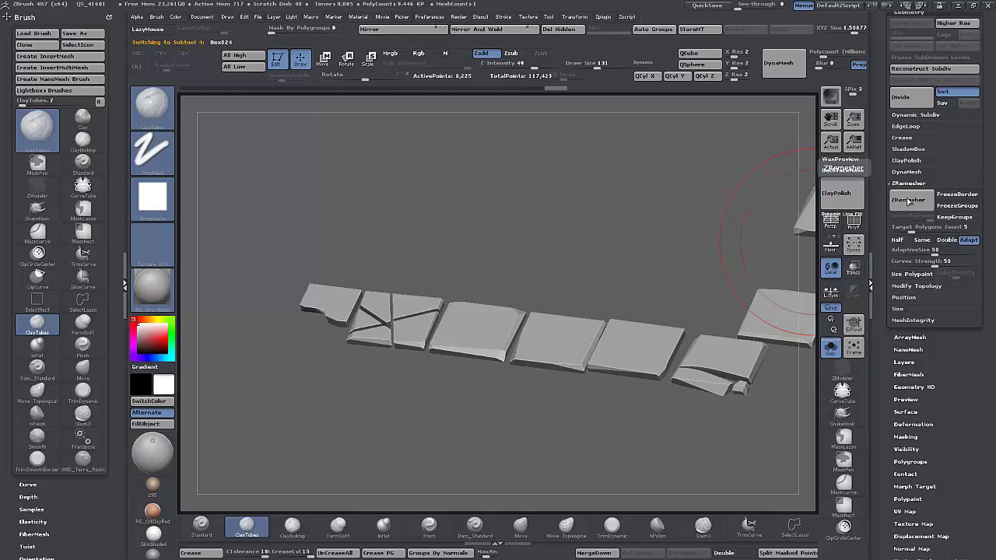
pyautogui.click(946, 239)
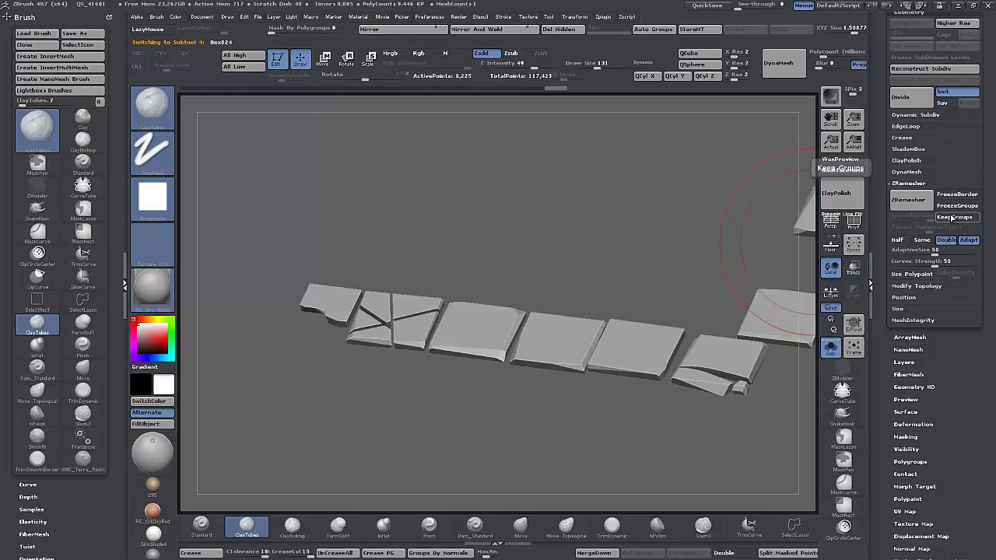
pyautogui.click(955, 217)
# Step: Try to remesh Box024 with ZRemesher, inspect the cracked tile up close, and undo the remesh with the wireframe shown
pyautogui.click(907, 204)
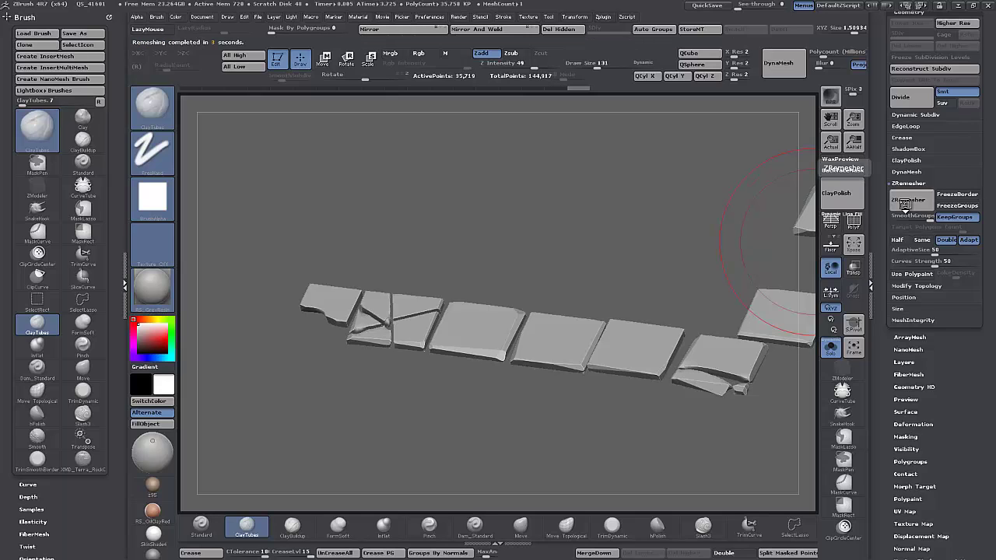
pyautogui.keyDown('alt'); pyautogui.moveTo(377, 387); pyautogui.dragTo(319, 319); pyautogui.keyUp('alt')
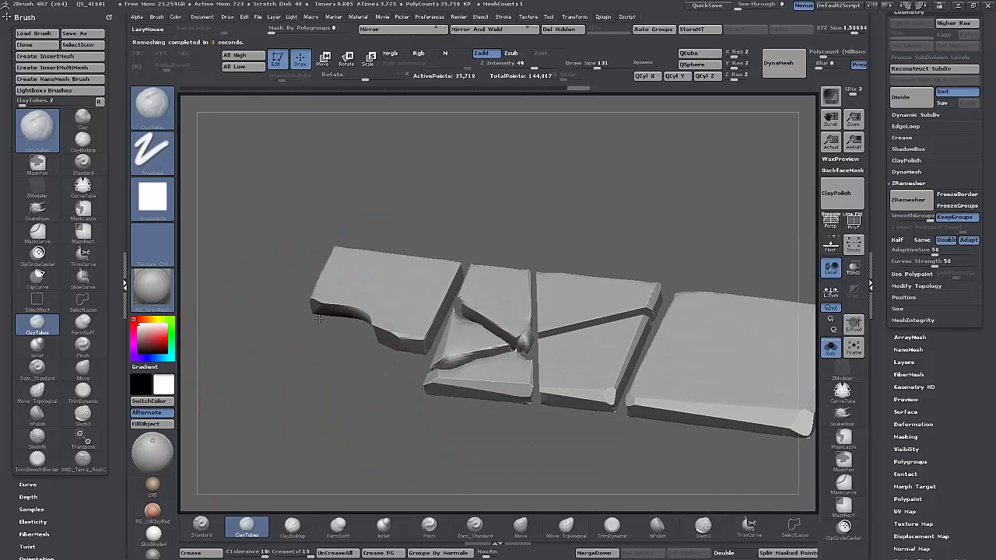
pyautogui.click(853, 221)
pyautogui.hotkey('ctrl', 'z')
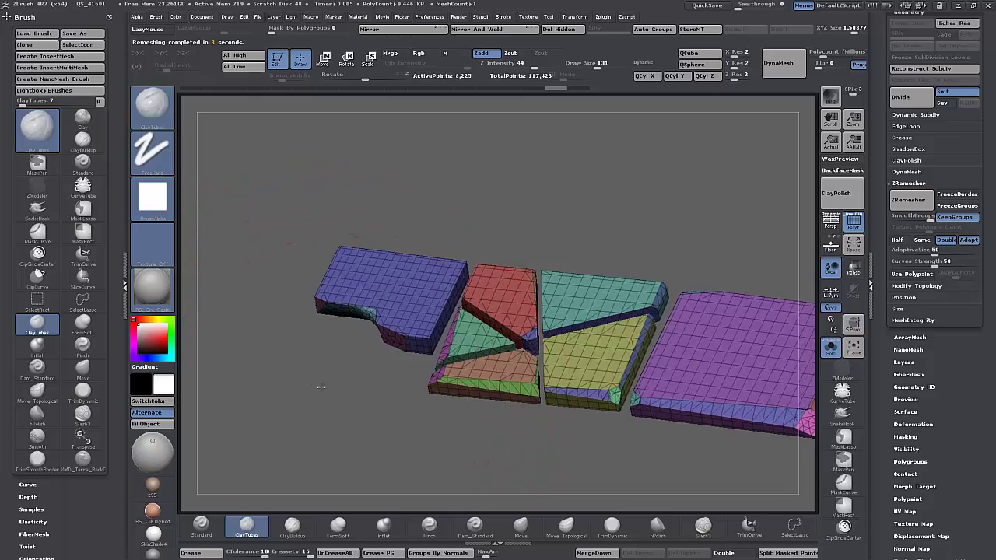
pyautogui.moveTo(320, 386)
pyautogui.mouseDown()
pyautogui.moveTo(322, 445)
pyautogui.moveTo(301, 373)
pyautogui.moveTo(311, 379)
pyautogui.mouseUp()
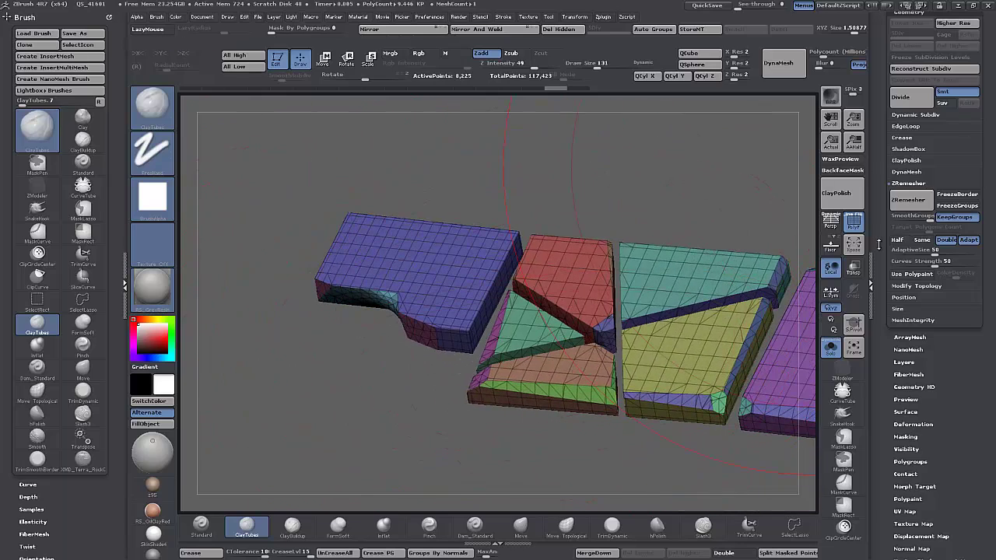
# Step: Try to regroup Box024's polygroups with Groups By Normals, and undo the regrouping
pyautogui.scroll(-5, 891, 233)
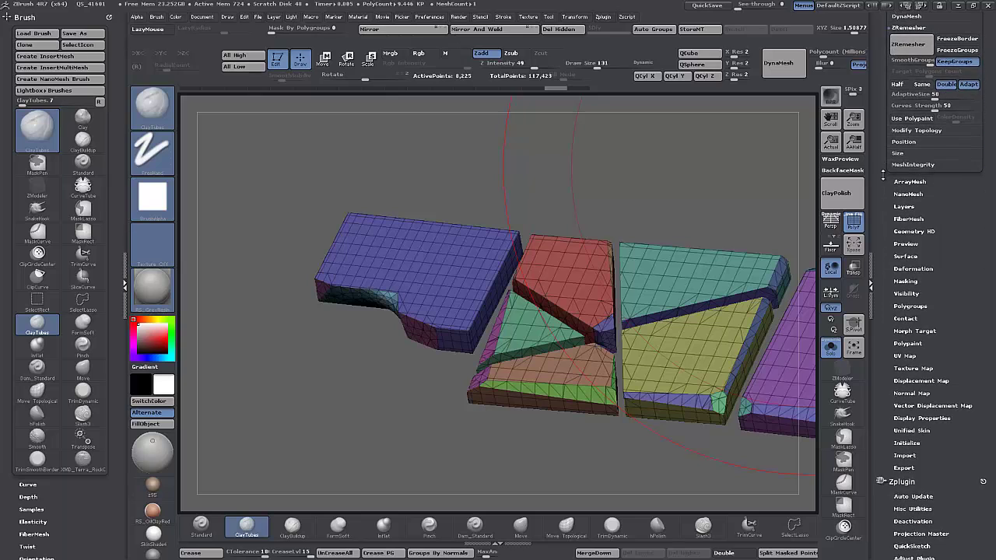
pyautogui.click(908, 304)
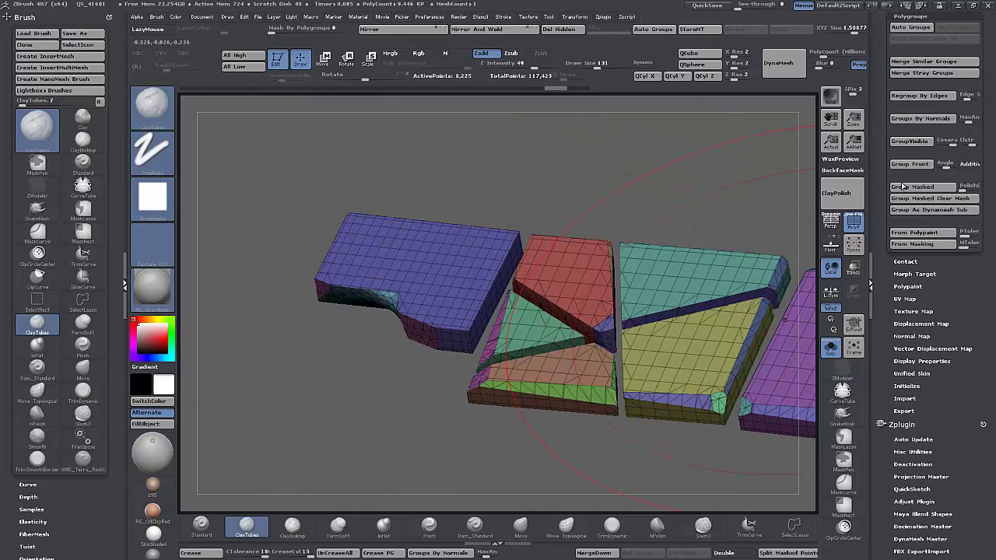
pyautogui.click(918, 121)
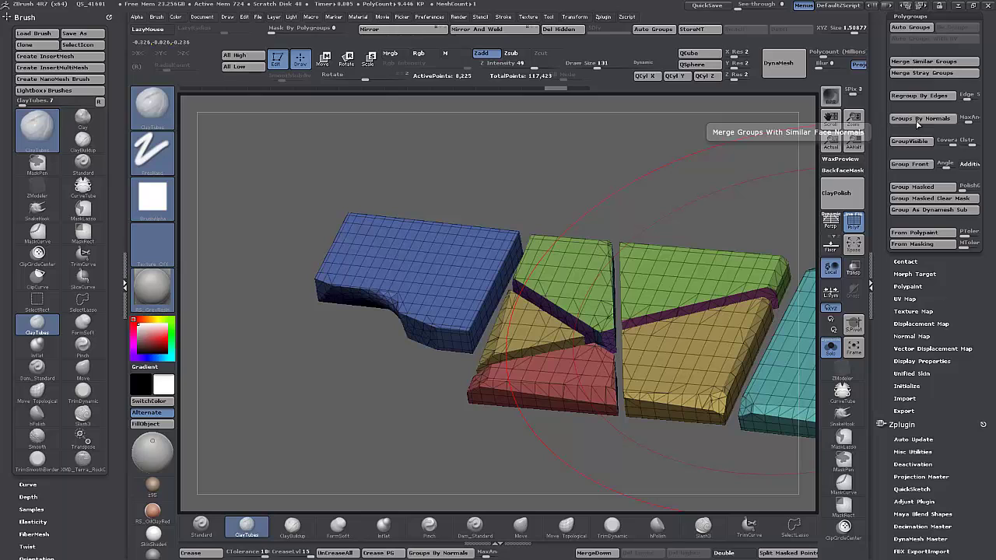
pyautogui.click(917, 125)
pyautogui.keyDown('ctrl'); pyautogui.moveTo(387, 396); pyautogui.dragTo(396, 361); pyautogui.keyUp('ctrl')
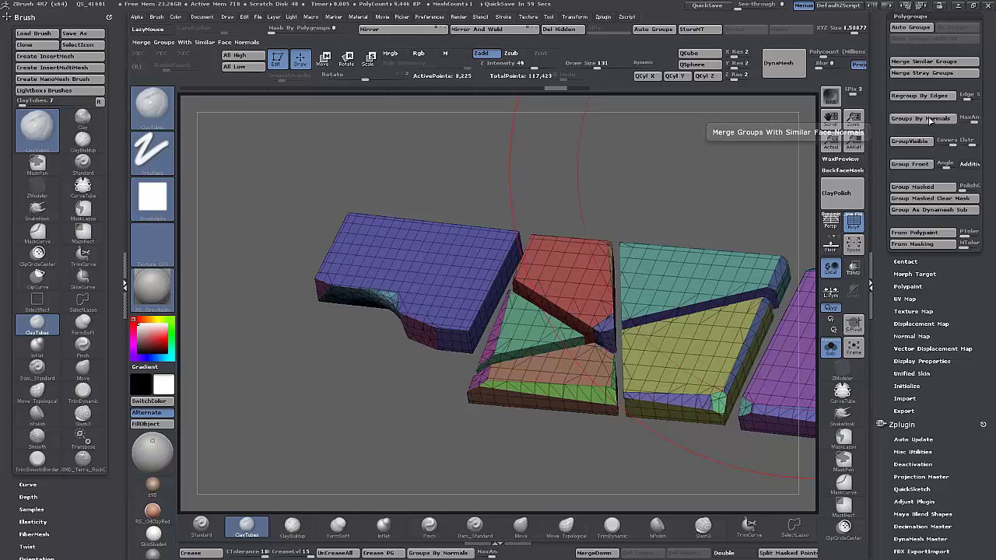
pyautogui.click(938, 120)
pyautogui.moveTo(336, 408); pyautogui.dragTo(345, 412)
pyautogui.hotkey('ctrl', 'z')
# Step: Switch to the ZModeler brush and set its polygon action to Polygroup with Flat Island as the target
pyautogui.click(842, 385)
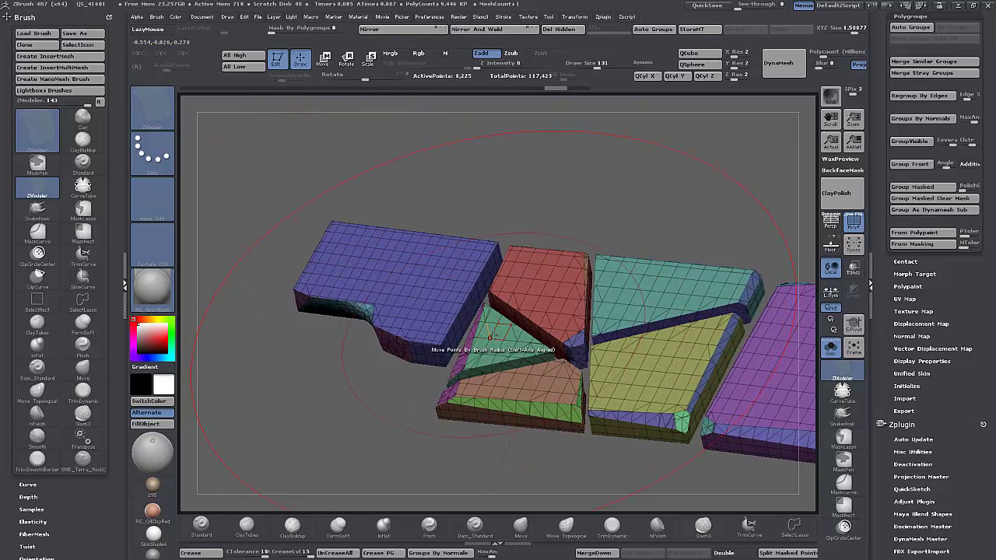
pyautogui.moveTo(452, 424); pyautogui.dragTo(426, 414)
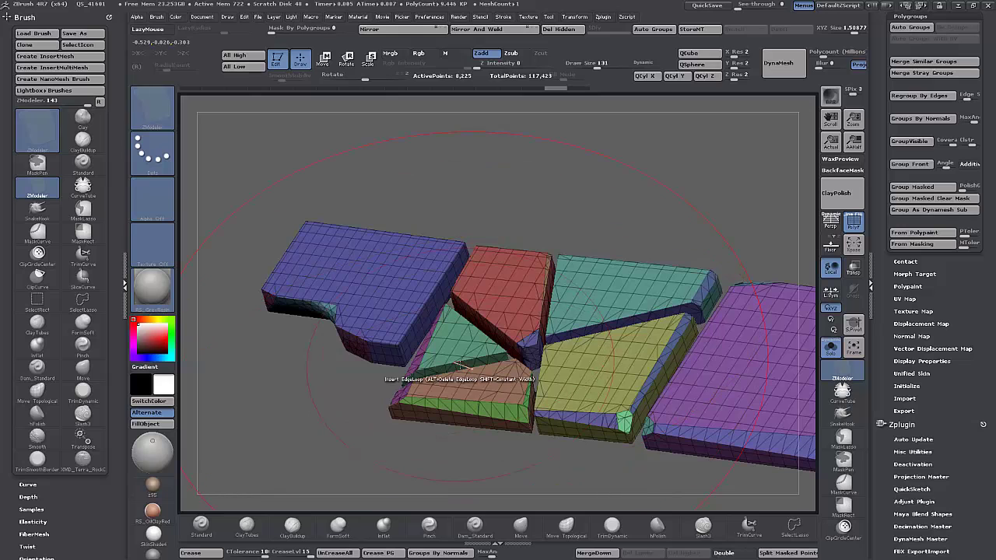
pyautogui.press('space')
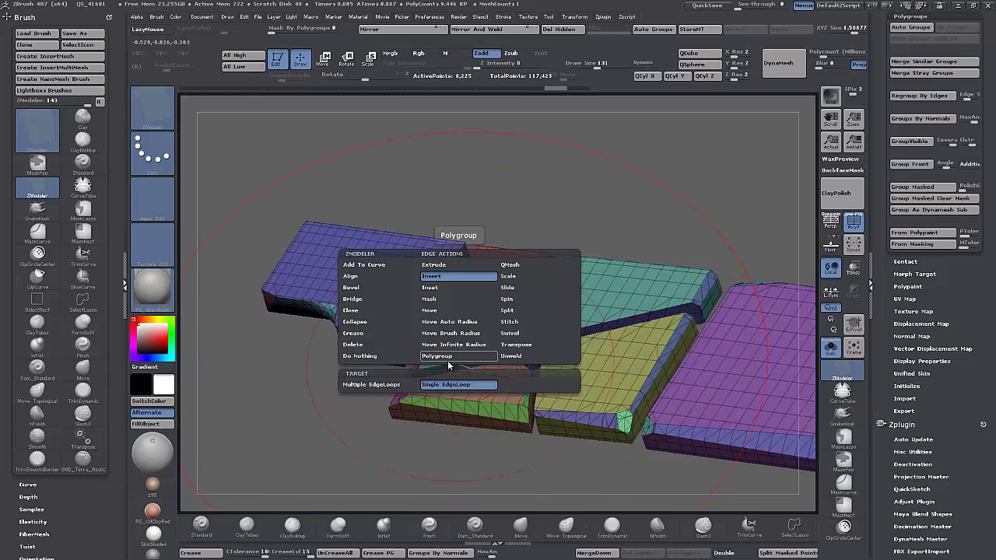
pyautogui.click(436, 355)
pyautogui.keyDown('alt'); pyautogui.moveTo(304, 395); pyautogui.dragTo(242, 265); pyautogui.keyUp('alt')
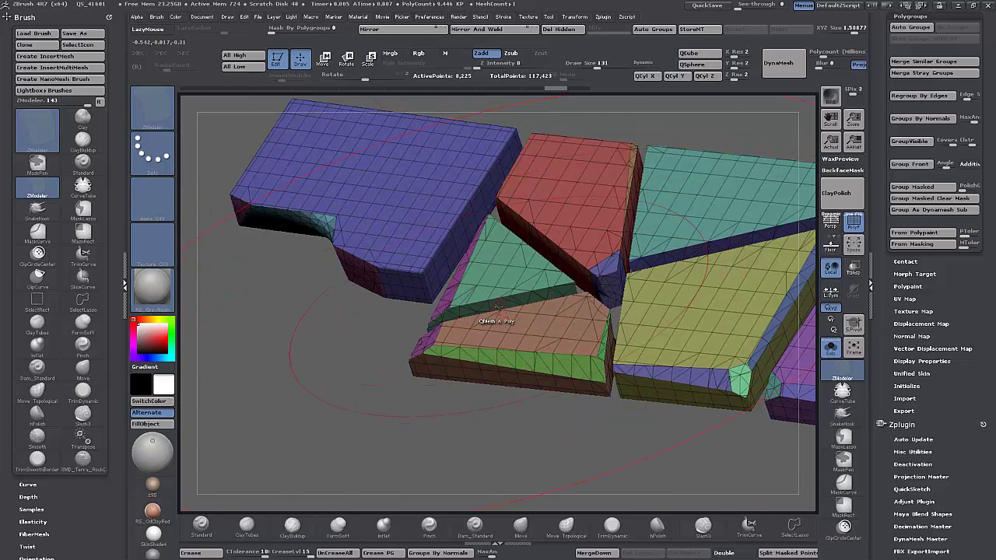
pyautogui.press('space')
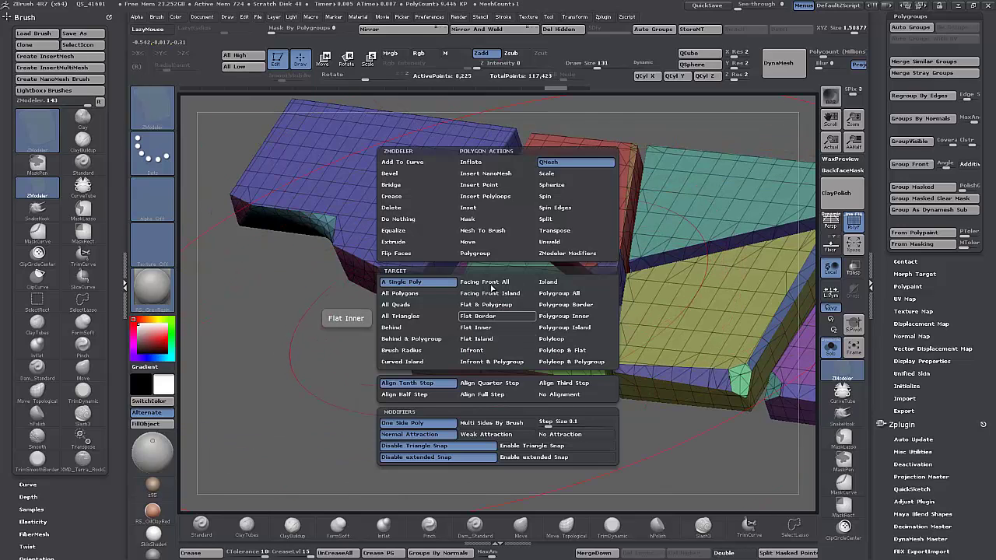
pyautogui.click(487, 257)
pyautogui.click(476, 338)
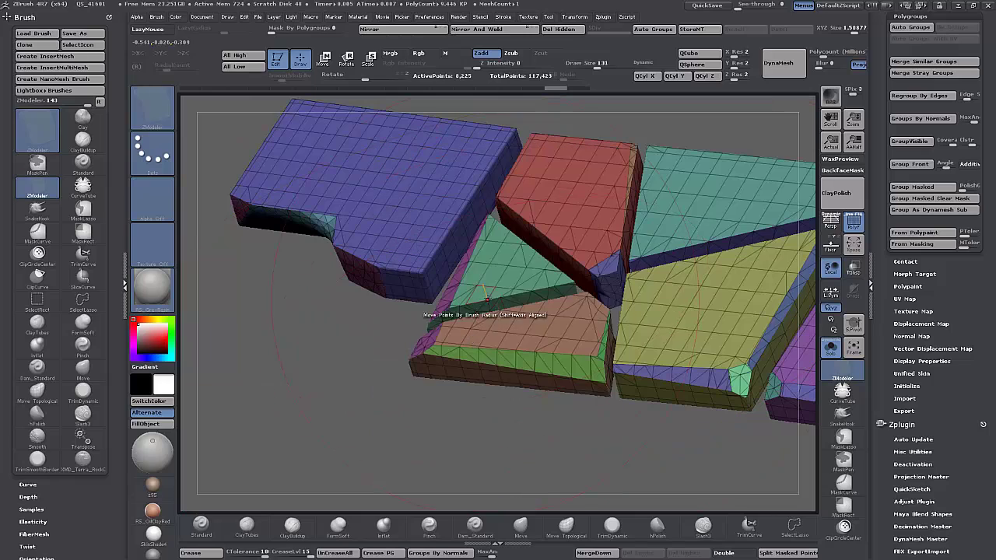
# Step: Assign a separate polygroup to the red tile's side wall facing the teal triangular piece
pyautogui.moveTo(393, 351); pyautogui.dragTo(438, 412)
pyautogui.hotkey('ctrl', 'z')
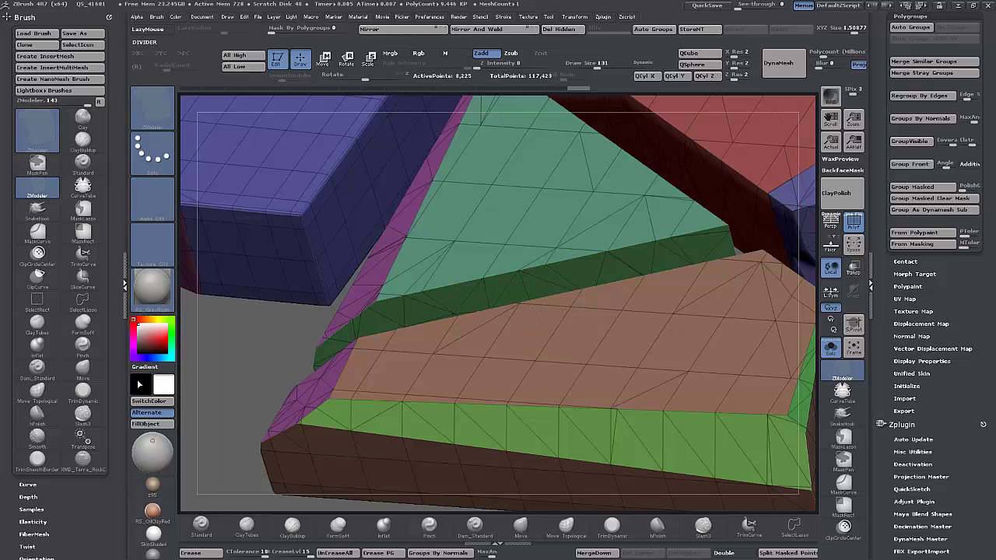
pyautogui.moveTo(215, 370); pyautogui.dragTo(227, 239)
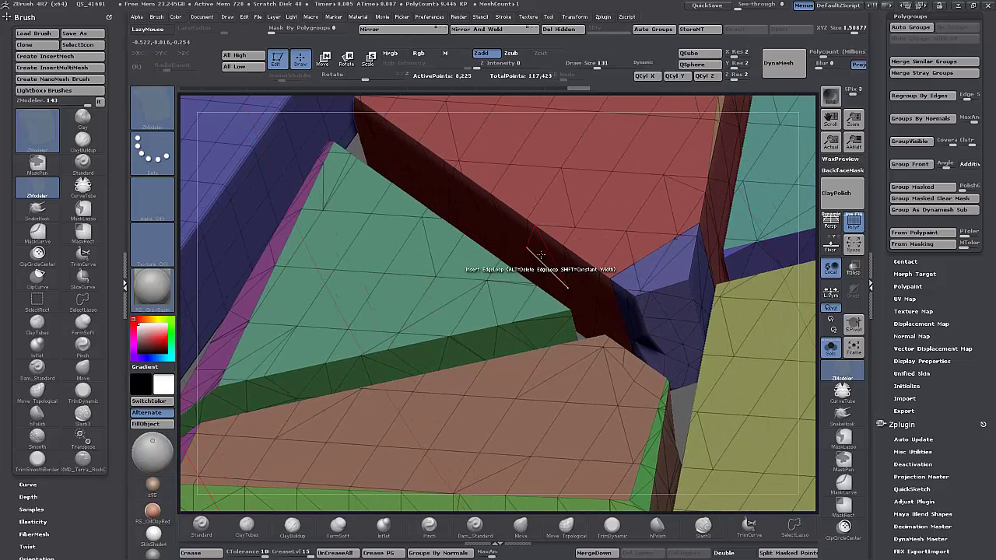
pyautogui.click(540, 251)
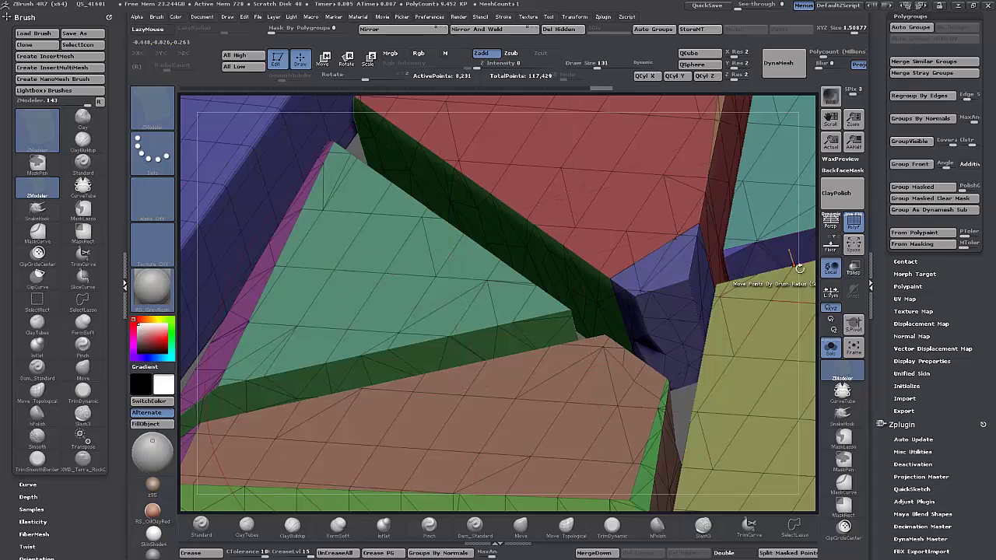
# Step: Give the outer side wall of the brown cracked piece its own polygroup, cycling to a reddish group colour
pyautogui.moveTo(808, 268); pyautogui.dragTo(784, 280)
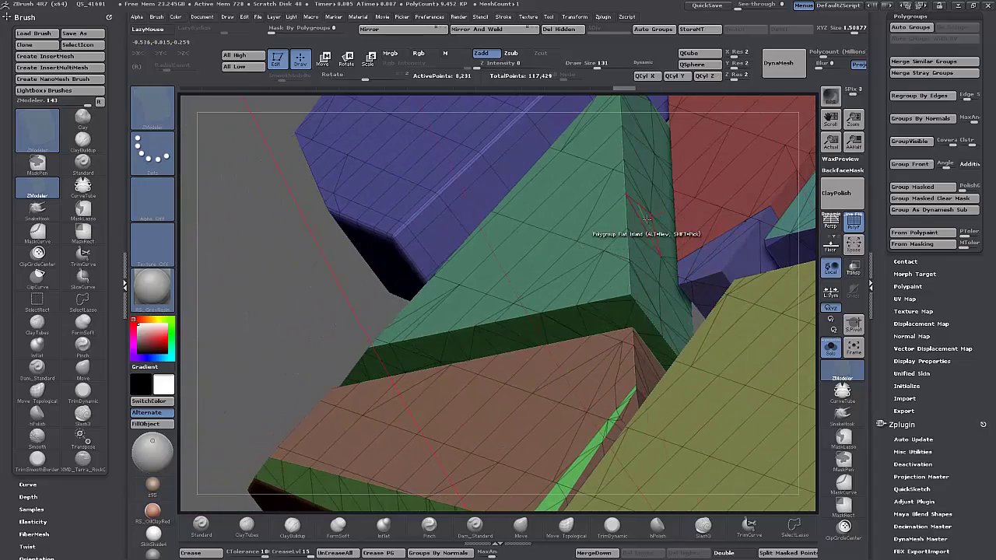
pyautogui.moveTo(331, 298); pyautogui.dragTo(393, 398)
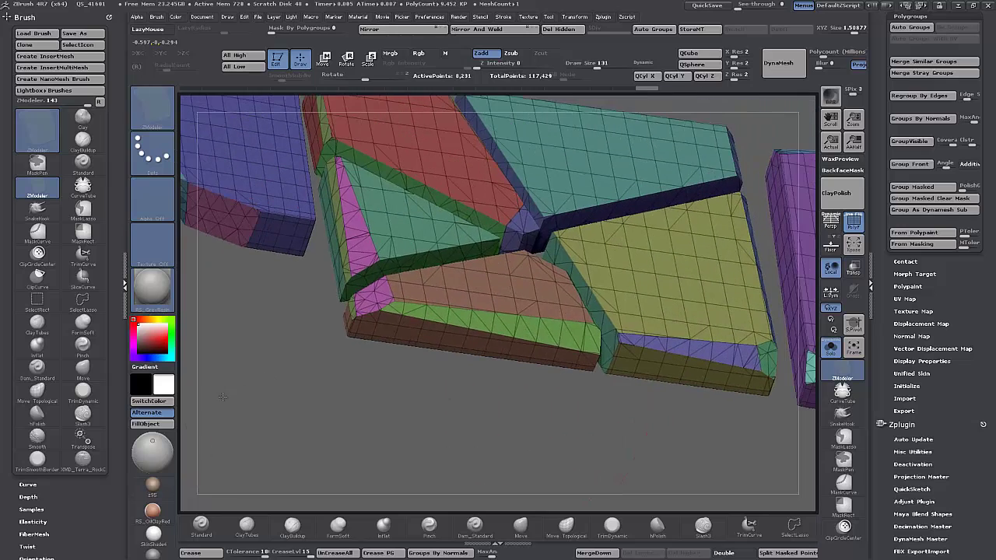
pyautogui.click(383, 333)
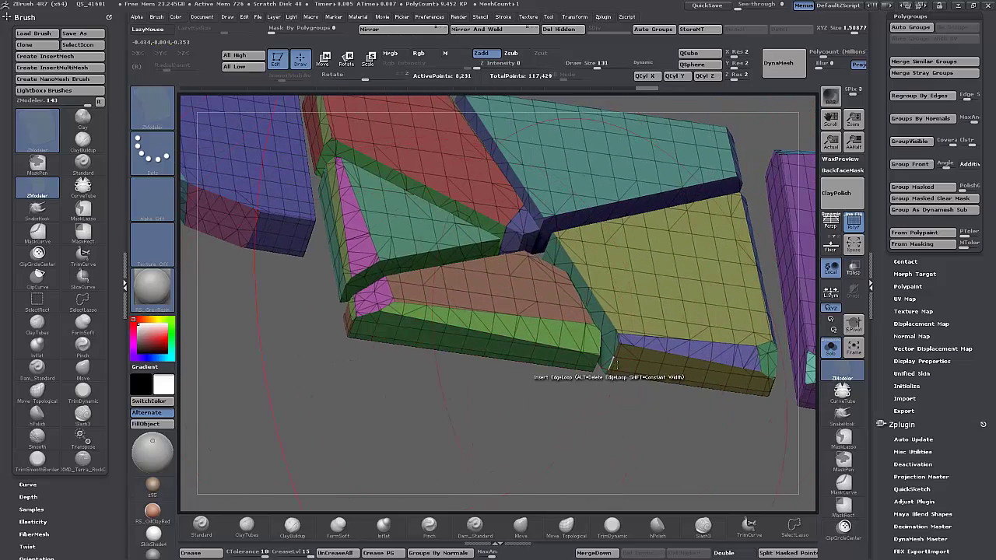
pyautogui.click(384, 330)
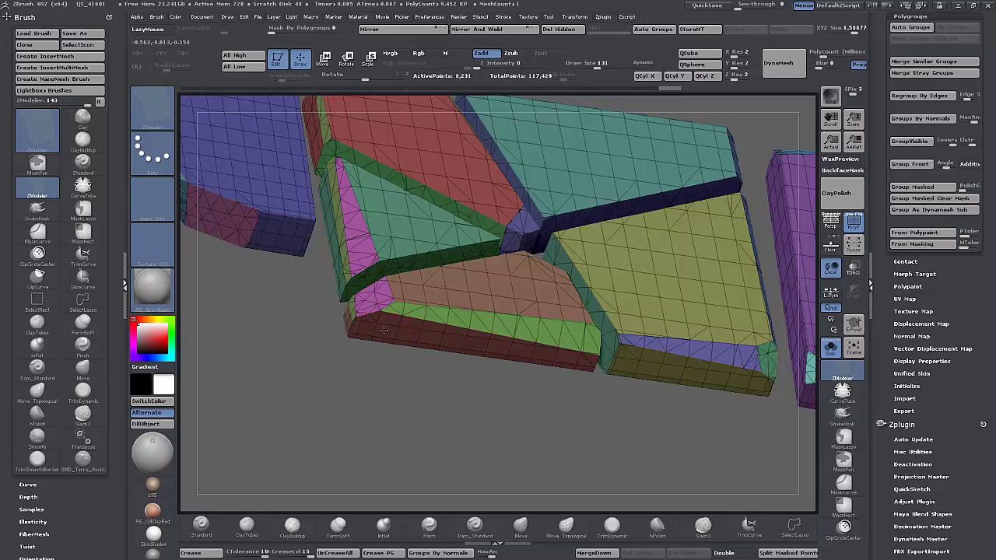